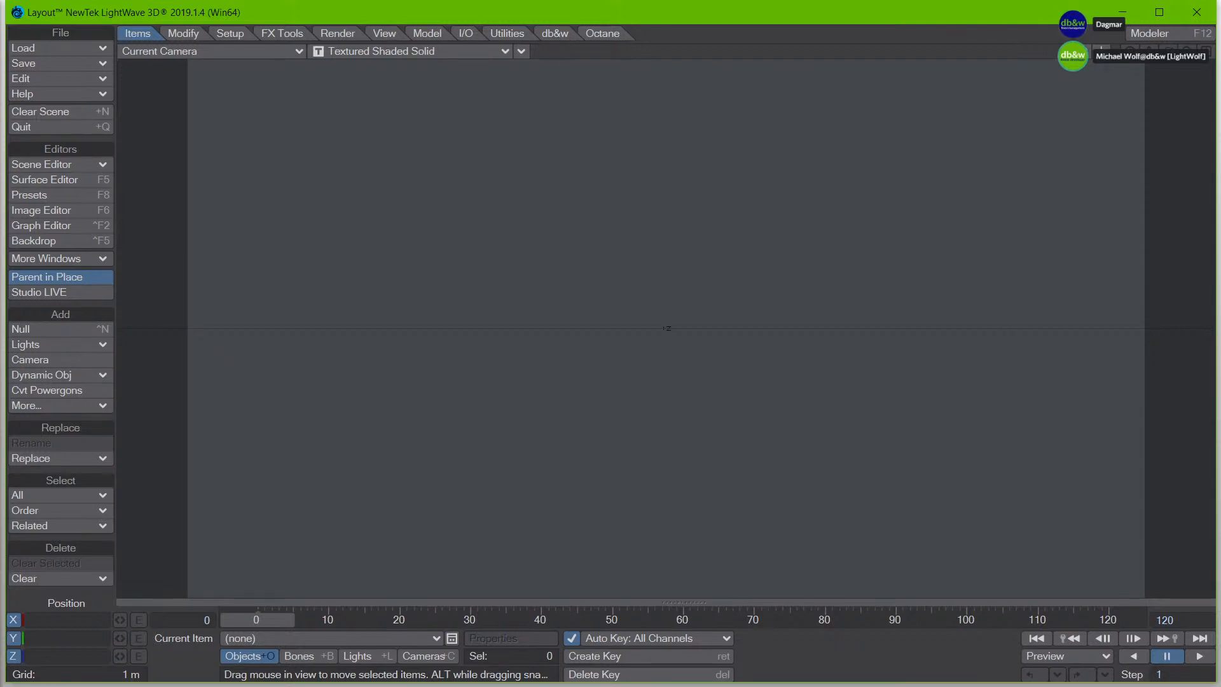
# Step: Set the content directory to G:\LW_Content\db&wTools_SampleContent in the path preferences
pyautogui.click(1159, 17)
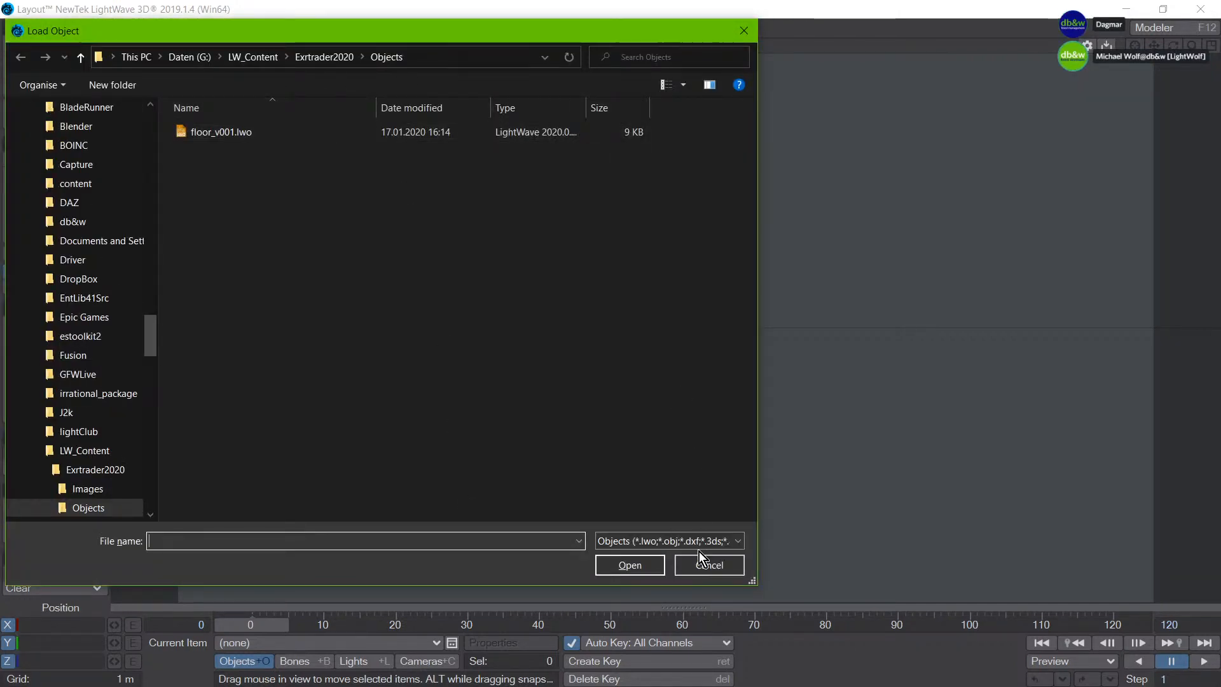
pyautogui.click(705, 562)
pyautogui.press('o')
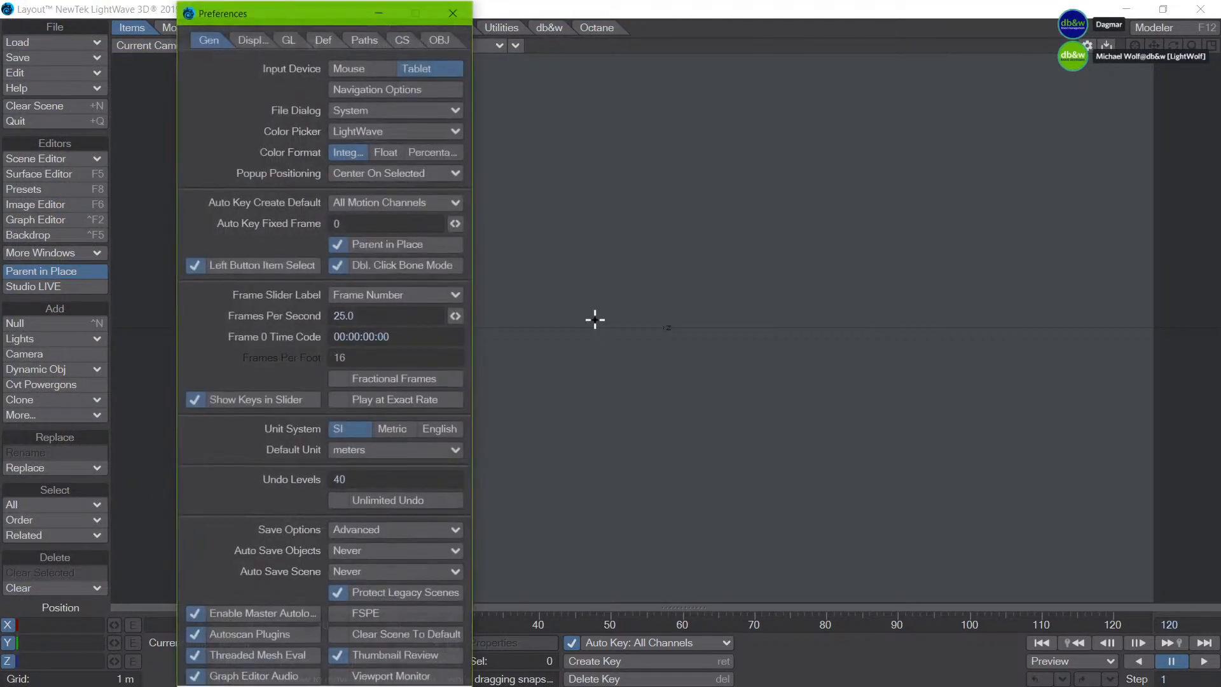
pyautogui.click(381, 39)
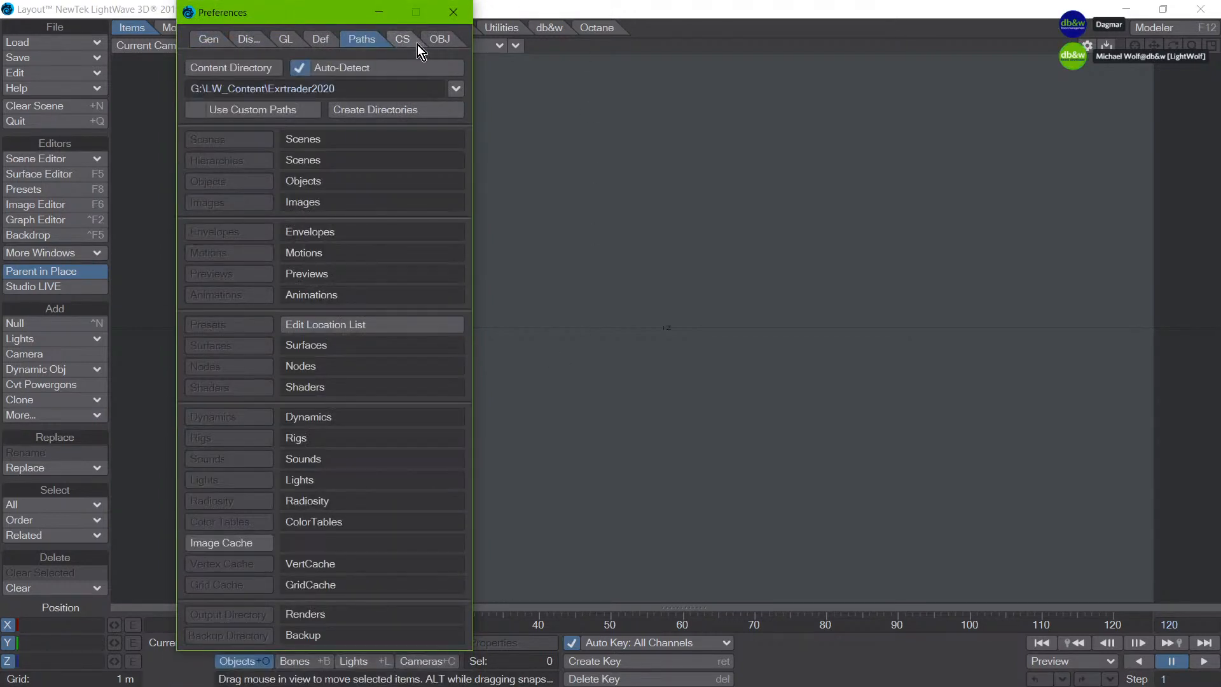
pyautogui.click(456, 88)
pyautogui.click(468, 97)
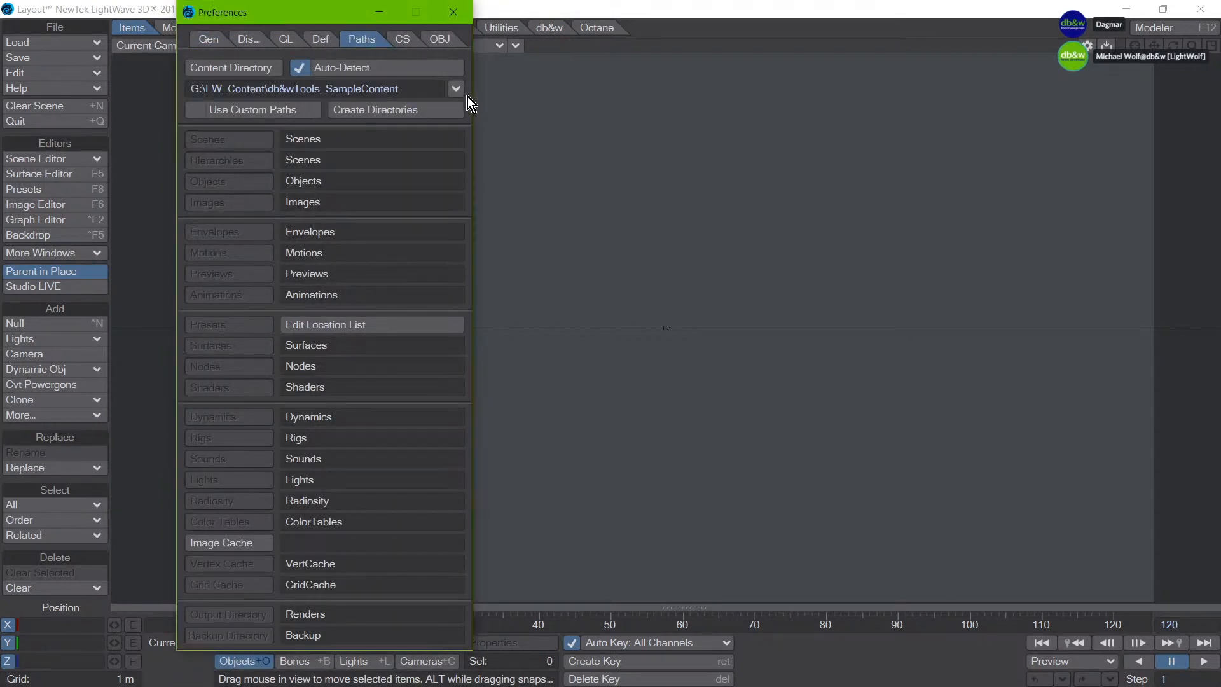
pyautogui.click(455, 14)
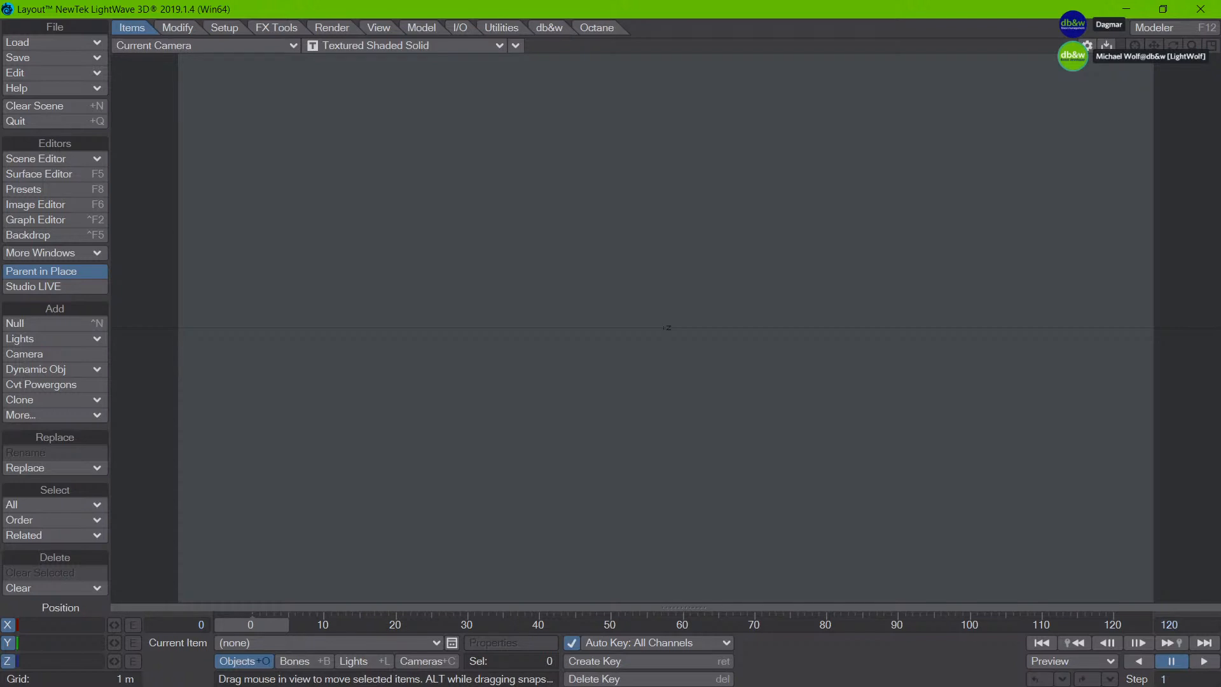
# Step: Load the object SimpleDeform.lwo and show it from an angle in the Perspective view
pyautogui.press('+')
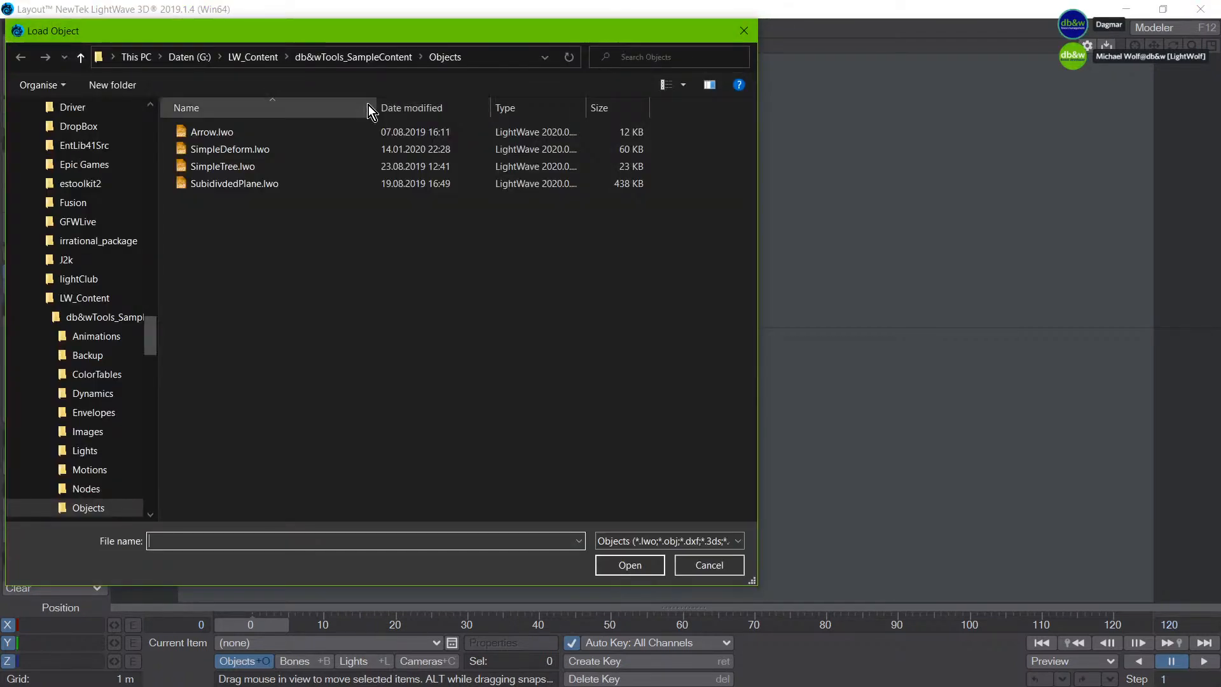
pyautogui.doubleClick(238, 149)
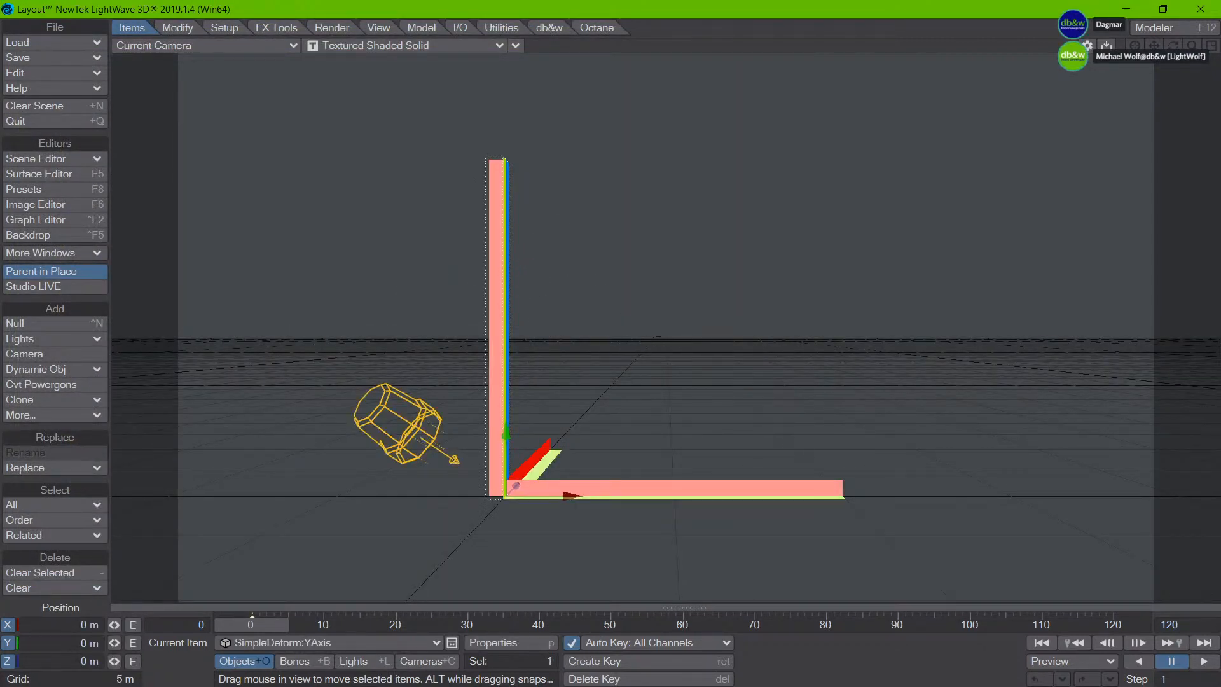
pyautogui.press('4')
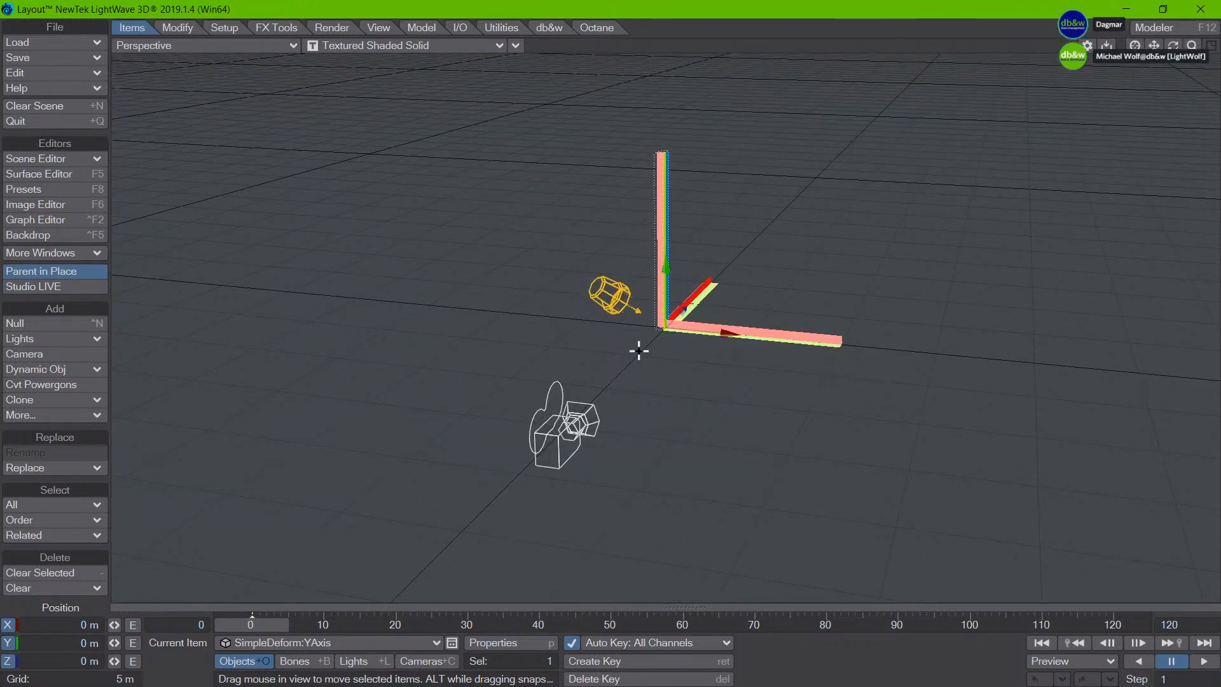
pyautogui.keyDown('alt'); pyautogui.moveTo(710, 380); pyautogui.dragTo(669, 314); pyautogui.keyUp('alt')
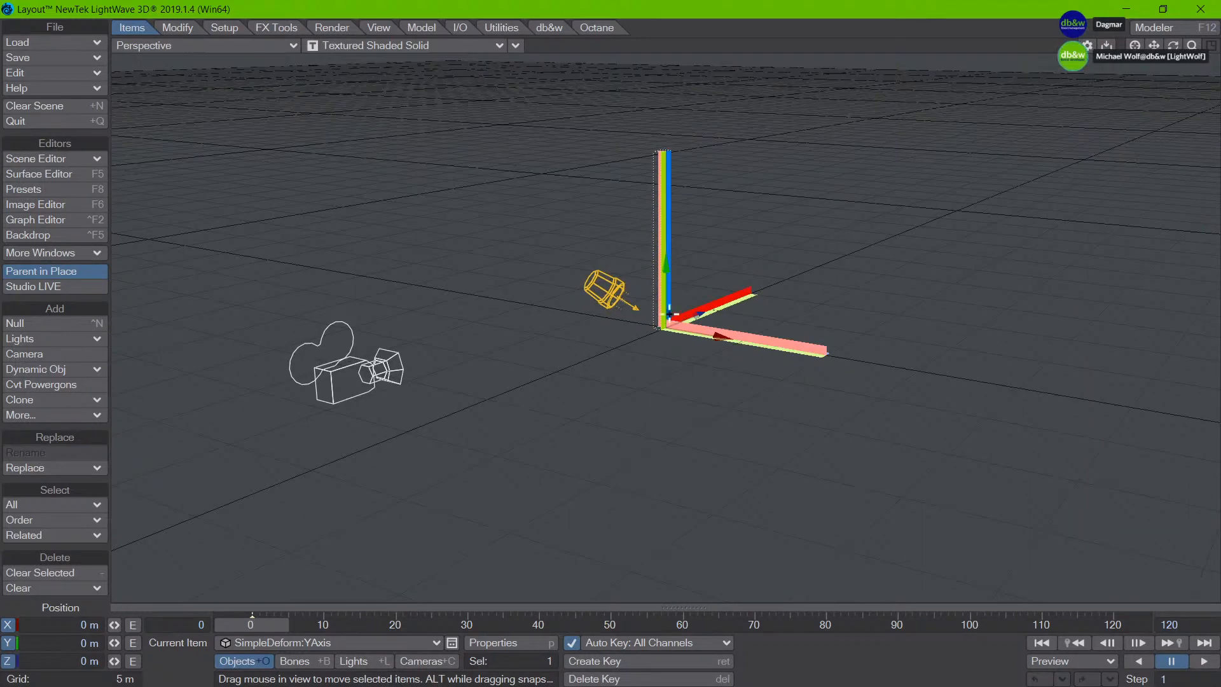
# Step: Examine the Y-axis bar's mesh subdivision in Front Face Wireframe, and return the viewport to Textured Shaded Solid
pyautogui.click(392, 50)
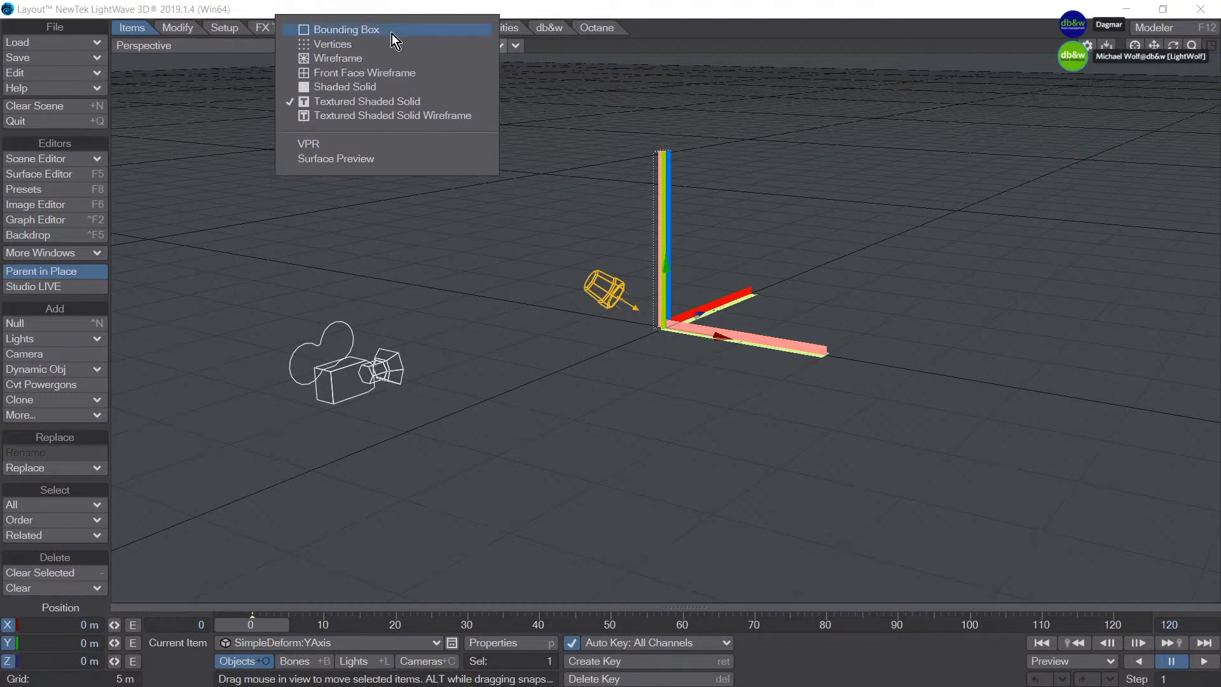
pyautogui.click(397, 73)
pyautogui.scroll(6, 708, 234)
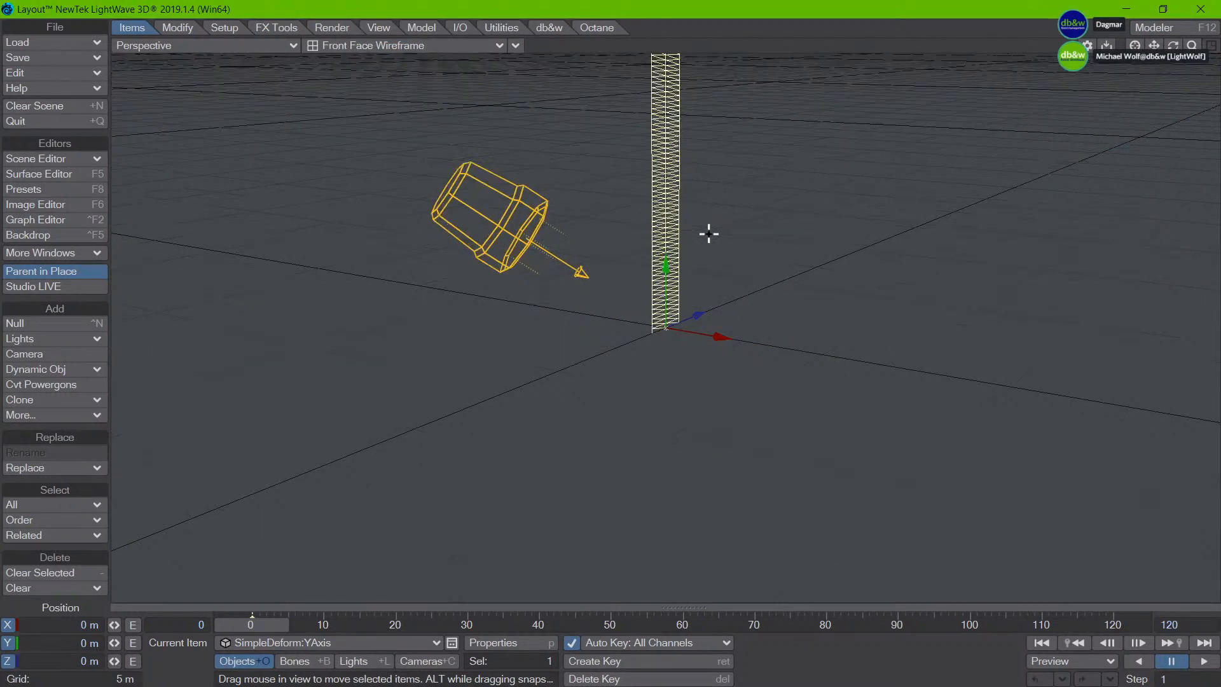
pyautogui.scroll(-5, 708, 234)
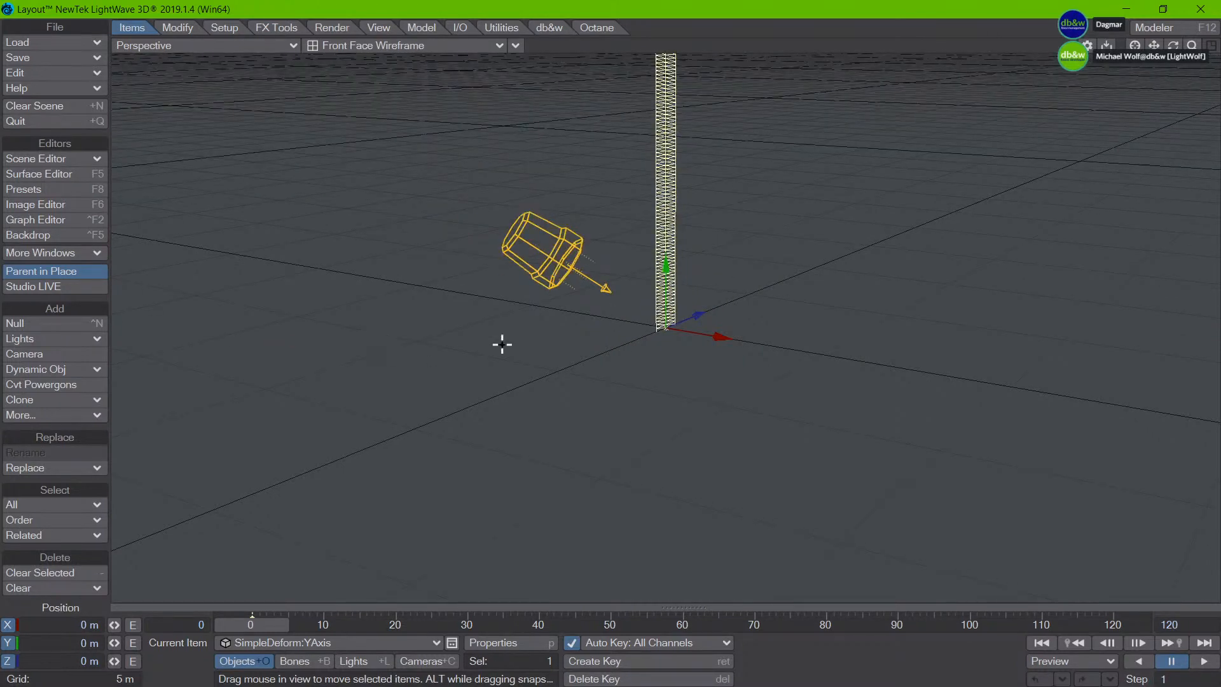
pyautogui.keyDown('alt'); pyautogui.moveTo(551, 323); pyautogui.dragTo(554, 180); pyautogui.keyUp('alt')
pyautogui.click(391, 51)
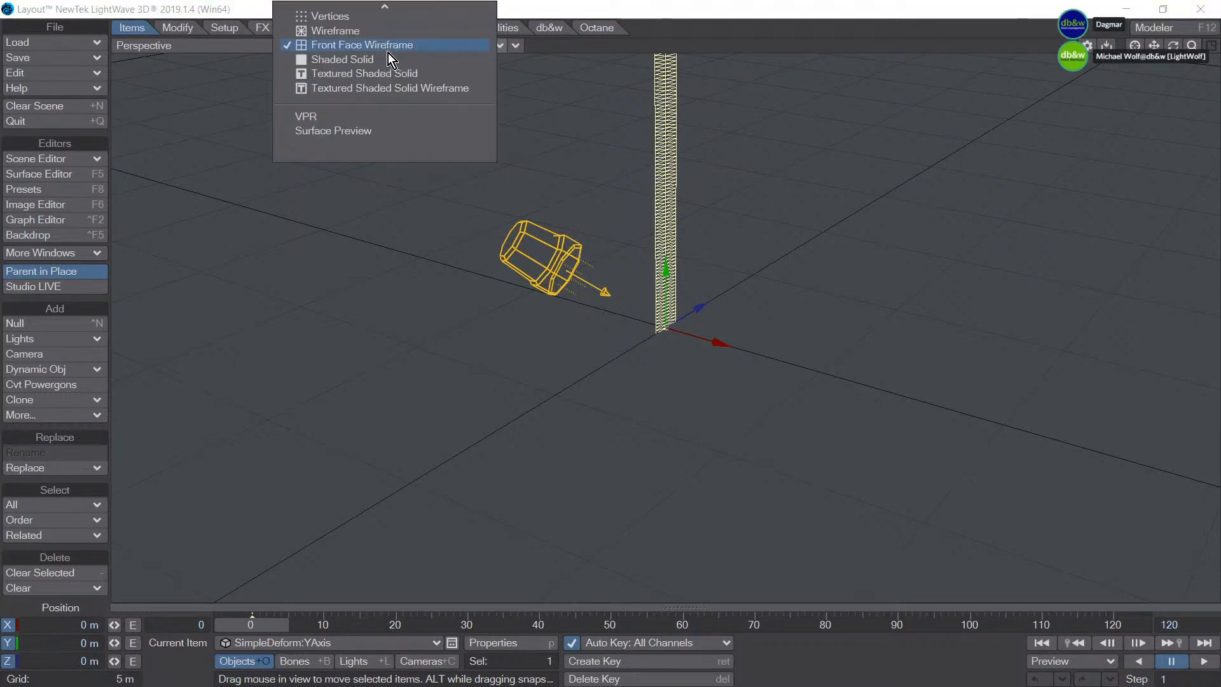
pyautogui.click(376, 75)
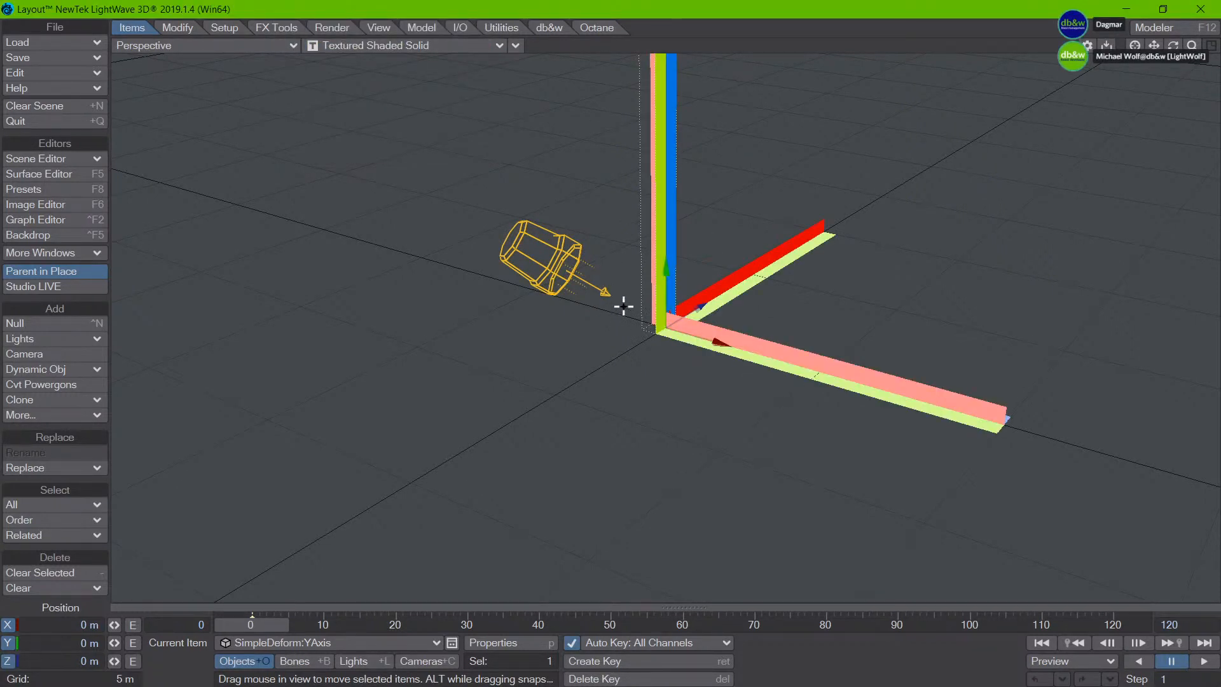
# Step: Move the Y-axis bar to about X -6.8 m, Z -13.3 m, move the Z-axis bar aside, and select the X-axis bar
pyautogui.moveTo(667, 380); pyautogui.dragTo(837, 236)
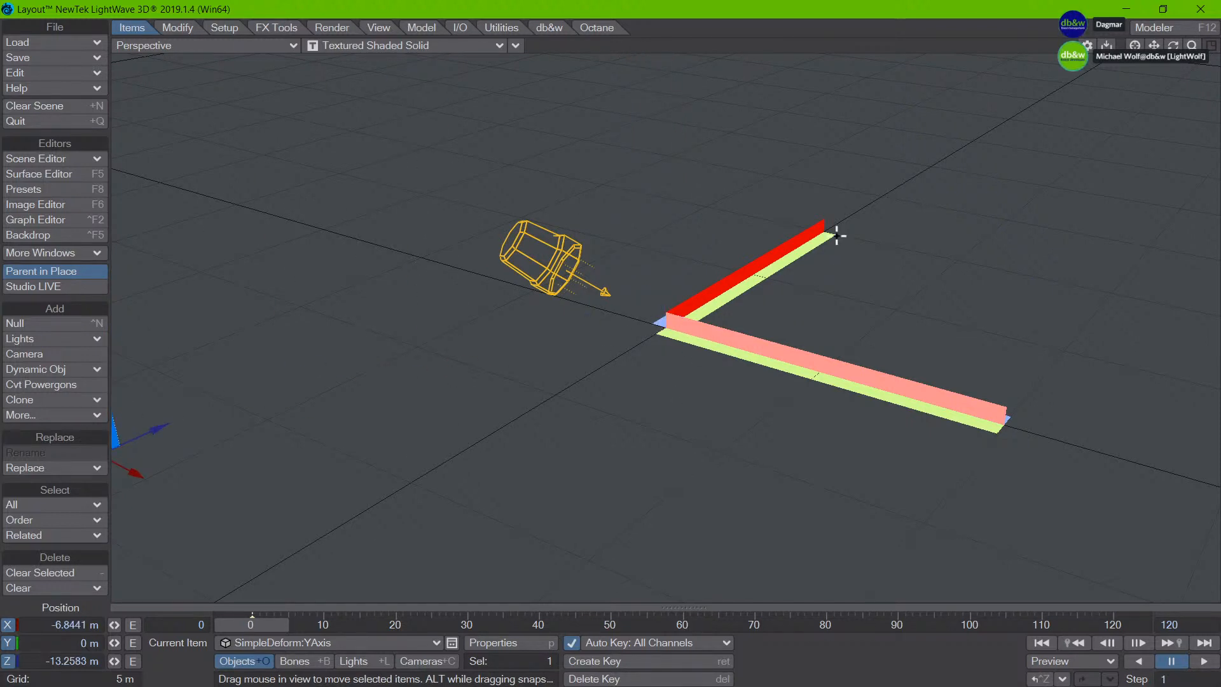
pyautogui.click(761, 265)
pyautogui.moveTo(652, 367); pyautogui.dragTo(461, 391)
pyautogui.click(813, 376)
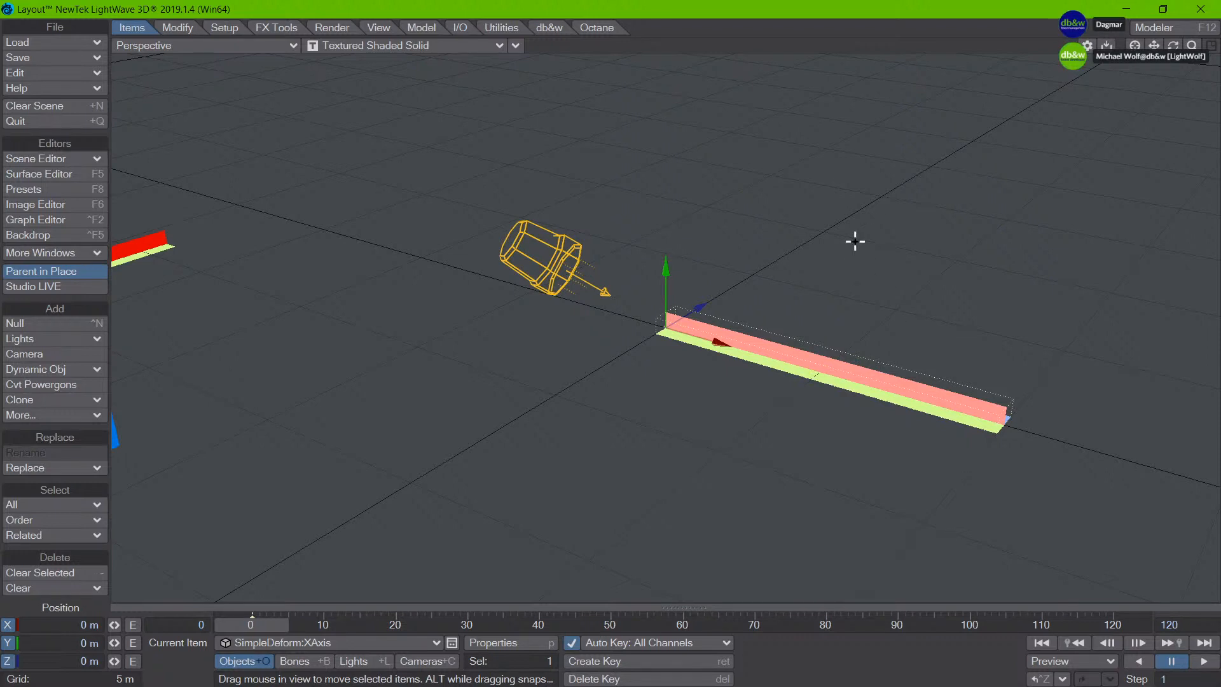
# Step: Add a spline in the Back view with four knots forming a wave from the origin along the X-axis bar, and end append mode
pyautogui.press('1')
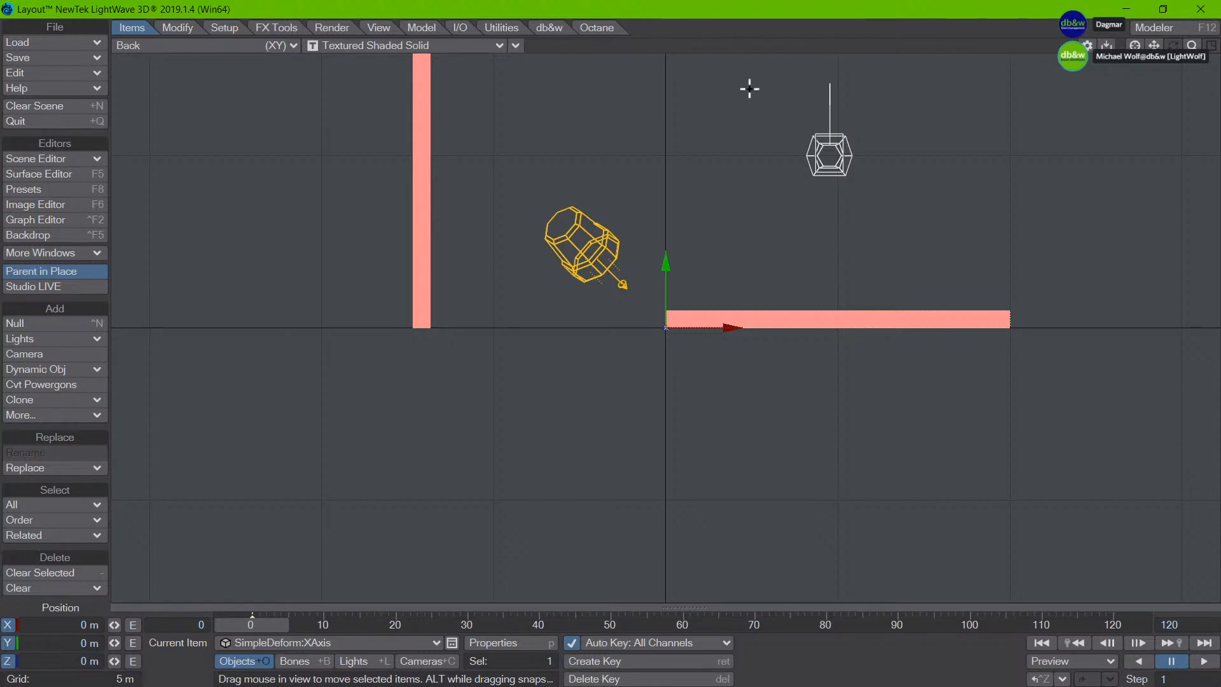
pyautogui.click(555, 29)
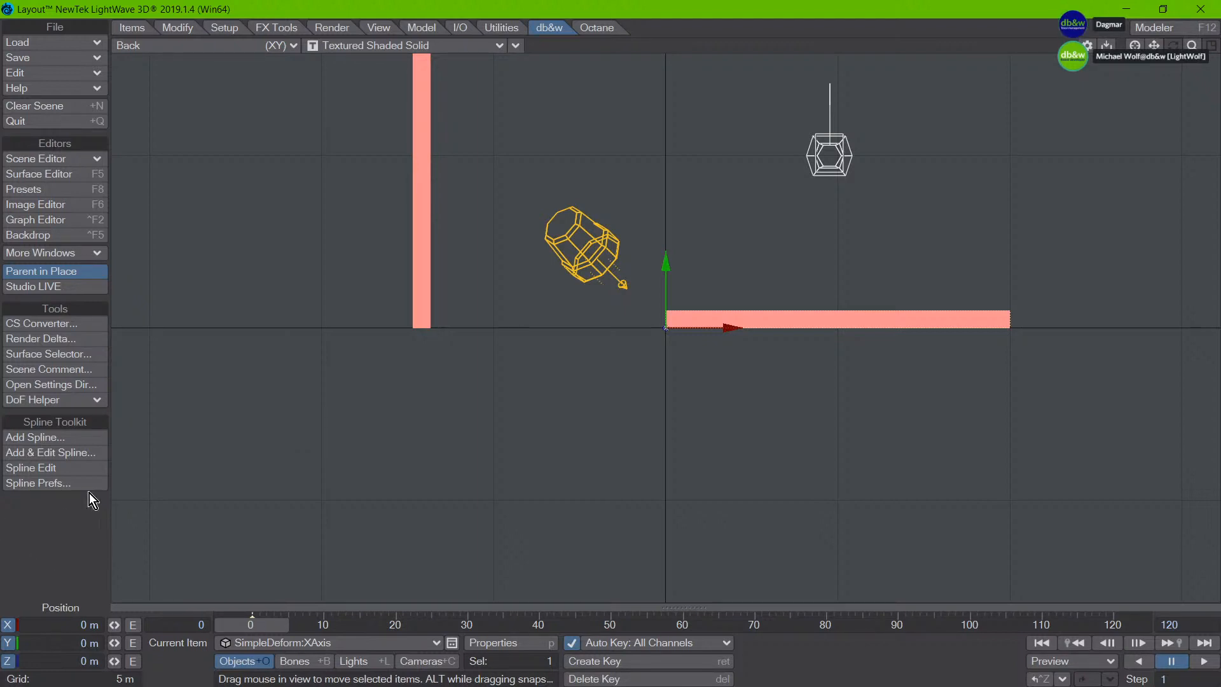
pyautogui.click(76, 455)
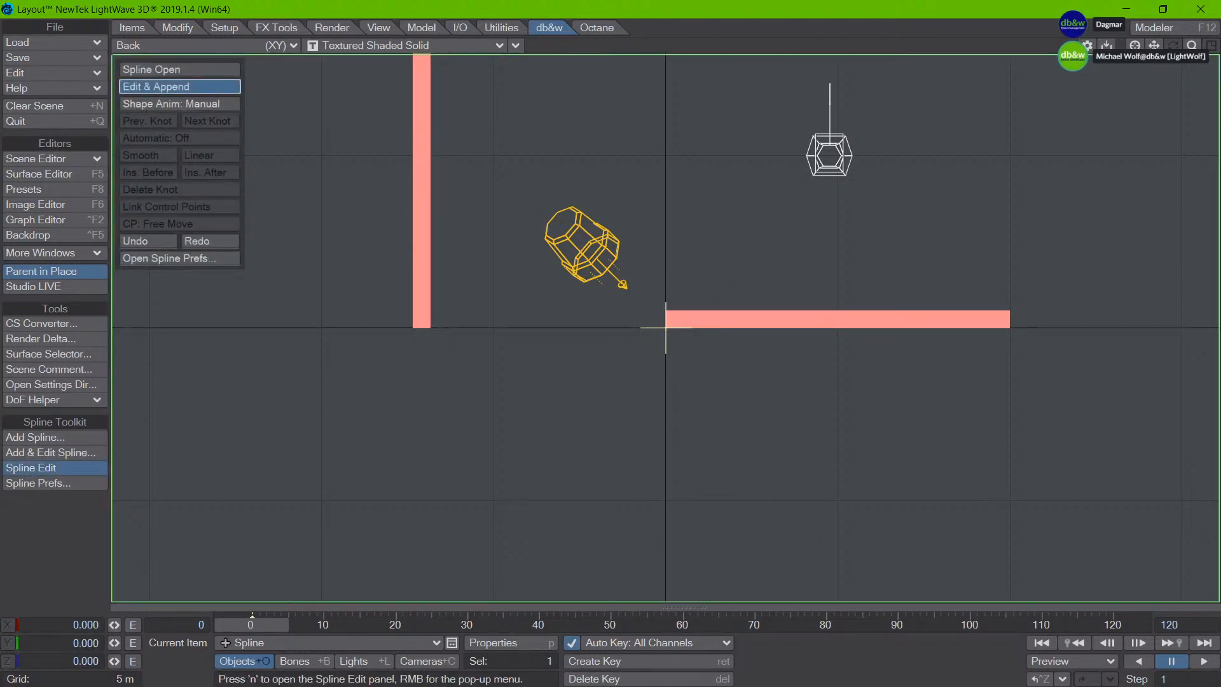
pyautogui.moveTo(663, 326); pyautogui.dragTo(722, 303)
pyautogui.moveTo(796, 216); pyautogui.dragTo(877, 223)
pyautogui.moveTo(909, 394); pyautogui.dragTo(1015, 398)
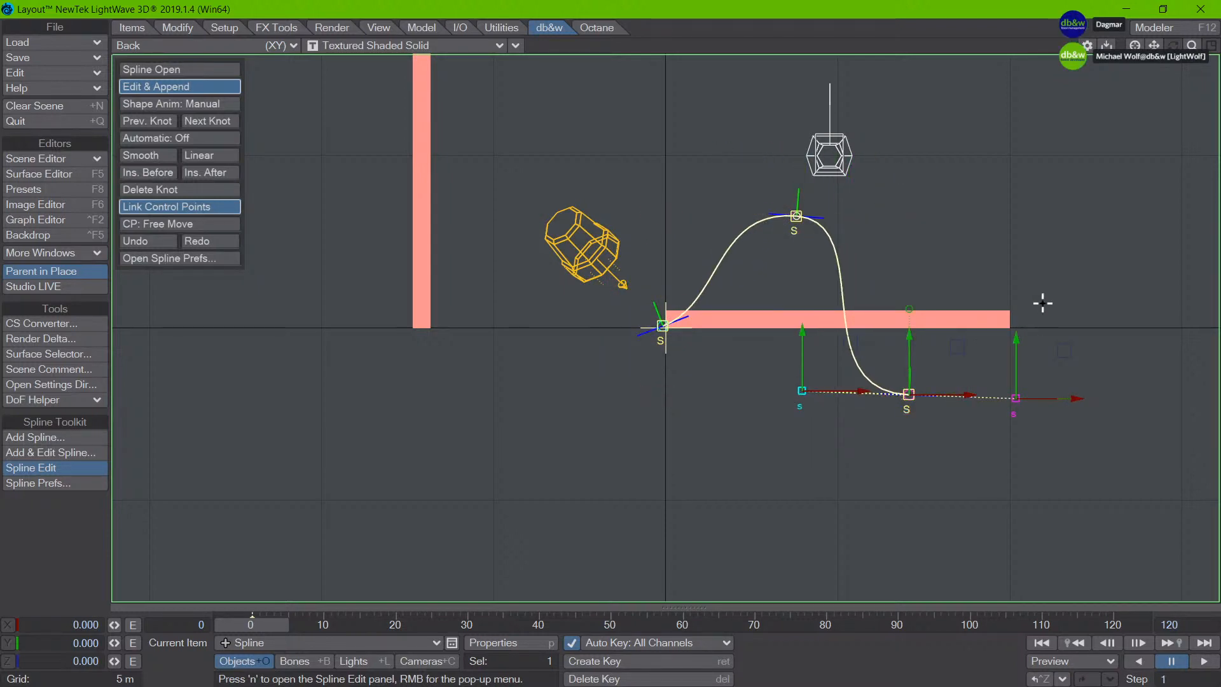
pyautogui.moveTo(1049, 289); pyautogui.dragTo(1112, 294)
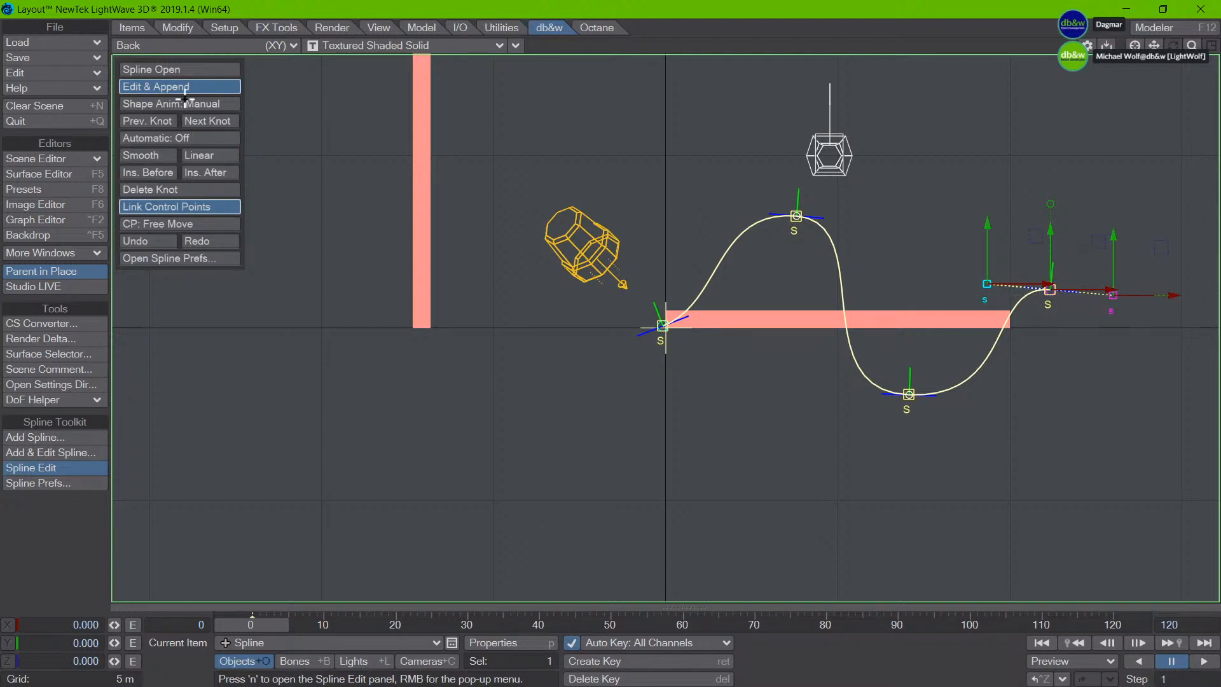
pyautogui.click(181, 86)
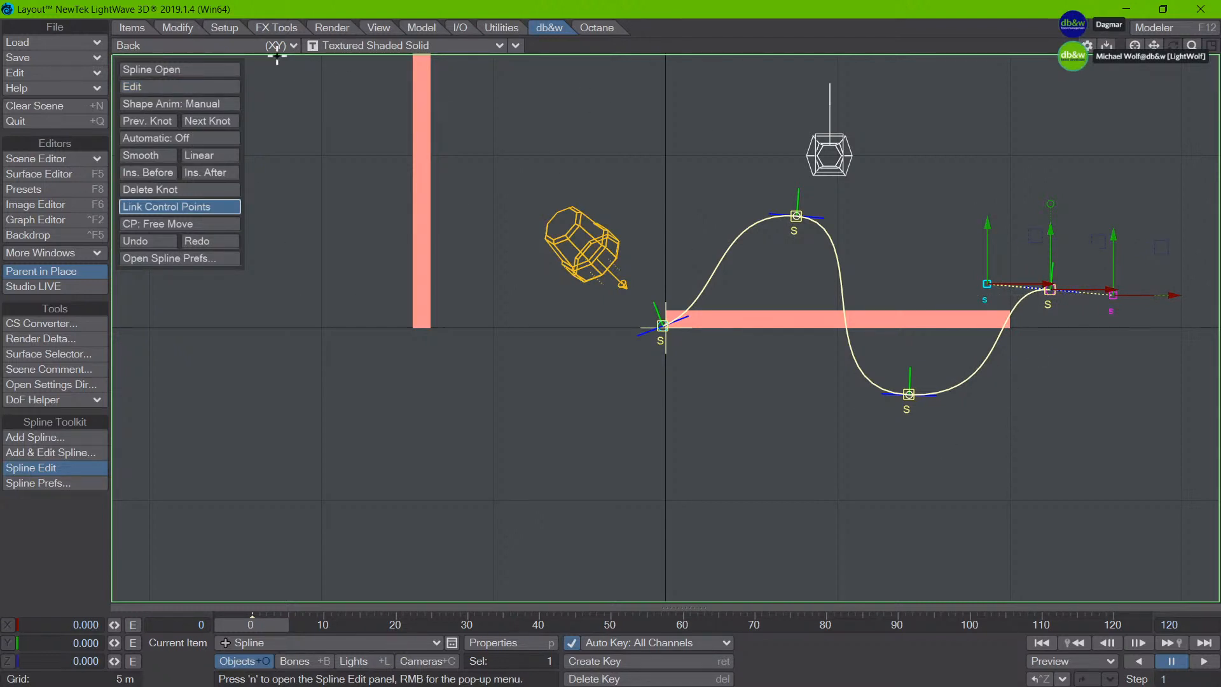
# Step: Set all four spline knots to Automatic: Smooth and shift the second knot slightly down and toward the first
pyautogui.click(180, 138)
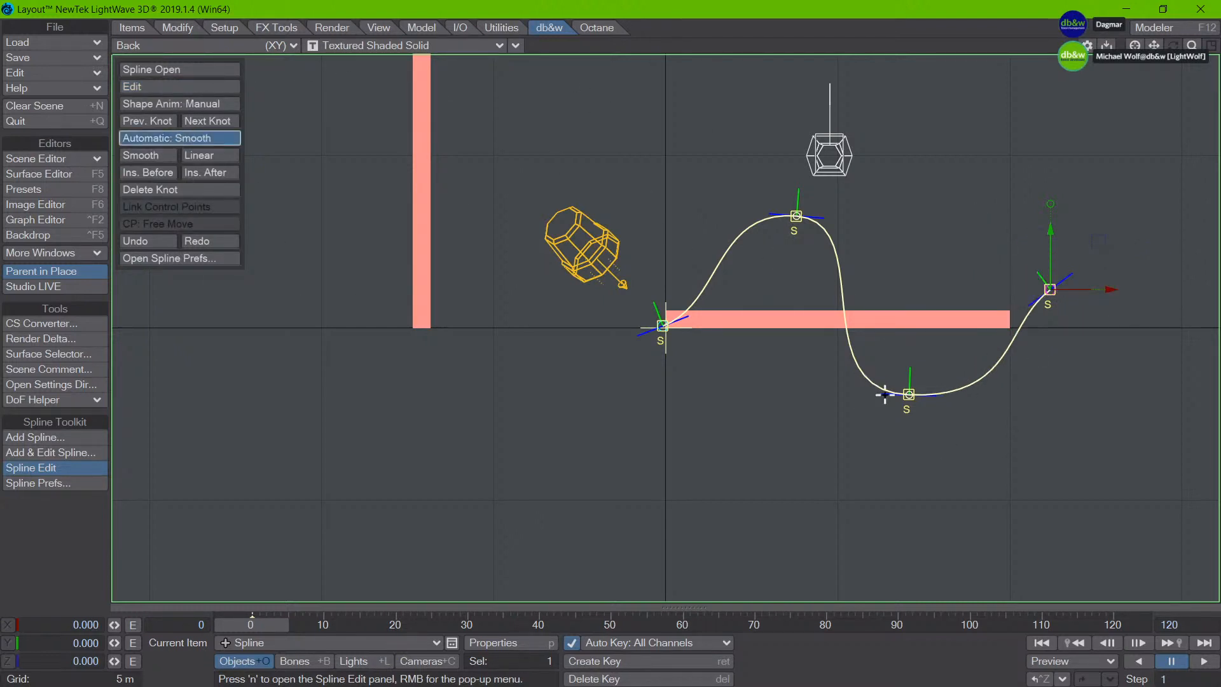
pyautogui.click(909, 395)
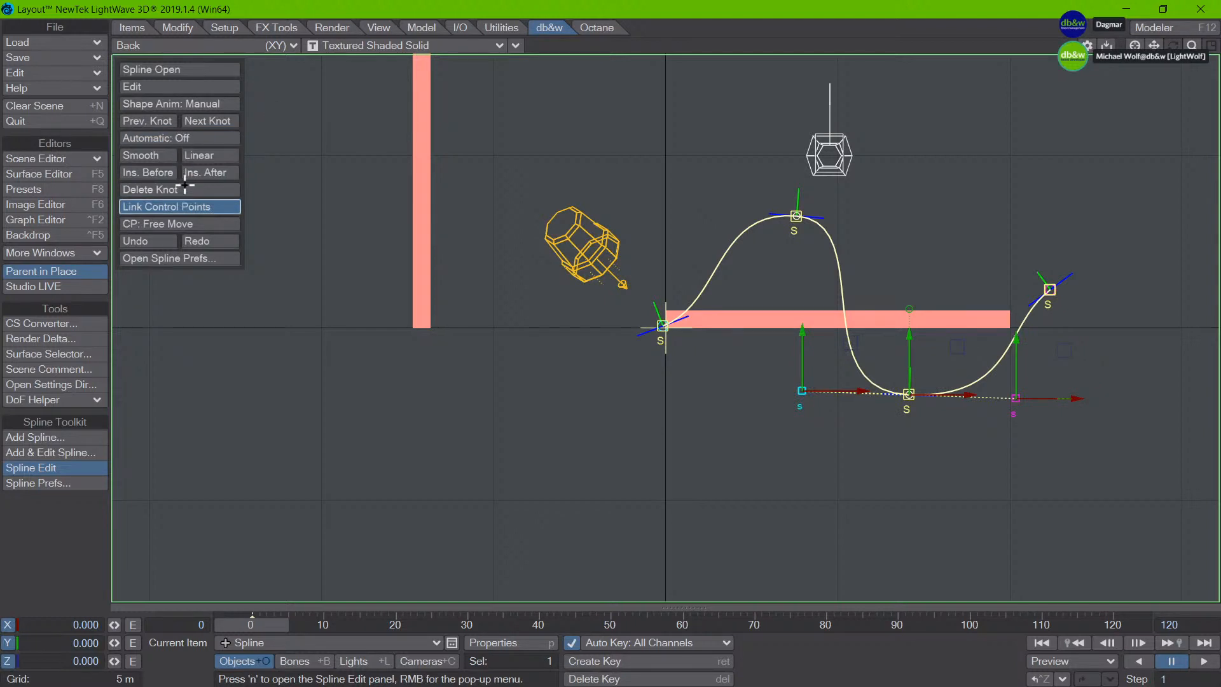
pyautogui.click(190, 138)
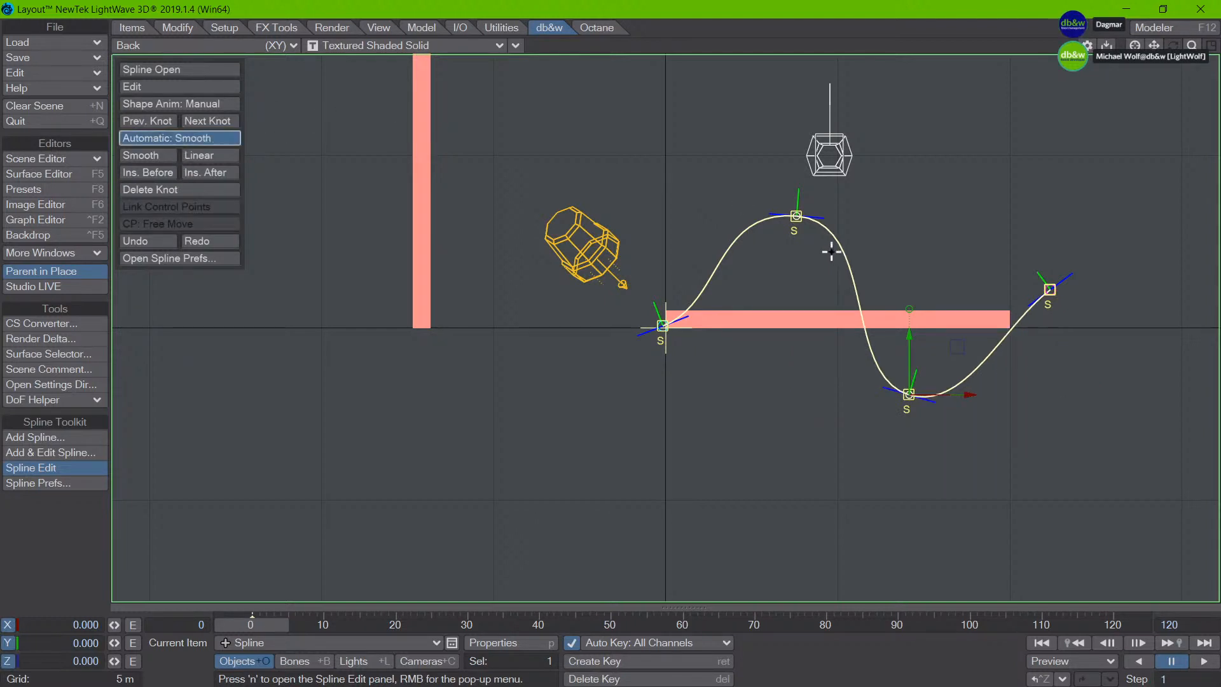
pyautogui.click(795, 216)
pyautogui.click(157, 138)
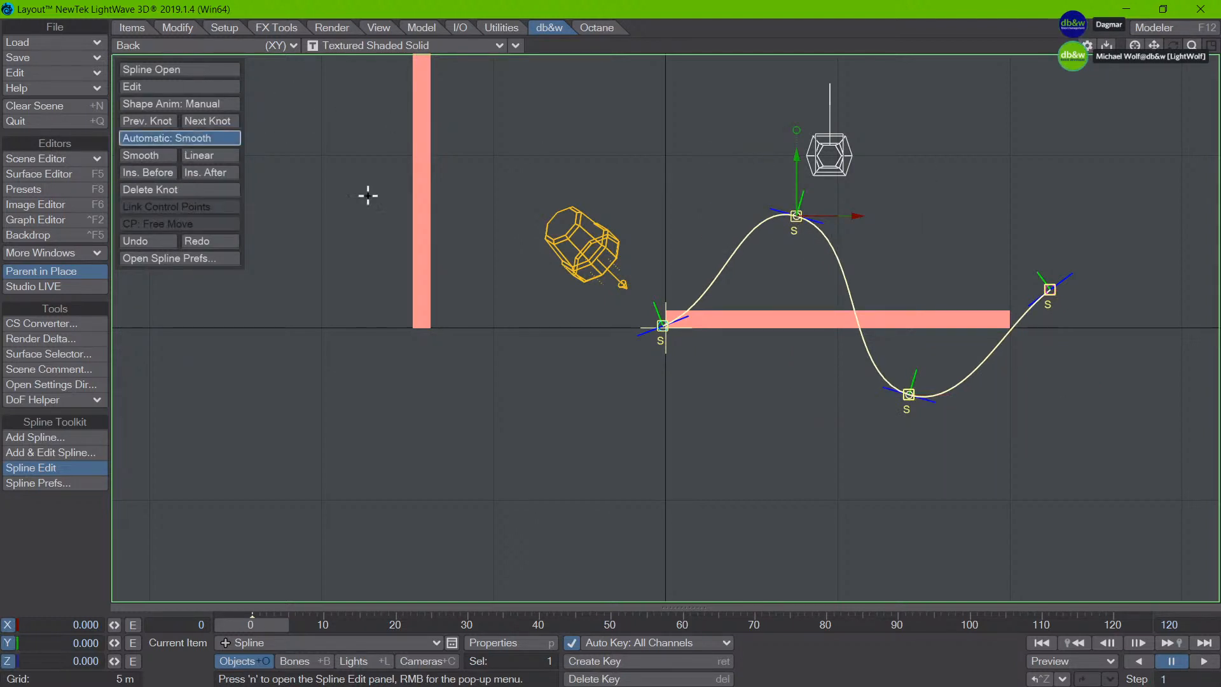
pyautogui.moveTo(796, 216); pyautogui.dragTo(775, 229)
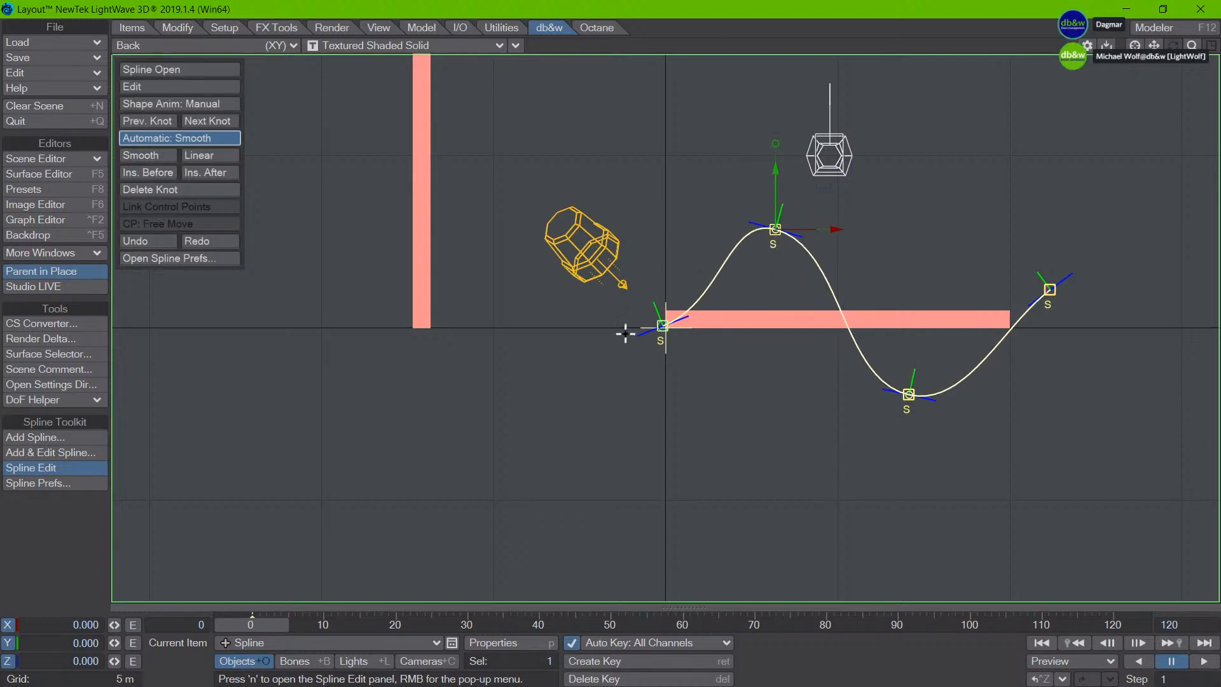
pyautogui.click(663, 326)
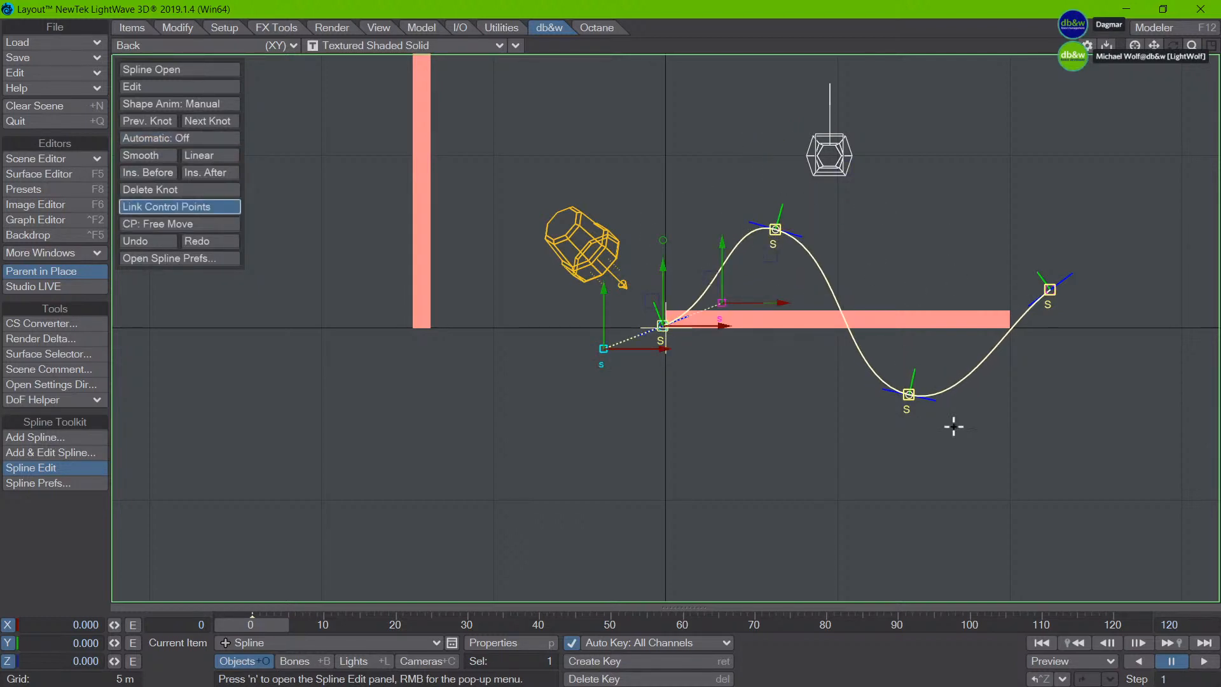
pyautogui.click(201, 138)
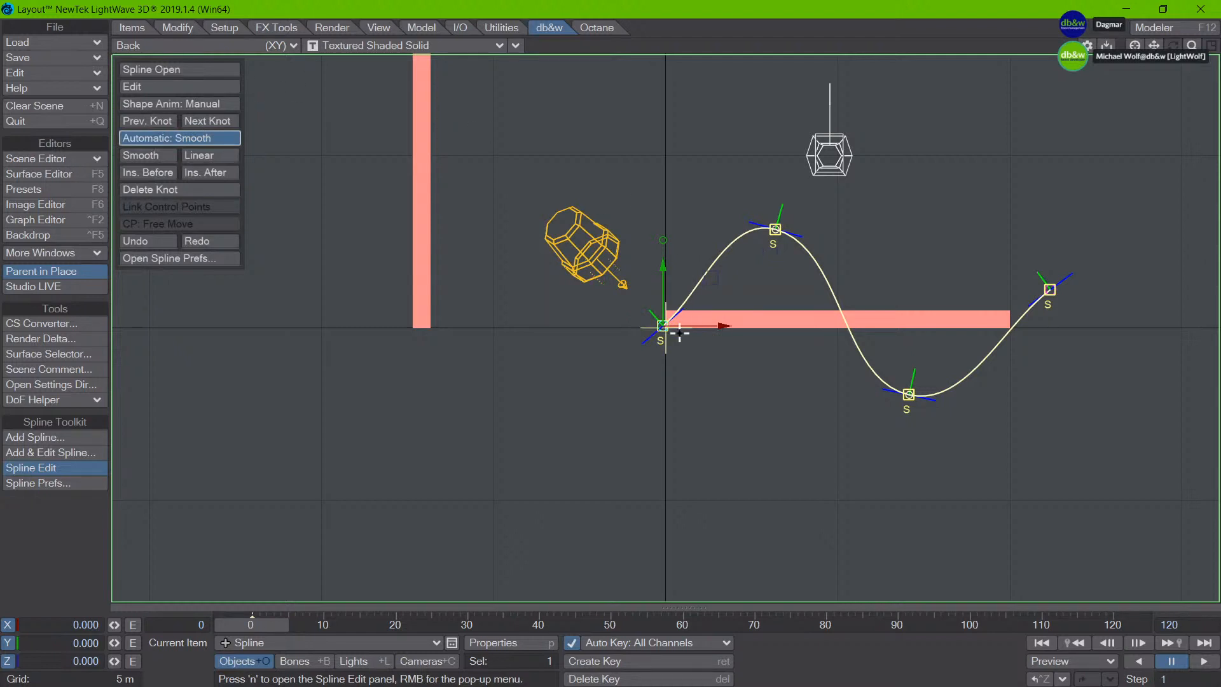
# Step: Set the first knot's position to X 0 and Y 0 numerically, and leave spline editing
pyautogui.moveTo(663, 326); pyautogui.dragTo(667, 327)
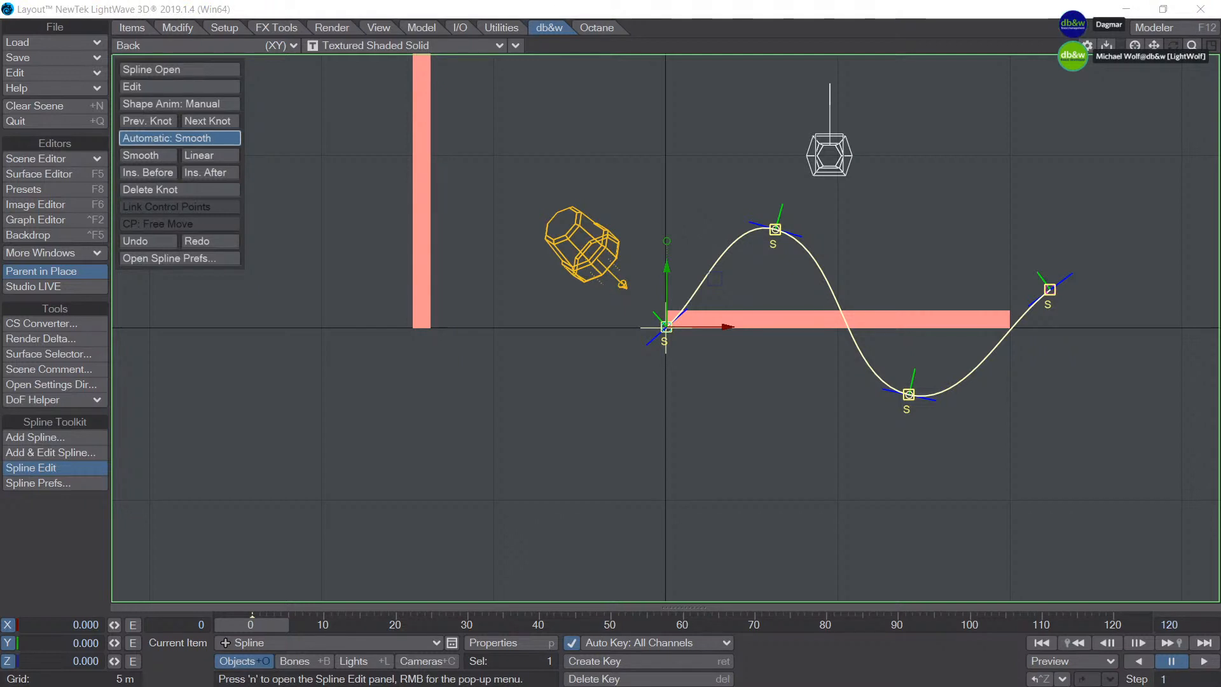
pyautogui.press('n')
pyautogui.click(177, 280)
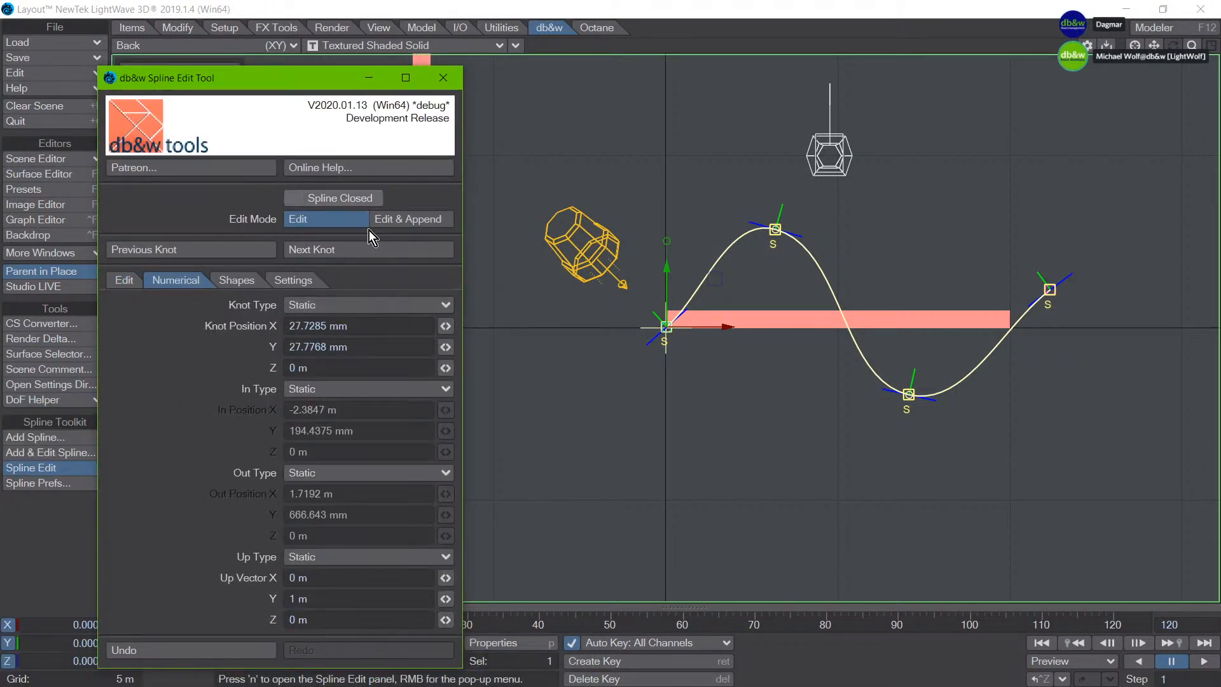
pyautogui.click(356, 326)
pyautogui.write('0')
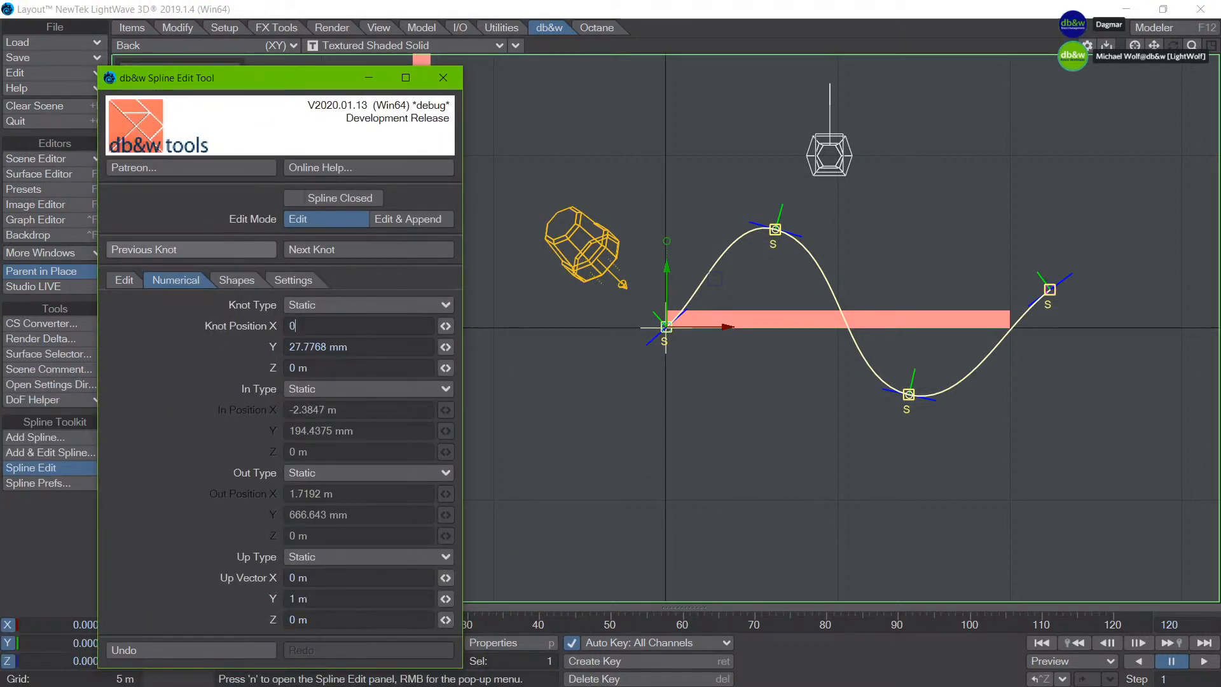
pyautogui.press('Tab')
pyautogui.write('0')
pyautogui.press('Return')
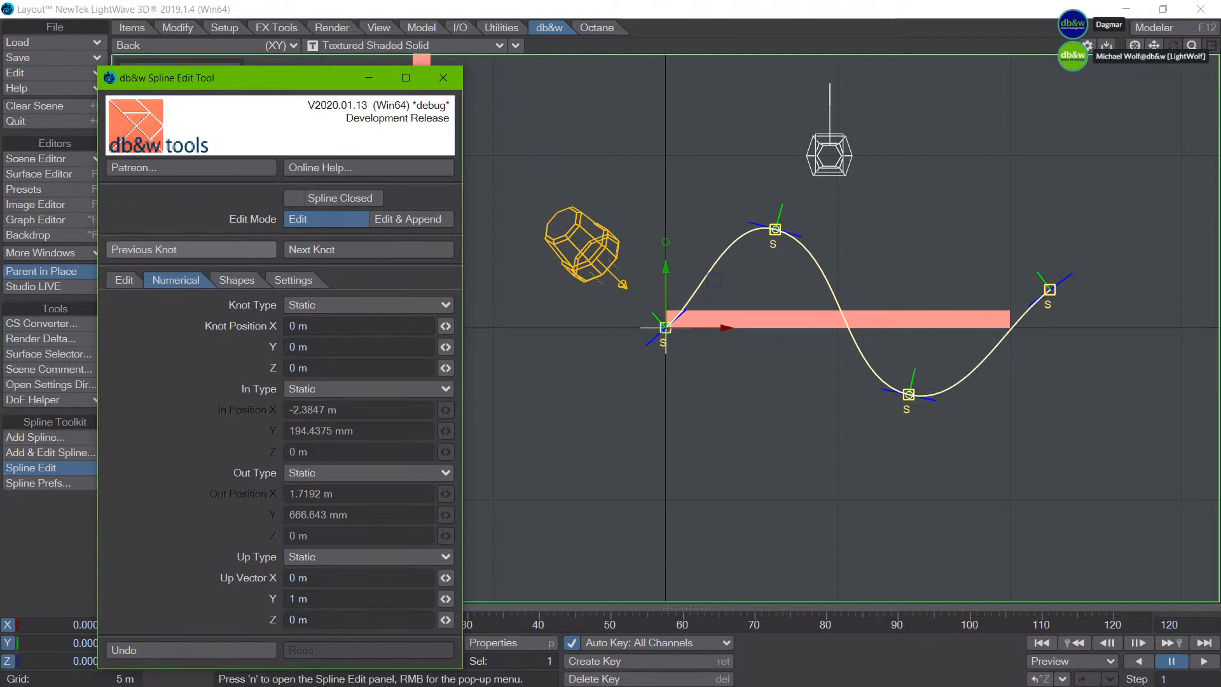
pyautogui.click(443, 79)
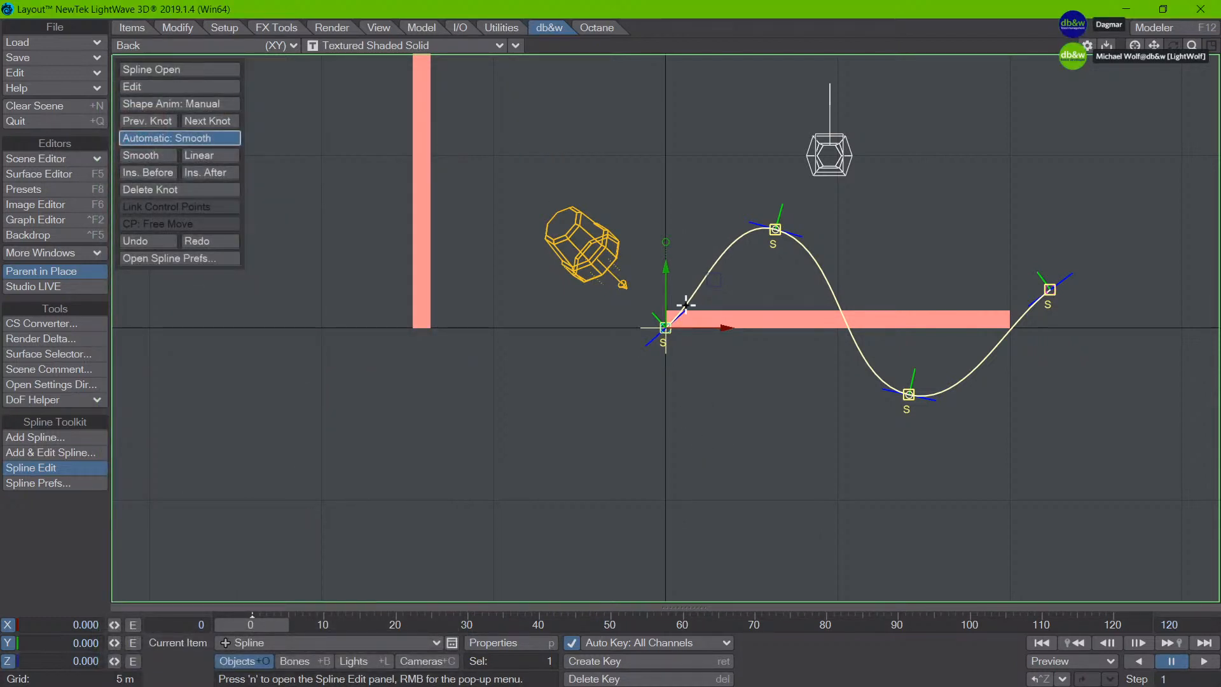
pyautogui.press('t')
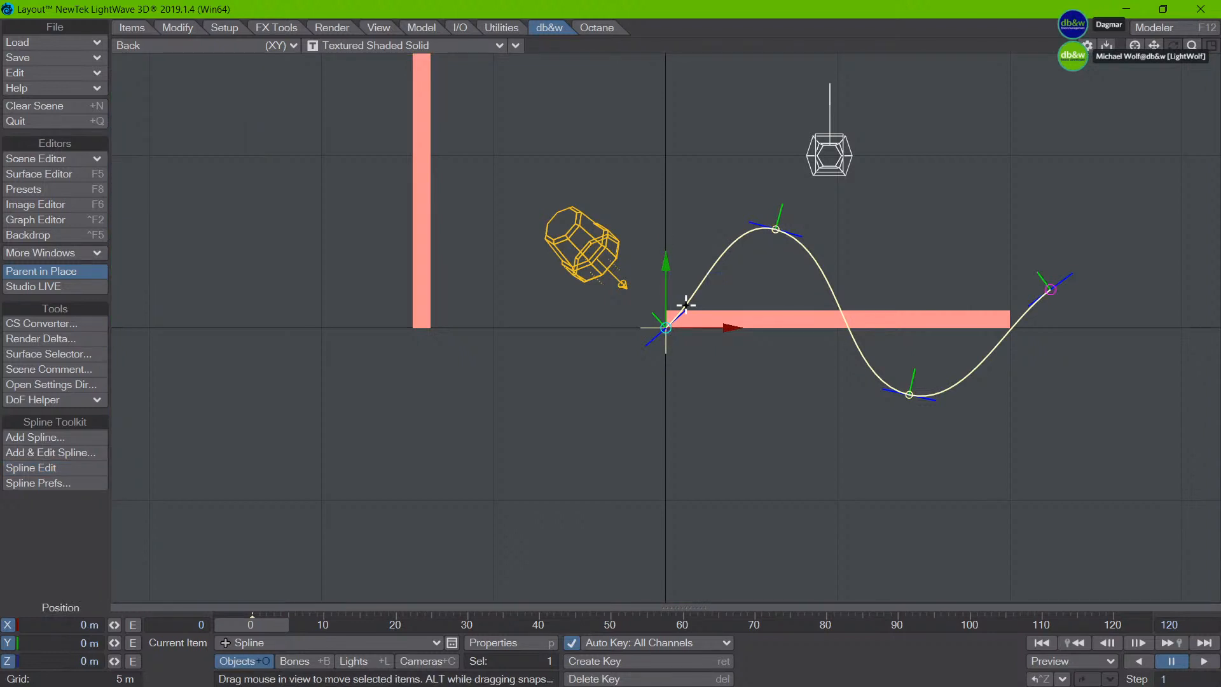
# Step: Select the X-axis bar, switch to the Perspective view, and enable Nodal Displacement in the bar's object properties
pyautogui.press('Up')
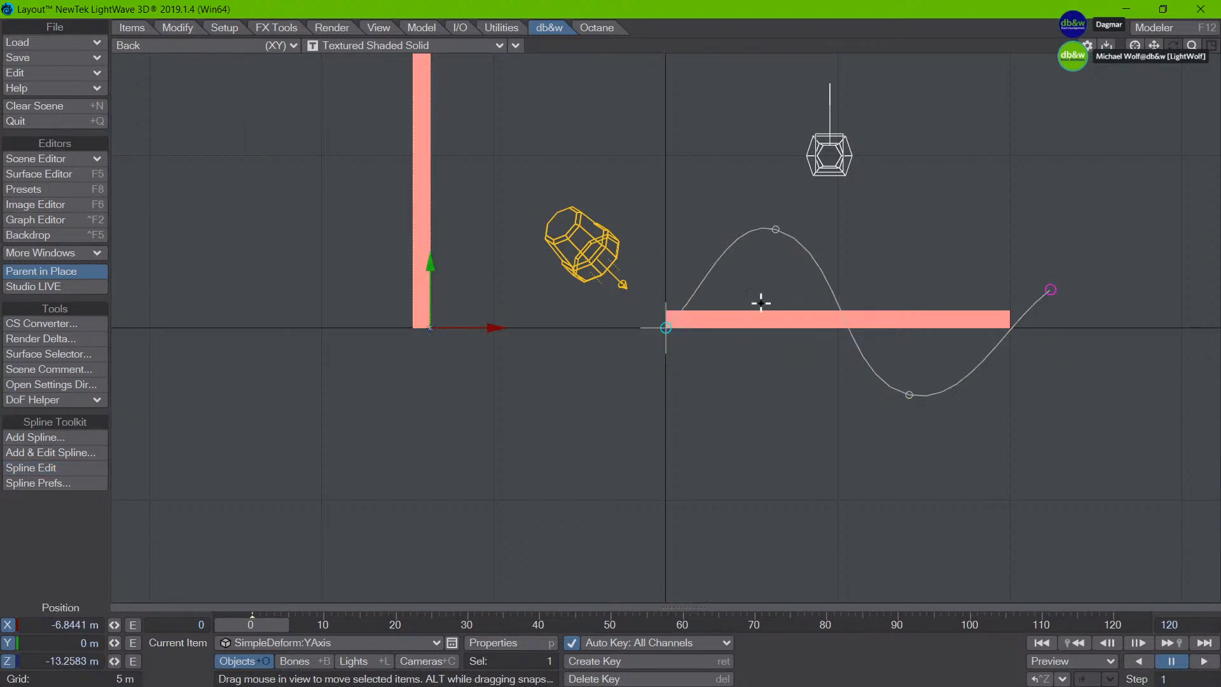
pyautogui.press('Down')
pyautogui.press('Down')
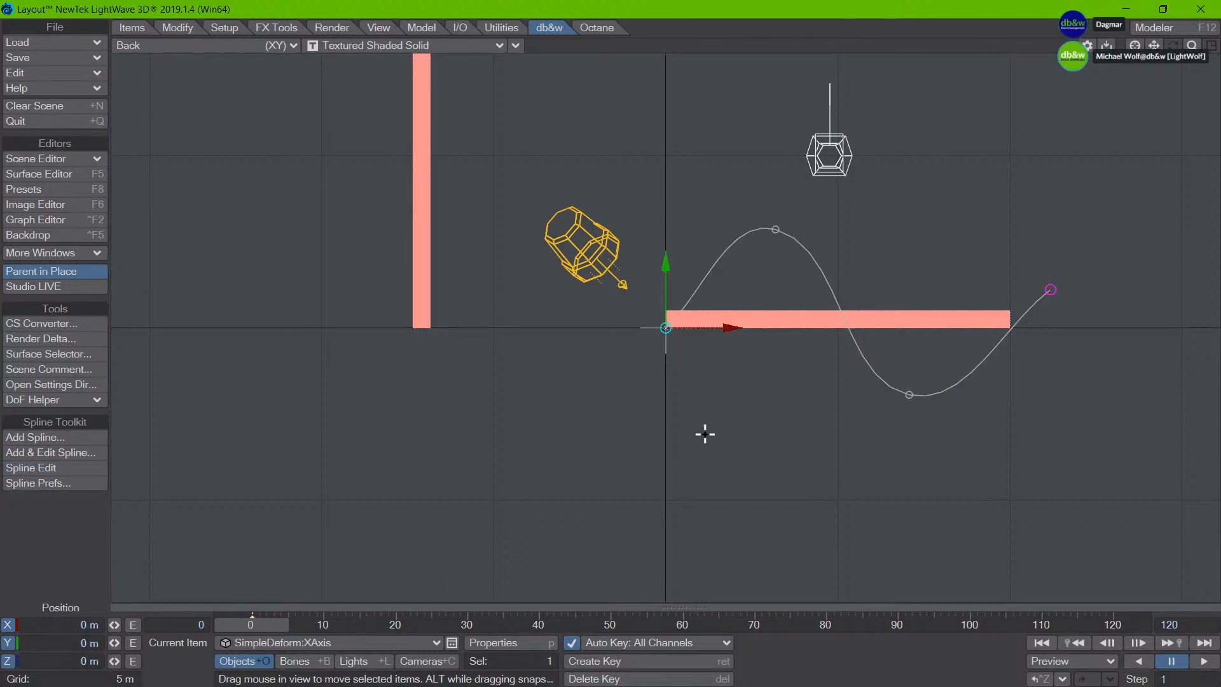
pyautogui.press('4')
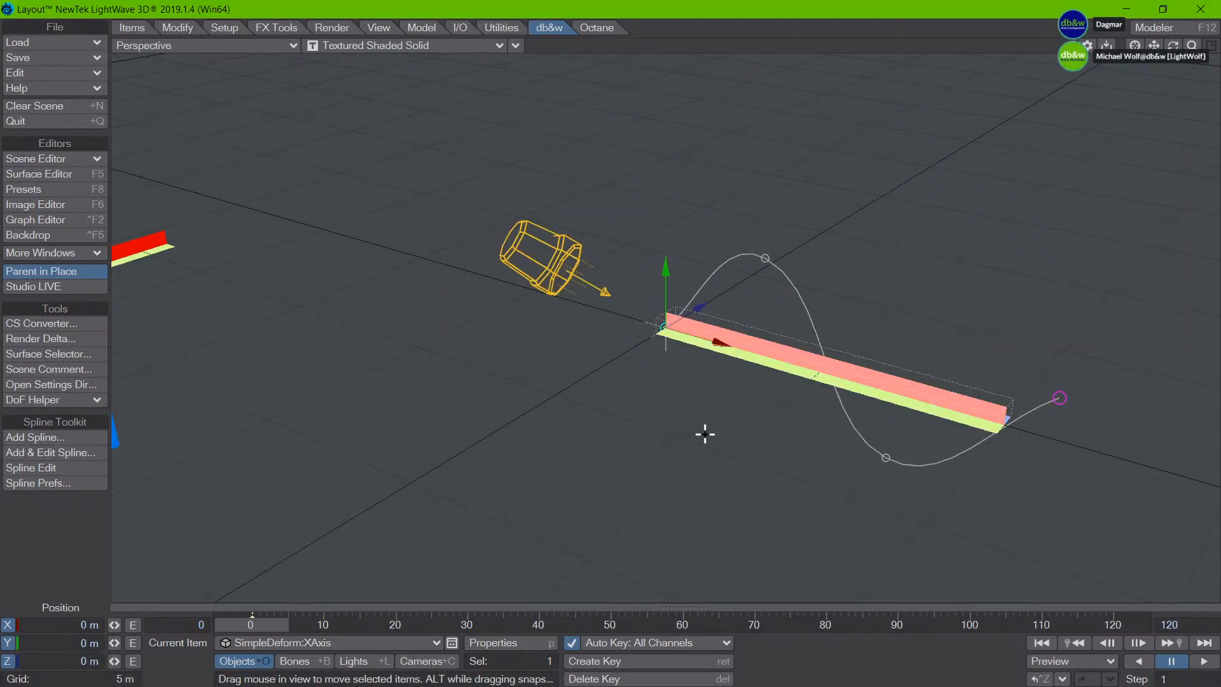
pyautogui.press('p')
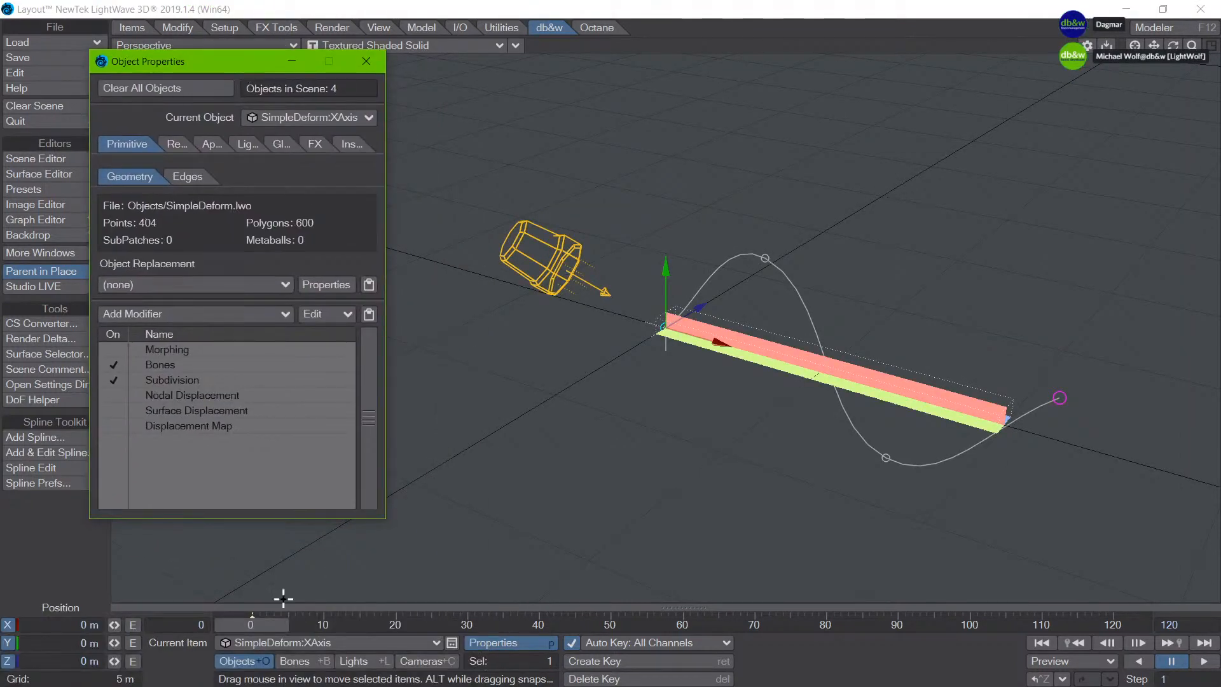
pyautogui.click(173, 397)
pyautogui.click(114, 394)
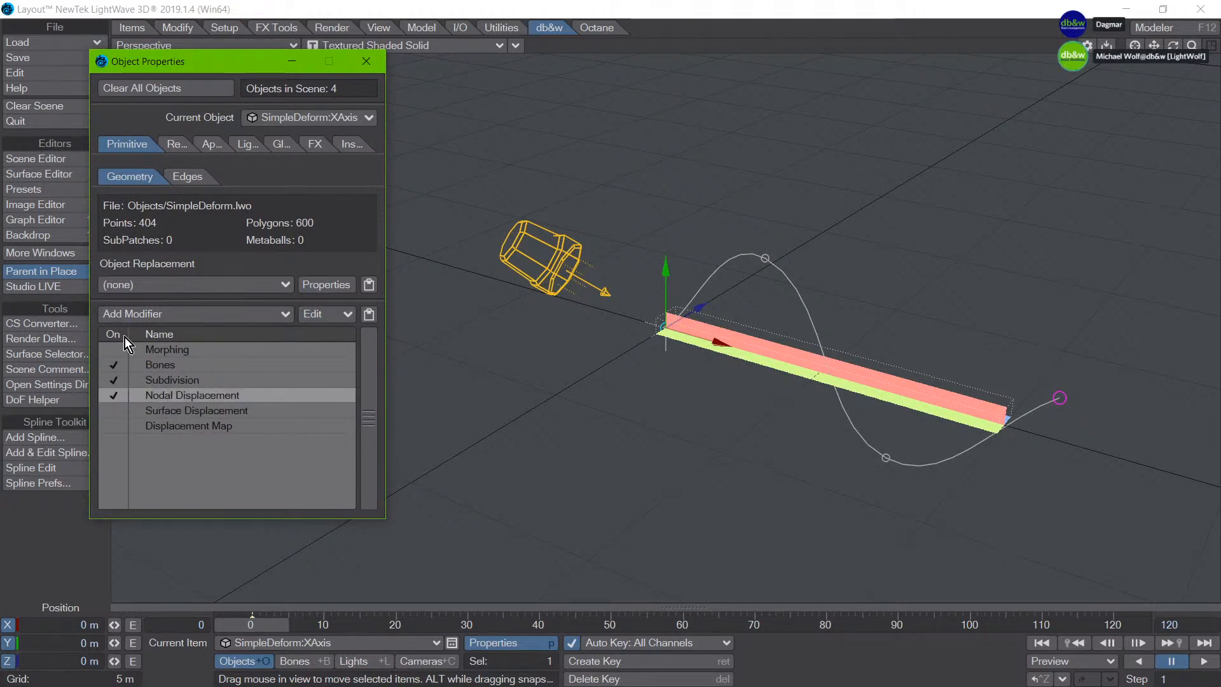
# Step: Open the bar's Nodal Displacement node editor and add a db&w Spline Deformation node, searching for "defor"
pyautogui.doubleClick(185, 399)
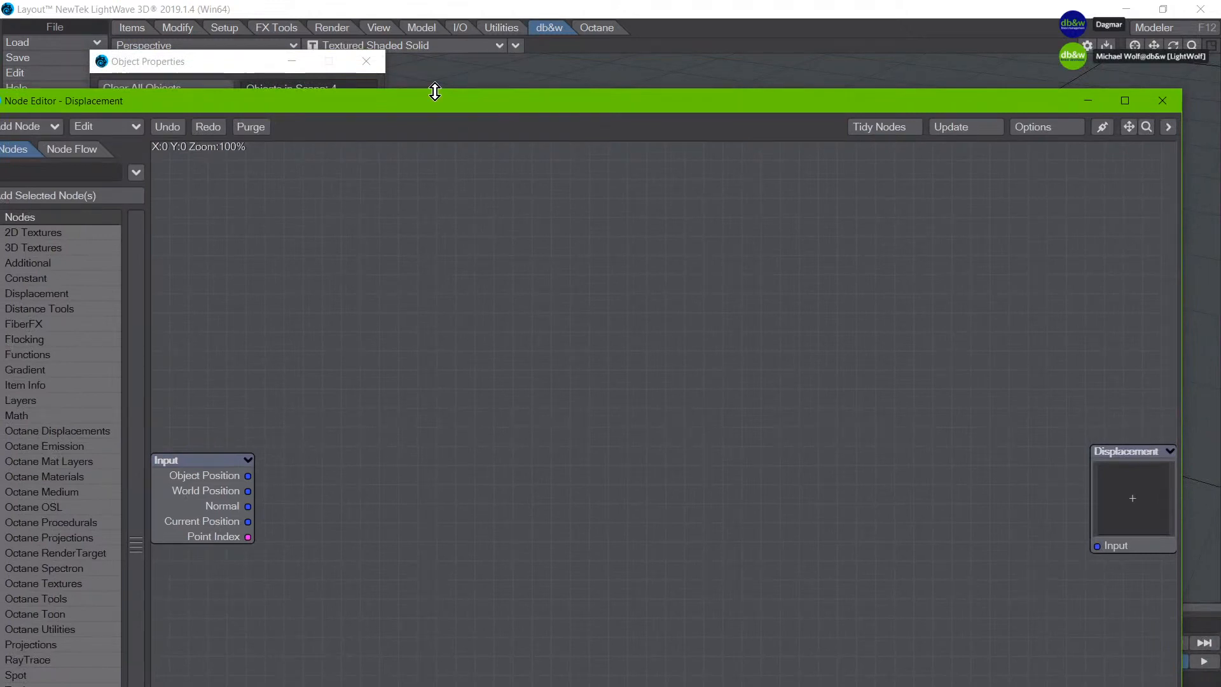
pyautogui.moveTo(433, 109); pyautogui.dragTo(634, 178)
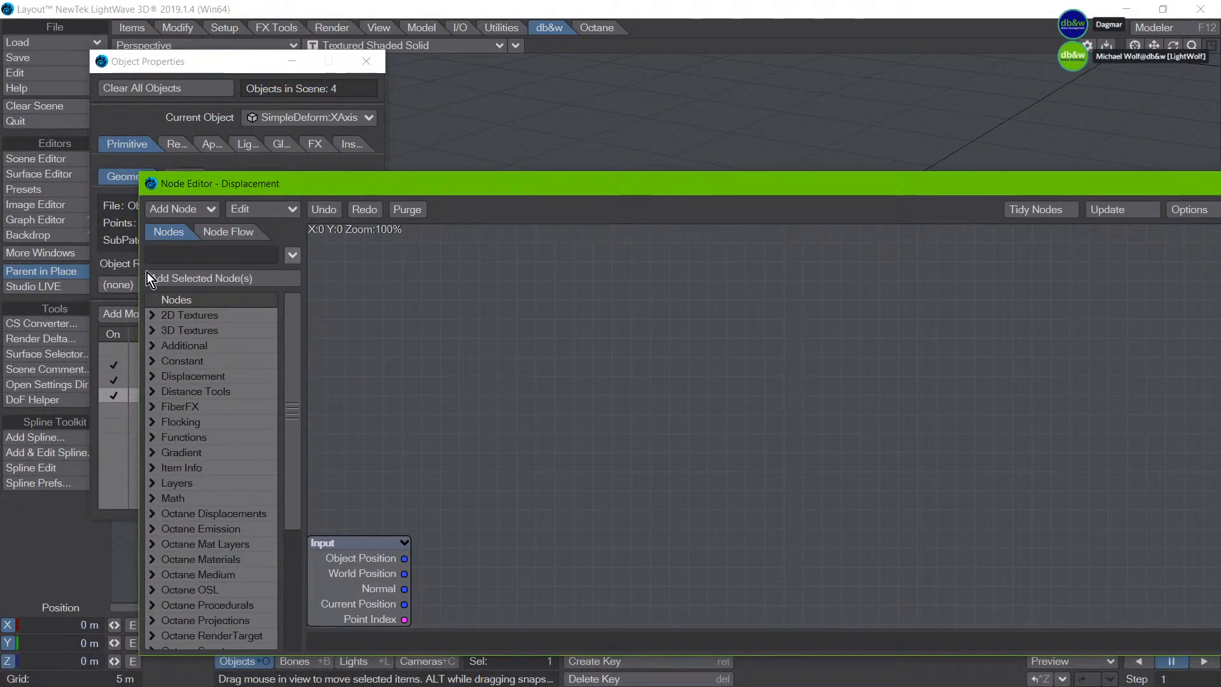
pyautogui.click(191, 258)
pyautogui.write('defor')
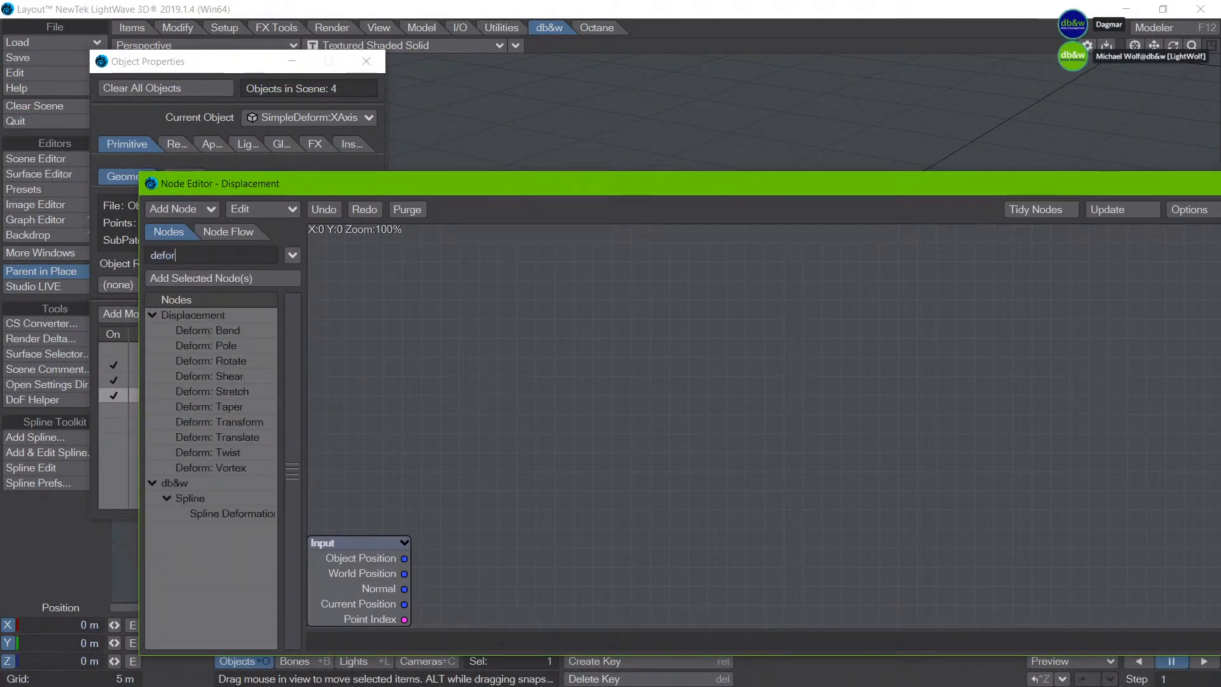
pyautogui.doubleClick(232, 514)
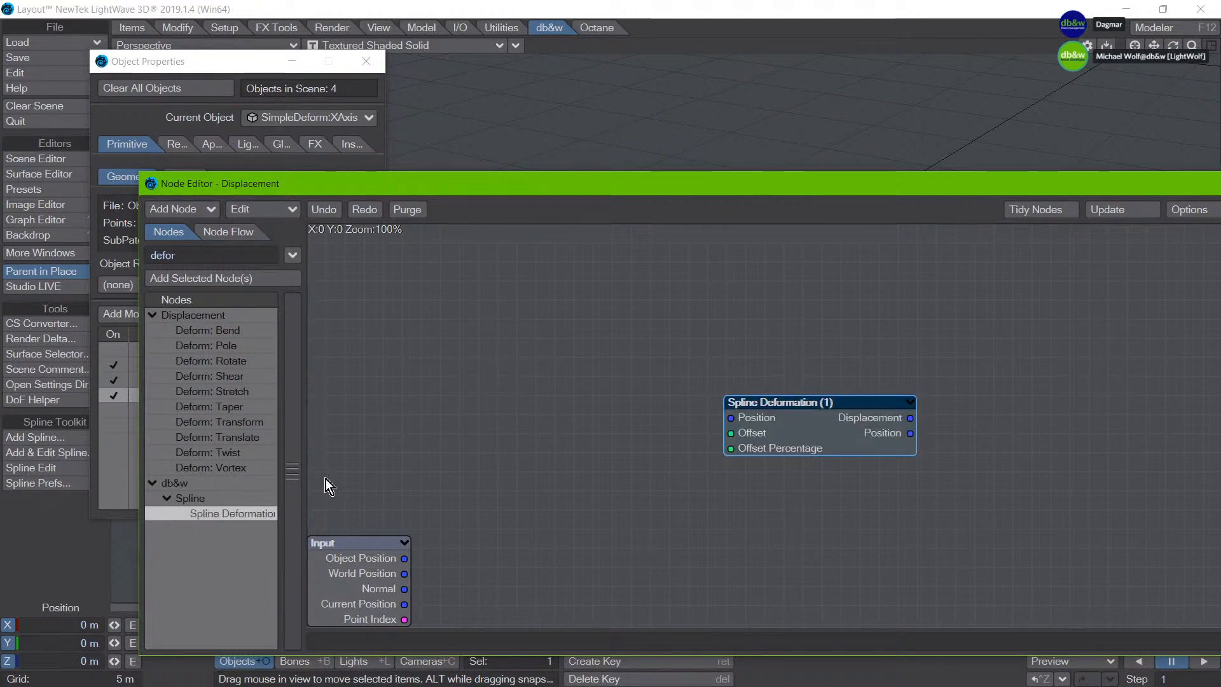
# Step: Arrange the nodes and connect the Spline Deformation node's Displacement output to the Displacement node's Input
pyautogui.moveTo(659, 192); pyautogui.dragTo(232, 203)
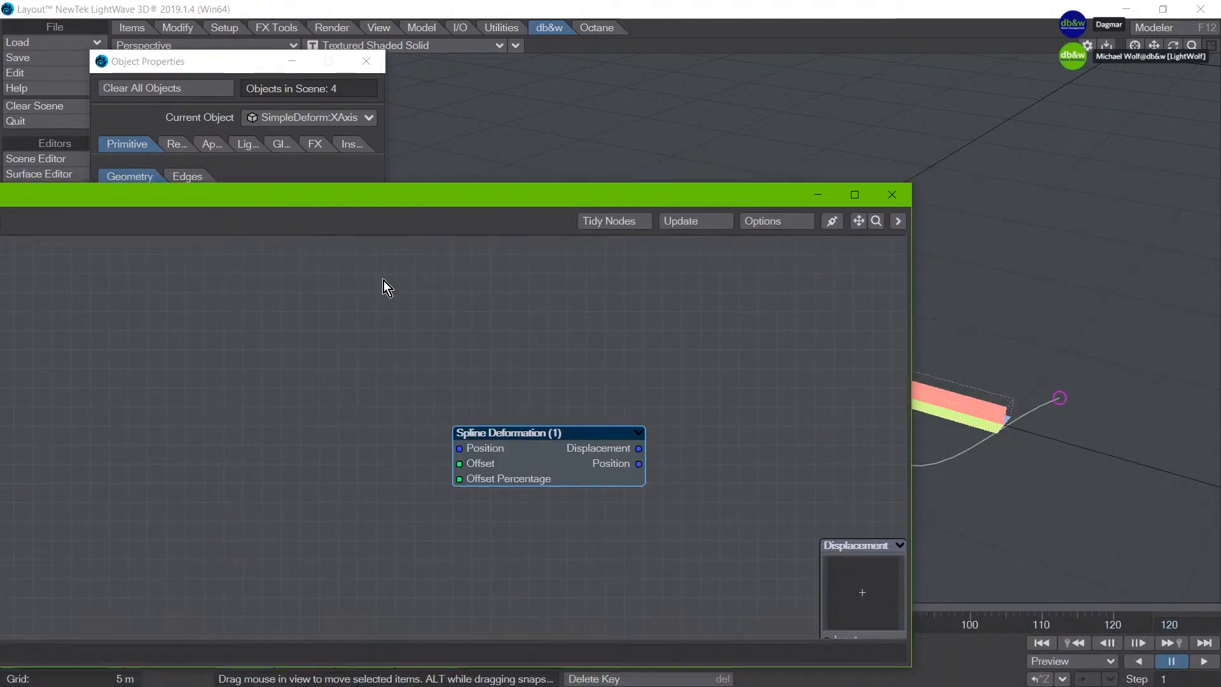
pyautogui.moveTo(569, 475); pyautogui.dragTo(627, 552)
pyautogui.moveTo(853, 578); pyautogui.dragTo(828, 484)
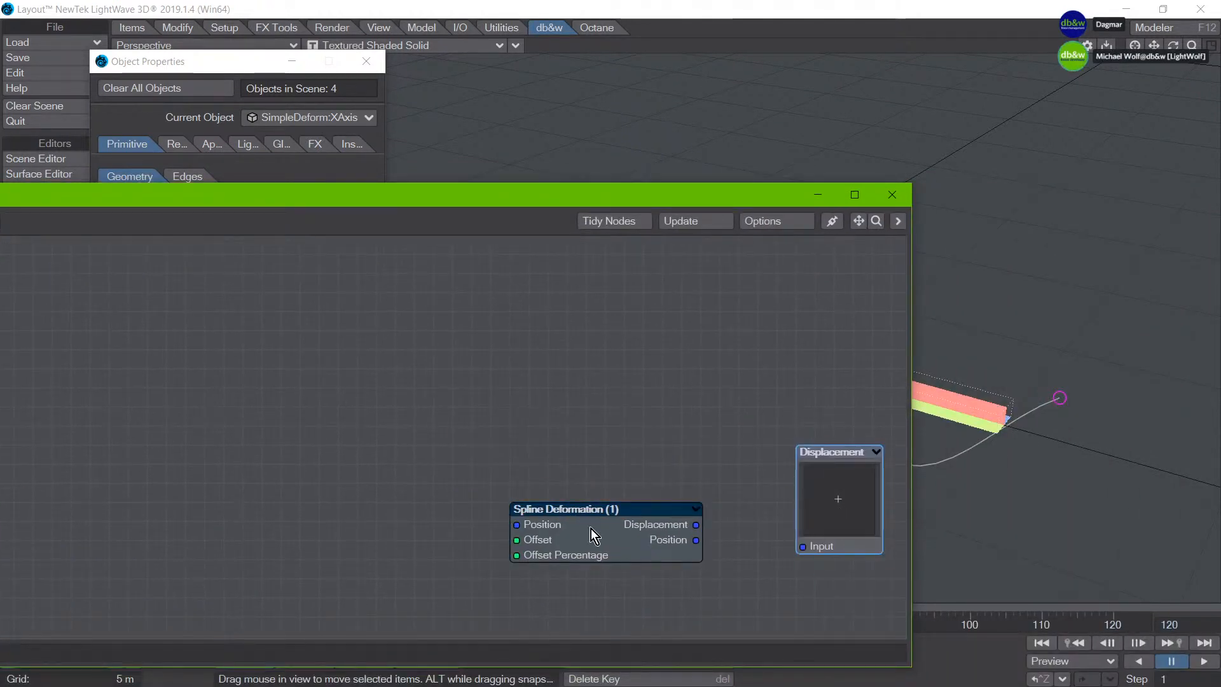
pyautogui.moveTo(600, 531); pyautogui.dragTo(600, 455)
pyautogui.moveTo(695, 448); pyautogui.dragTo(829, 539)
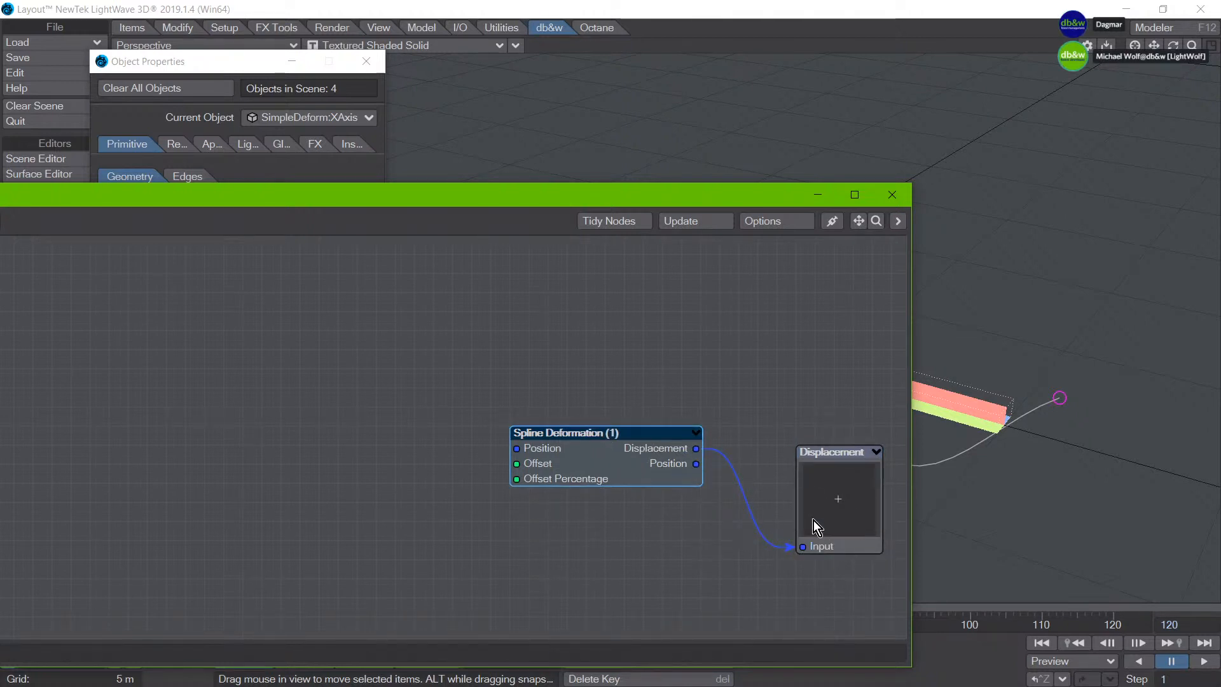
# Step: Open the Spline Deformation node's settings and choose Spline as the deforming spline, keeping the bar in view
pyautogui.moveTo(524, 198); pyautogui.dragTo(197, 151)
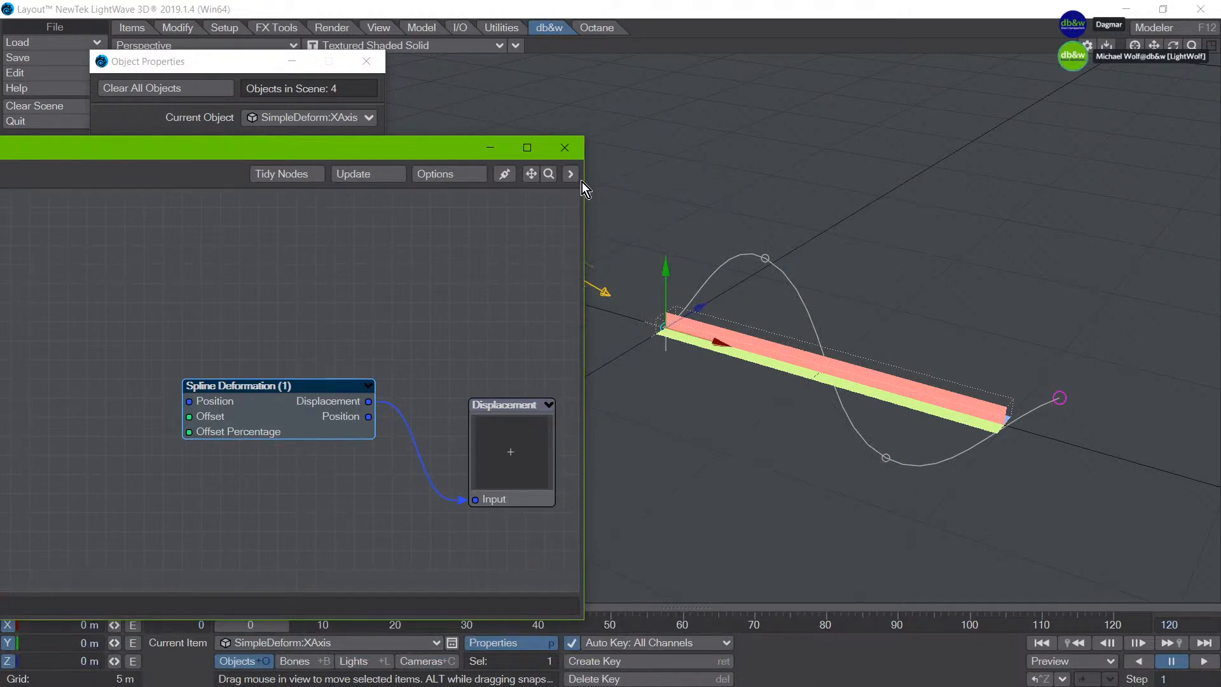
pyautogui.doubleClick(243, 414)
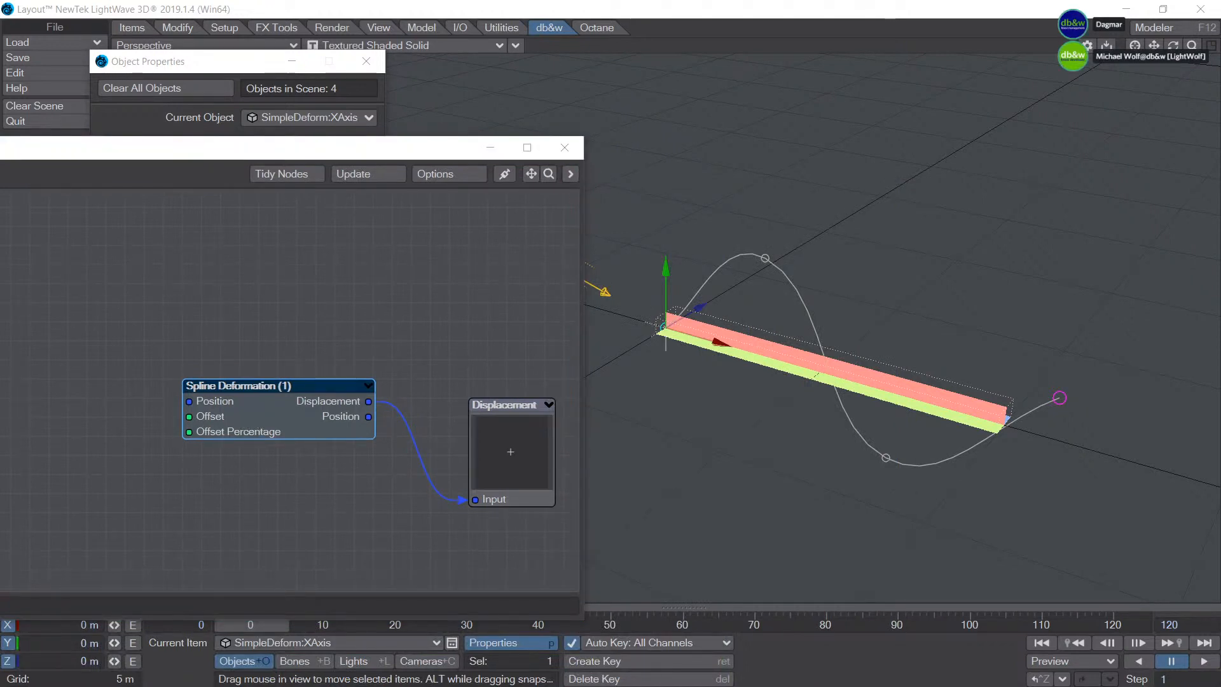
pyautogui.moveTo(565, 286); pyautogui.dragTo(560, 202)
pyautogui.moveTo(311, 155); pyautogui.dragTo(0, 407)
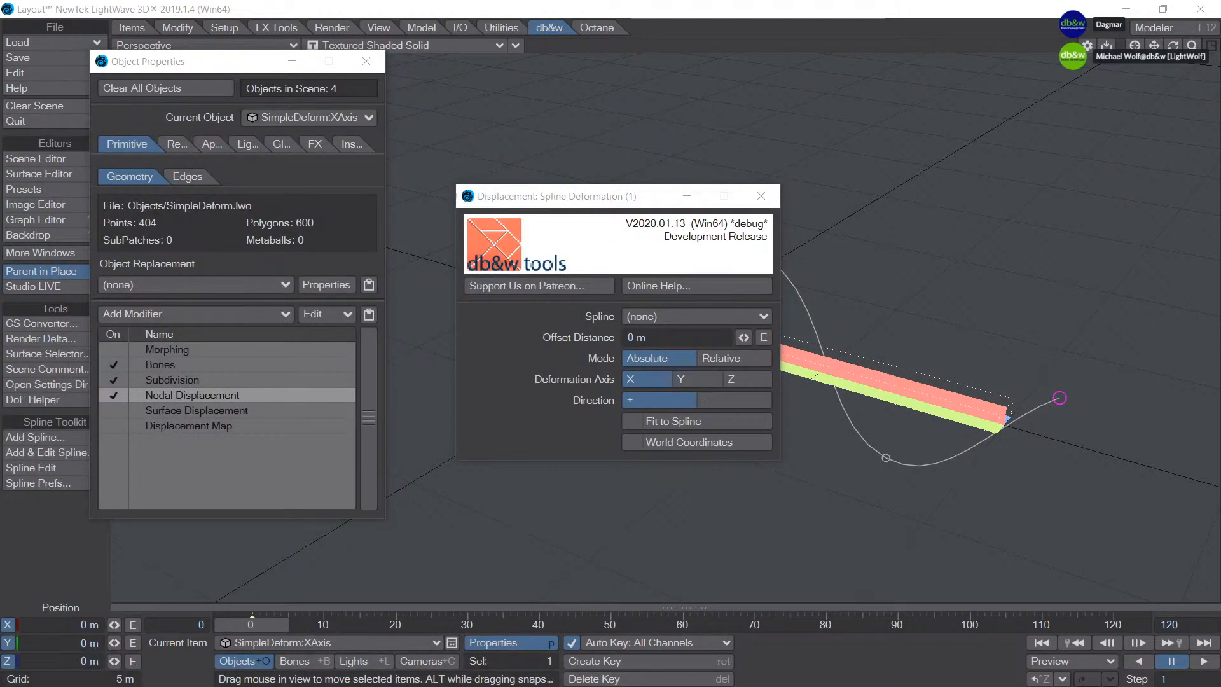
pyautogui.moveTo(555, 207); pyautogui.dragTo(108, 137)
pyautogui.click(215, 254)
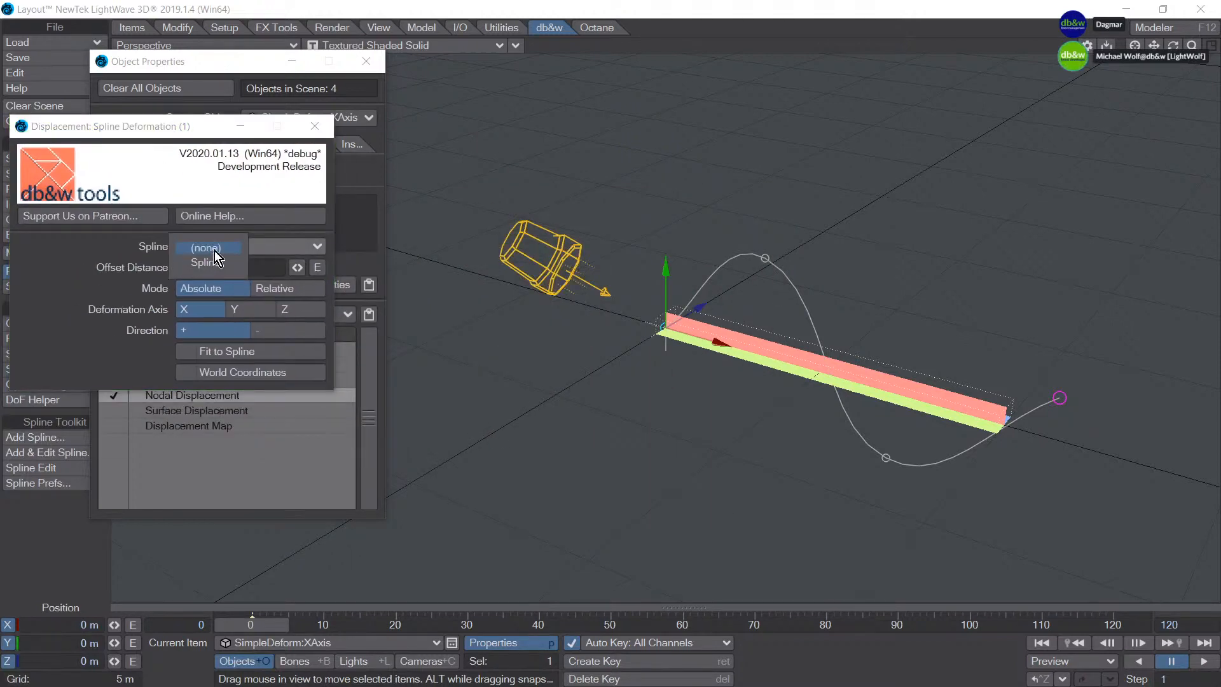
pyautogui.click(214, 263)
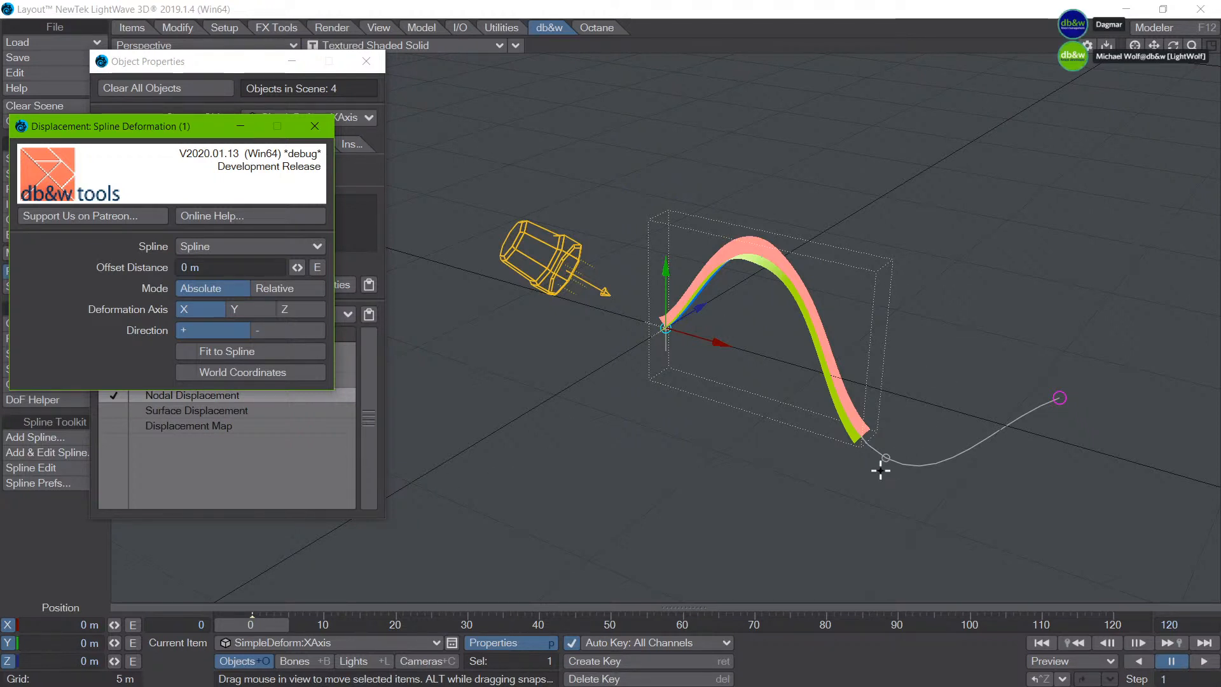
# Step: Select the spline, enter Spline Edit, and pull its second knot down below the X axis
pyautogui.click(809, 662)
pyautogui.click(309, 647)
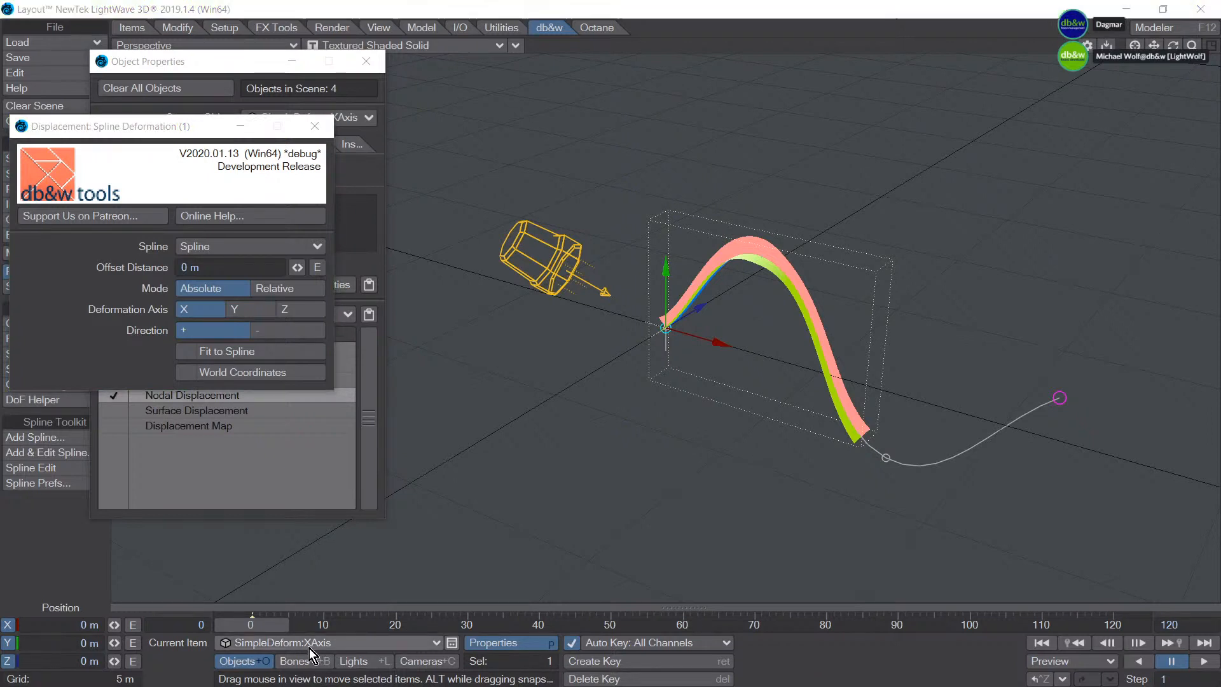
pyautogui.click(305, 662)
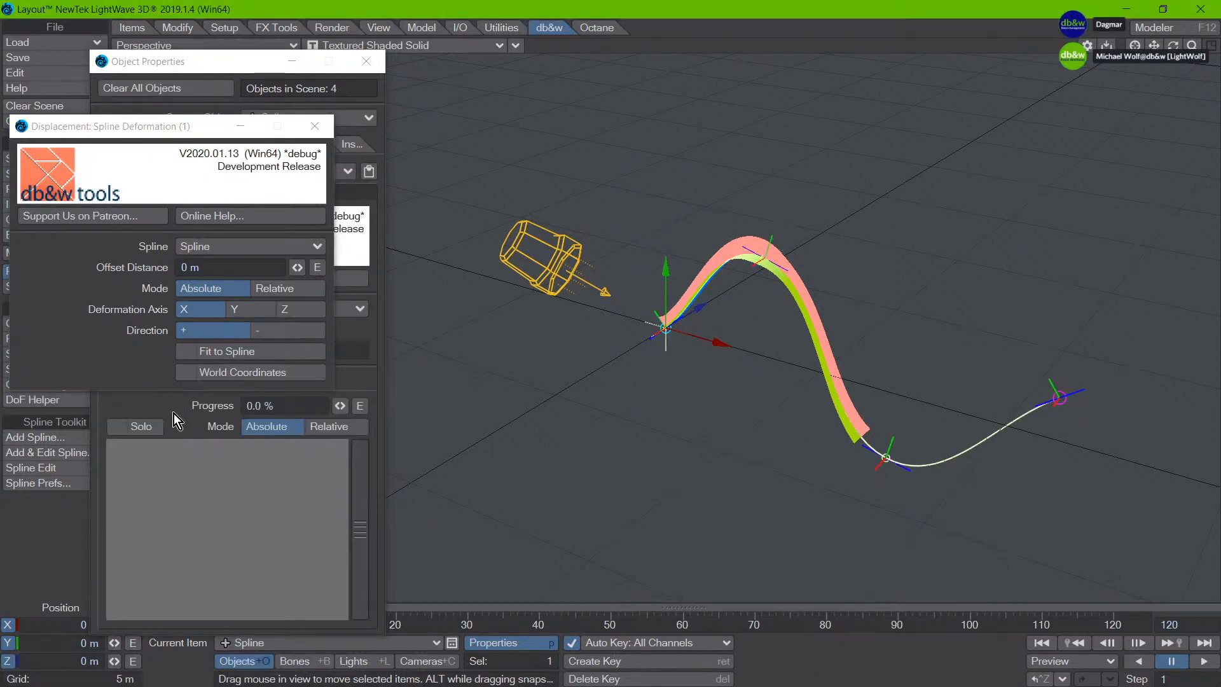
pyautogui.click(44, 468)
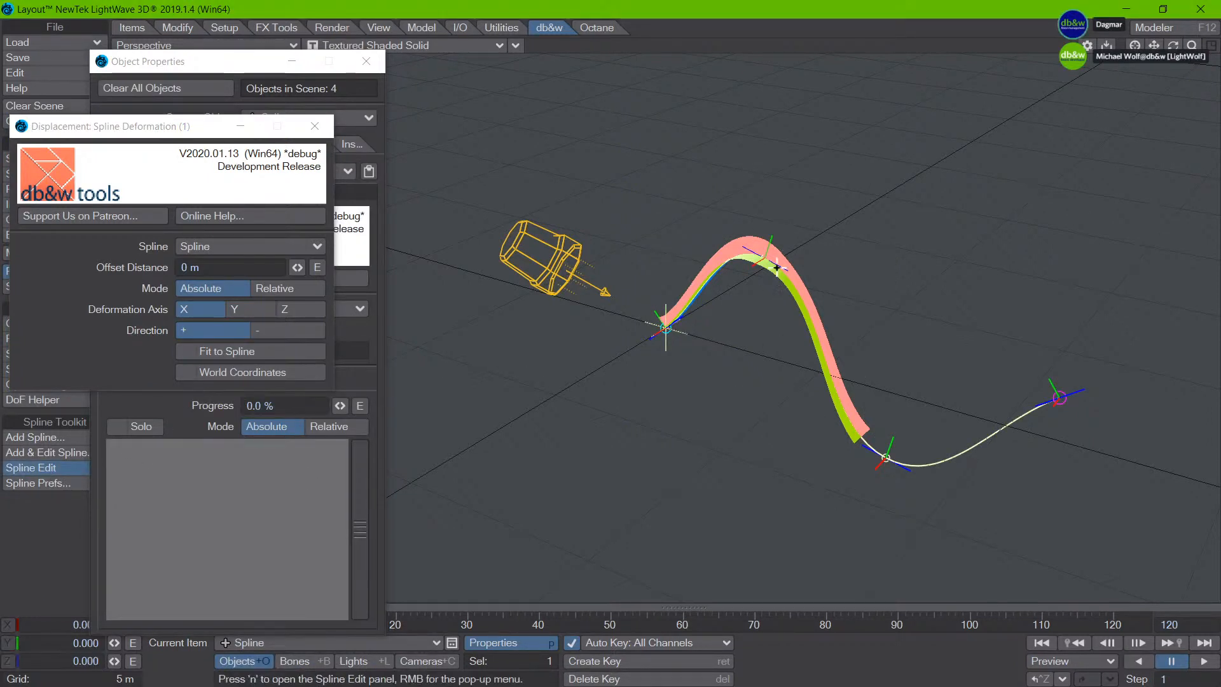
pyautogui.moveTo(766, 258); pyautogui.dragTo(776, 412)
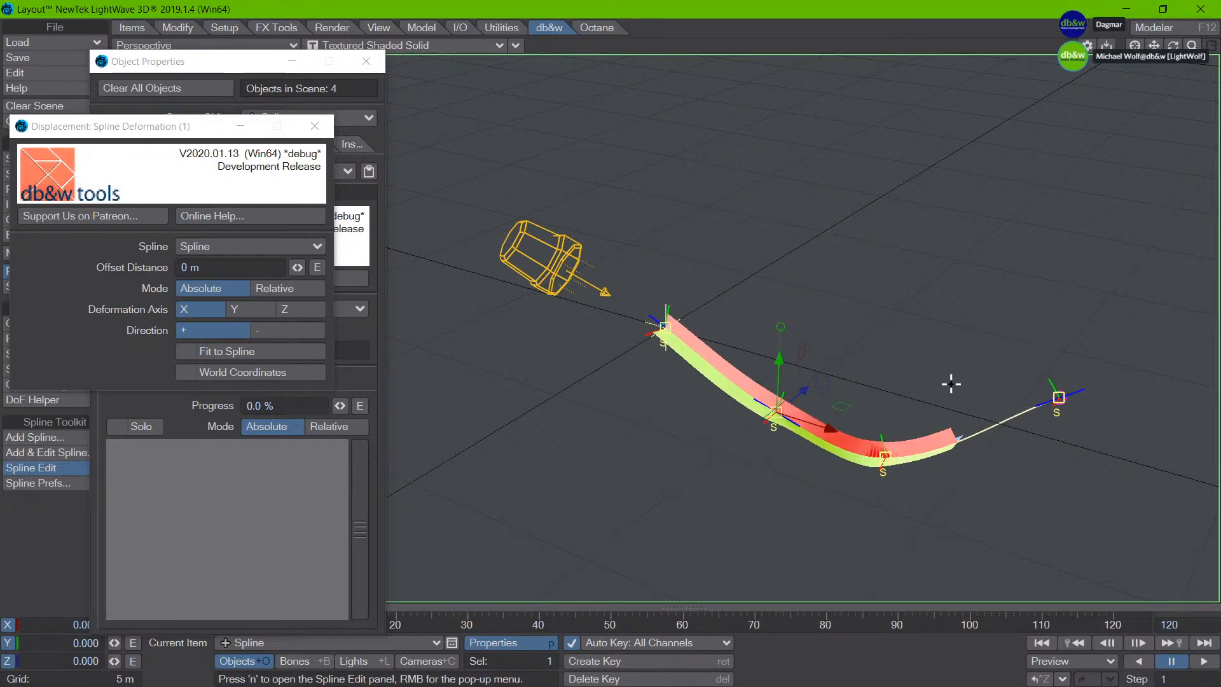
# Step: Raise the spline's second knot above the X axis so the bar bends into a wave
pyautogui.scroll(2, 951, 384)
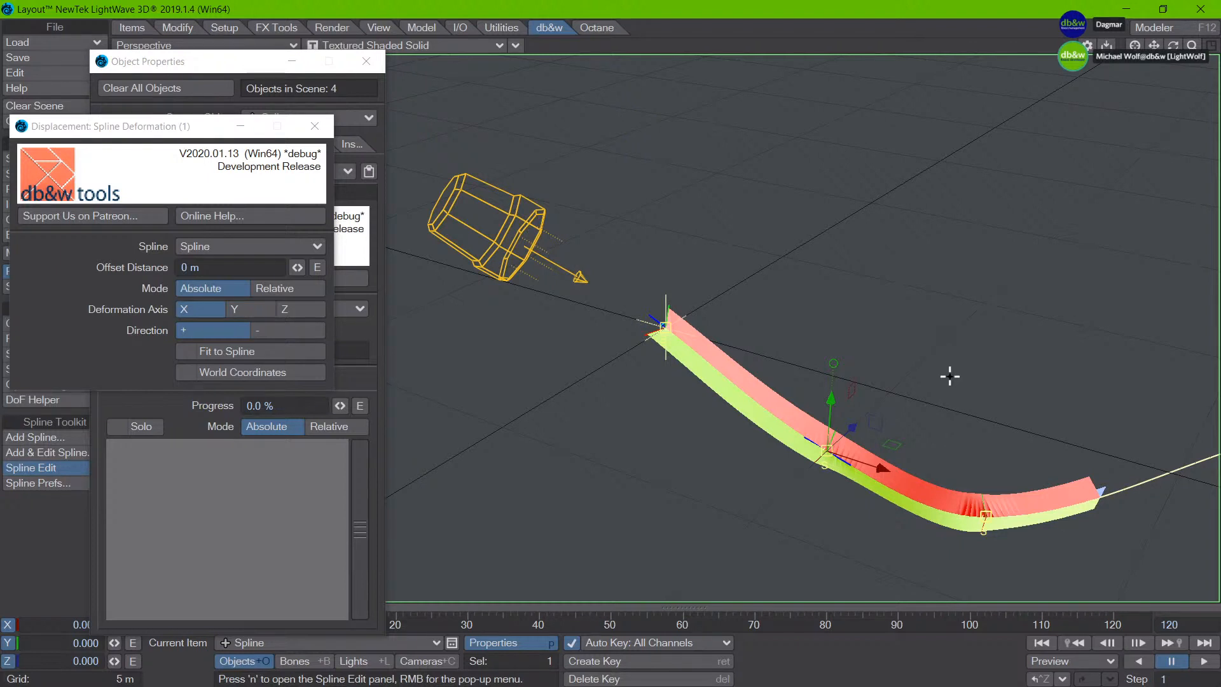
pyautogui.scroll(-3, 944, 385)
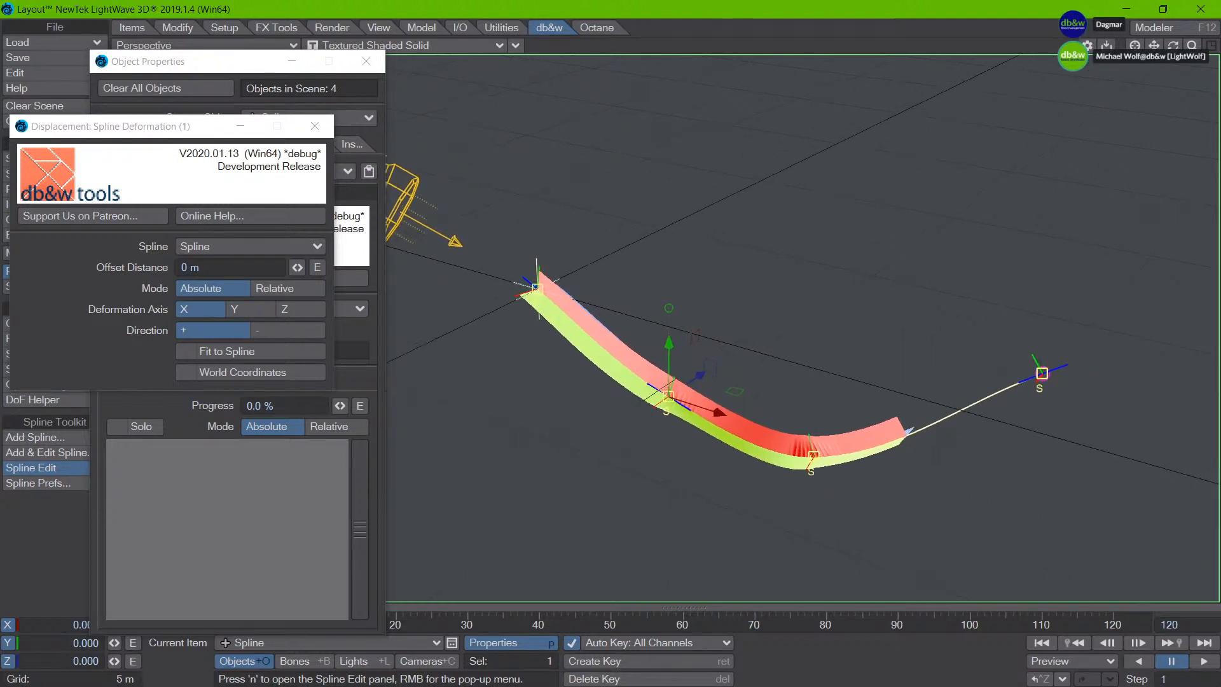
pyautogui.scroll(2, 829, 338)
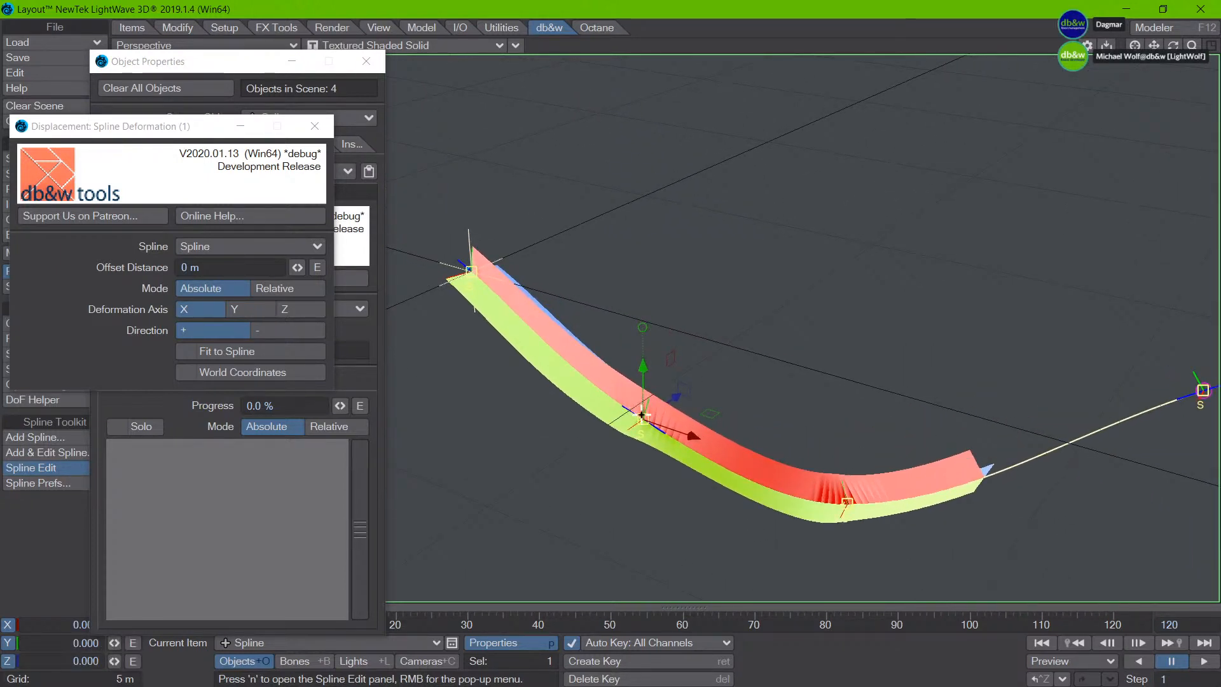
pyautogui.moveTo(642, 419); pyautogui.dragTo(699, 222)
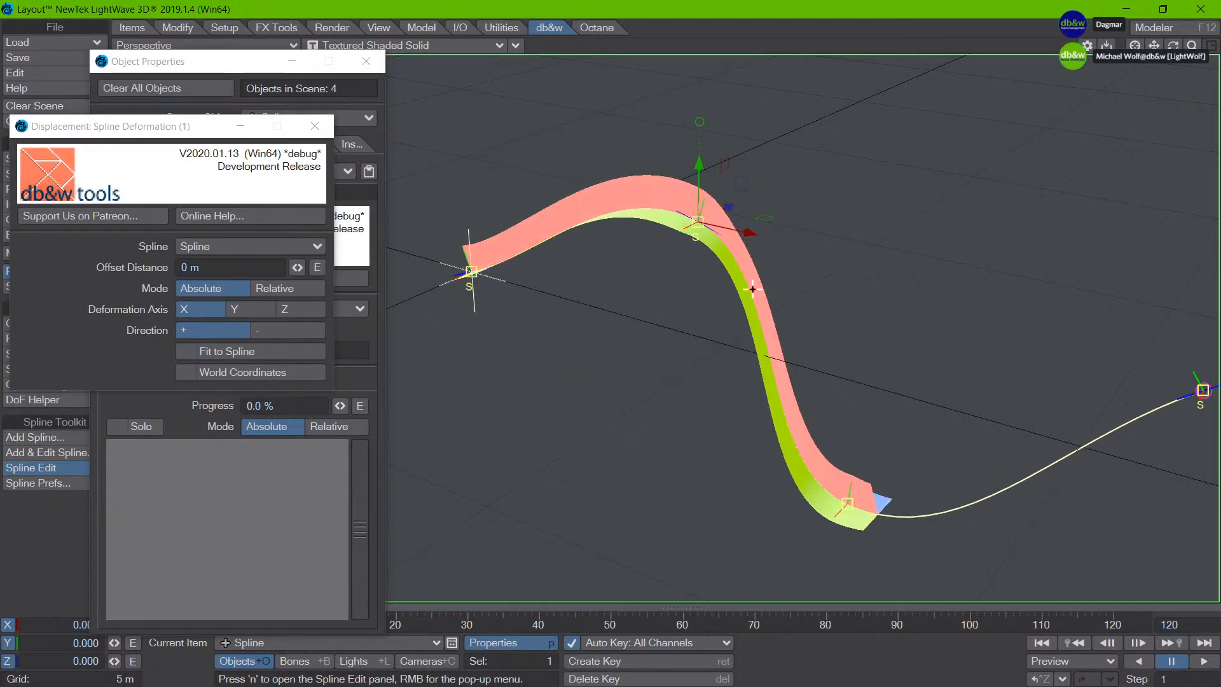
pyautogui.scroll(-2, 752, 289)
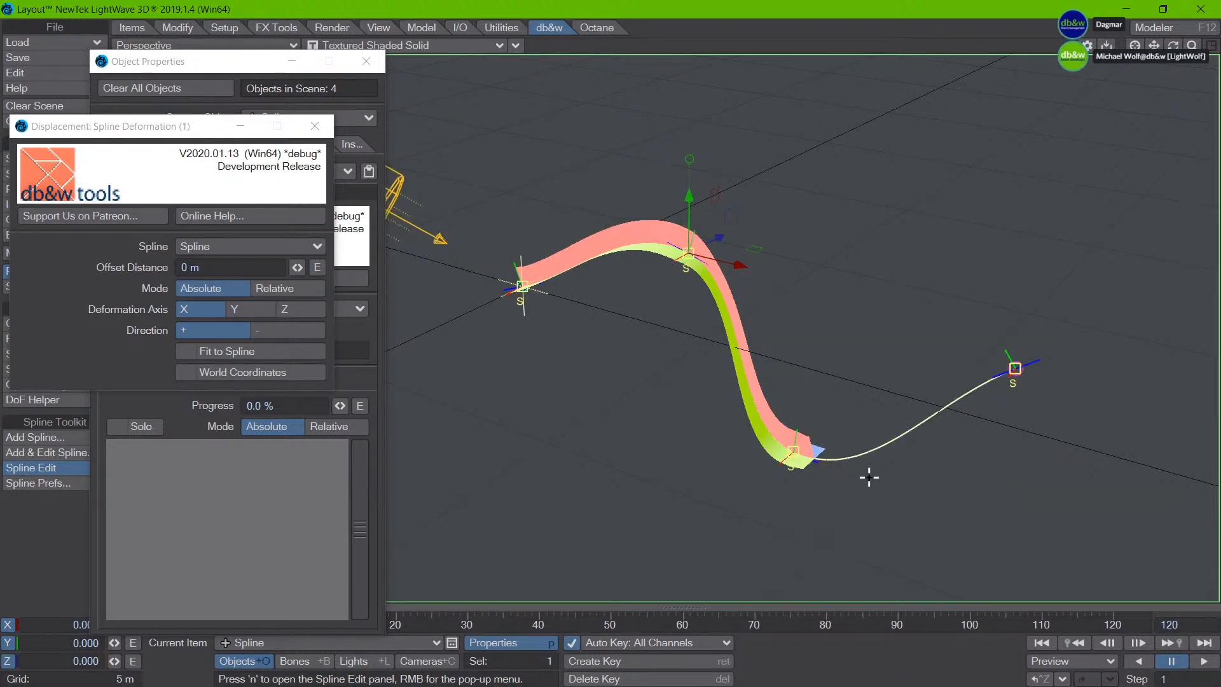
# Step: Leave spline editing, move the Spline Deformation settings out of the way, and select the X-axis bar
pyautogui.moveTo(191, 133); pyautogui.dragTo(229, 153)
pyautogui.moveTo(1, 330); pyautogui.dragTo(248, 225)
pyautogui.click(919, 644)
pyautogui.press('t')
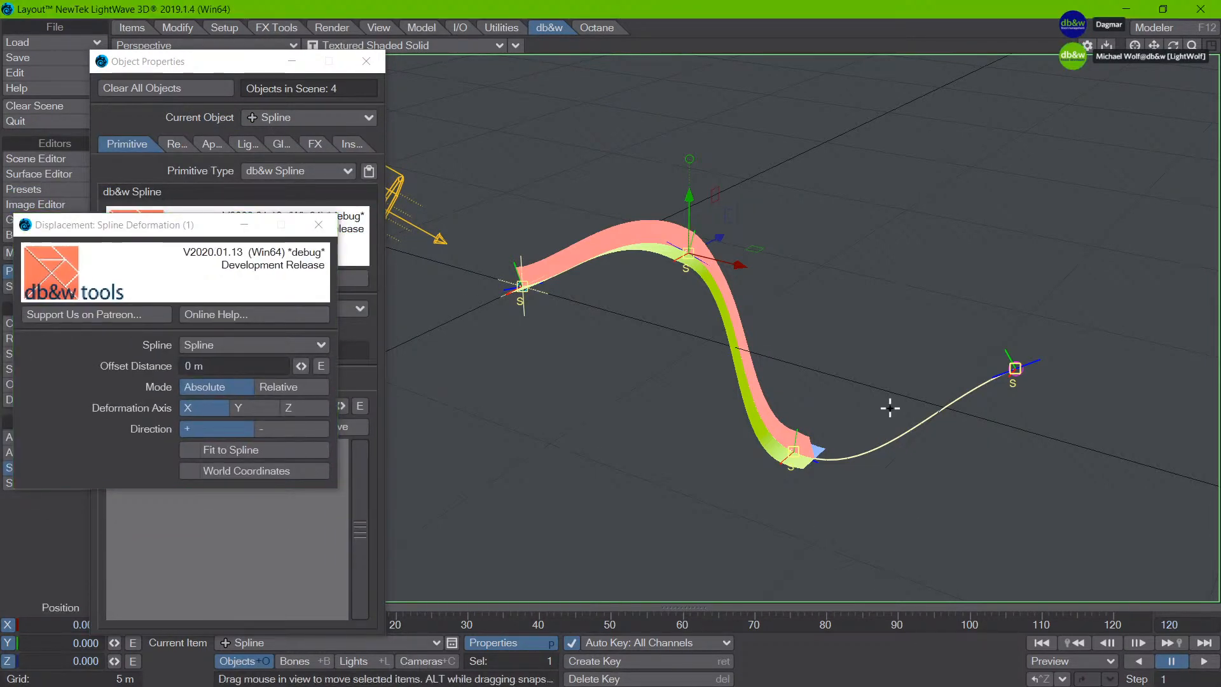
pyautogui.press('Up')
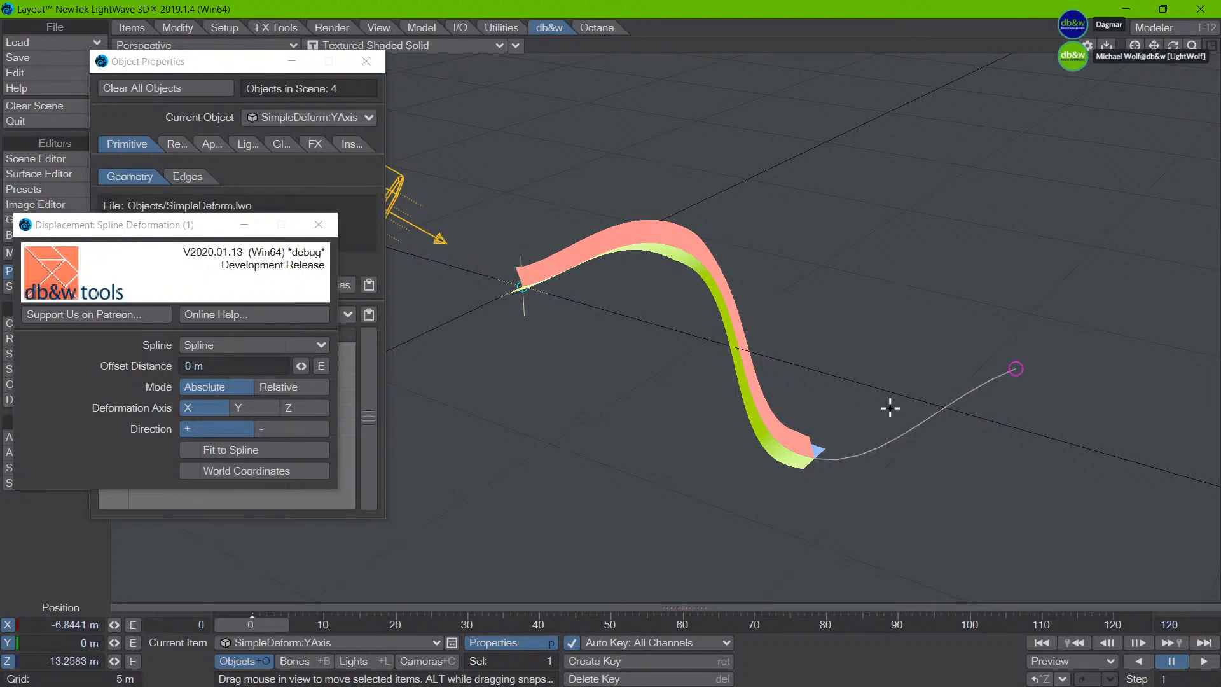
pyautogui.moveTo(121, 228); pyautogui.dragTo(1, 286)
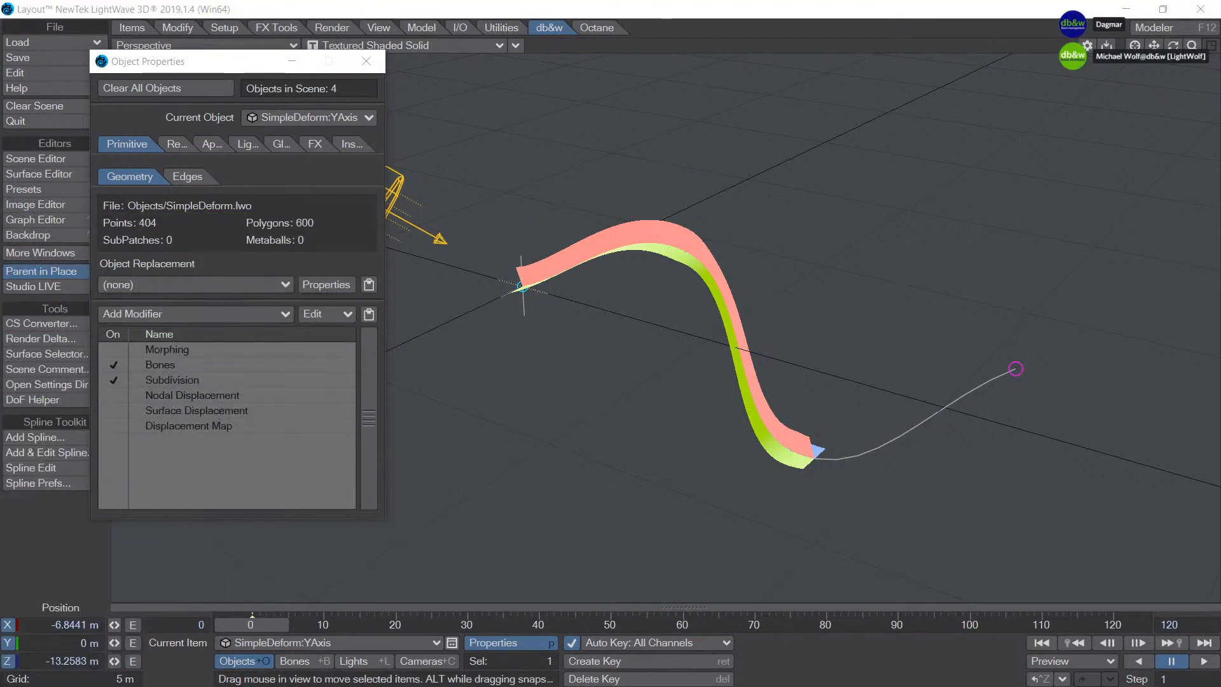
pyautogui.press('Up')
pyautogui.press('Down')
pyautogui.press('Down')
pyautogui.press('Down')
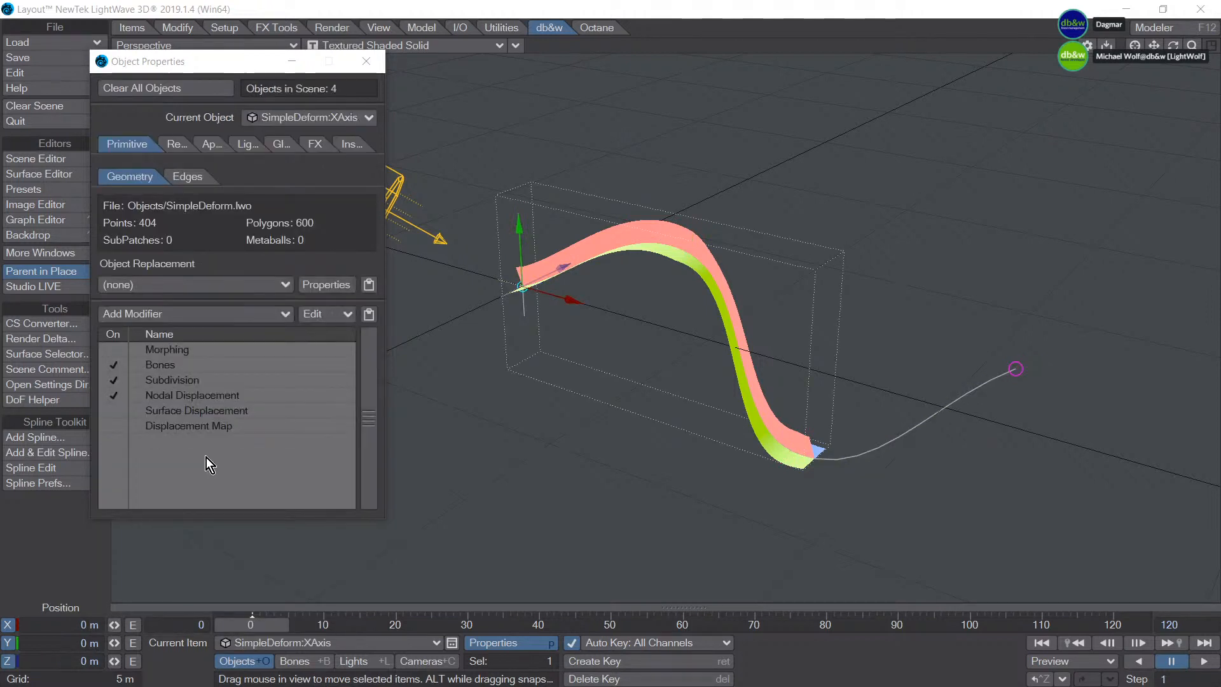
# Step: Switch the X-axis bar's Nodal Displacement off, view its undeformed shape beside the Spline Deformation settings, and switch the displacement back on
pyautogui.click(113, 395)
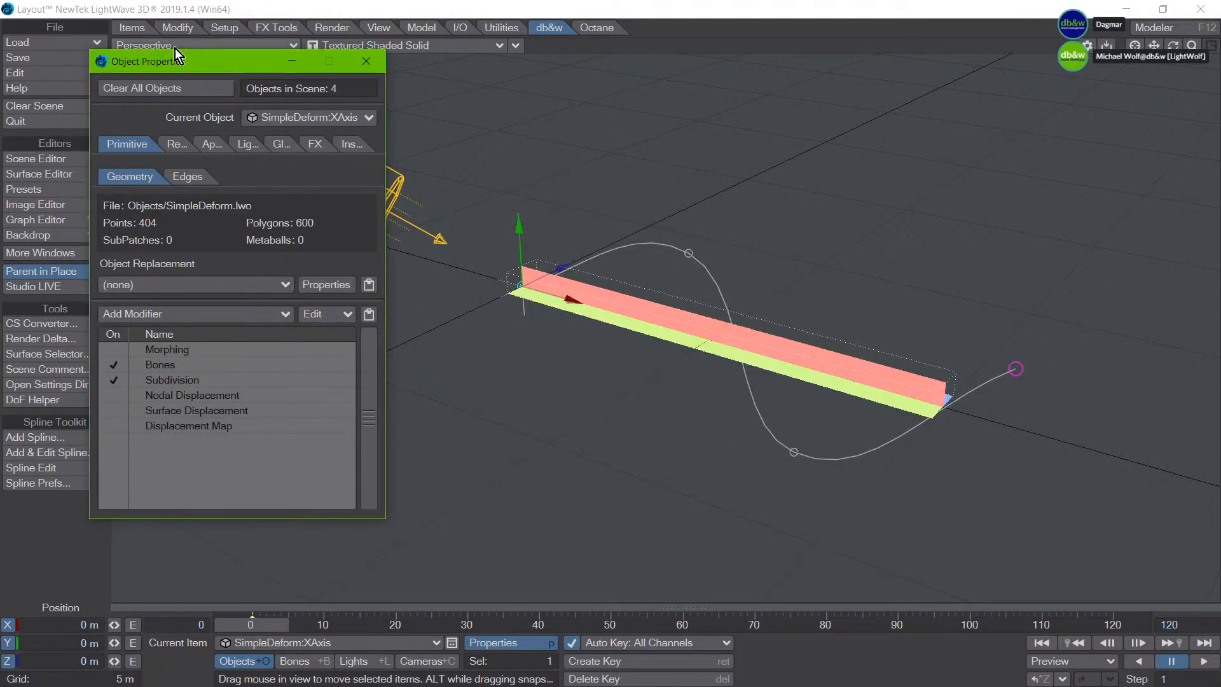
pyautogui.moveTo(171, 67); pyautogui.dragTo(58, 133)
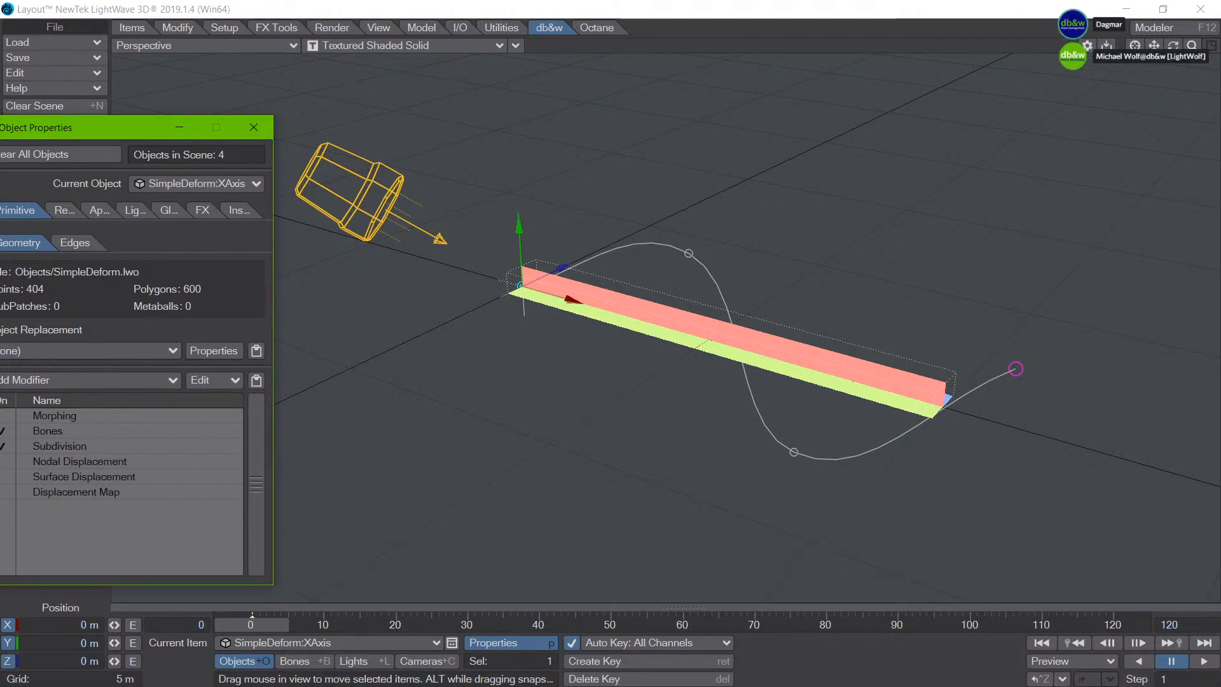
pyautogui.moveTo(203, 684); pyautogui.dragTo(359, 150)
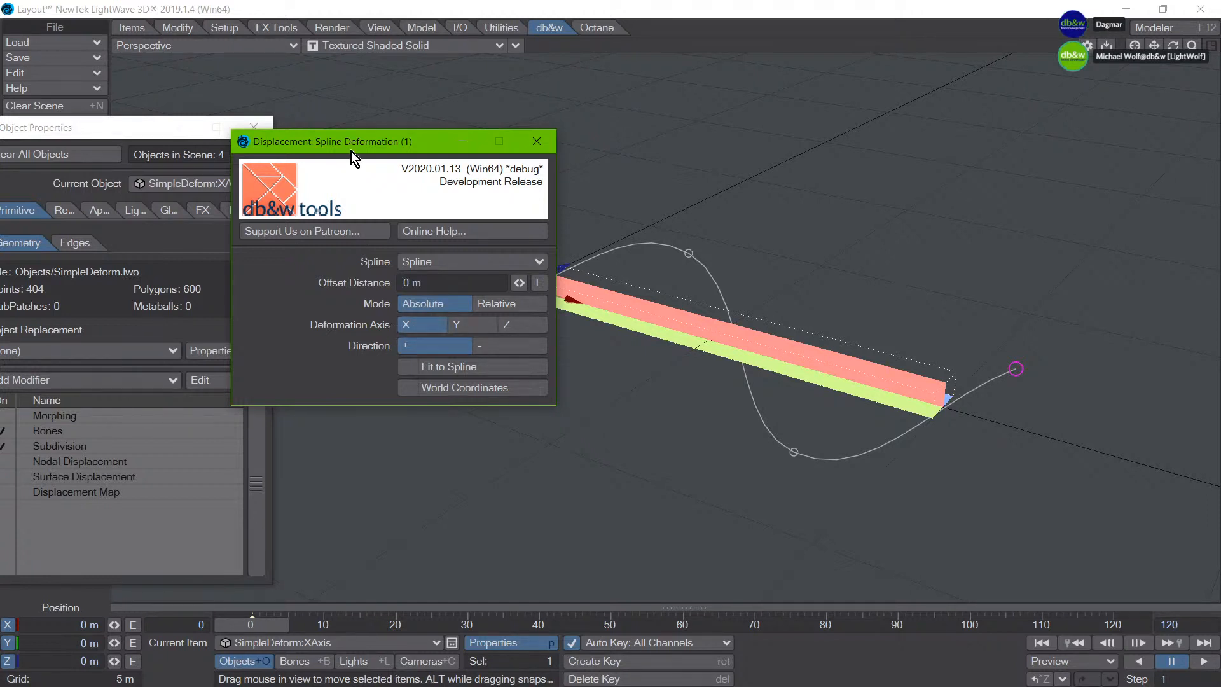
pyautogui.moveTo(351, 151); pyautogui.dragTo(180, 160)
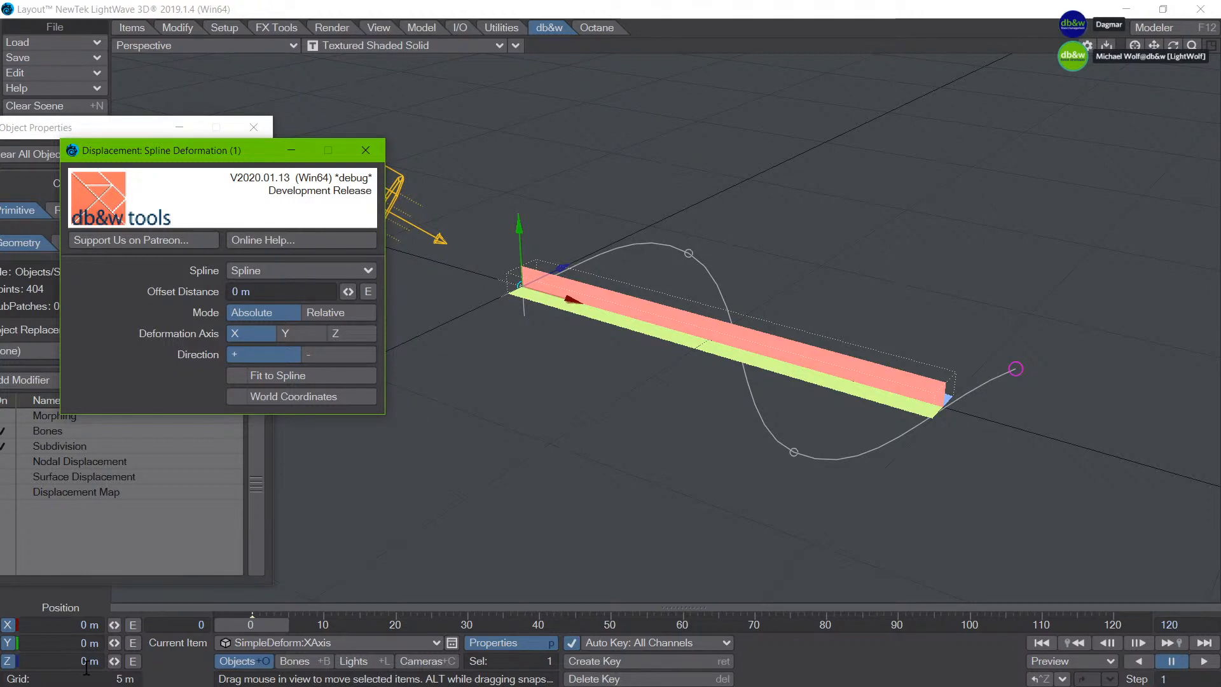
pyautogui.click(94, 544)
pyautogui.click(3, 461)
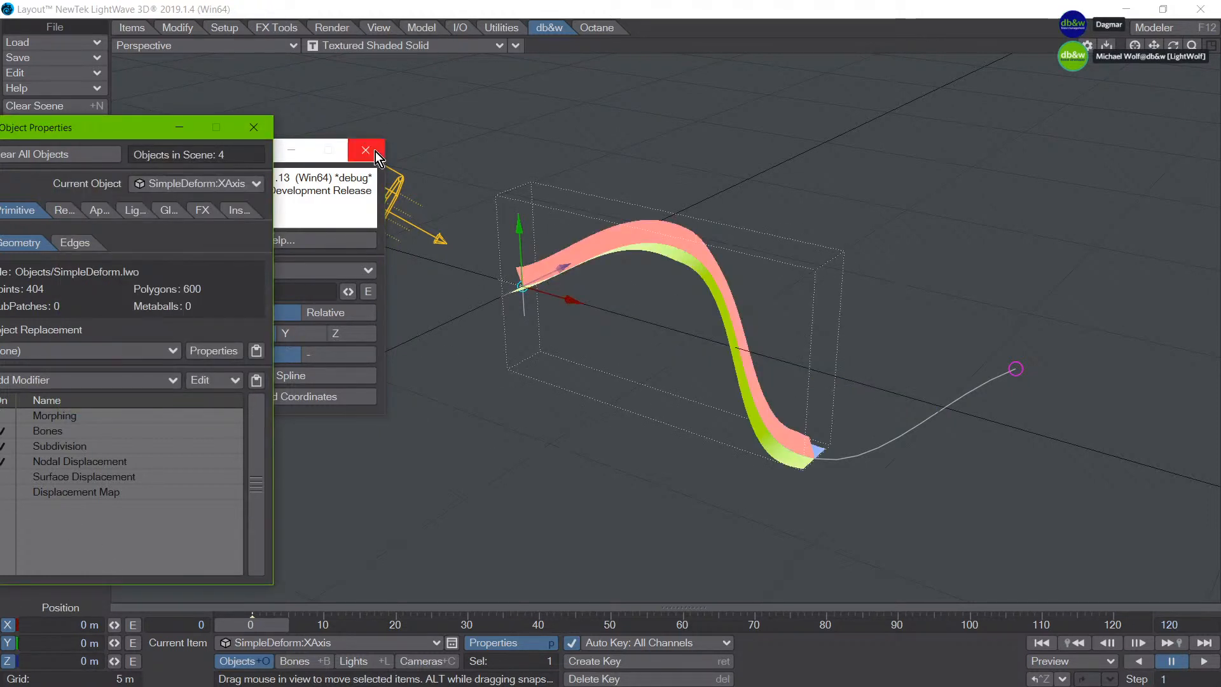
# Step: Enable Fit to Spline in the Spline Deformation settings and move the Object Properties window out of the way
pyautogui.click(299, 179)
pyautogui.moveTo(234, 152); pyautogui.dragTo(220, 123)
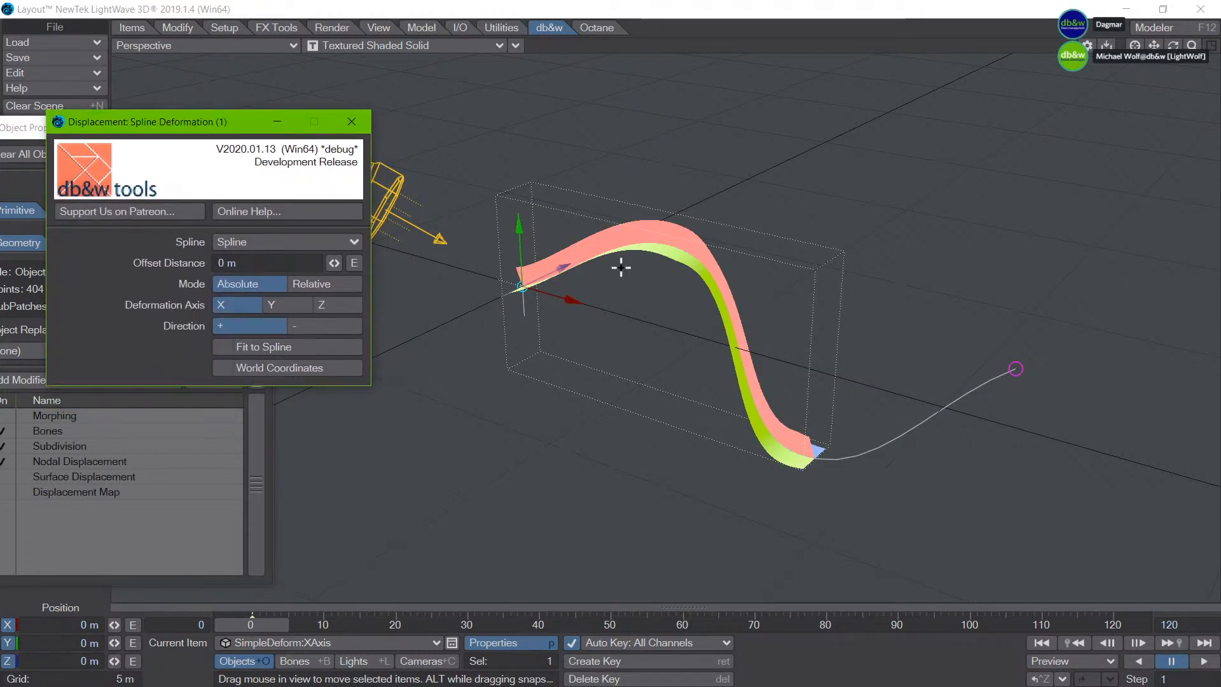
pyautogui.click(270, 348)
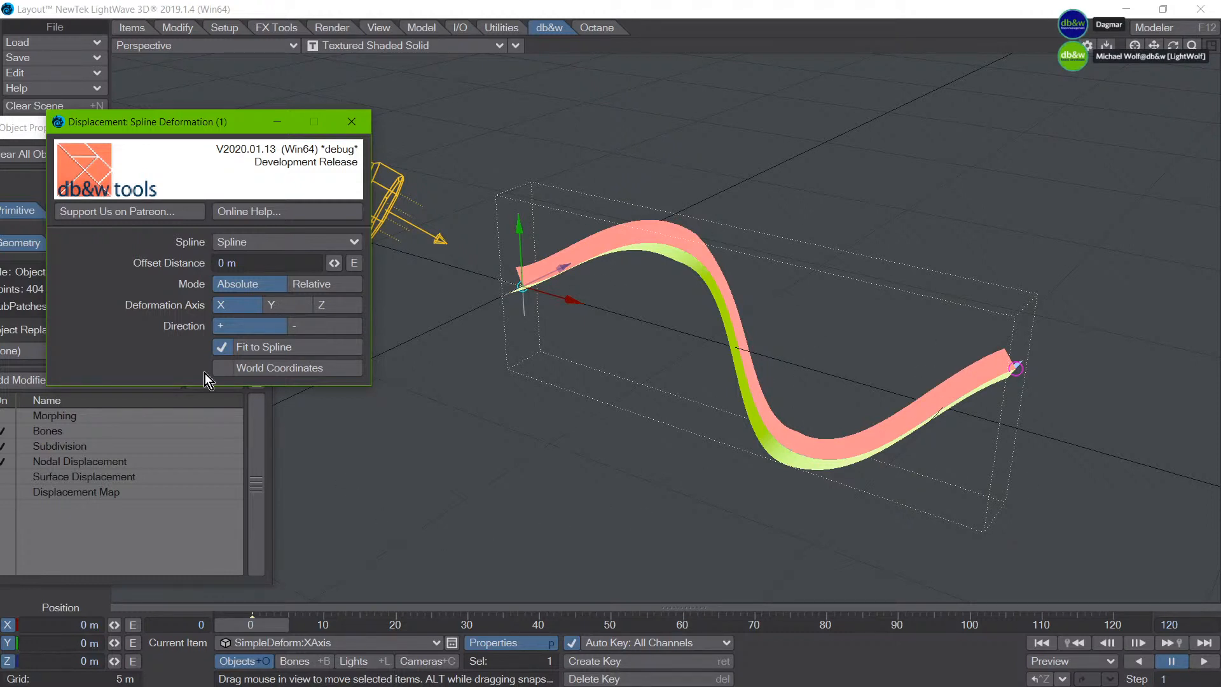
pyautogui.moveTo(28, 128); pyautogui.dragTo(0, 210)
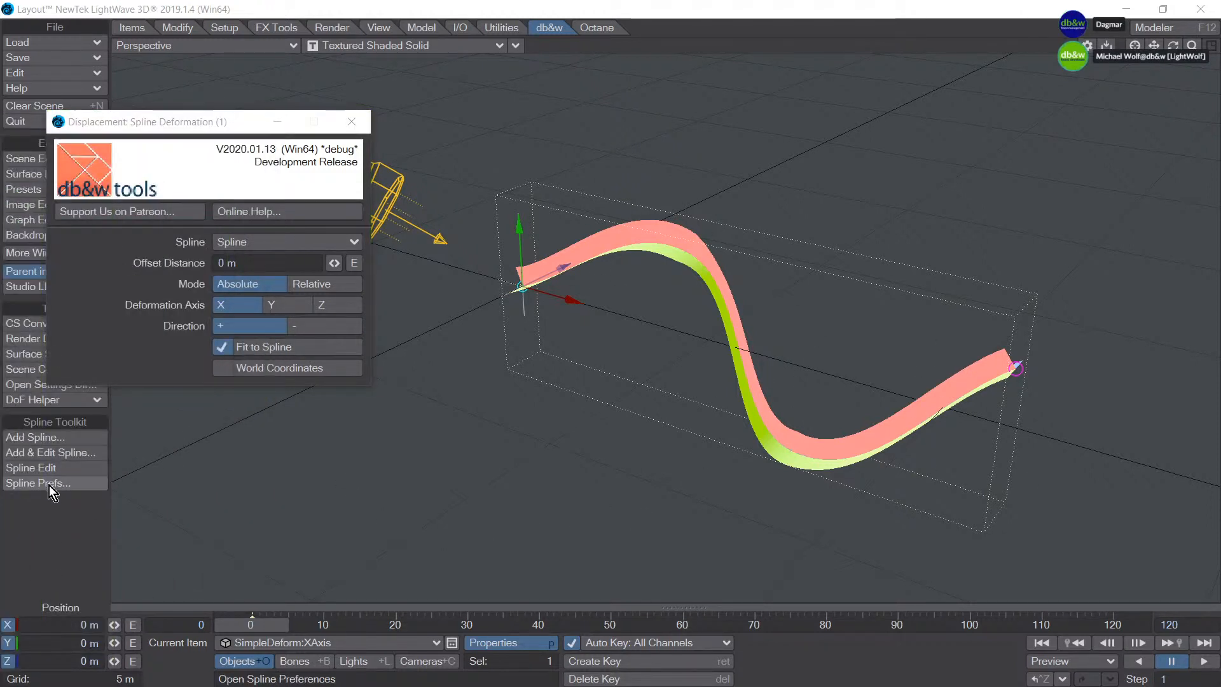
# Step: Enter Spline Edit on the spline and raise its last knot well above the X axis
pyautogui.click(55, 468)
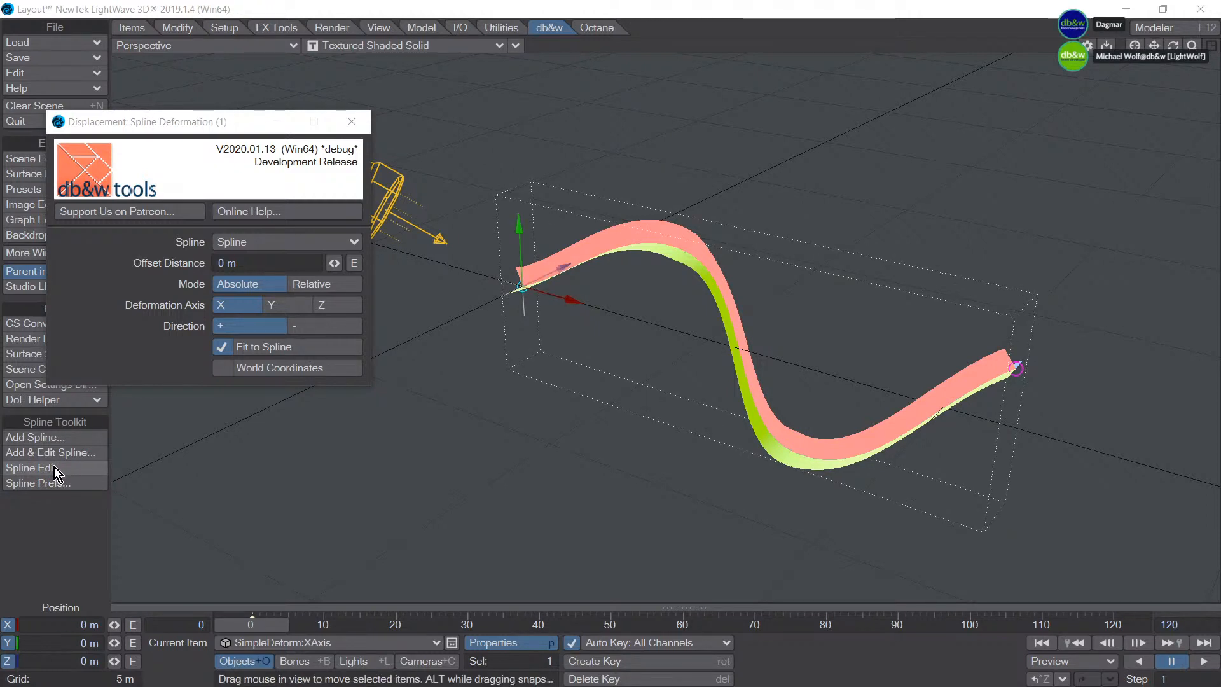
pyautogui.click(1015, 369)
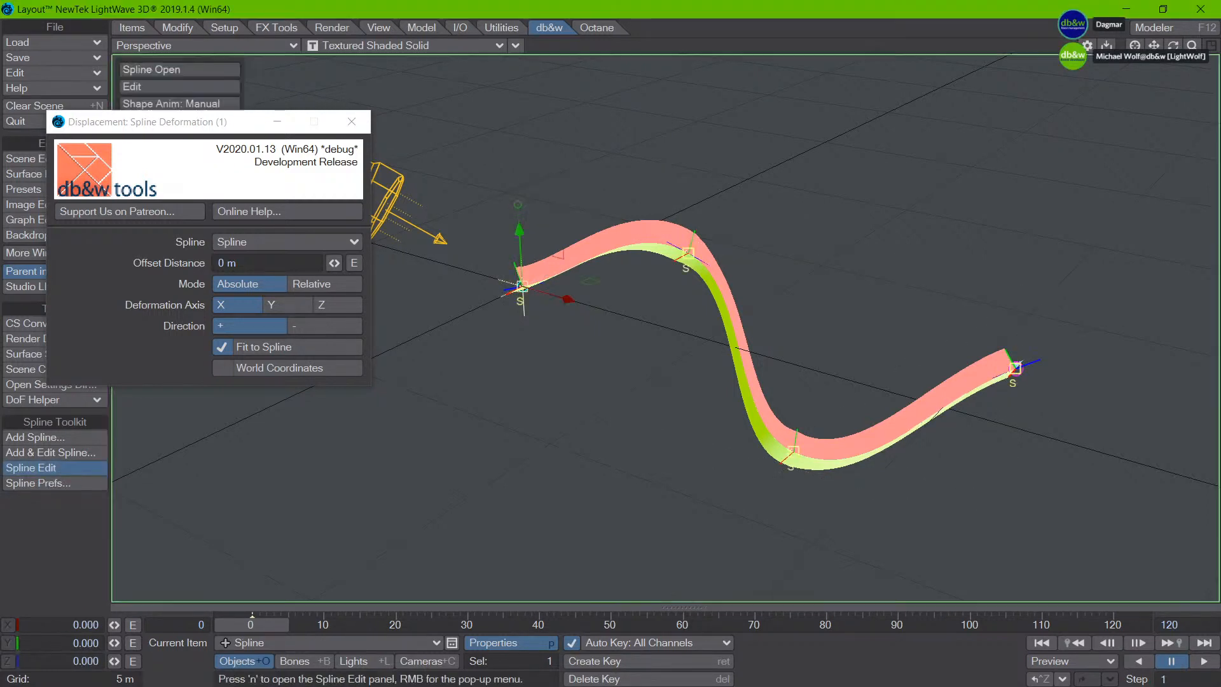
pyautogui.click(1015, 368)
pyautogui.moveTo(1016, 369); pyautogui.dragTo(927, 175)
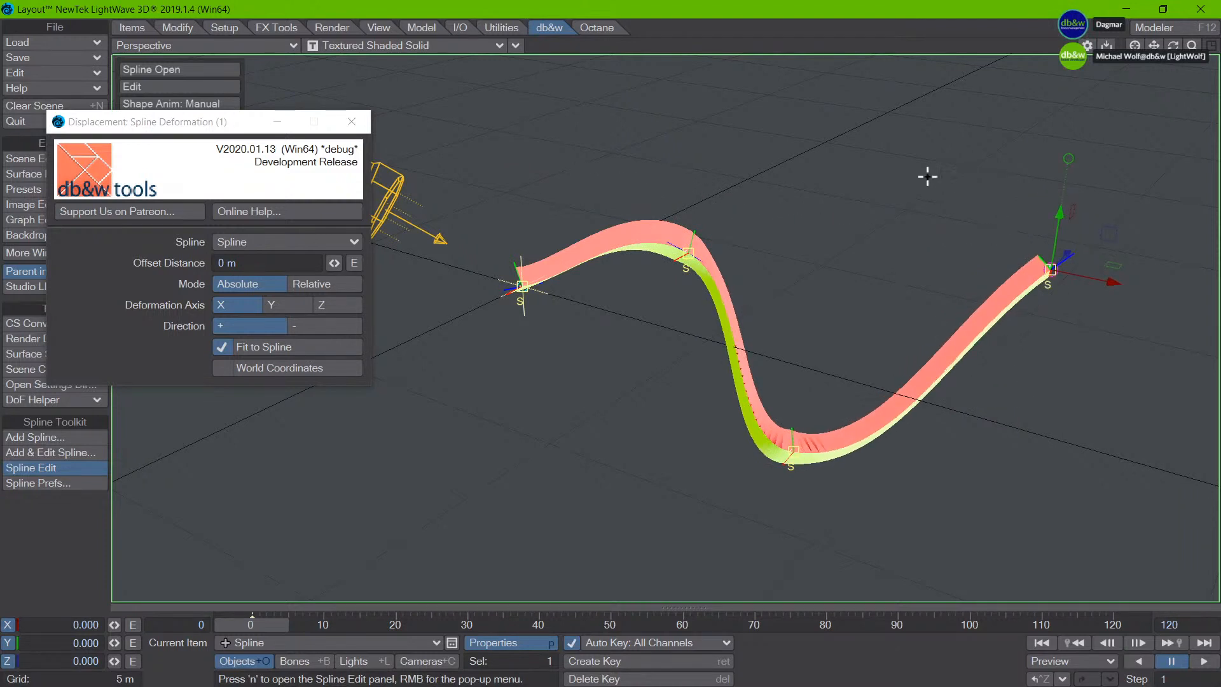
# Step: Make the spline's second knot animatable and set Auto Key to Modified
pyautogui.click(686, 254)
pyautogui.rightClick(687, 258)
pyautogui.click(682, 283)
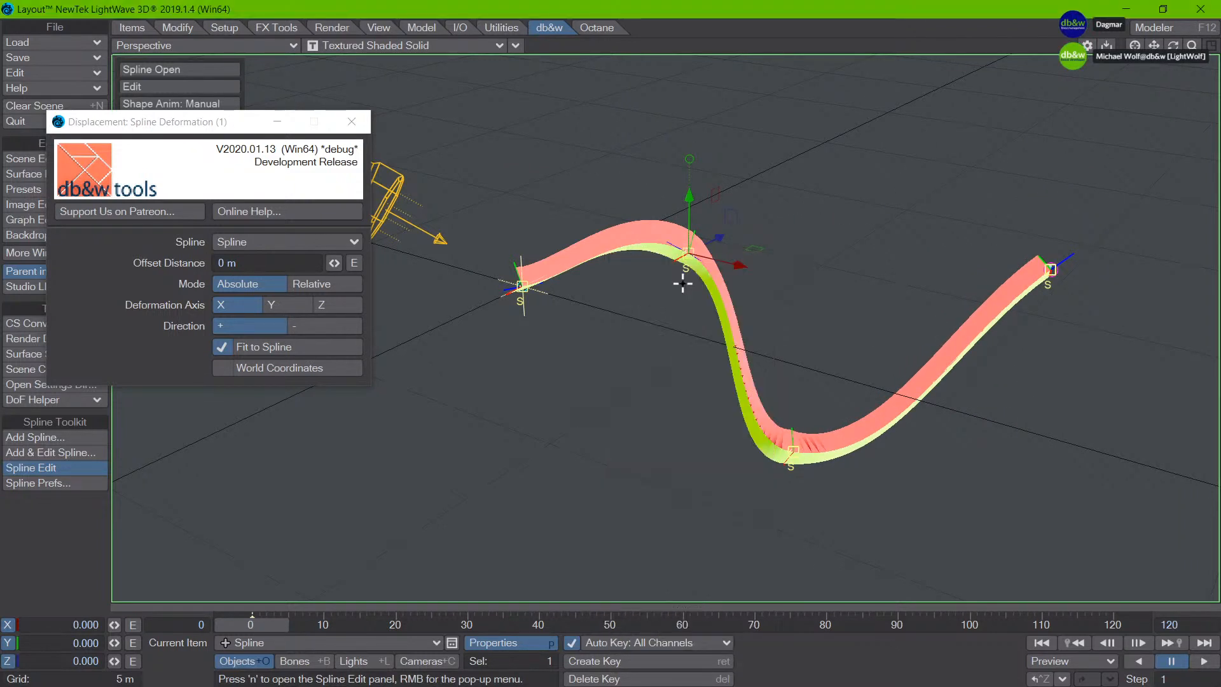
pyautogui.click(725, 642)
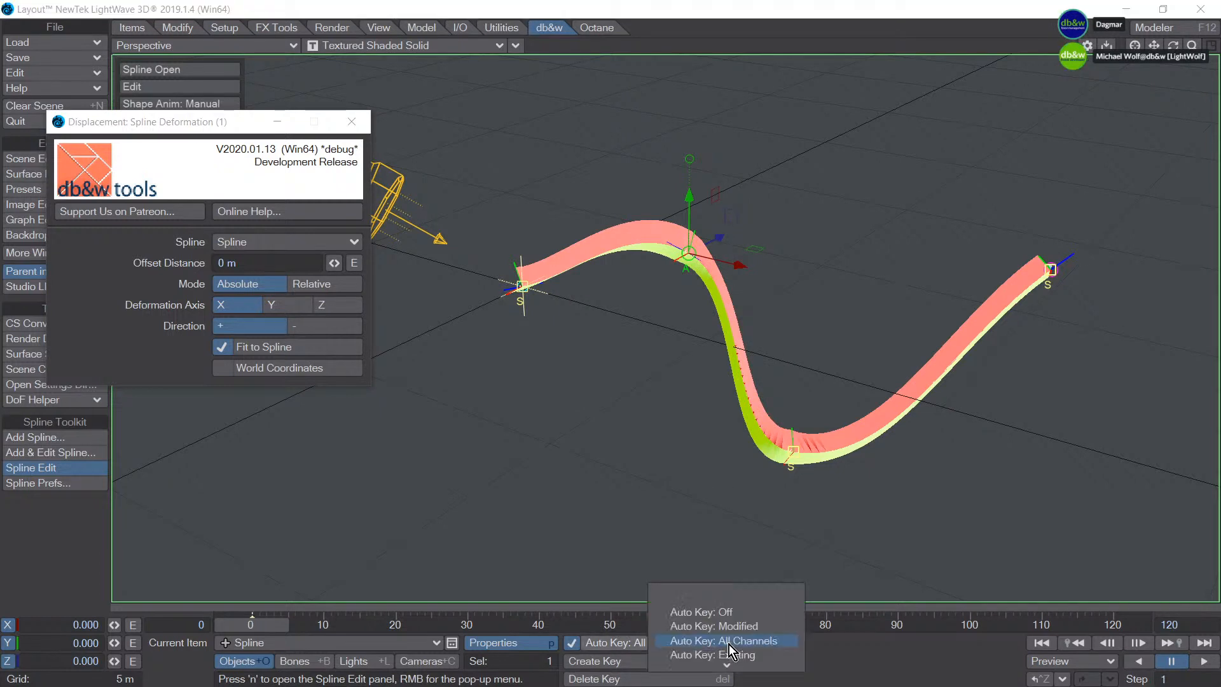
pyautogui.click(732, 611)
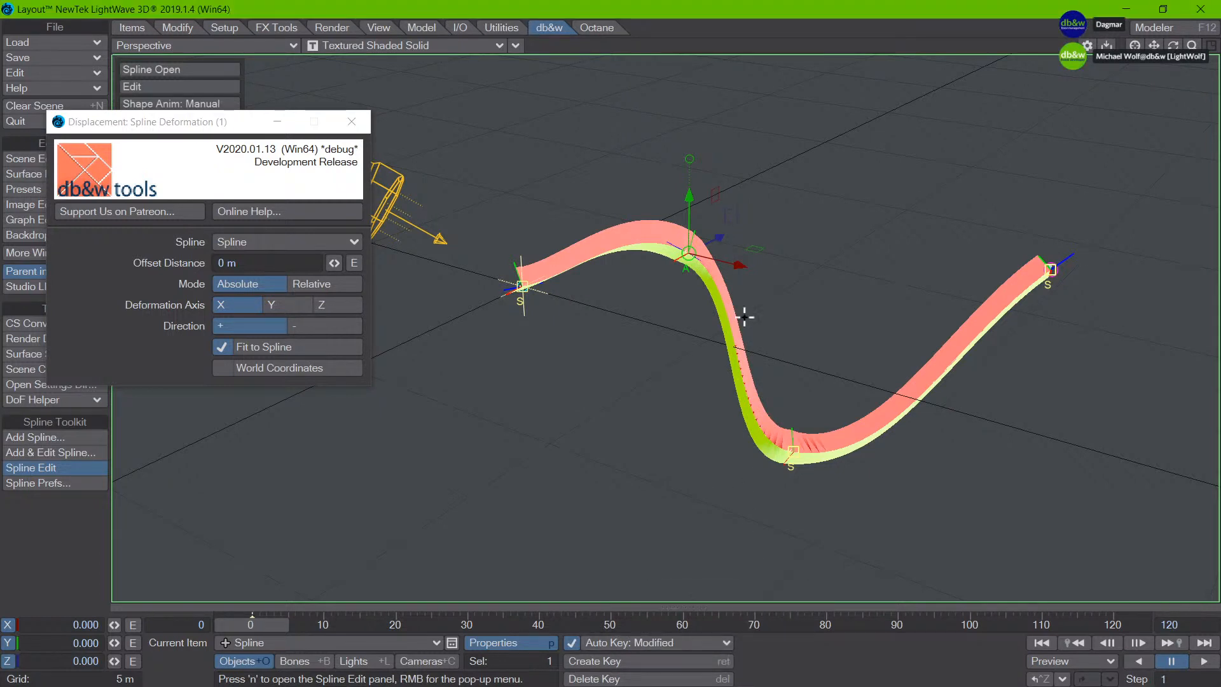
# Step: Animate the second knot from near the spline's start at frame 0 to a high wave crest at frame 120, scrub through, and leave spline editing
pyautogui.moveTo(689, 253); pyautogui.dragTo(507, 348)
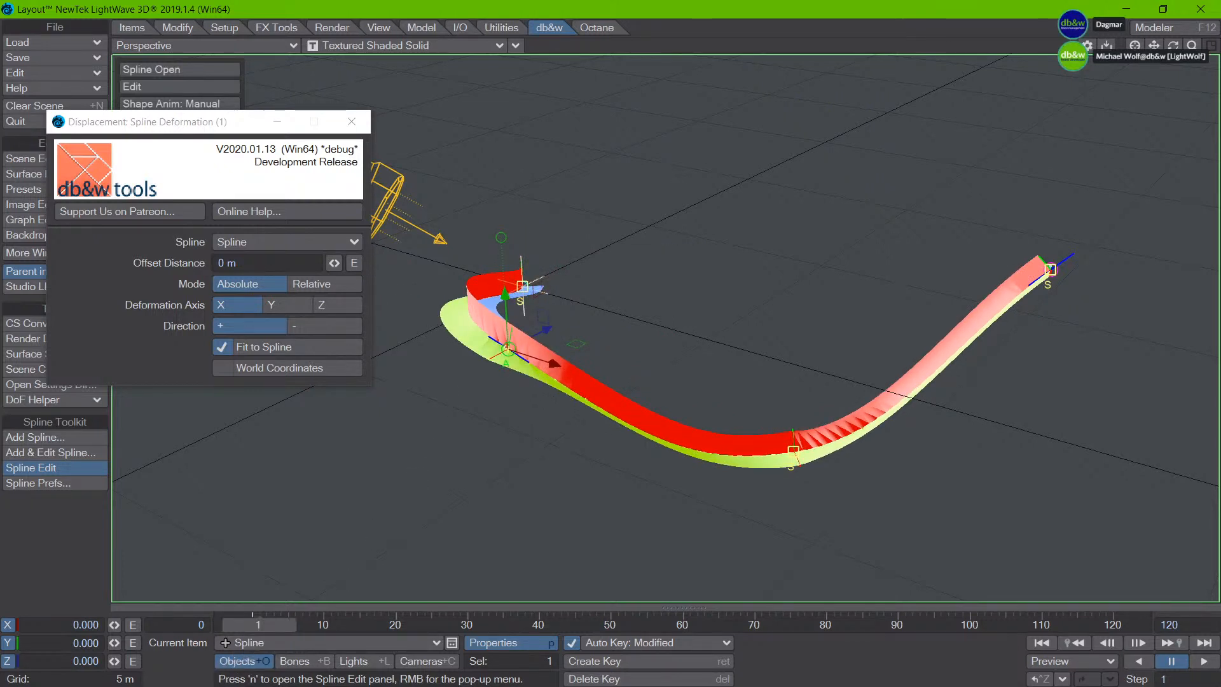
pyautogui.moveTo(252, 625); pyautogui.dragTo(1113, 625)
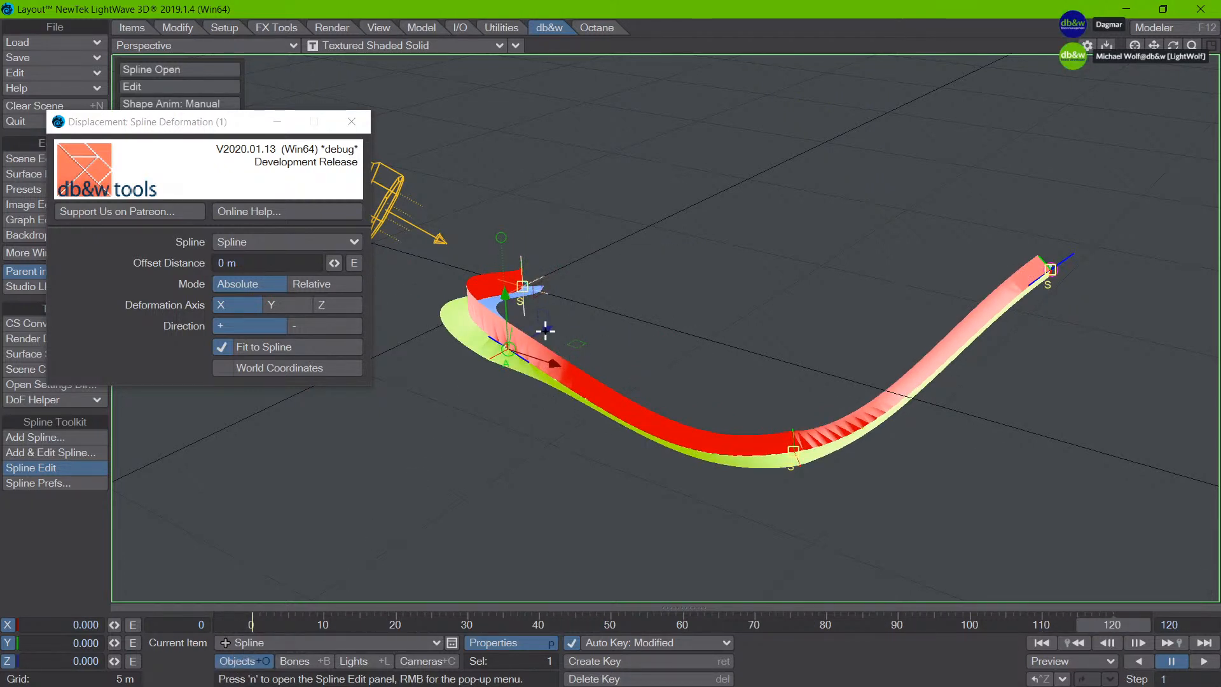
pyautogui.moveTo(545, 330); pyautogui.dragTo(839, 173)
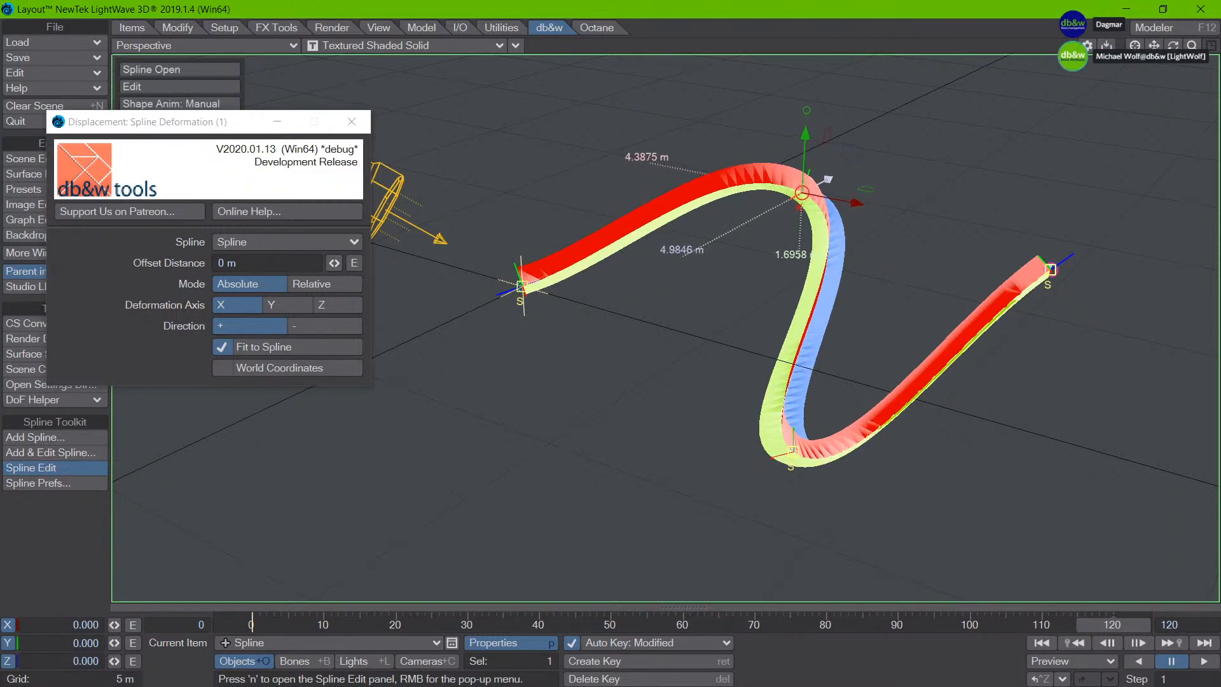
pyautogui.moveTo(1108, 631); pyautogui.dragTo(379, 631)
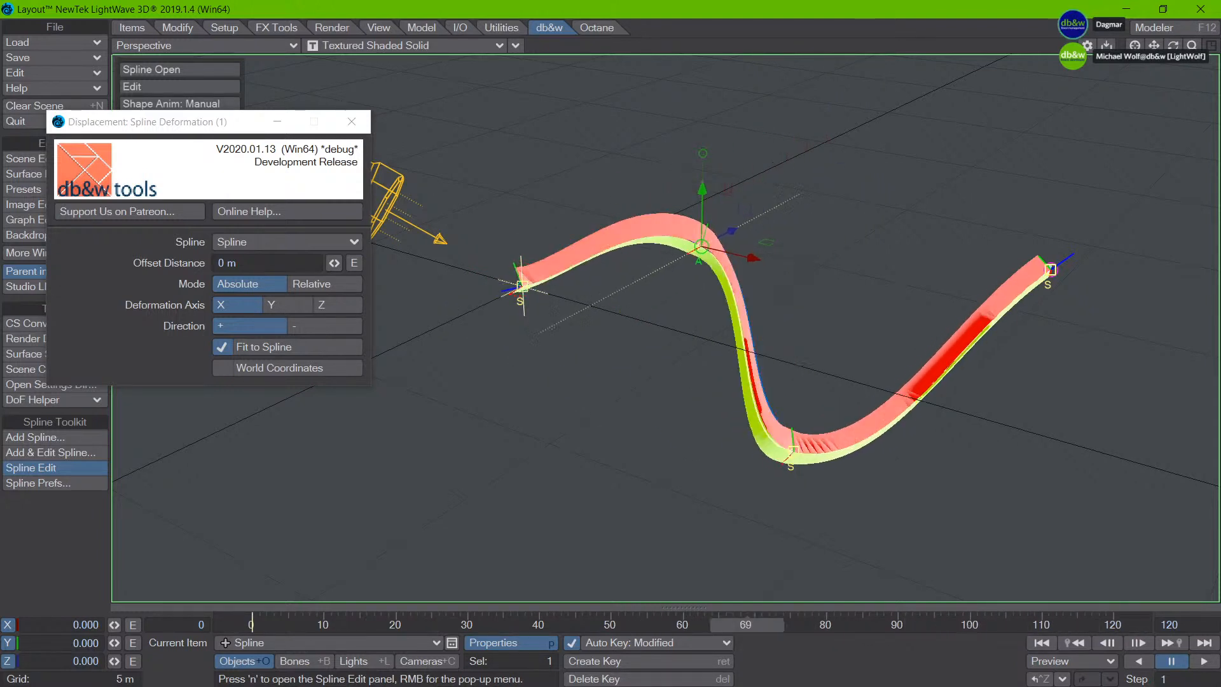
pyautogui.press('t')
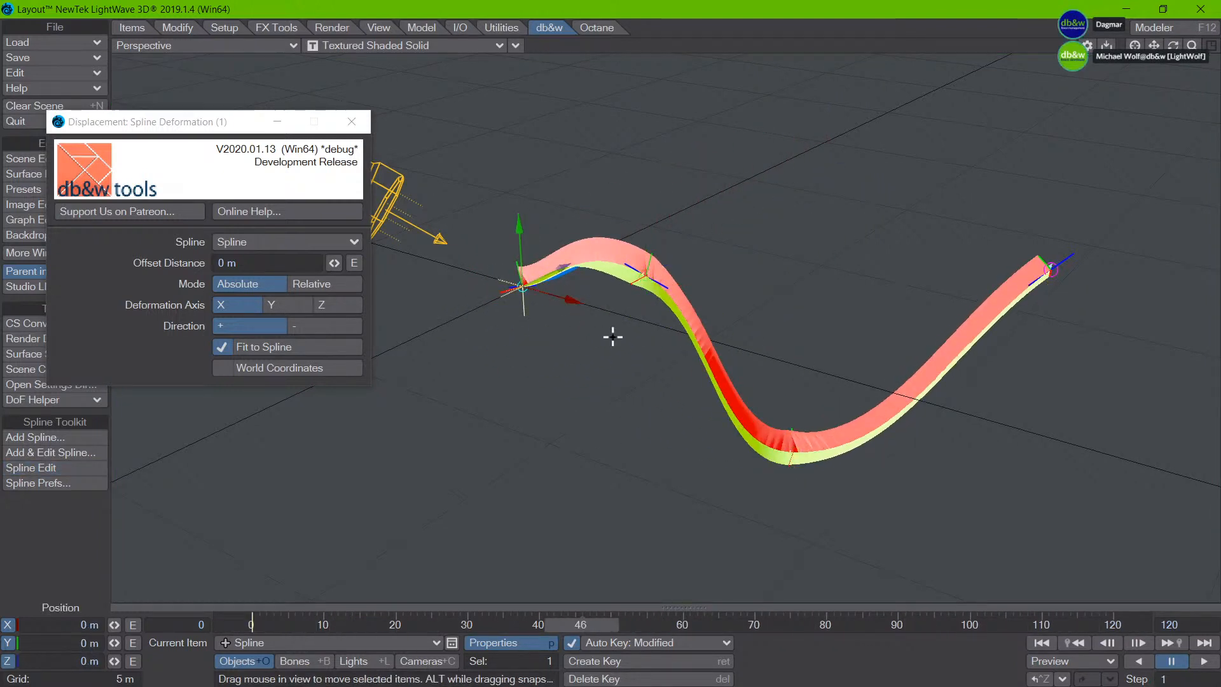
# Step: Try moving the whole spline above and below the bar at frame 46, delete its motion key, and return to frame 0
pyautogui.click(112, 362)
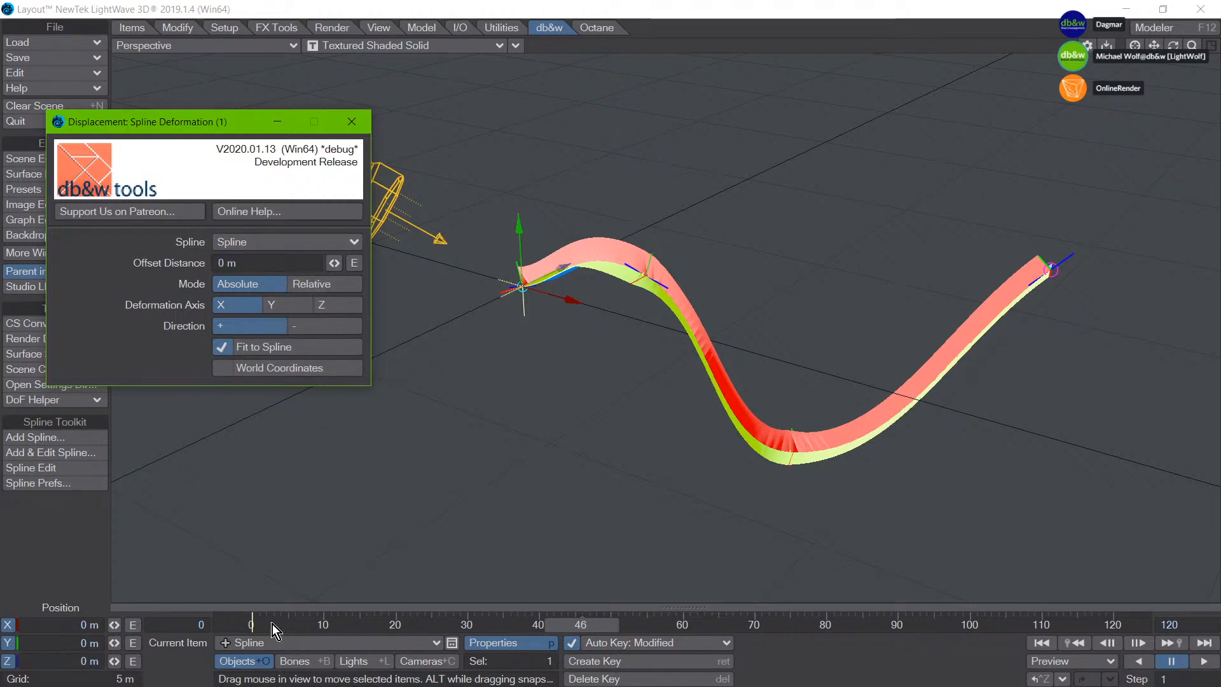
pyautogui.click(279, 644)
pyautogui.click(286, 646)
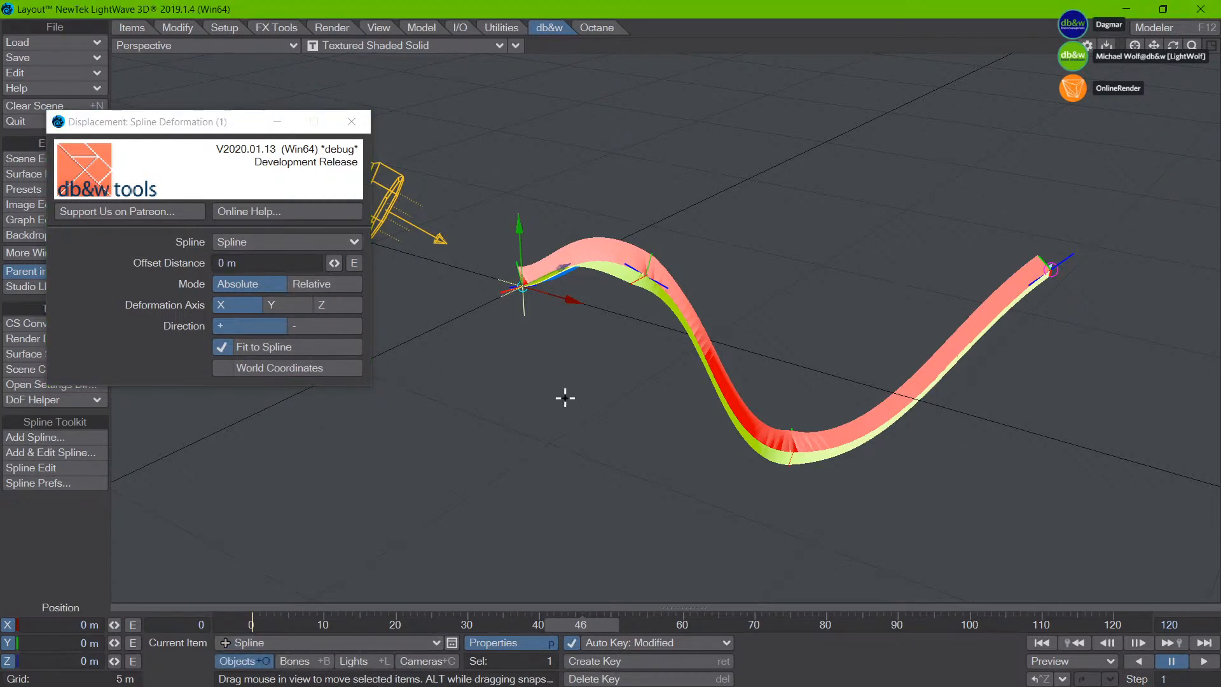
pyautogui.moveTo(517, 373); pyautogui.dragTo(515, 206)
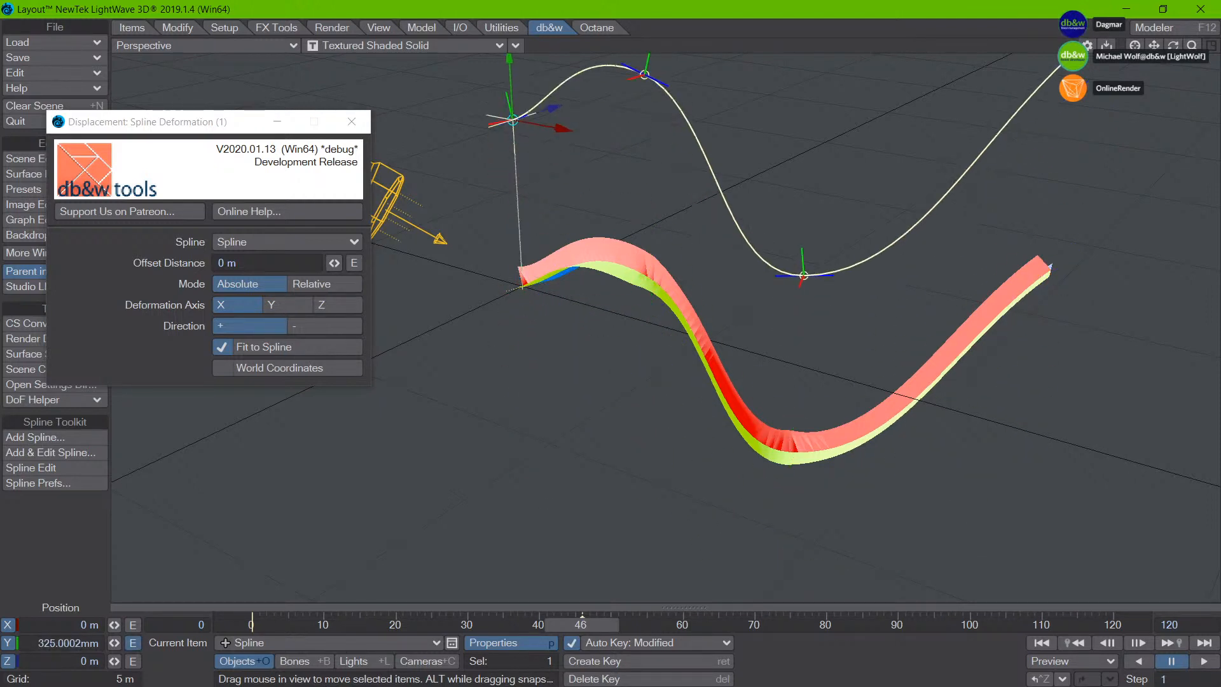
pyautogui.moveTo(513, 120); pyautogui.dragTo(546, 433)
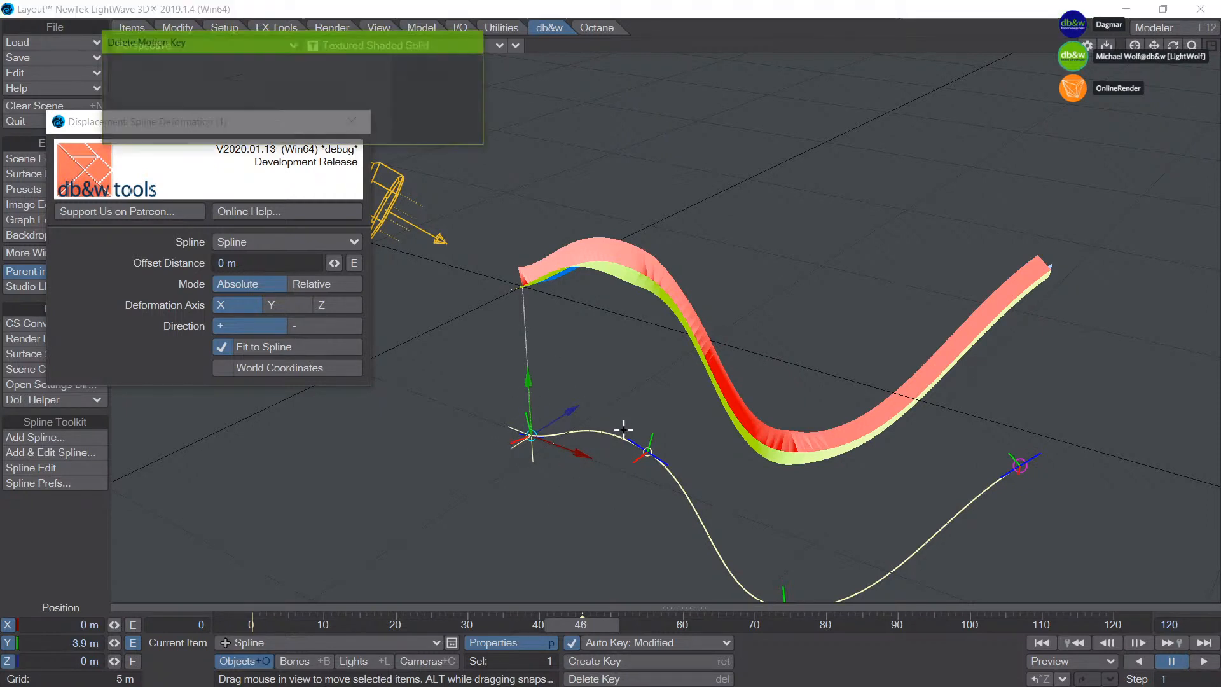
pyautogui.moveTo(582, 624); pyautogui.dragTo(250, 624)
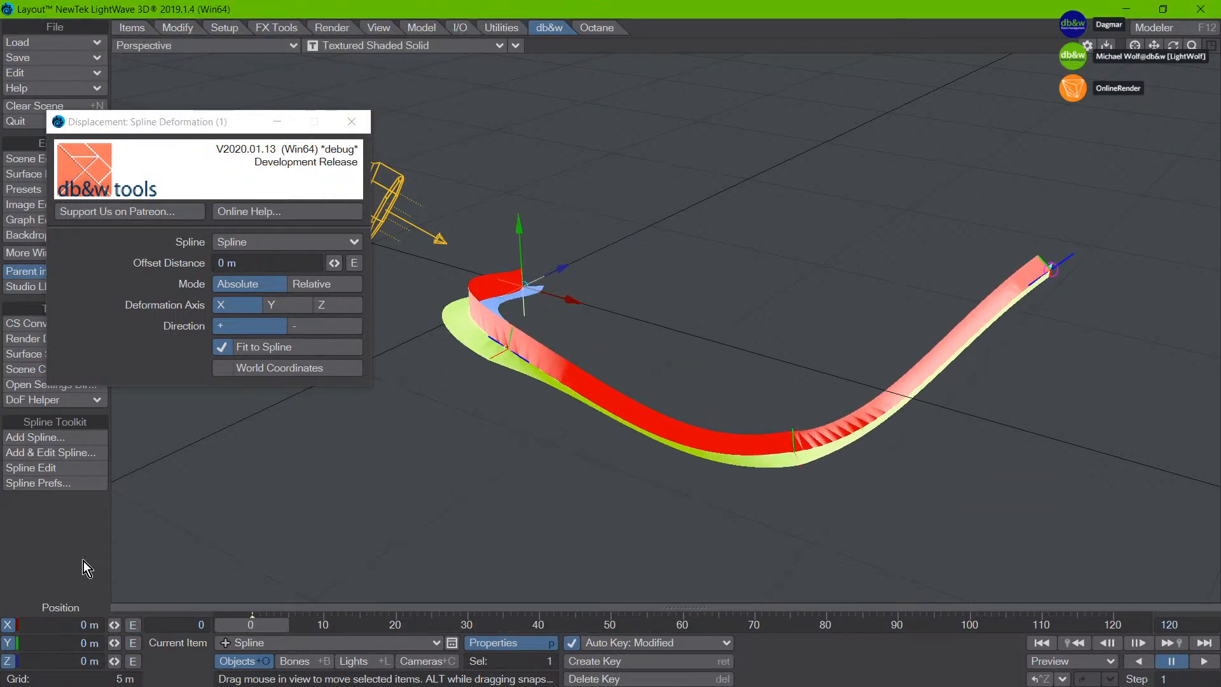
# Step: Disable Fit to Spline and set the Spline Deformation's Offset Distance to 5 m
pyautogui.click(283, 358)
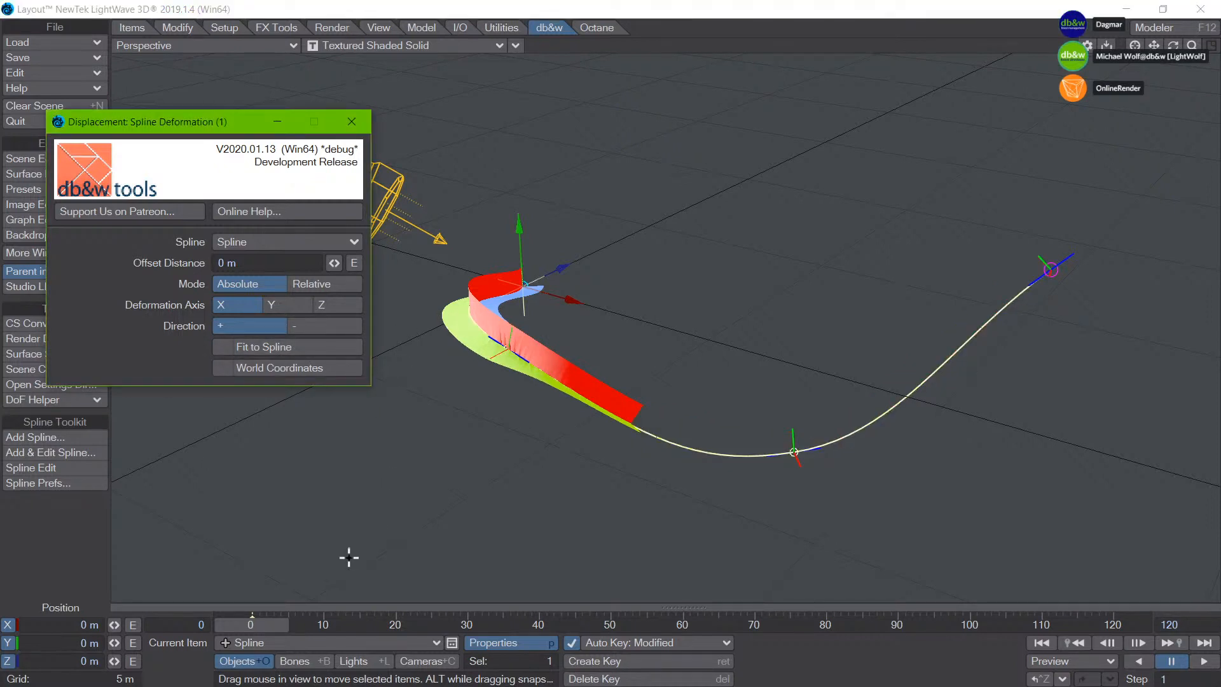
pyautogui.moveTo(254, 625)
pyautogui.mouseDown()
pyautogui.moveTo(1077, 624)
pyautogui.moveTo(251, 625)
pyautogui.mouseUp()
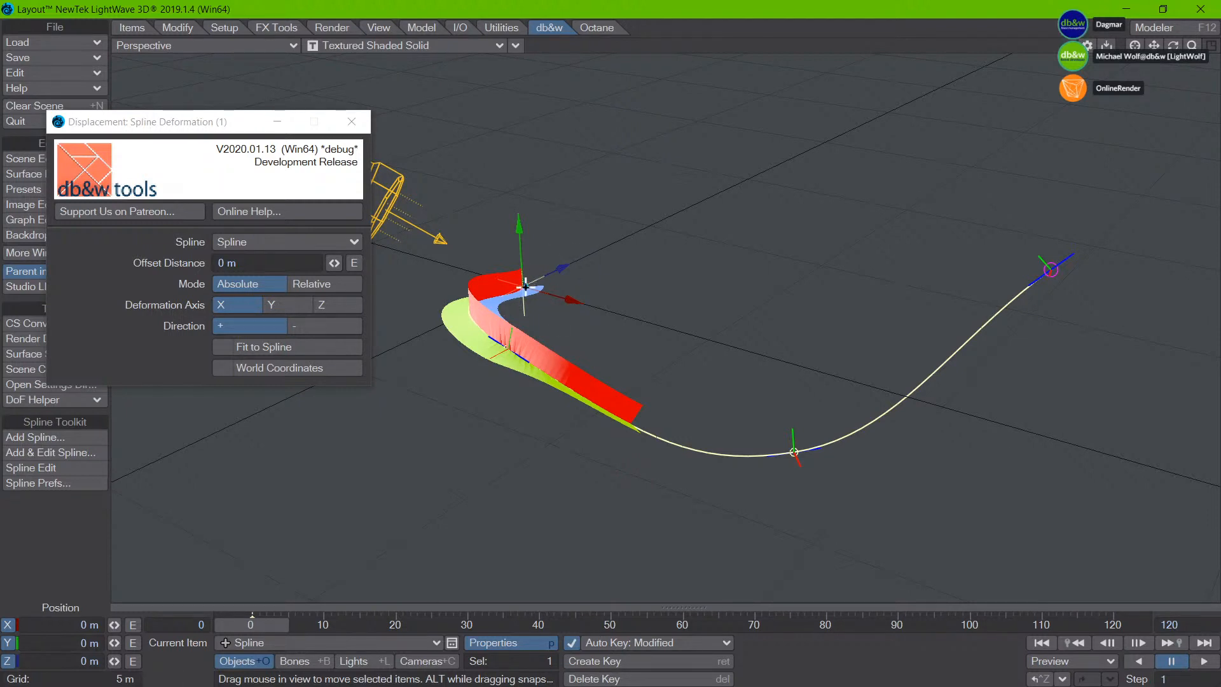
pyautogui.click(235, 264)
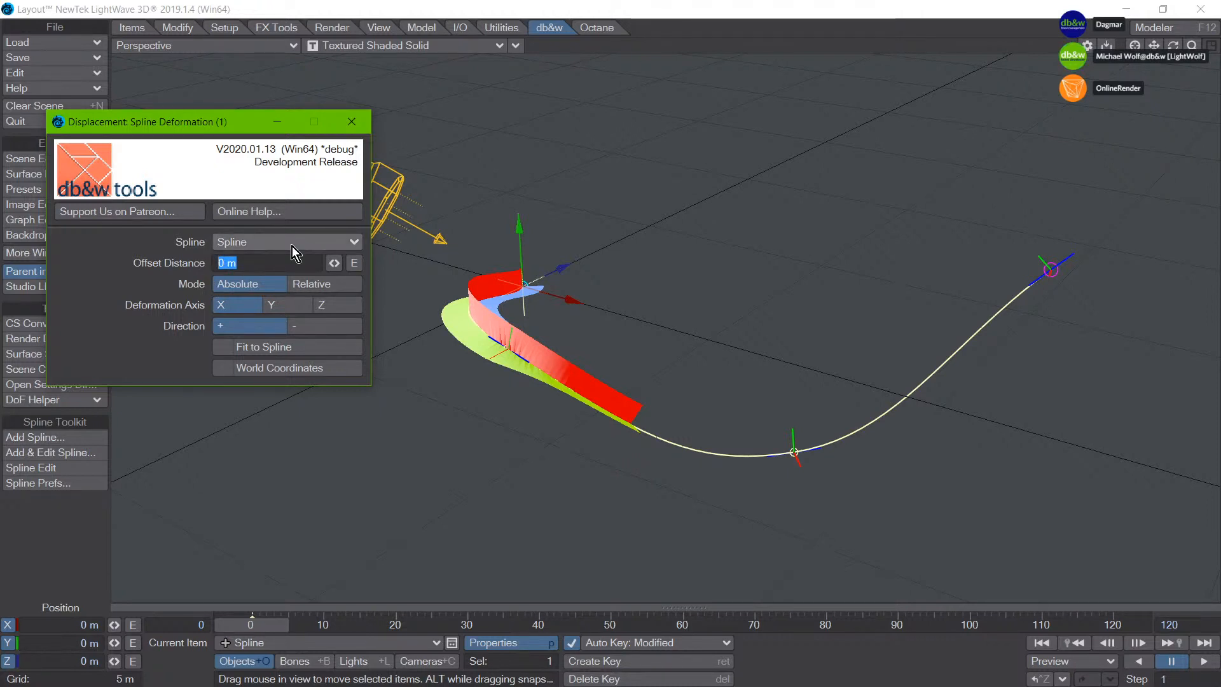
pyautogui.write('5')
pyautogui.press('Return')
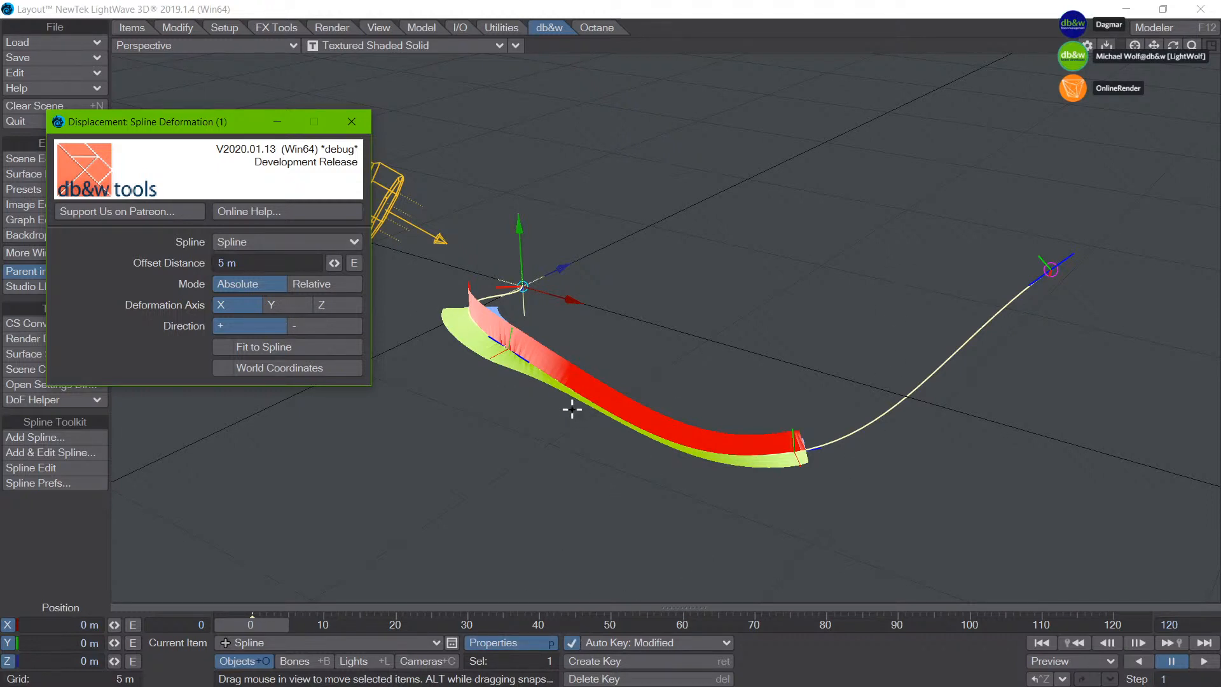
# Step: Open the Offset Distance envelope and create a key at frame 120 with a value of 10 m
pyautogui.keyDown('alt'); pyautogui.moveTo(510, 309); pyautogui.dragTo(477, 476); pyautogui.keyUp('alt')
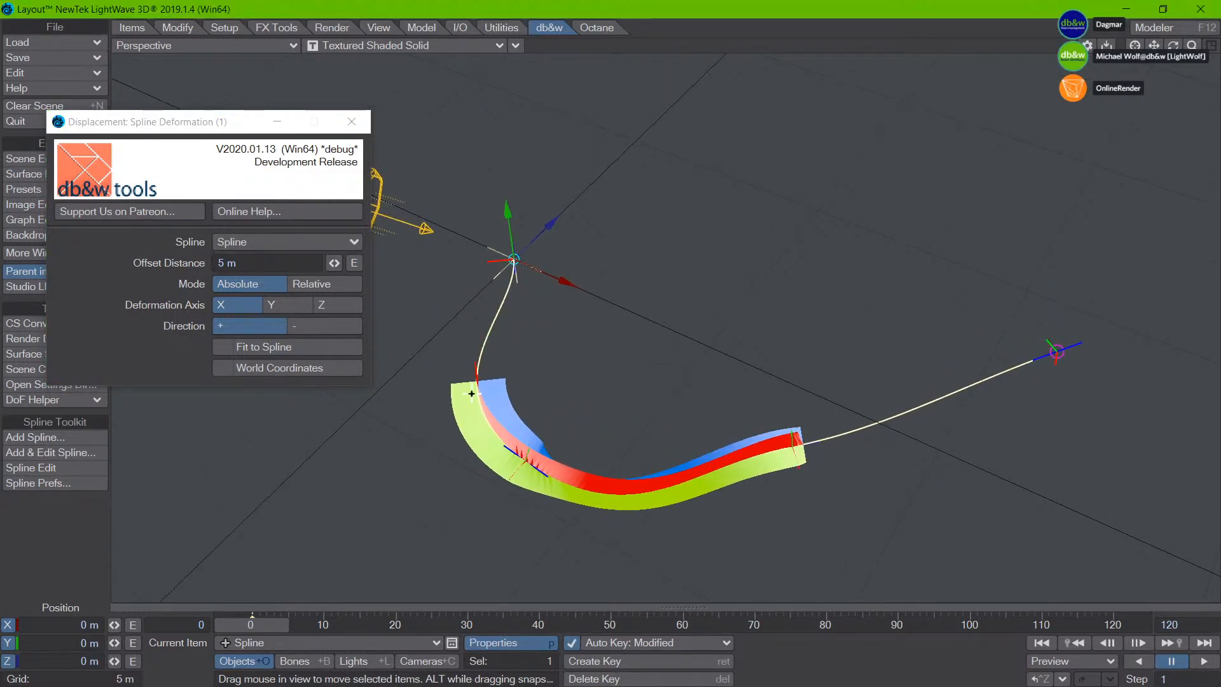
pyautogui.keyDown('alt'); pyautogui.moveTo(471, 393); pyautogui.dragTo(531, 401); pyautogui.keyUp('alt')
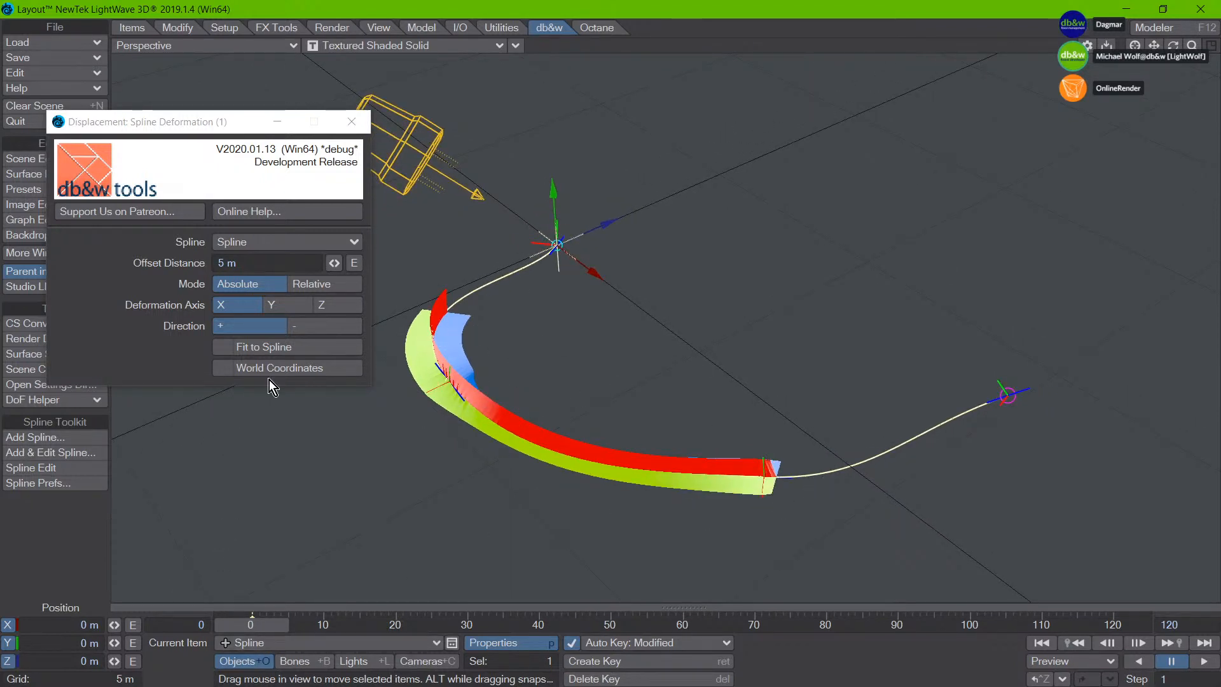
pyautogui.click(355, 263)
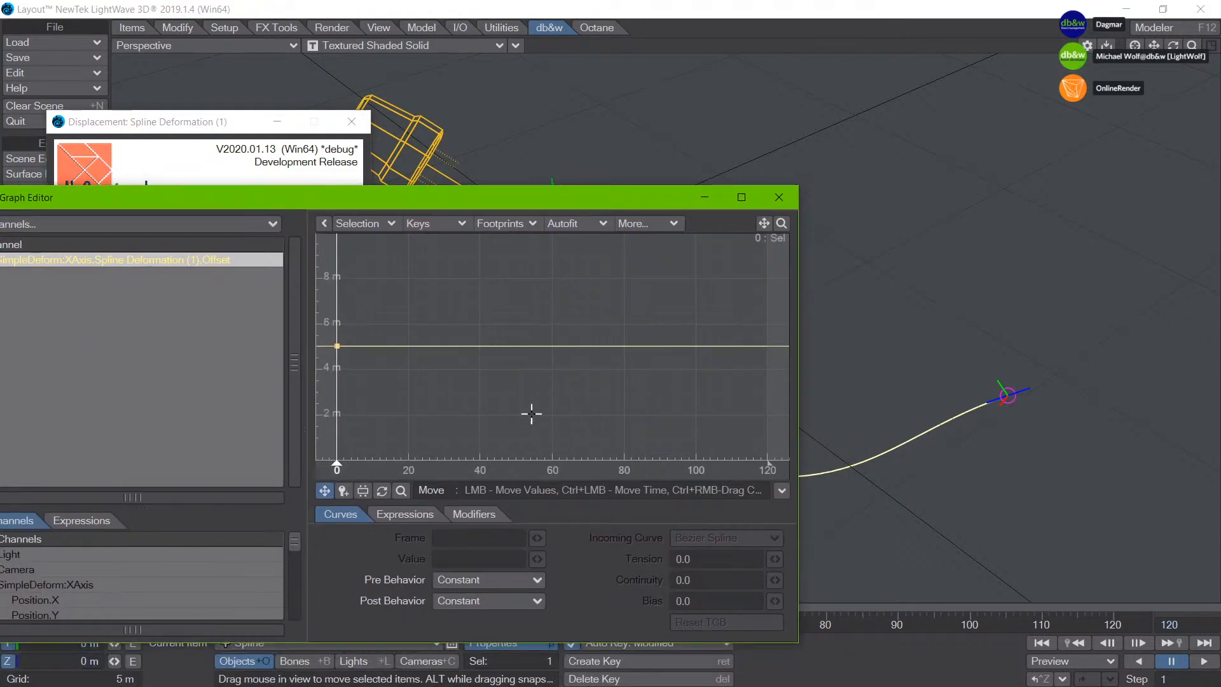
pyautogui.press('Return')
pyautogui.write('120')
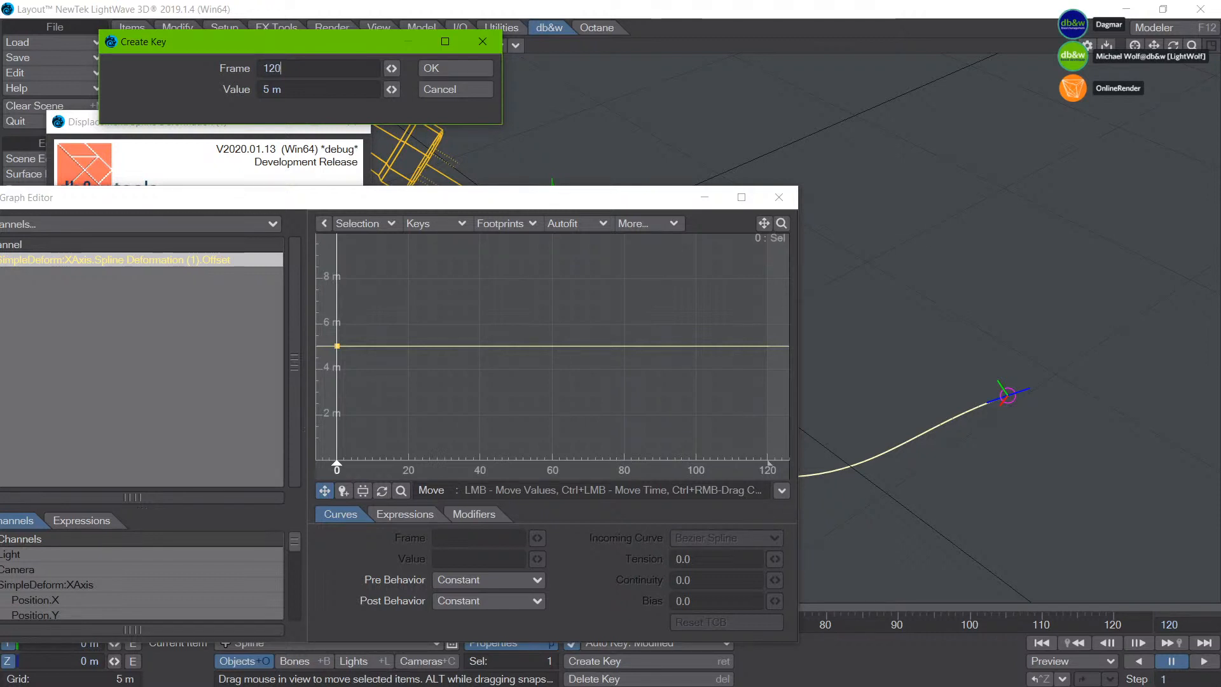
pyautogui.press('Tab')
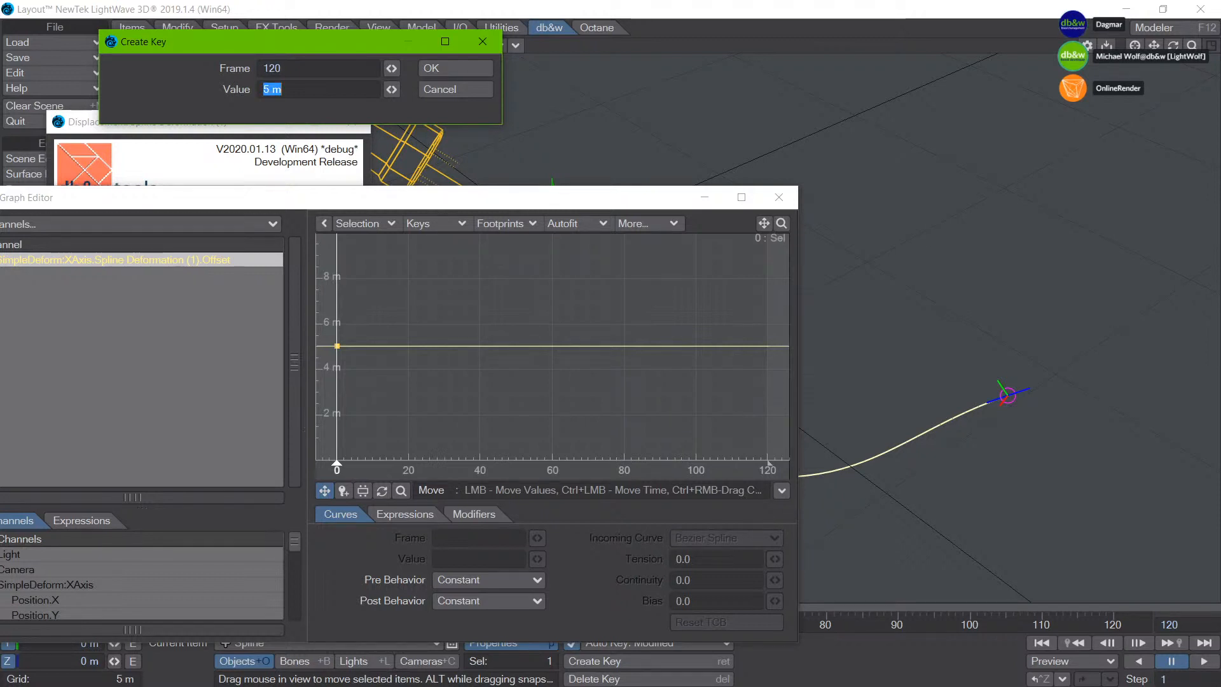
pyautogui.write('10')
pyautogui.press('Return')
# Step: Set the Offset envelope's frame 0 key to 0 m, then scrub the timeline to preview the bar sliding along the spline
pyautogui.press('Return')
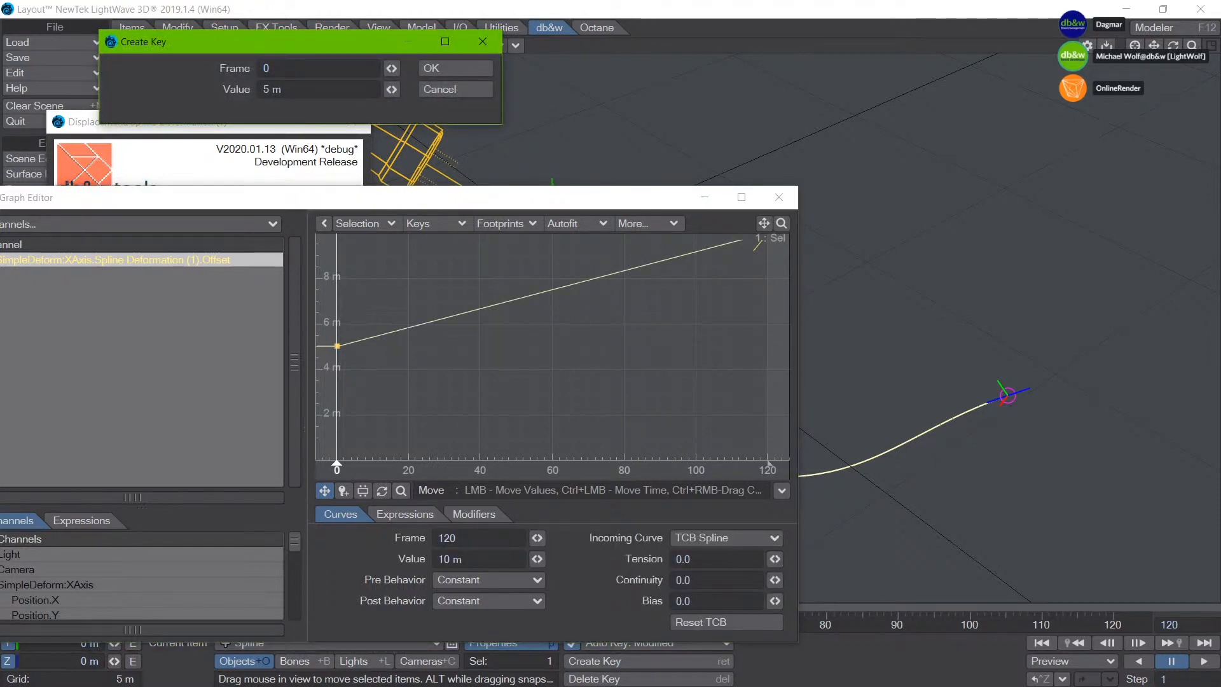
pyautogui.press('Tab')
pyautogui.write('0')
pyautogui.press('Return')
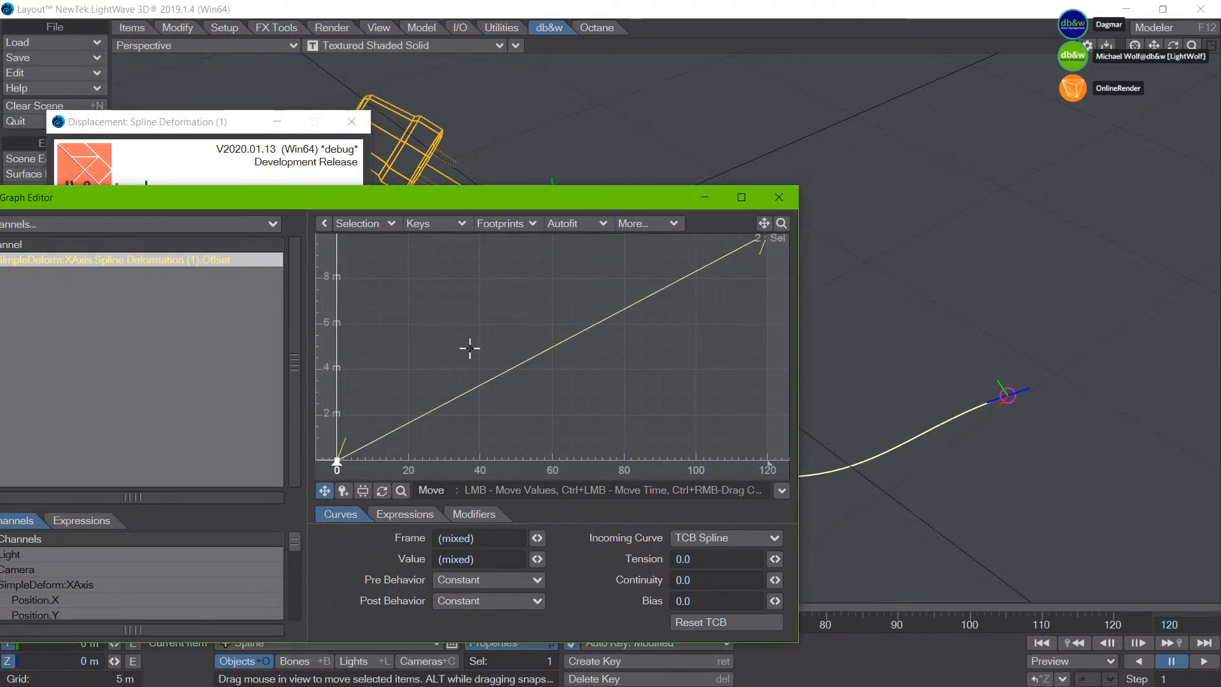
pyautogui.click(778, 197)
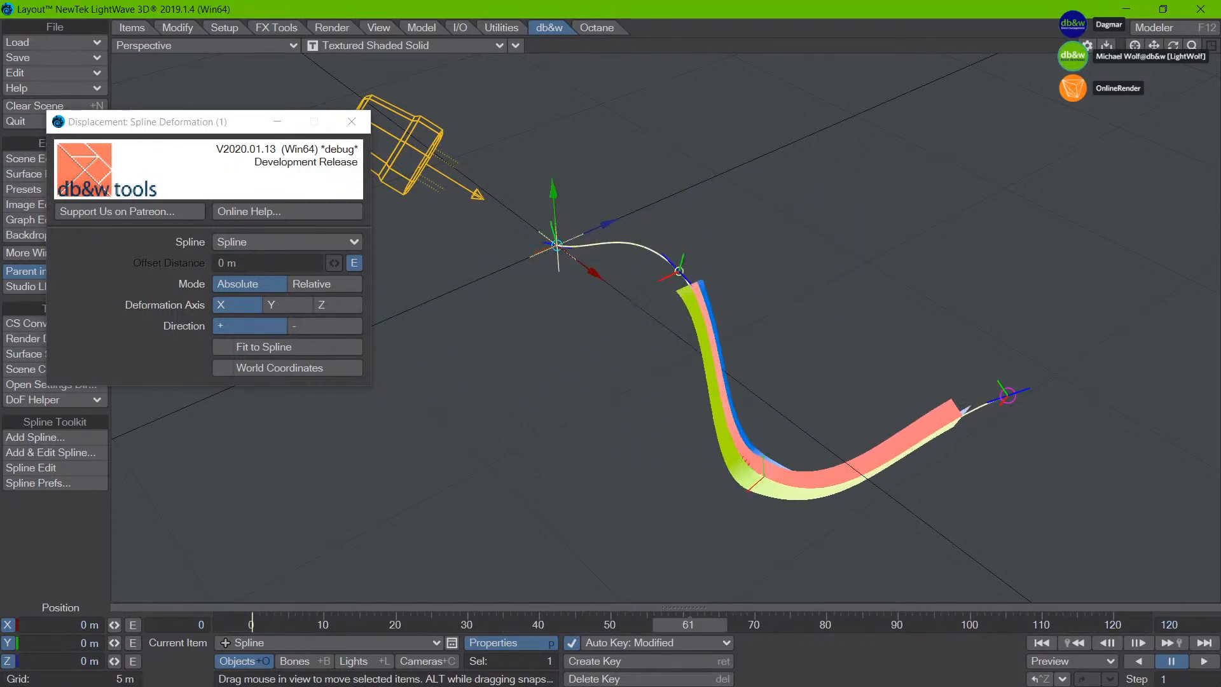
pyautogui.moveTo(962, 625); pyautogui.dragTo(251, 624)
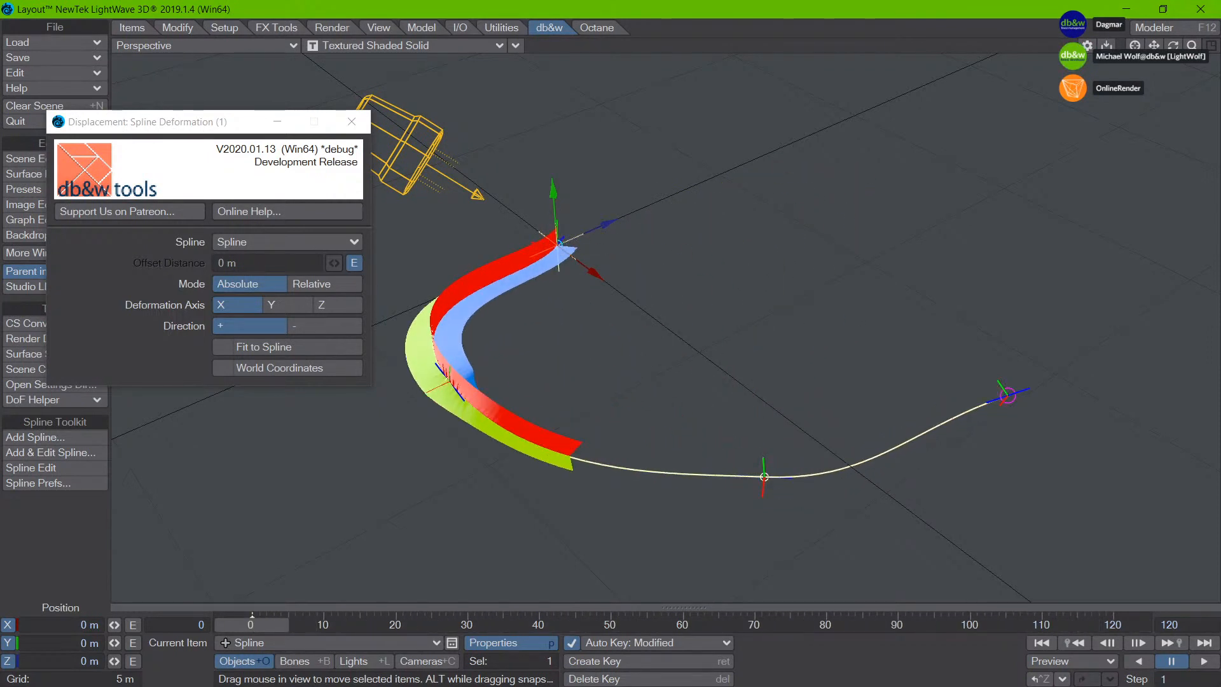
# Step: Switch the Spline Deformation mode to Relative to view the percentage offset, and return it to Absolute
pyautogui.click(124, 288)
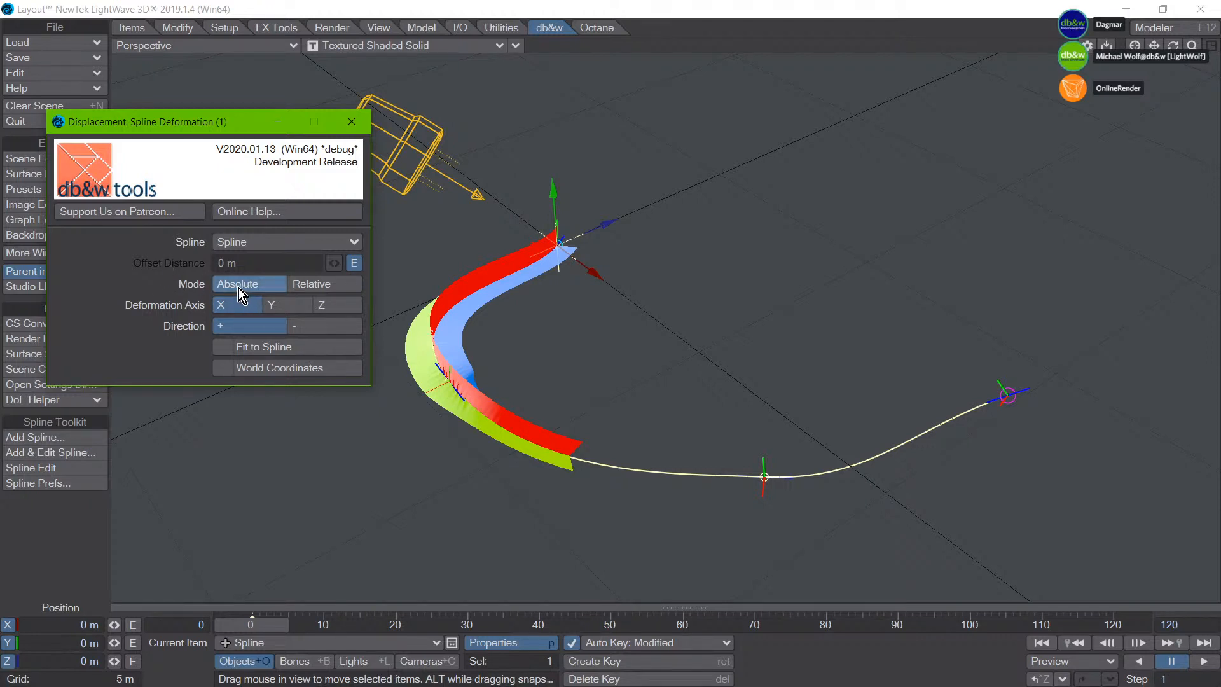
pyautogui.click(319, 288)
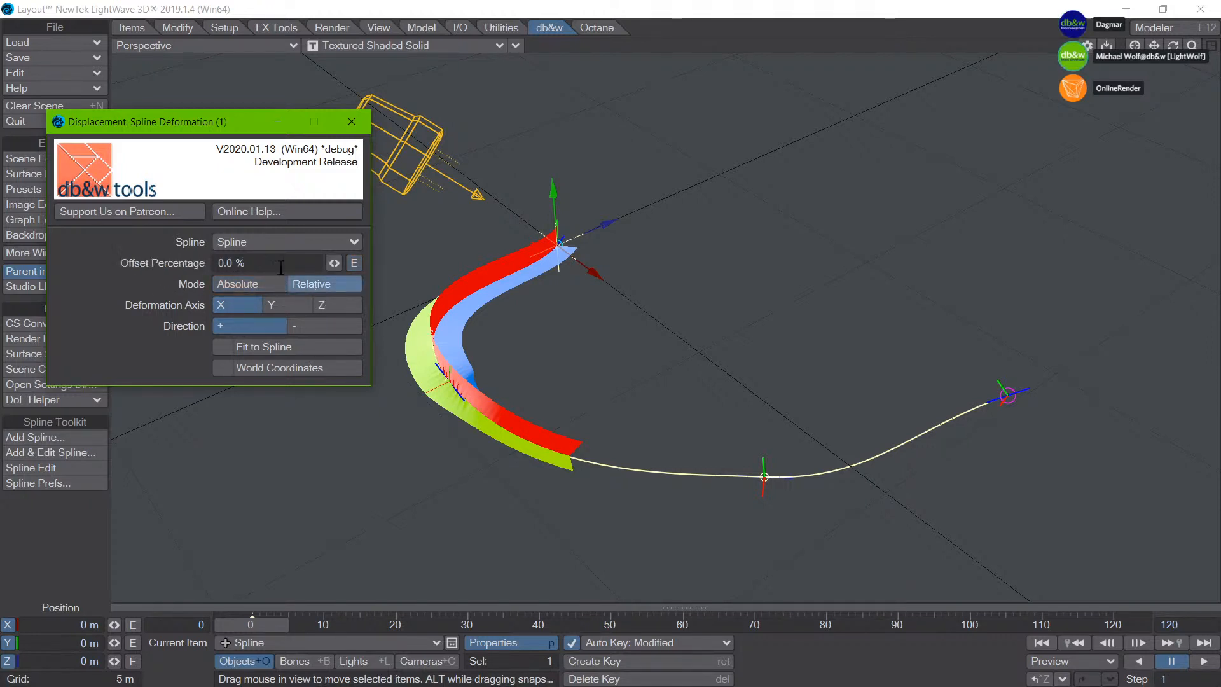
pyautogui.click(245, 285)
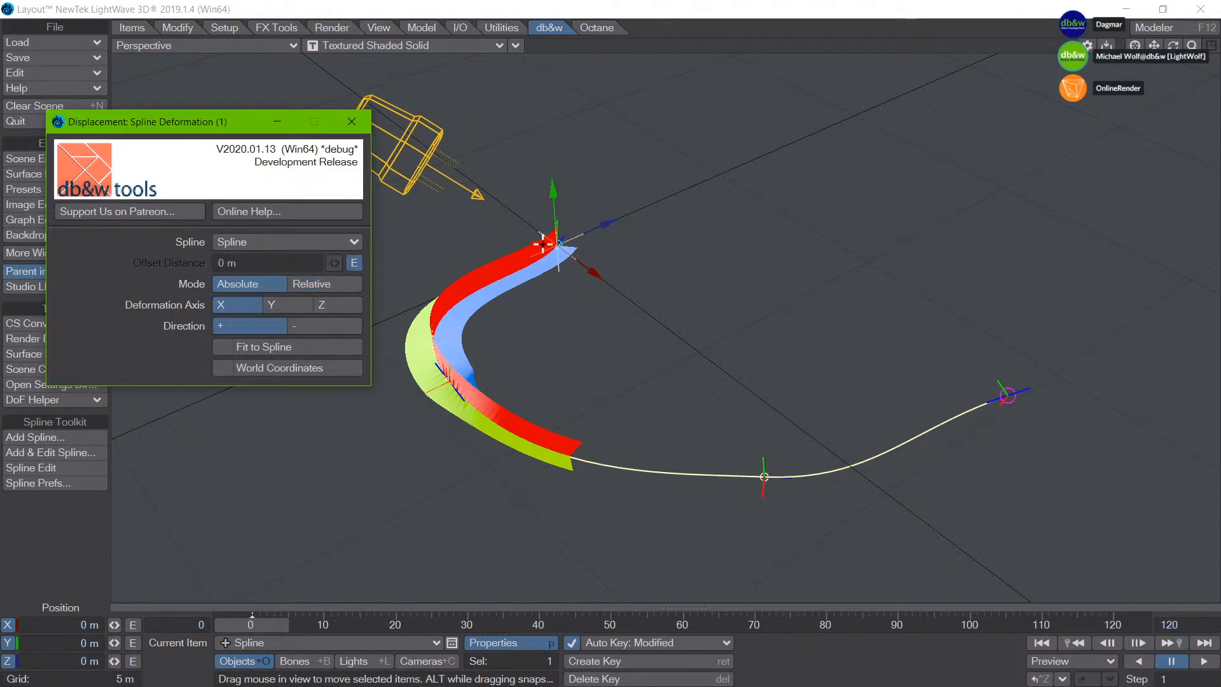
# Step: Switch the Spline Deformation to Relative mode and try Offset Percentage values of 25% and 50%
pyautogui.click(318, 287)
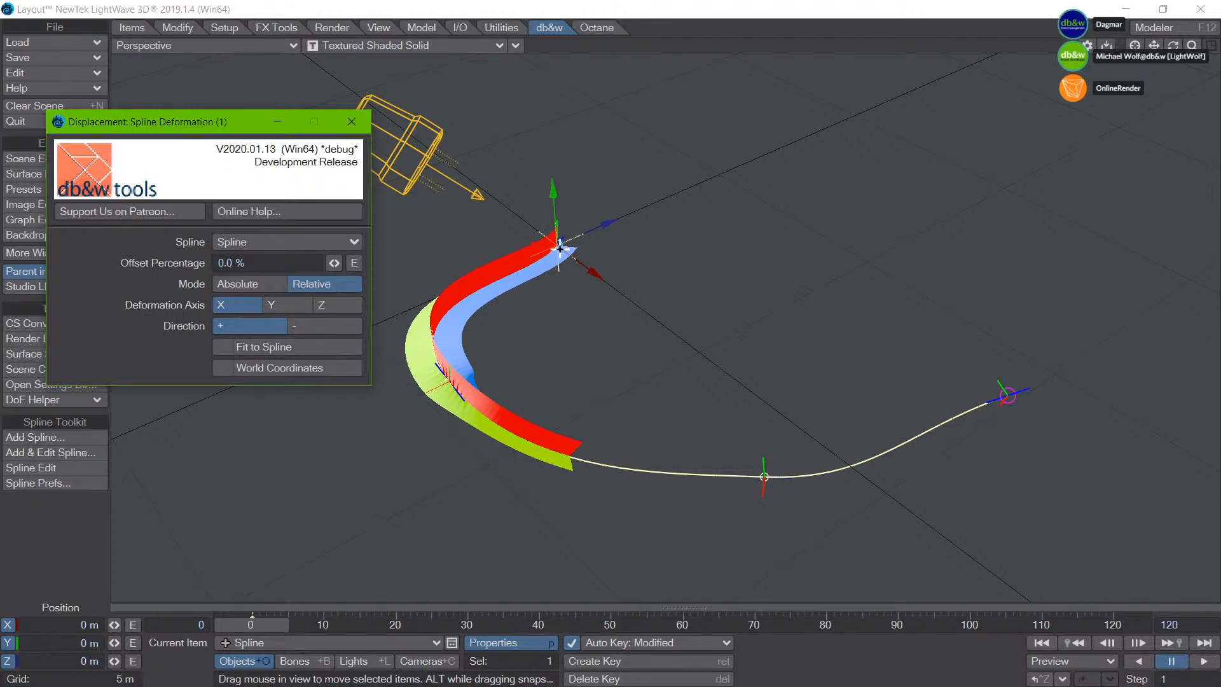
pyautogui.click(255, 261)
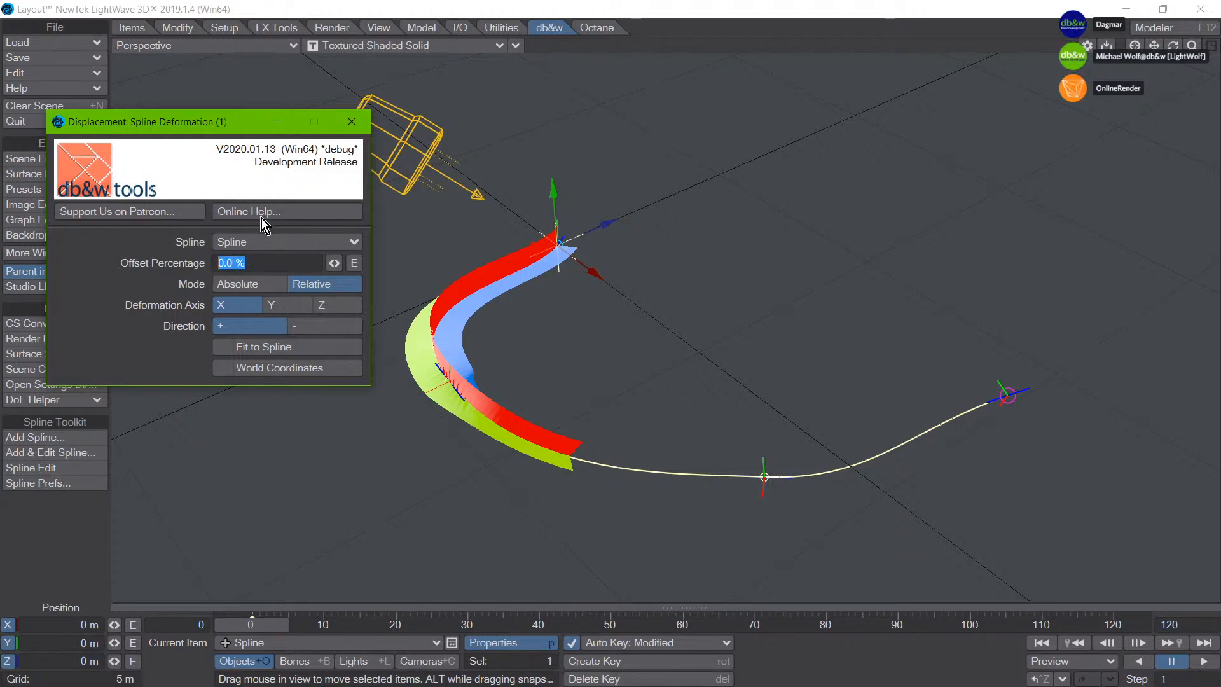
pyautogui.write('25')
pyautogui.press('Return')
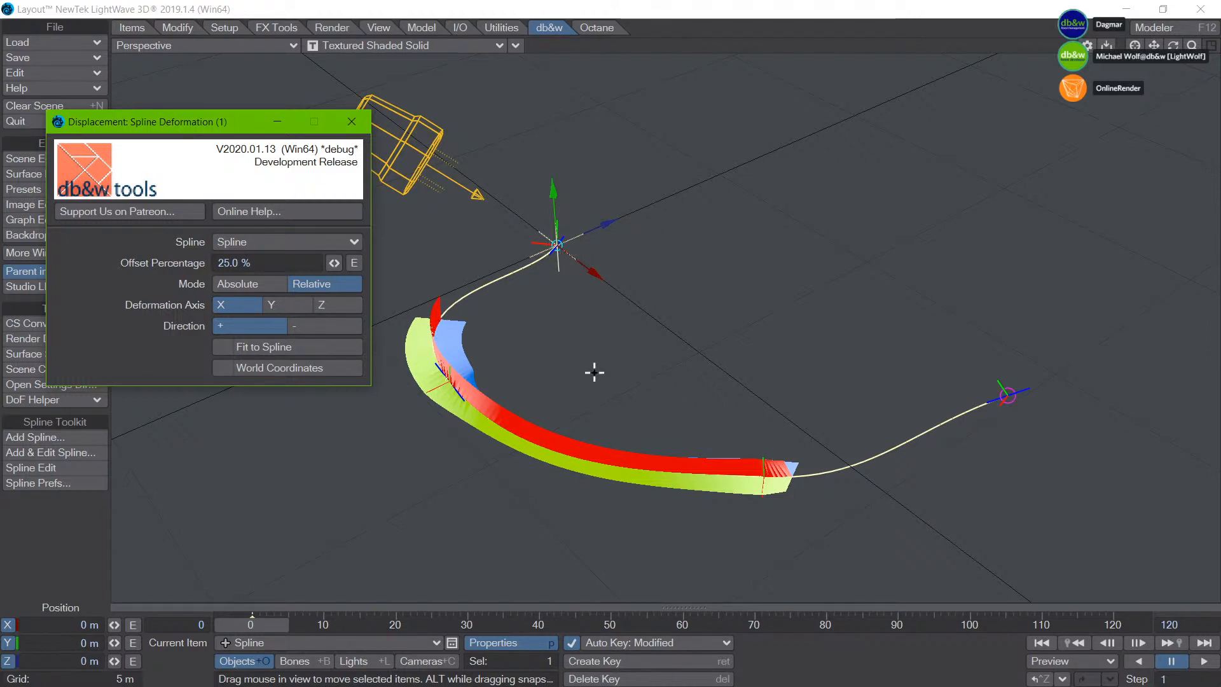
pyautogui.click(265, 263)
pyautogui.write('50')
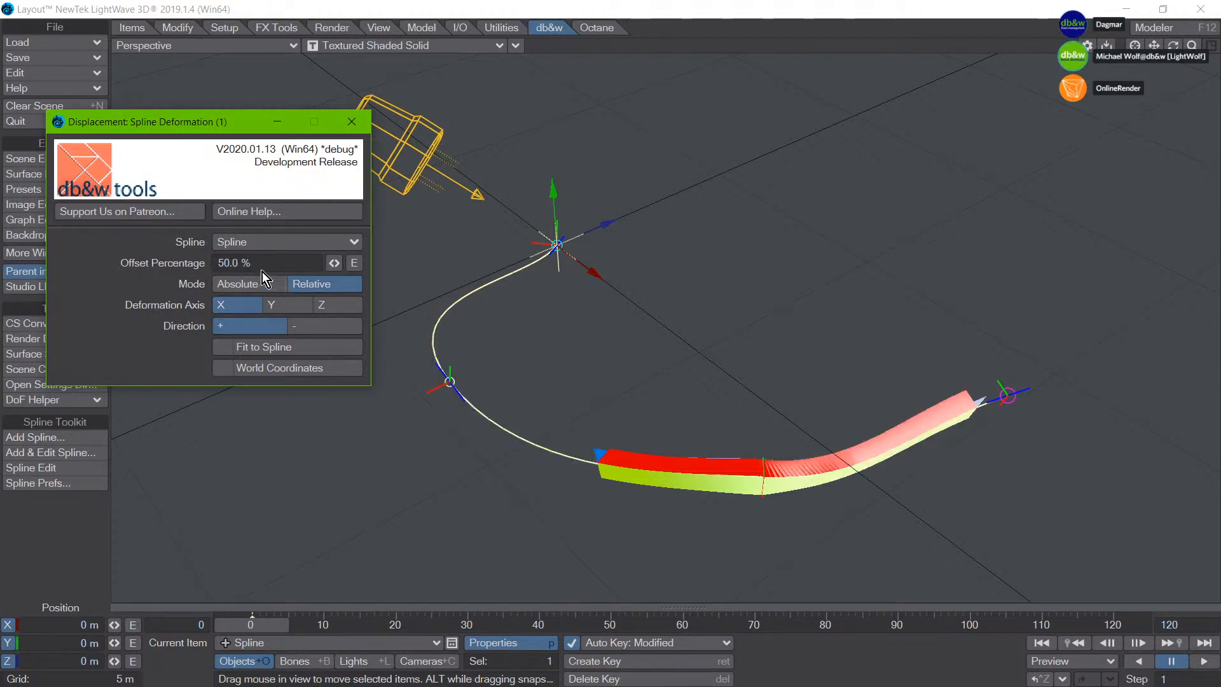
# Step: Set the Offset Percentage to 25%, compare the Relative and Absolute modes, and leave the Spline Deformation on Absolute
pyautogui.click(265, 262)
pyautogui.write('25')
pyautogui.press('Return')
pyautogui.click(264, 286)
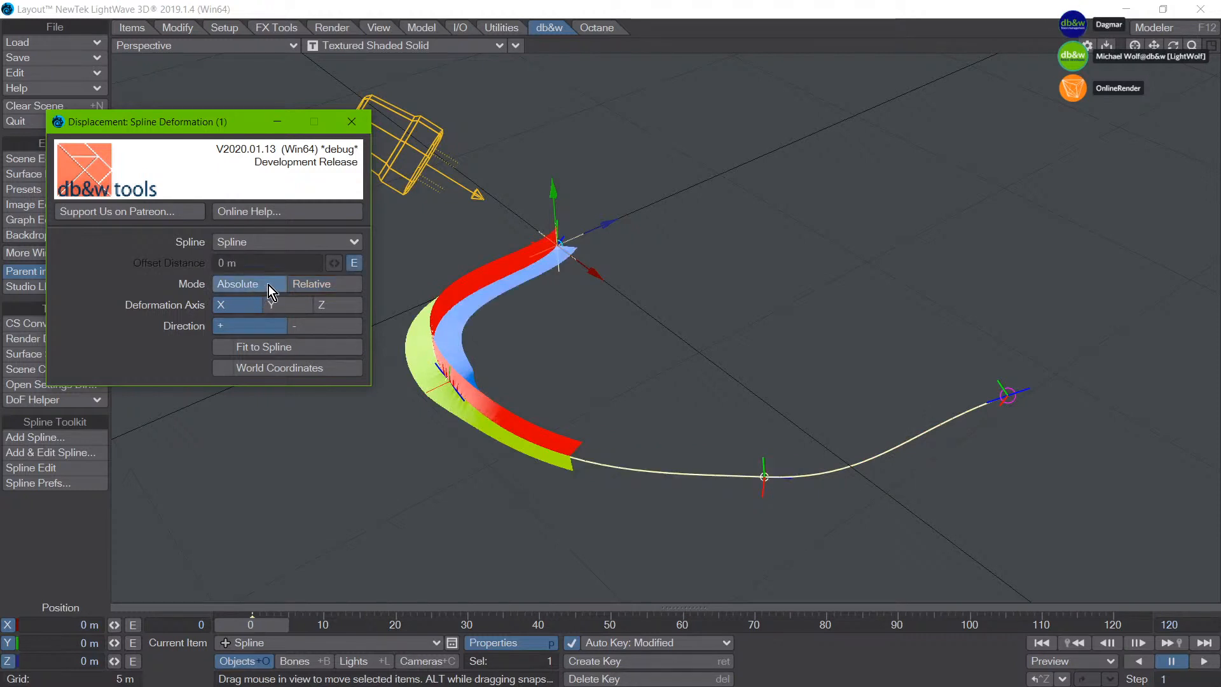
pyautogui.click(335, 289)
pyautogui.click(280, 287)
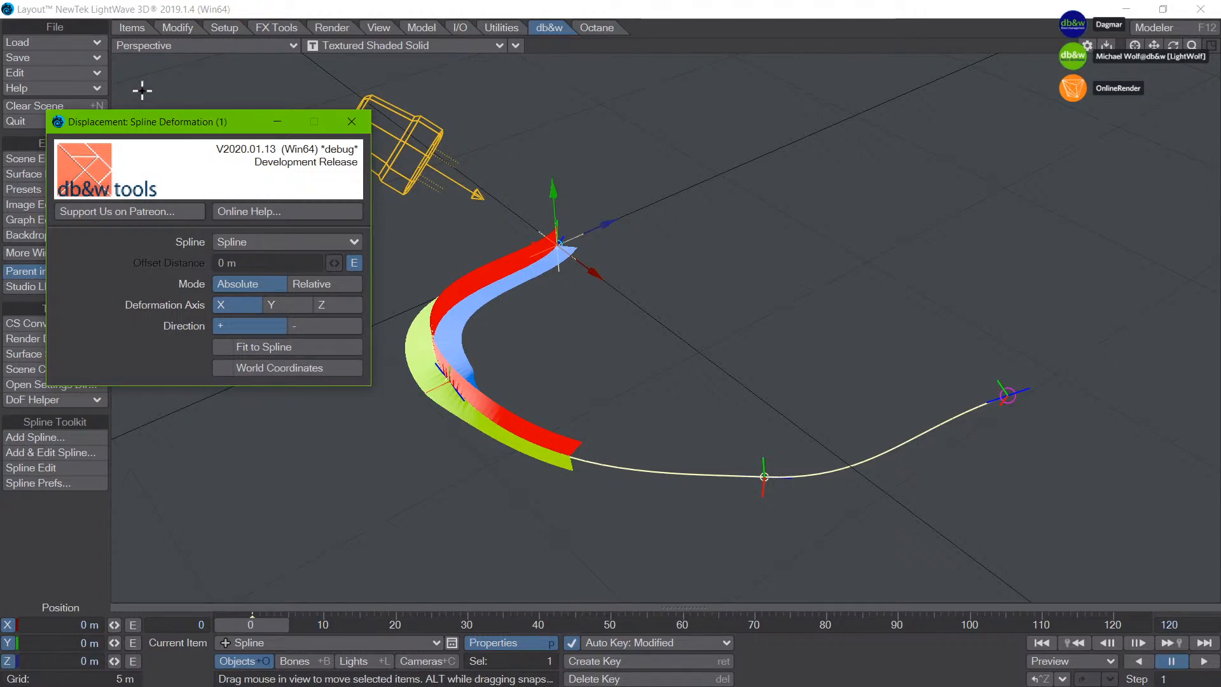
# Step: Move the deformation settings out of the way and load the scene S-Tk_DeformLoop.lws without saving the current scene
pyautogui.moveTo(161, 123); pyautogui.dragTo(1, 228)
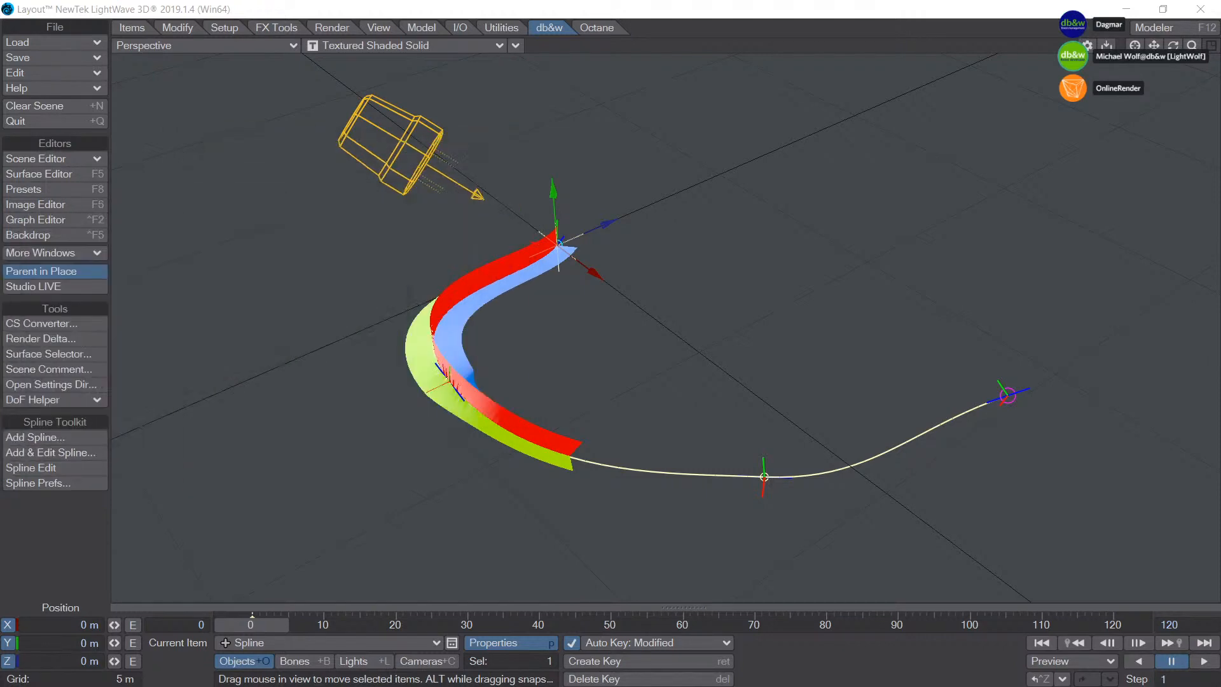
pyautogui.click(79, 41)
pyautogui.click(92, 44)
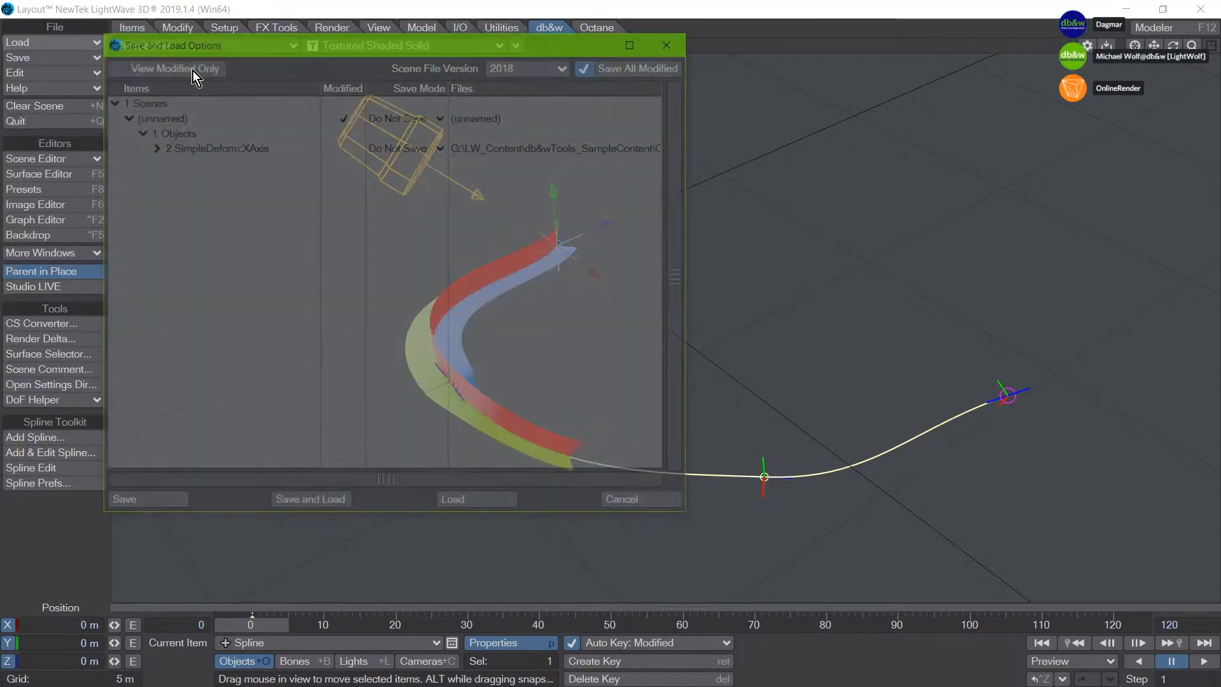
pyautogui.click(455, 502)
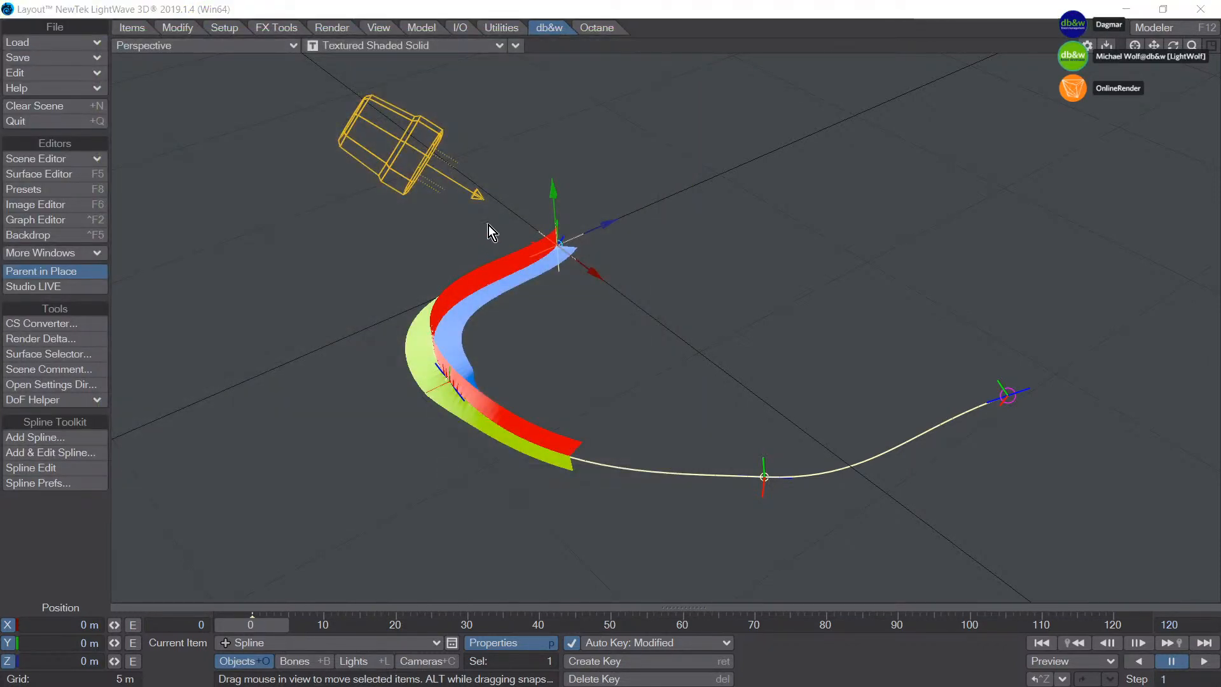
pyautogui.hotkey('ctrl', 'o')
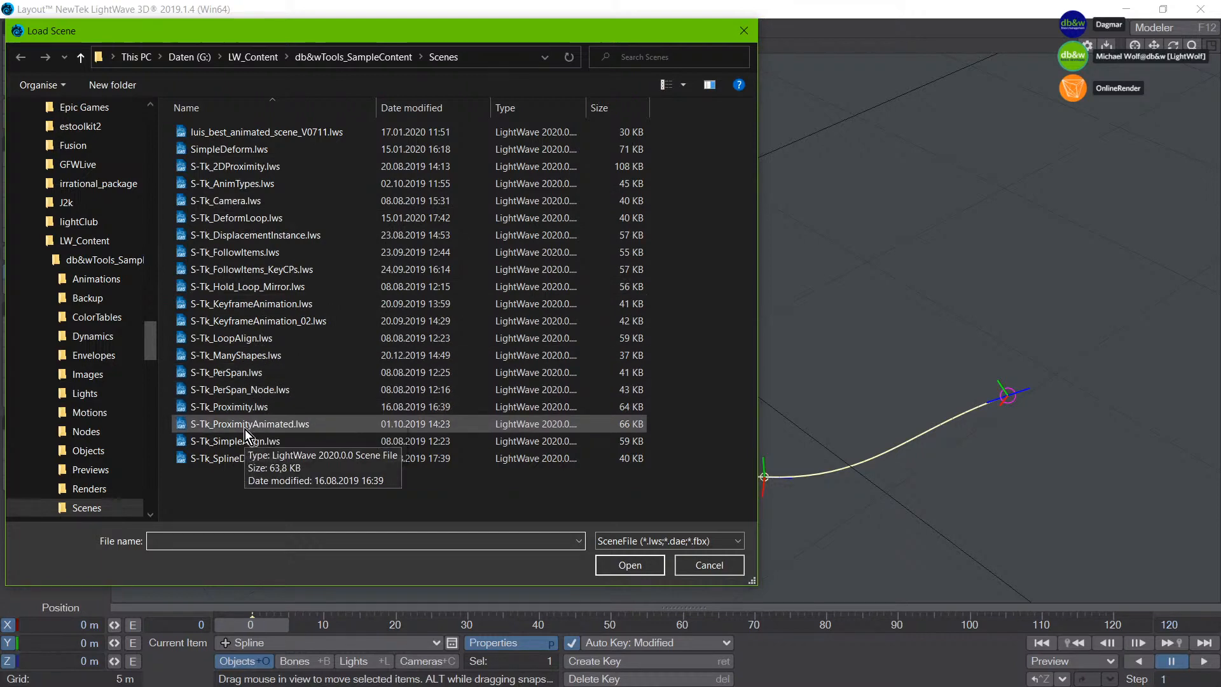
pyautogui.click(238, 220)
pyautogui.doubleClick(239, 222)
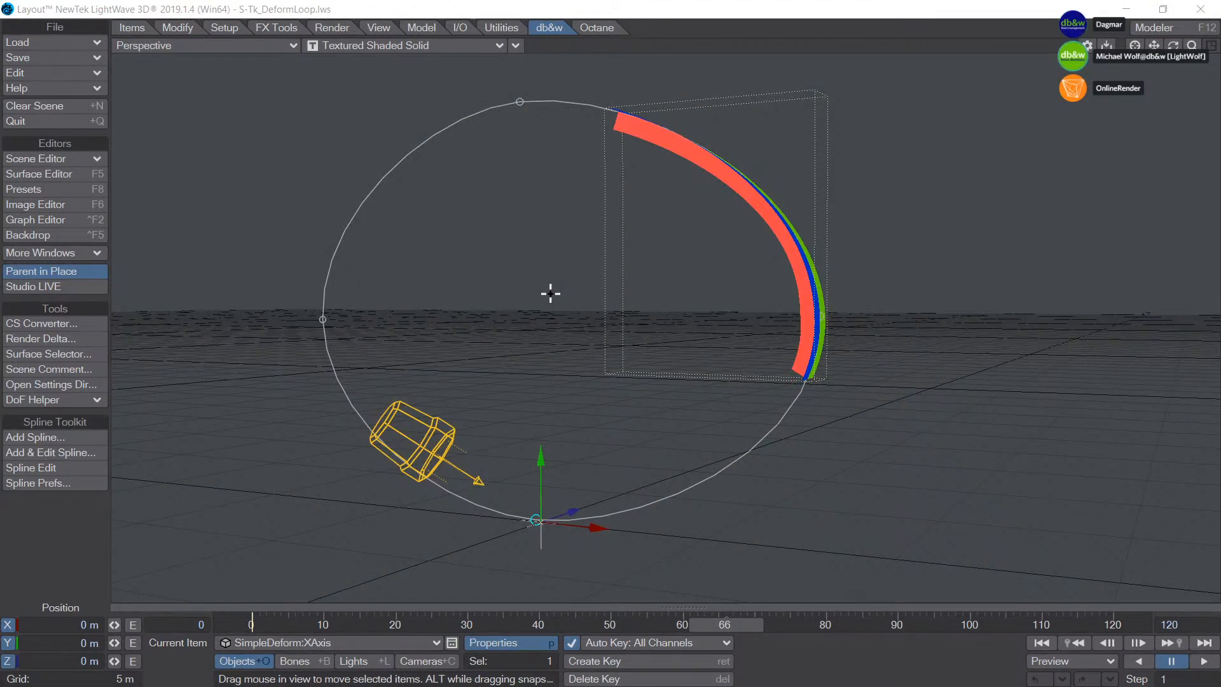
# Step: Scrub the loop scene to frame 61 and open the settings of the X-axis bar's Spline Deformation node
pyautogui.moveTo(739, 628); pyautogui.dragTo(688, 614)
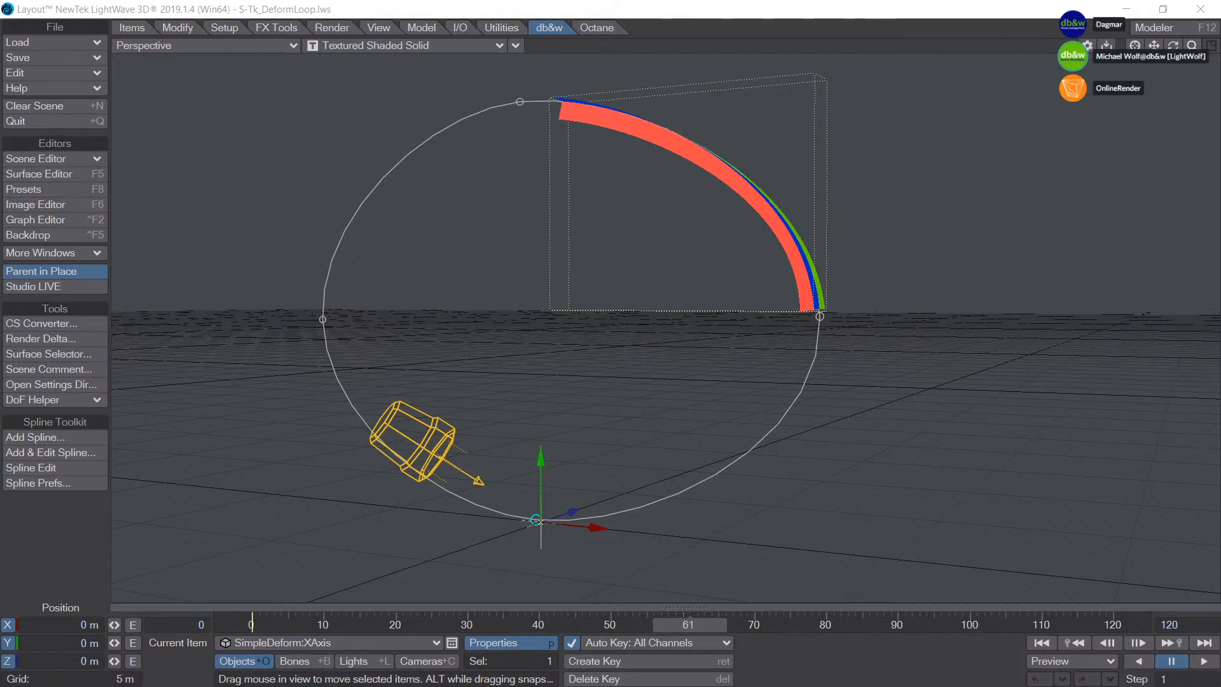
pyautogui.moveTo(0, 445); pyautogui.dragTo(399, 252)
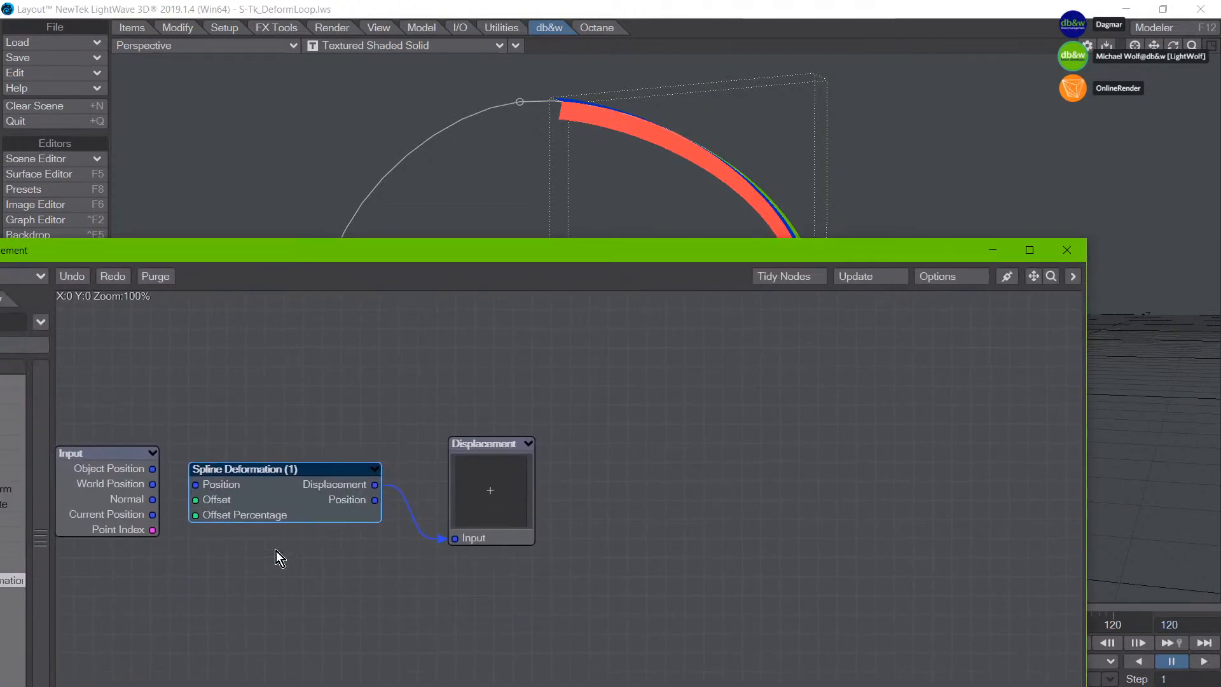
pyautogui.doubleClick(246, 510)
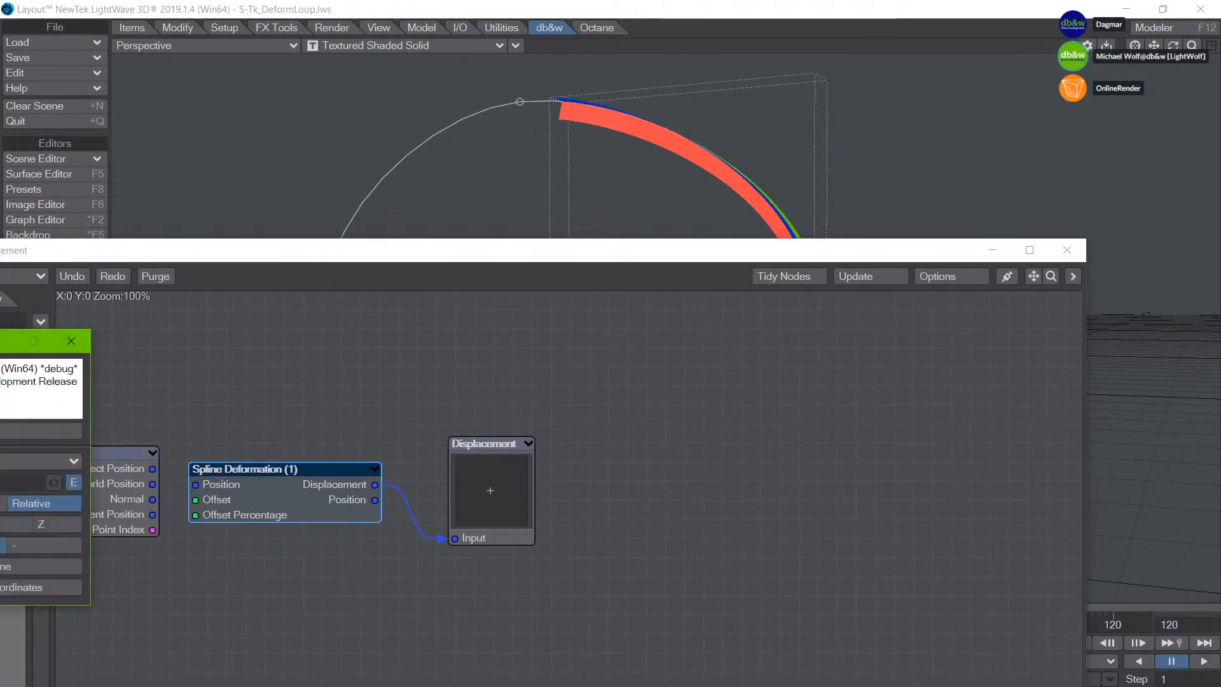
pyautogui.moveTo(24, 336); pyautogui.dragTo(614, 238)
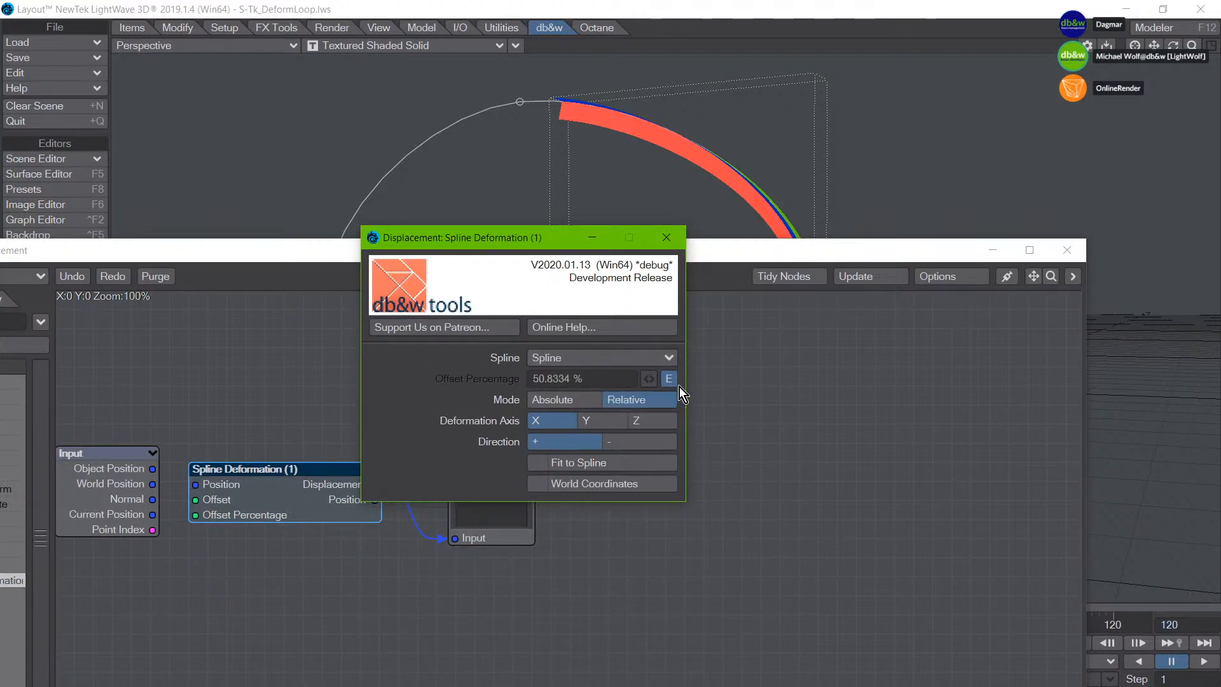
# Step: Examine the Offset Percentage envelope's keys at frames 0 and 120, and clear the windows from the viewport
pyautogui.click(757, 259)
pyautogui.moveTo(756, 260); pyautogui.dragTo(439, 686)
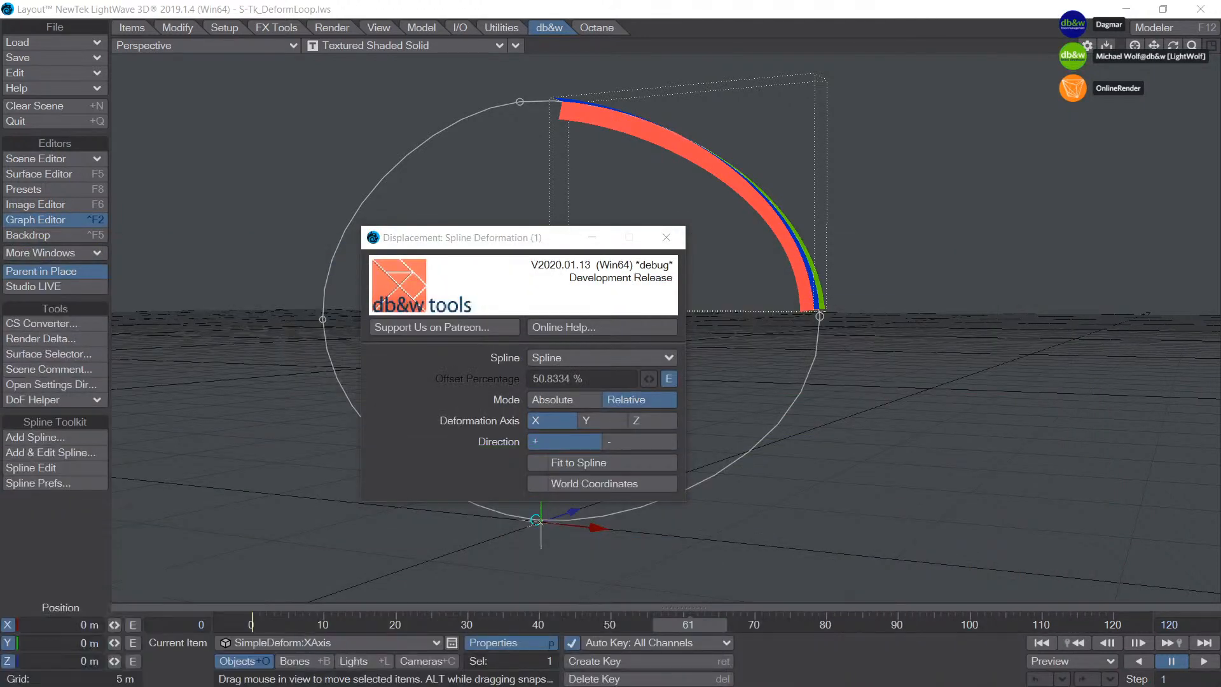
pyautogui.moveTo(1, 509); pyautogui.dragTo(420, 340)
pyautogui.moveTo(390, 584)
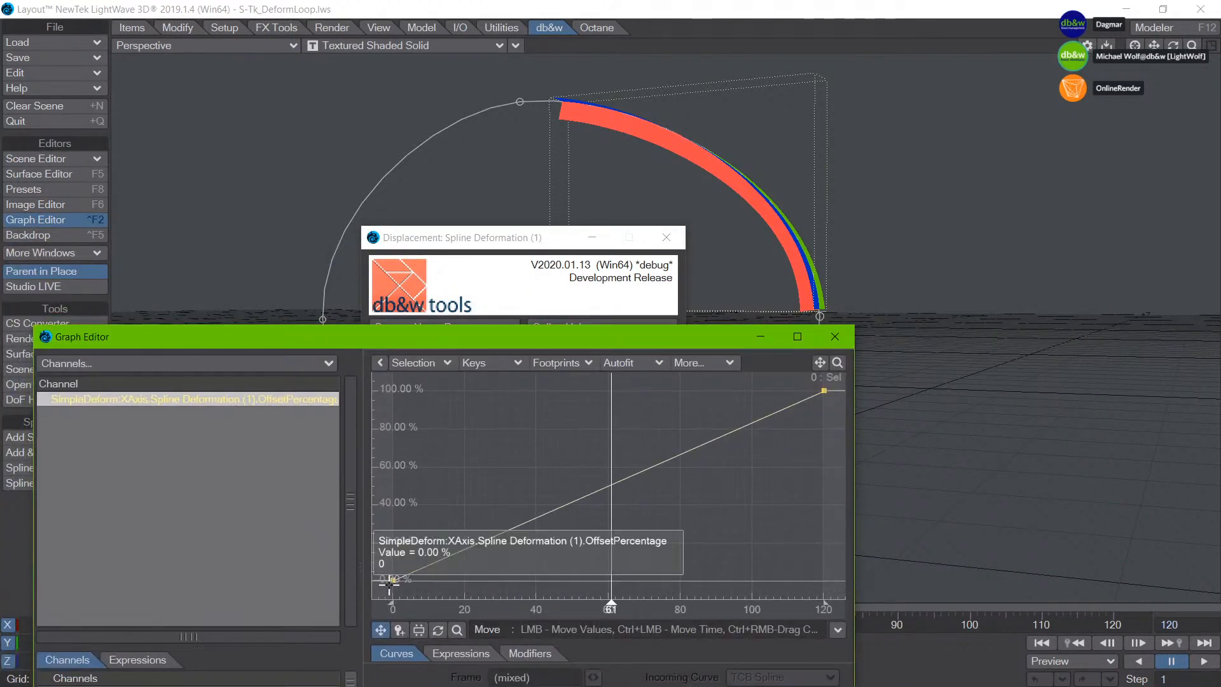
pyautogui.moveTo(824, 391)
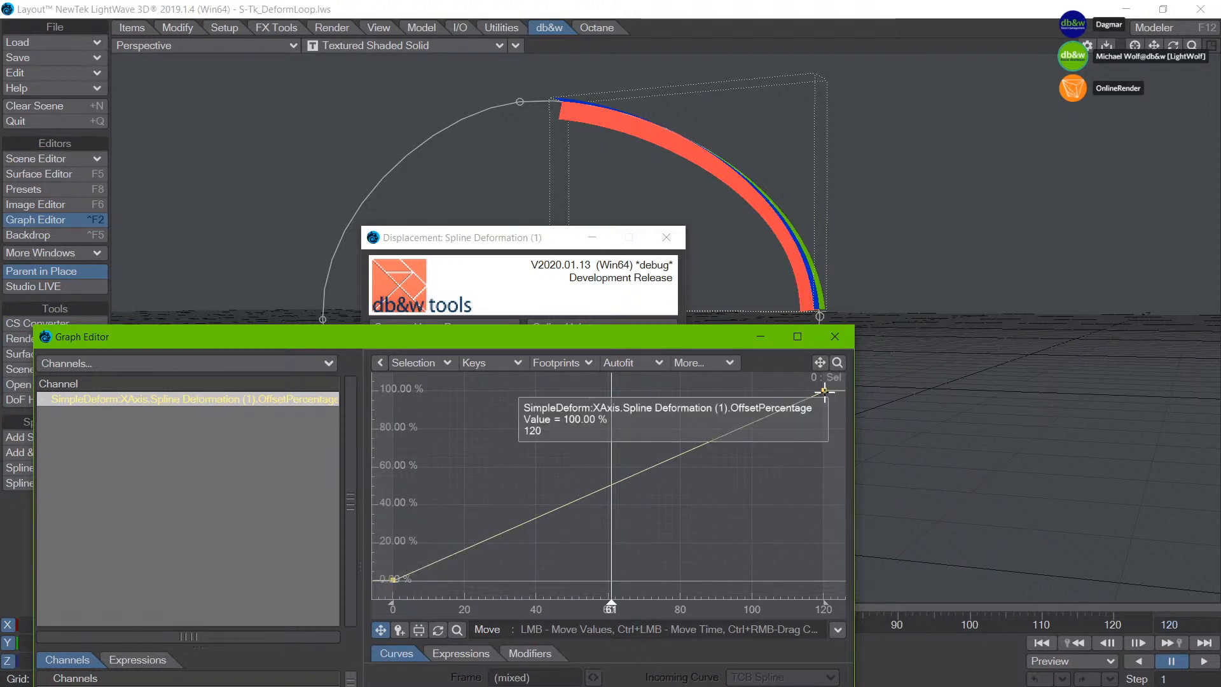
pyautogui.moveTo(674, 339); pyautogui.dragTo(0, 325)
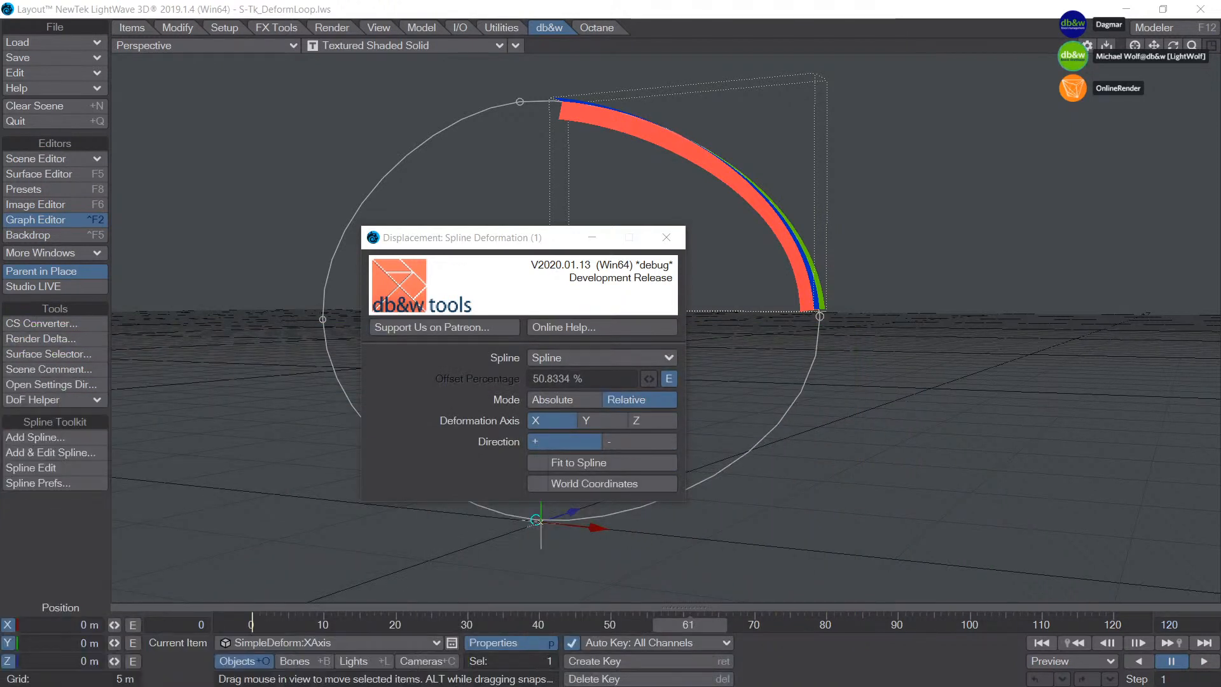
pyautogui.moveTo(429, 242); pyautogui.dragTo(422, 249)
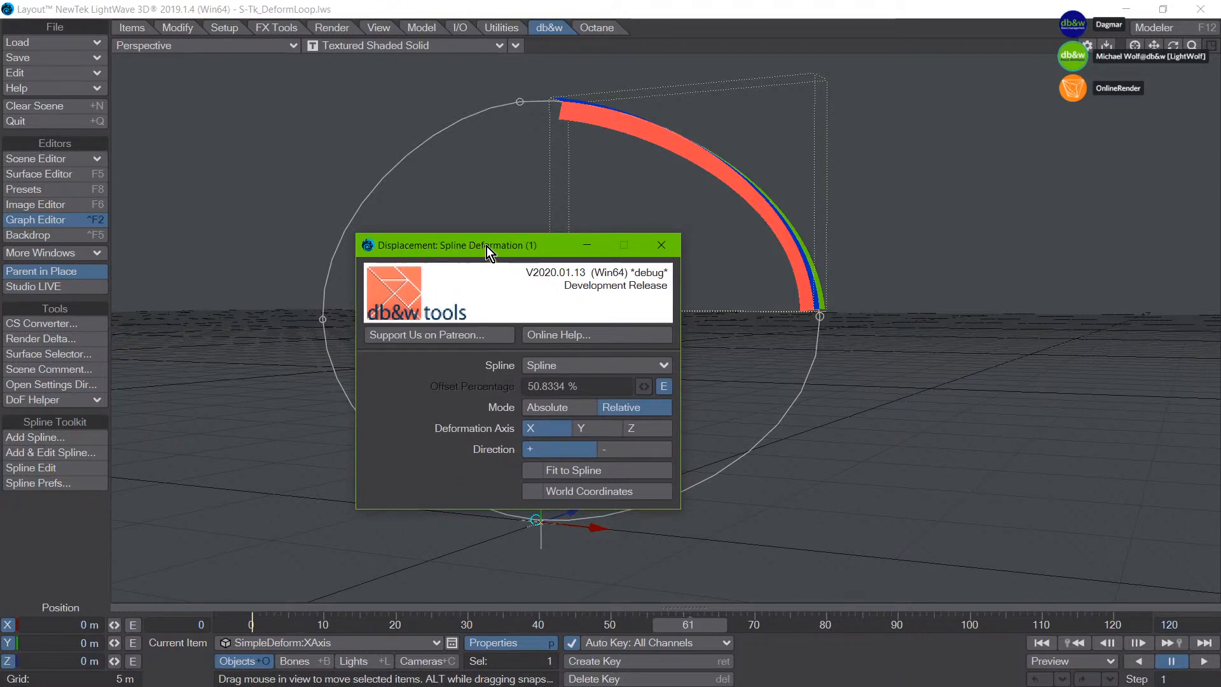
pyautogui.moveTo(489, 247); pyautogui.dragTo(0, 204)
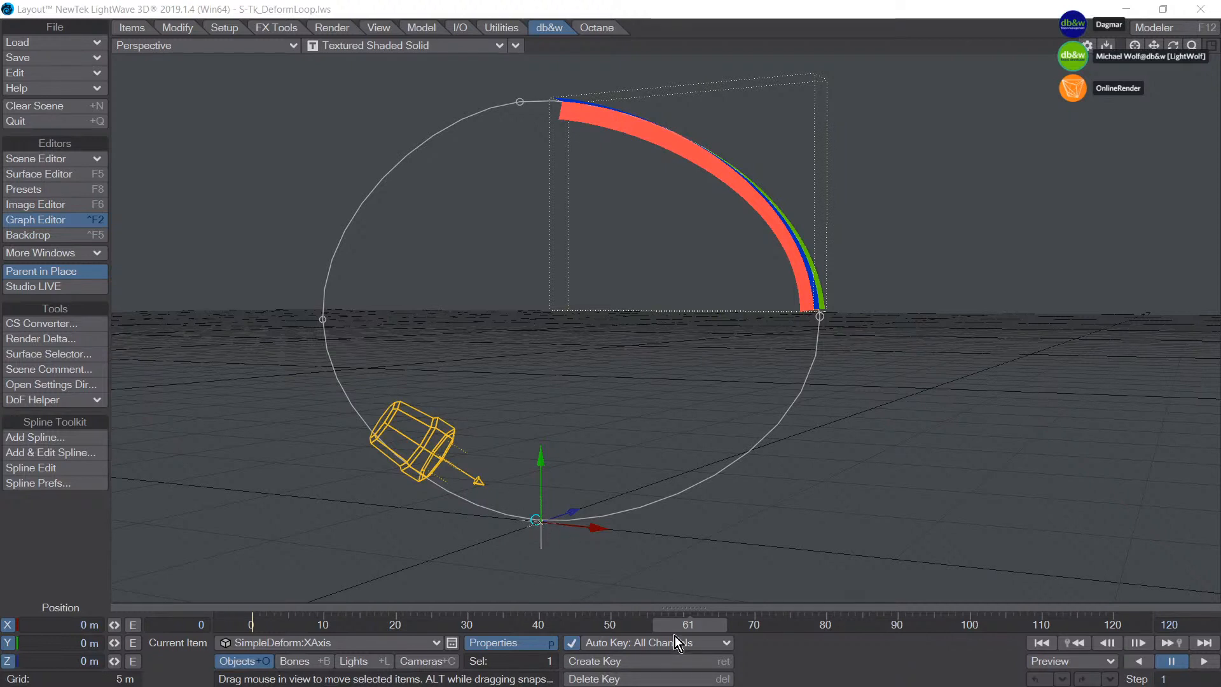
# Step: Return to frame 0, play the animation of the bar travelling around the closed spline, and stop the playback
pyautogui.moveTo(678, 627); pyautogui.dragTo(249, 627)
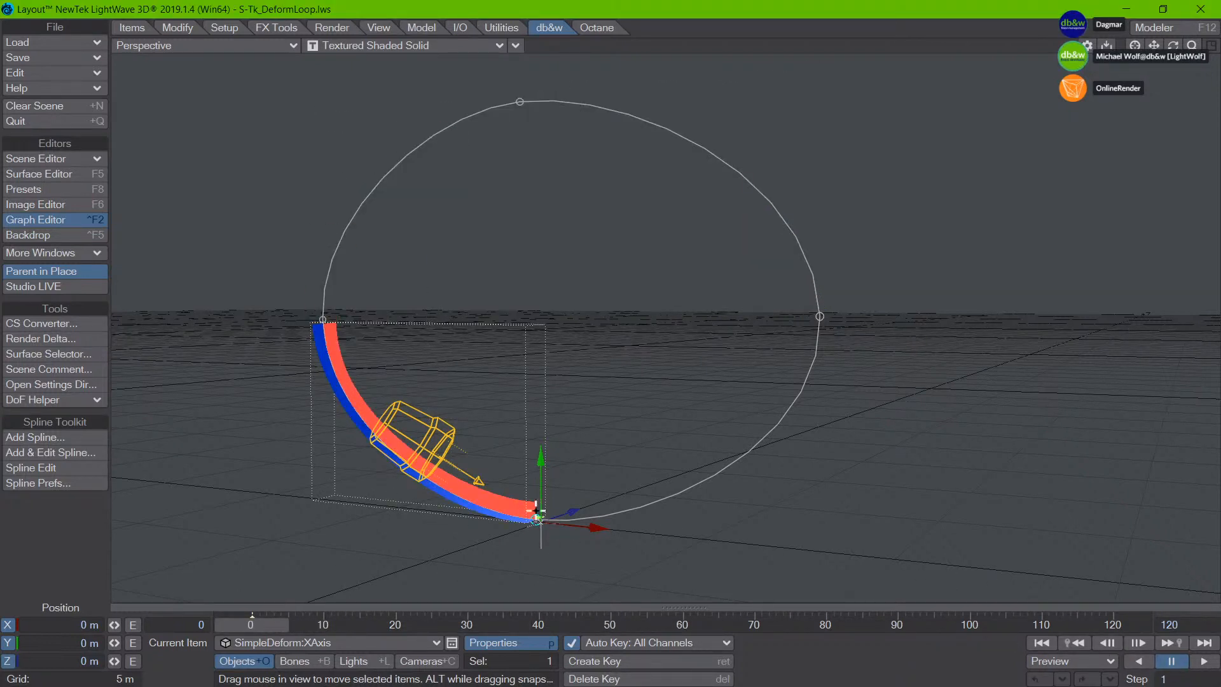
pyautogui.click(1203, 662)
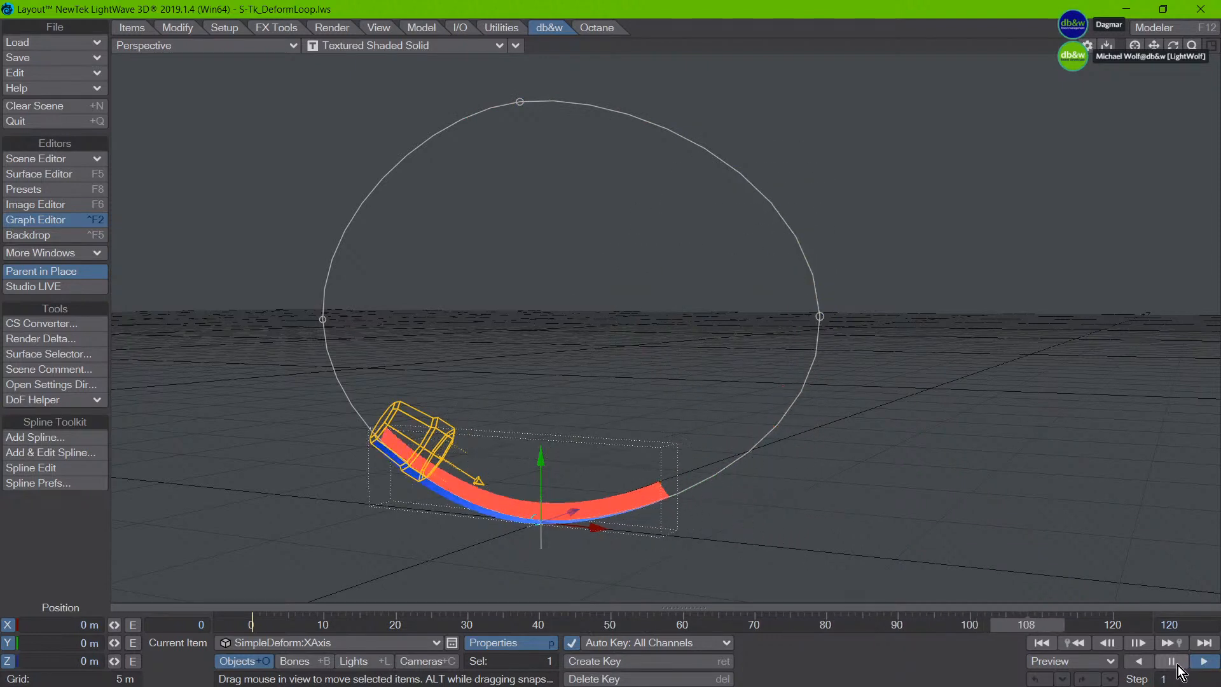
pyautogui.click(1158, 660)
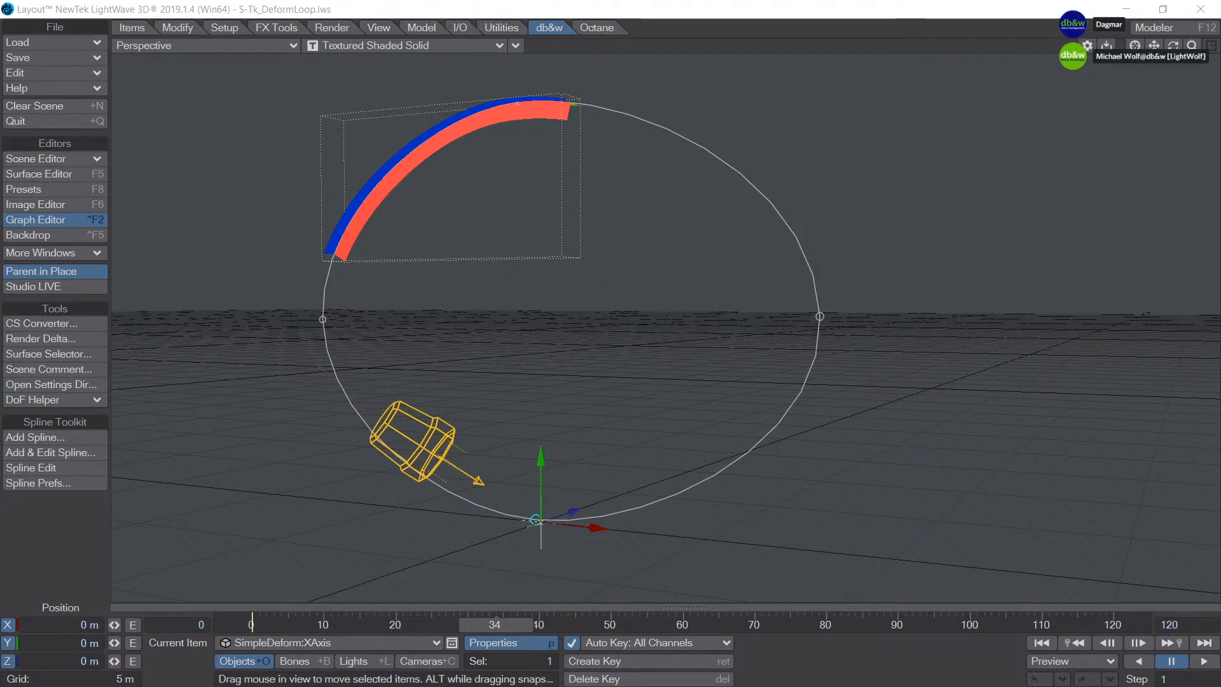
# Step: Load the scene SimpleDeform.lws without saving the loop scene
pyautogui.click(51, 44)
pyautogui.moveTo(86, 101)
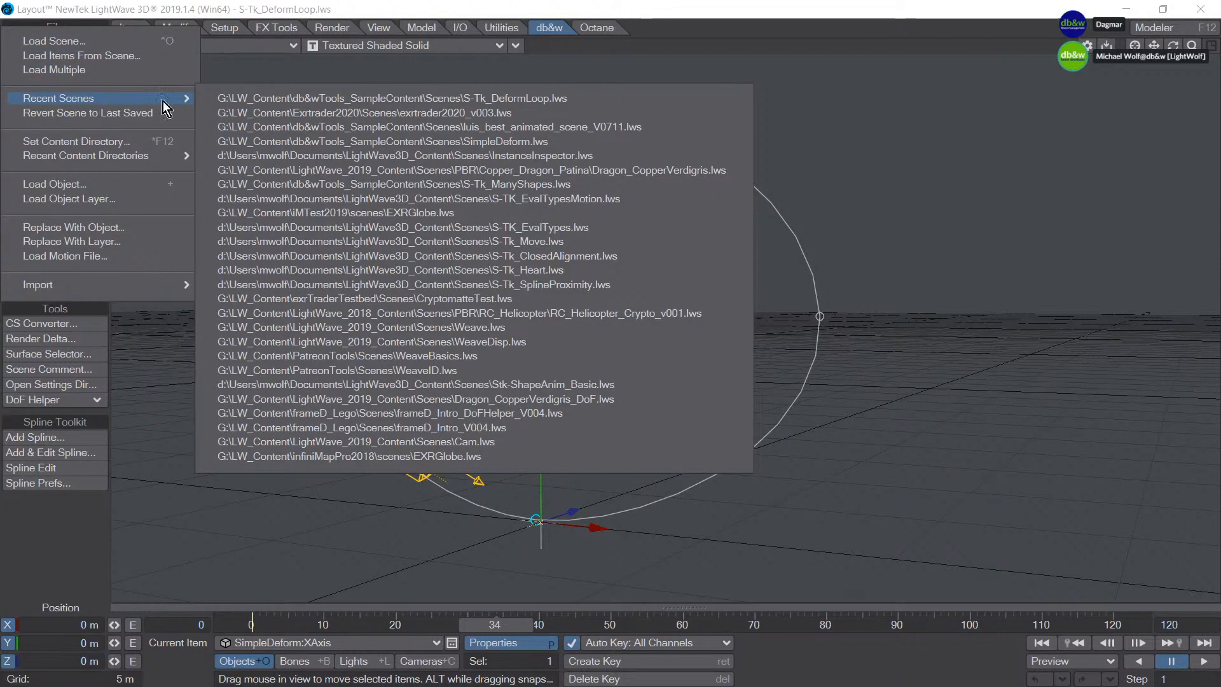
pyautogui.click(79, 47)
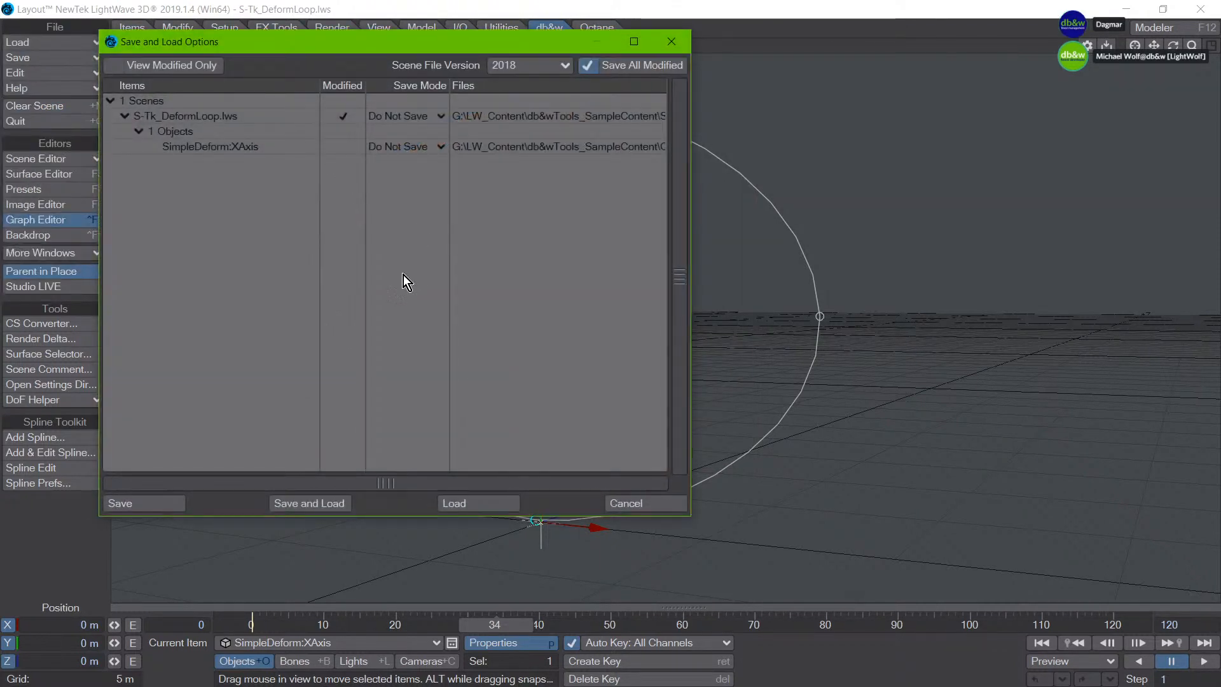
pyautogui.click(468, 508)
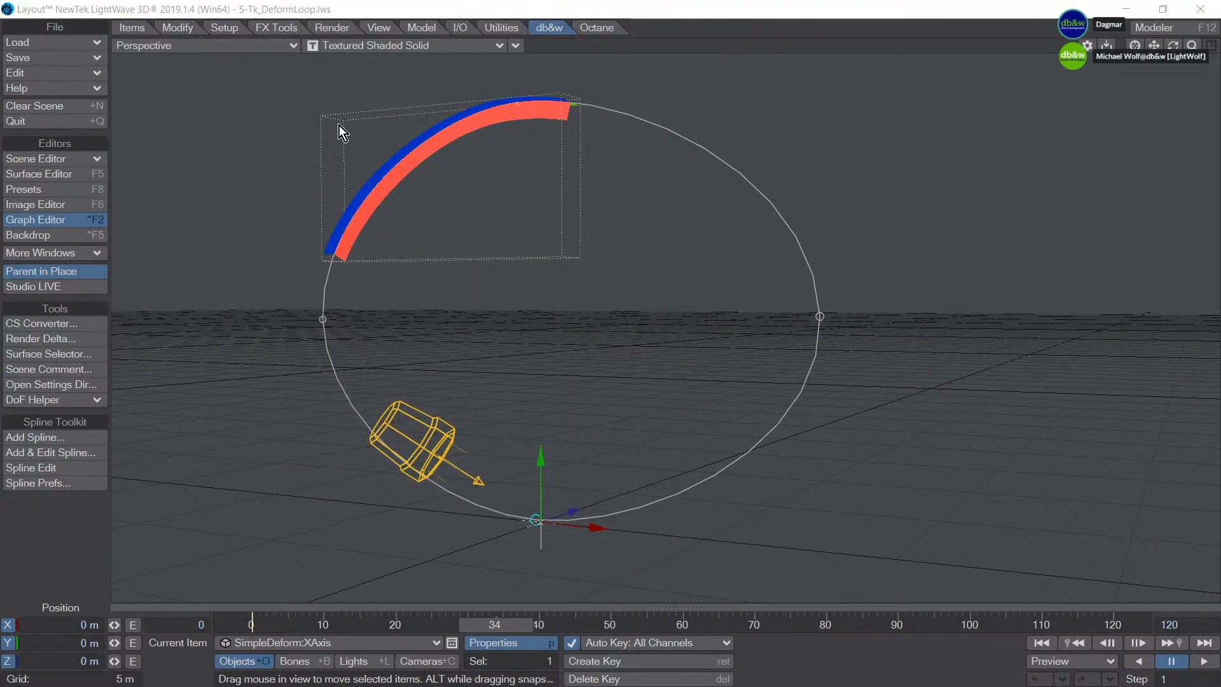
pyautogui.hotkey('ctrl', 'o')
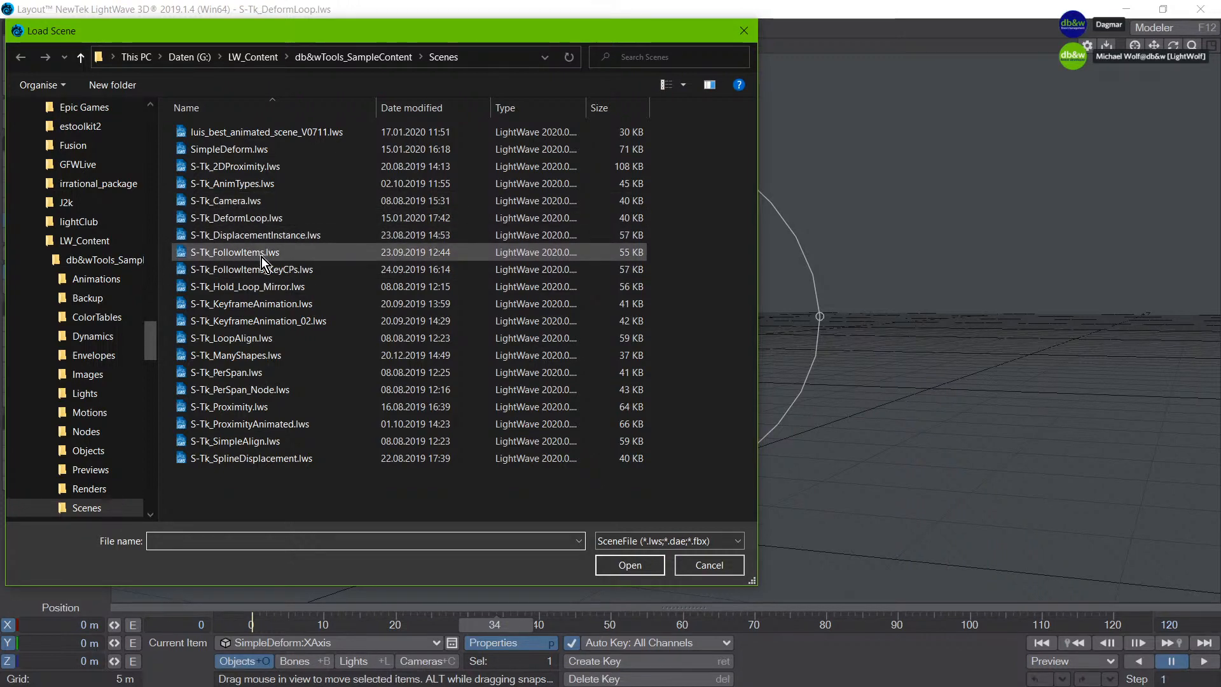
pyautogui.doubleClick(254, 152)
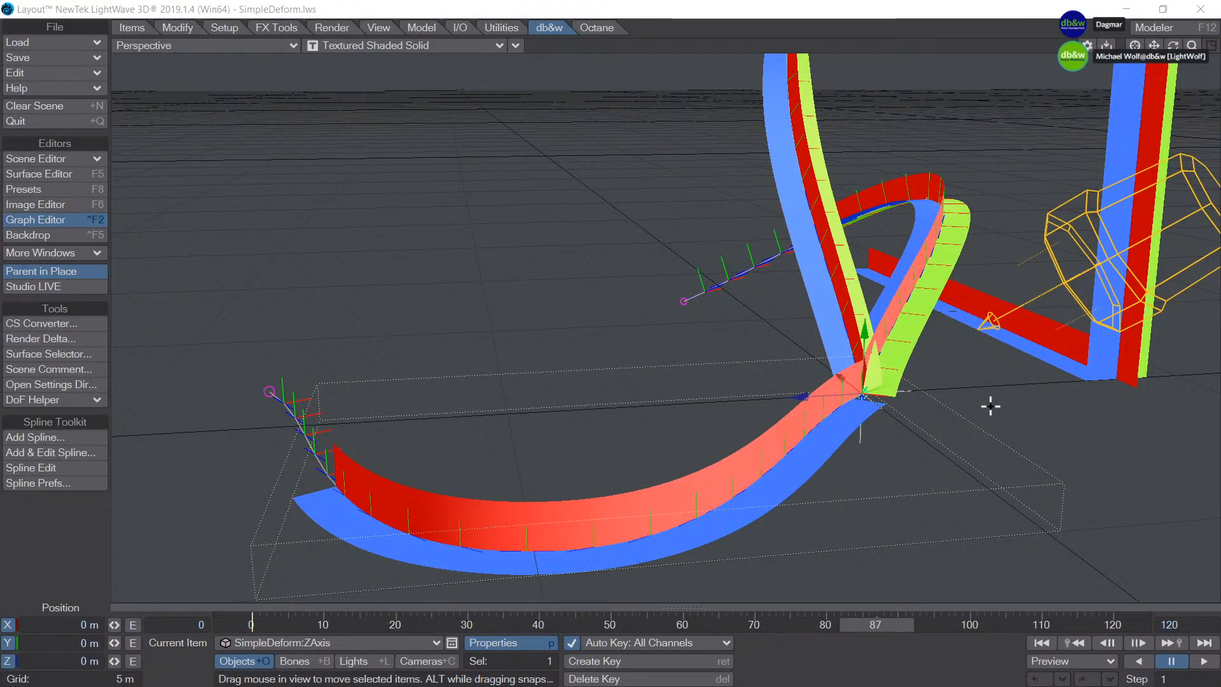
# Step: Examine the spline-deformed bars, selecting SimpleDeform:XAxis (1) and SimpleDeform:YAxis (1) in turn
pyautogui.click(53, 551)
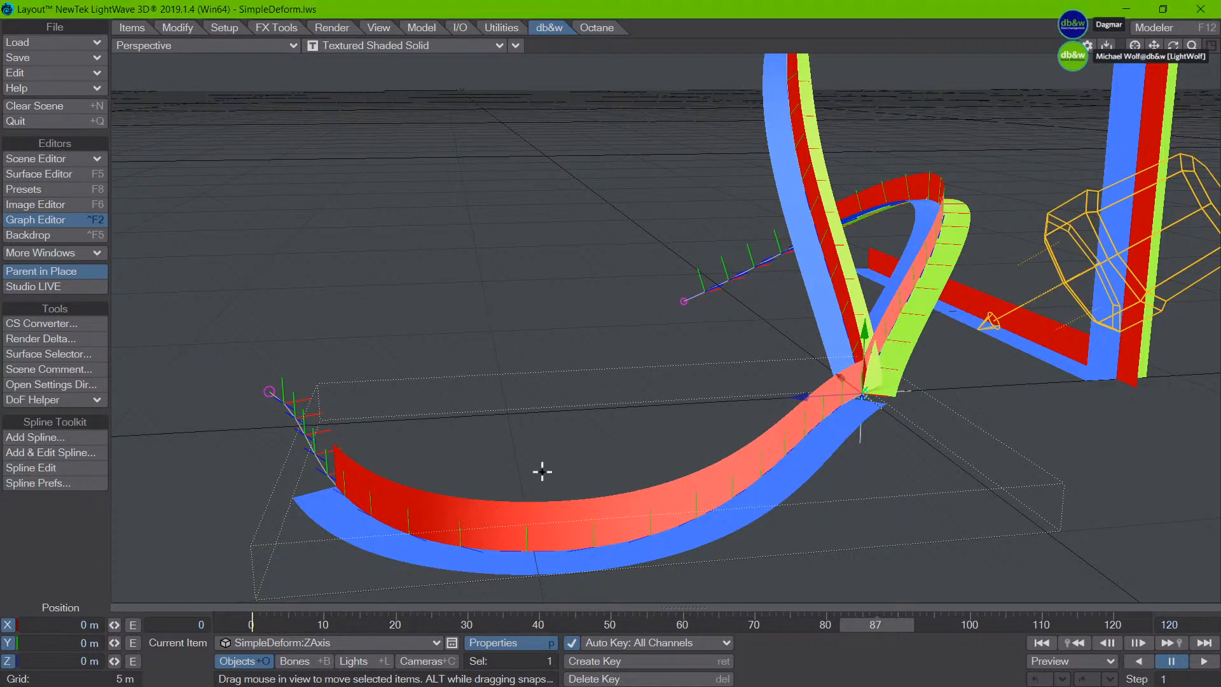
pyautogui.scroll(-2, 534, 471)
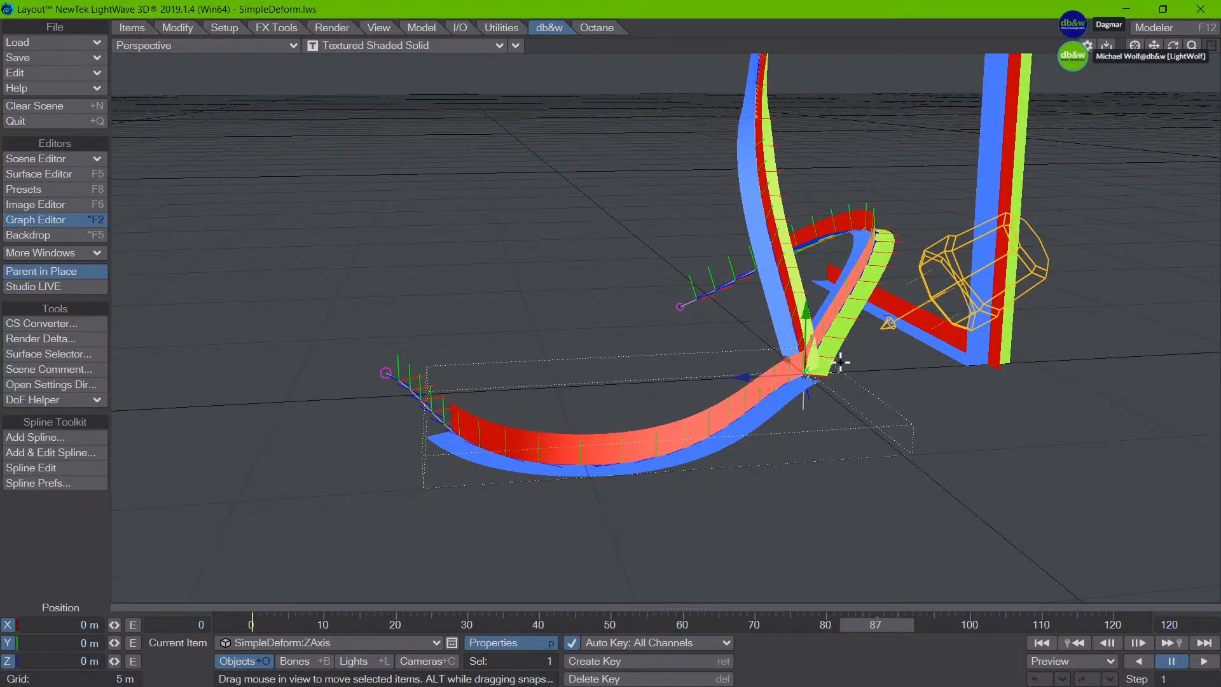
pyautogui.keyDown('alt'); pyautogui.moveTo(910, 387); pyautogui.dragTo(668, 477); pyautogui.keyUp('alt')
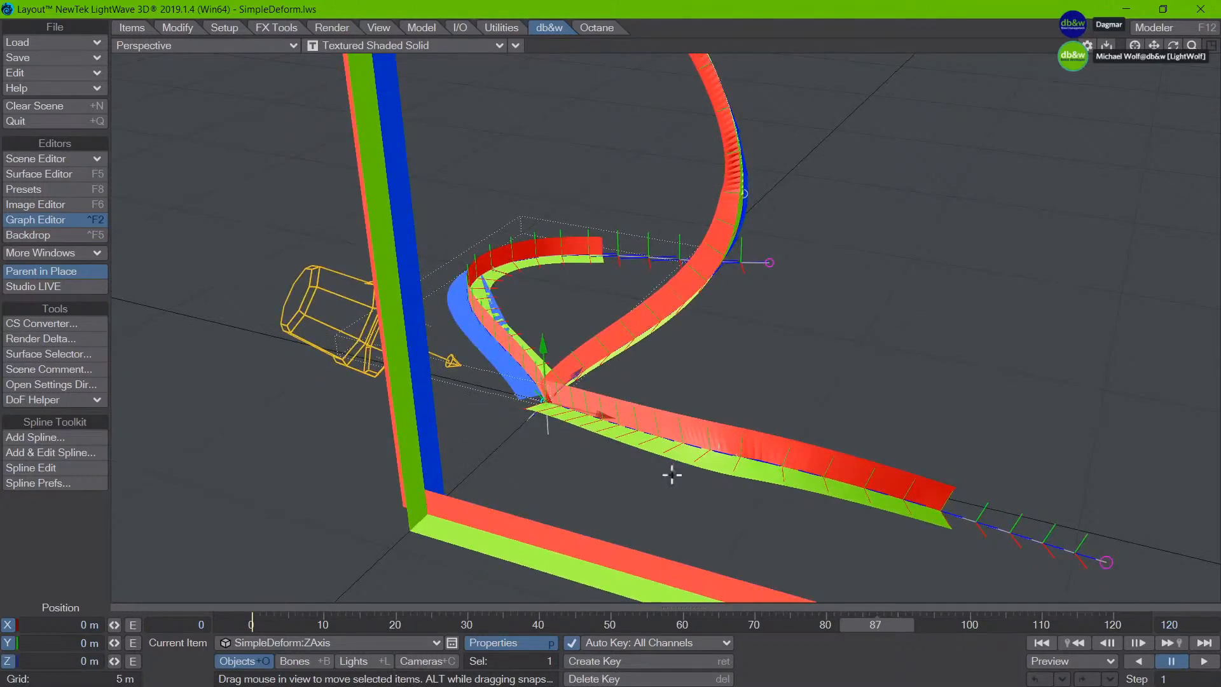
pyautogui.click(750, 450)
pyautogui.keyDown('alt'); pyautogui.moveTo(653, 422); pyautogui.dragTo(585, 392); pyautogui.keyUp('alt')
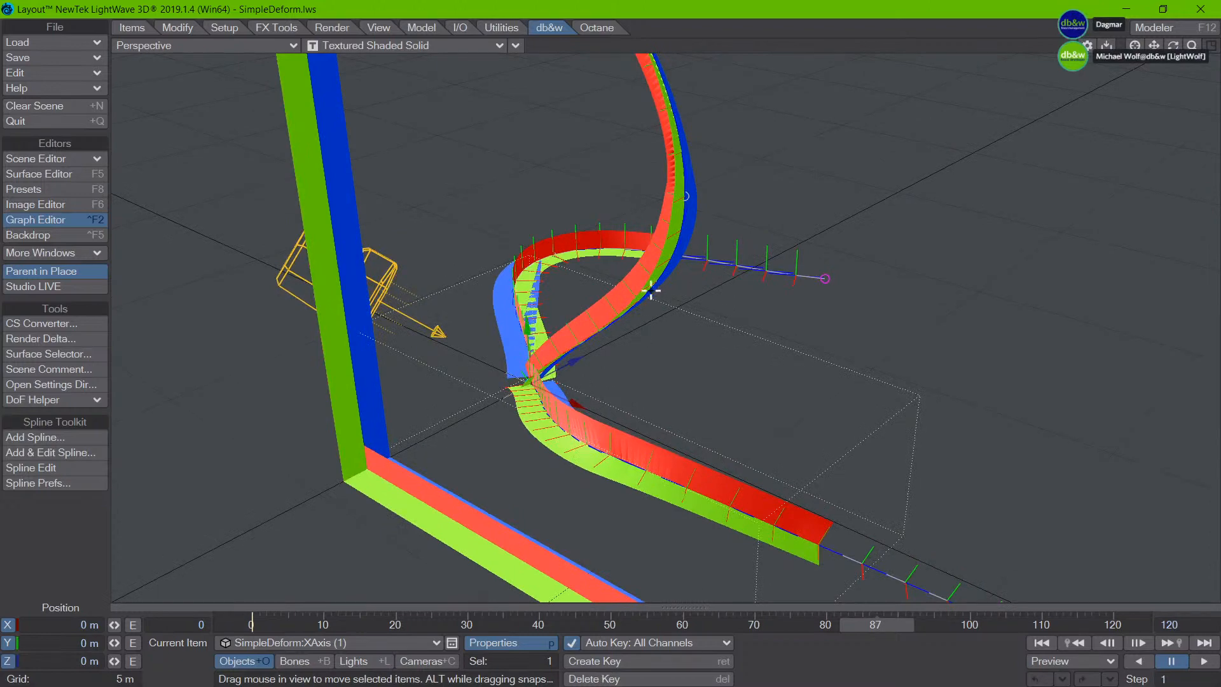
pyautogui.click(654, 271)
pyautogui.scroll(-3, 635, 307)
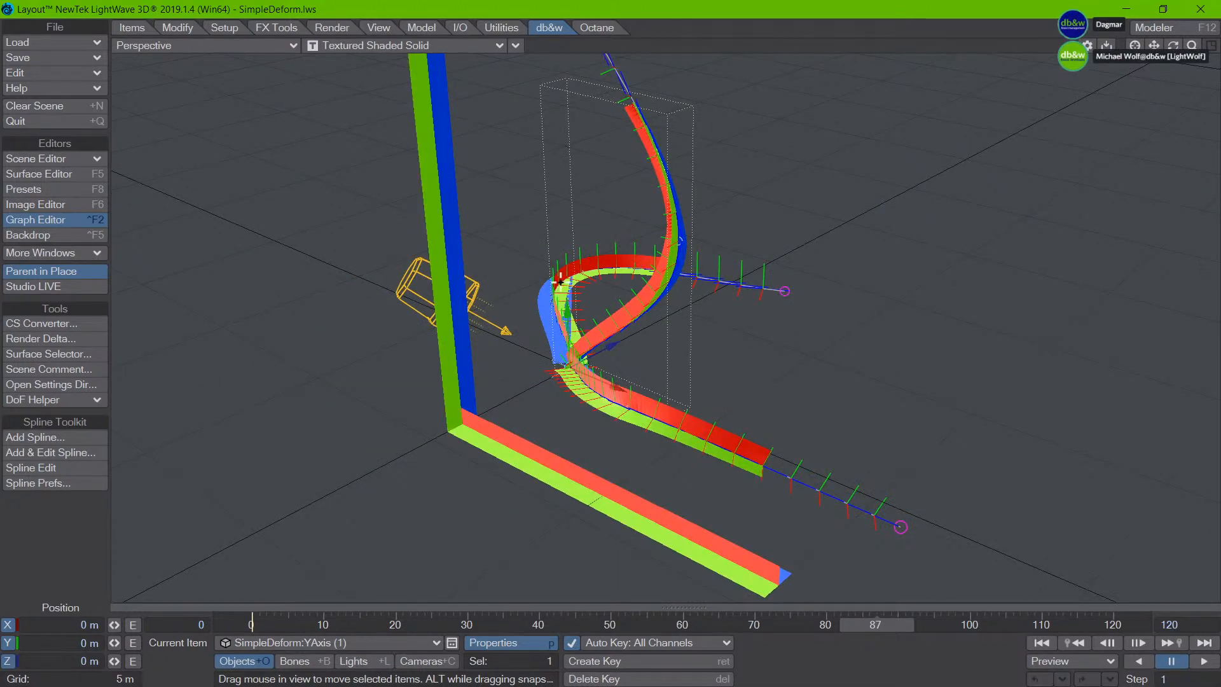
# Step: Select the SimpleDeform:ZAxis bar and open its object properties
pyautogui.click(600, 329)
pyautogui.press('p')
pyautogui.press('p')
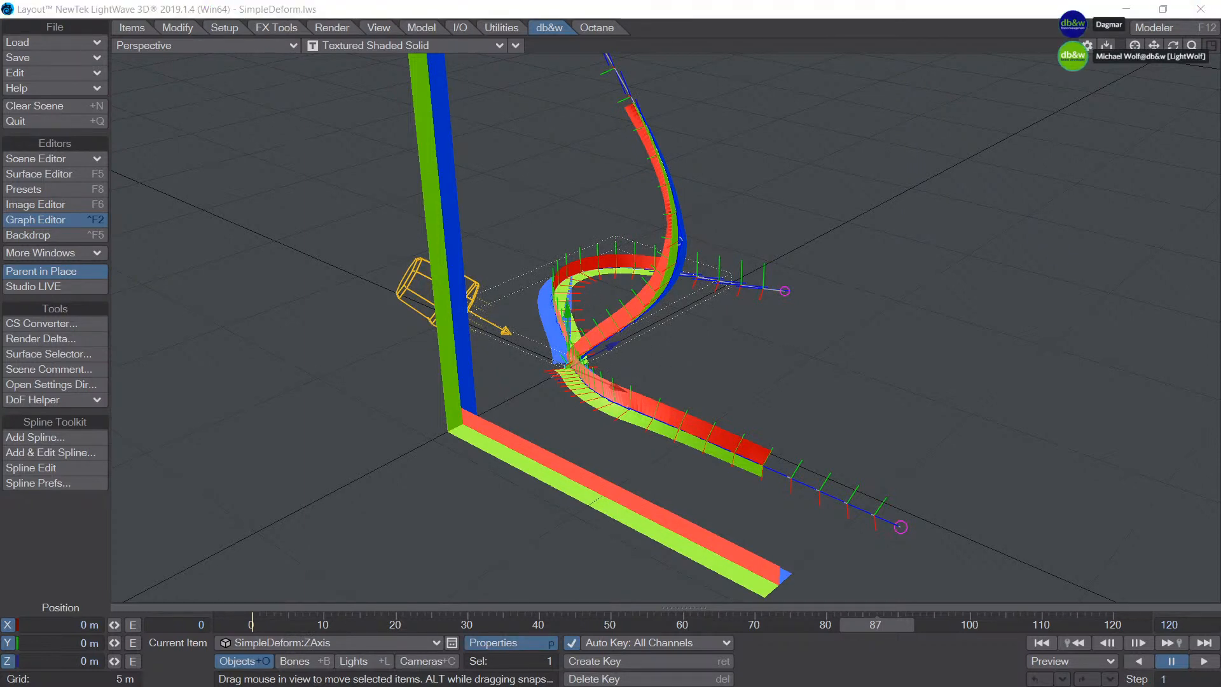
# Step: Open the Spline Deformation (1) node's settings for the Z-axis bar and close its displacement node editor
pyautogui.moveTo(538, 686); pyautogui.dragTo(624, 406)
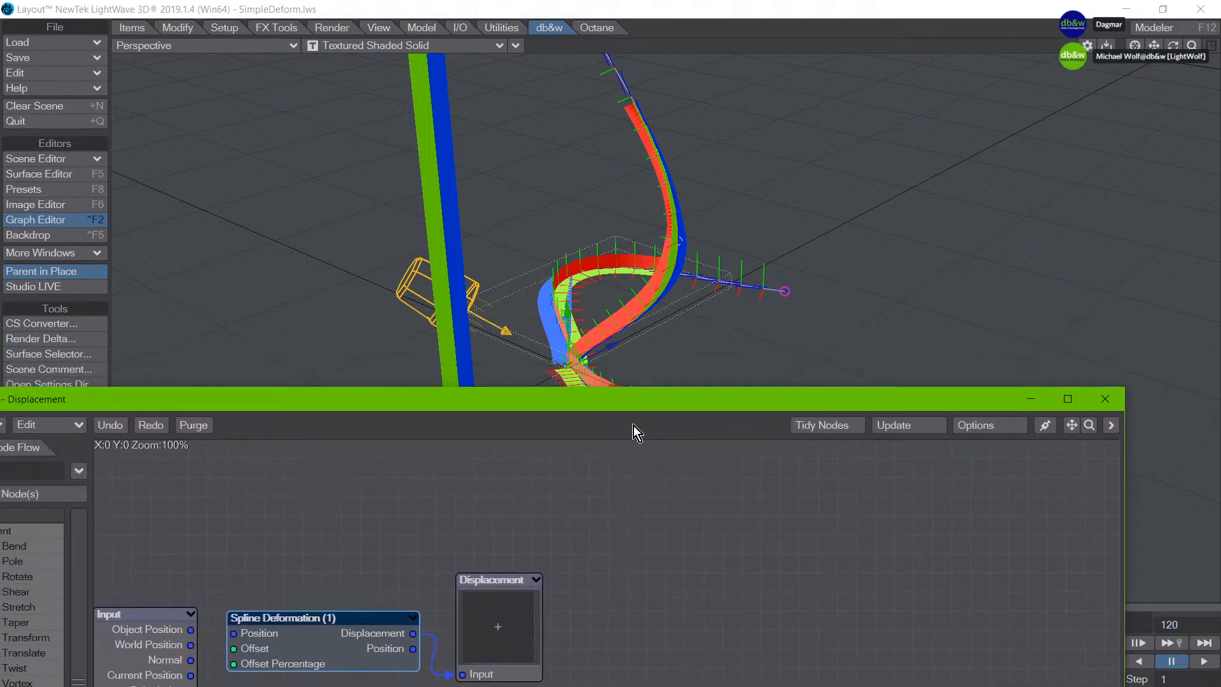
pyautogui.doubleClick(314, 655)
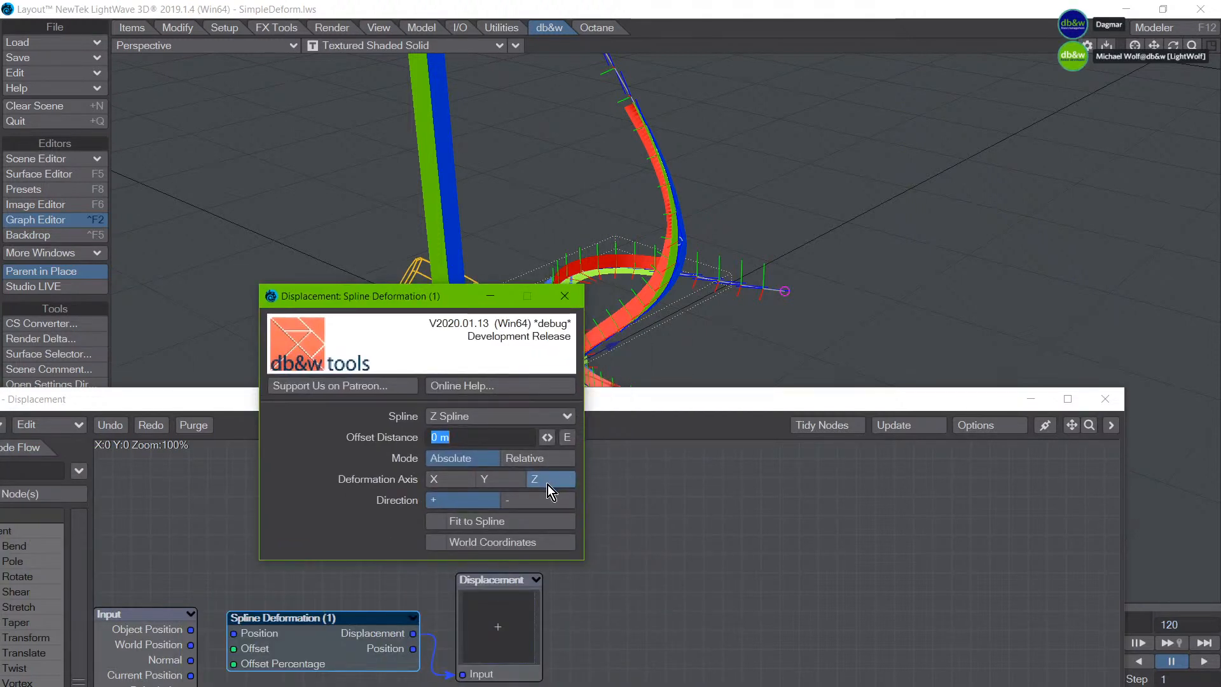
pyautogui.moveTo(365, 302); pyautogui.dragTo(257, 338)
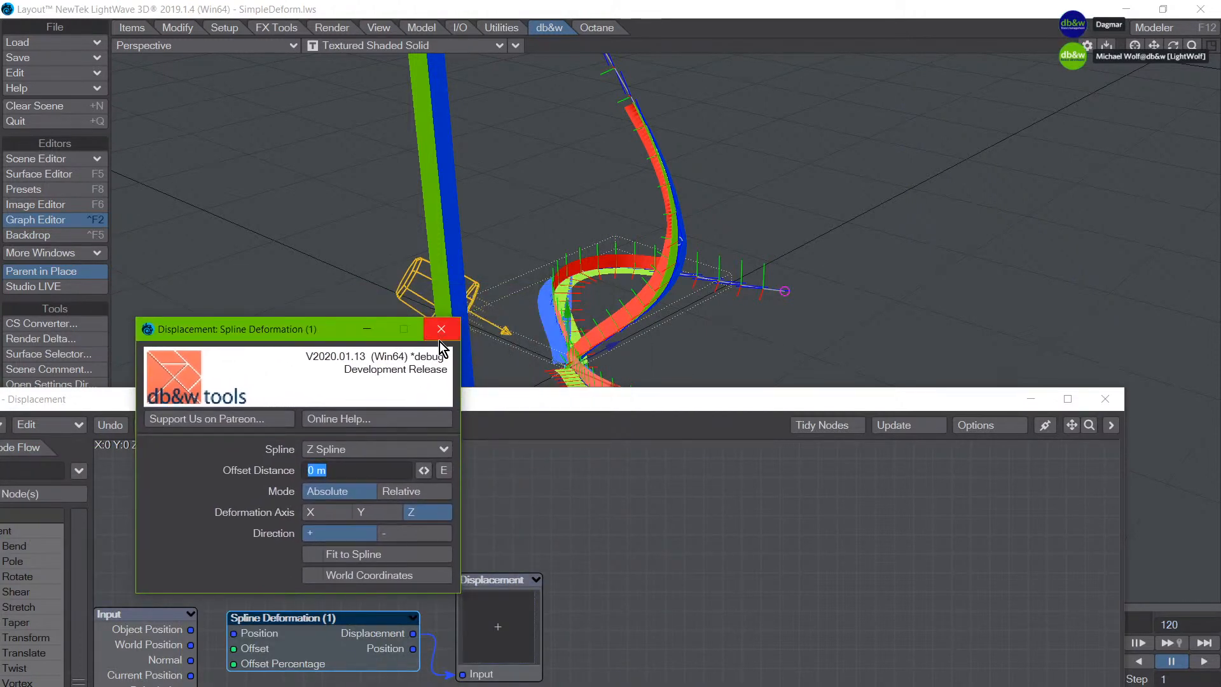
pyautogui.click(457, 328)
pyautogui.click(1105, 400)
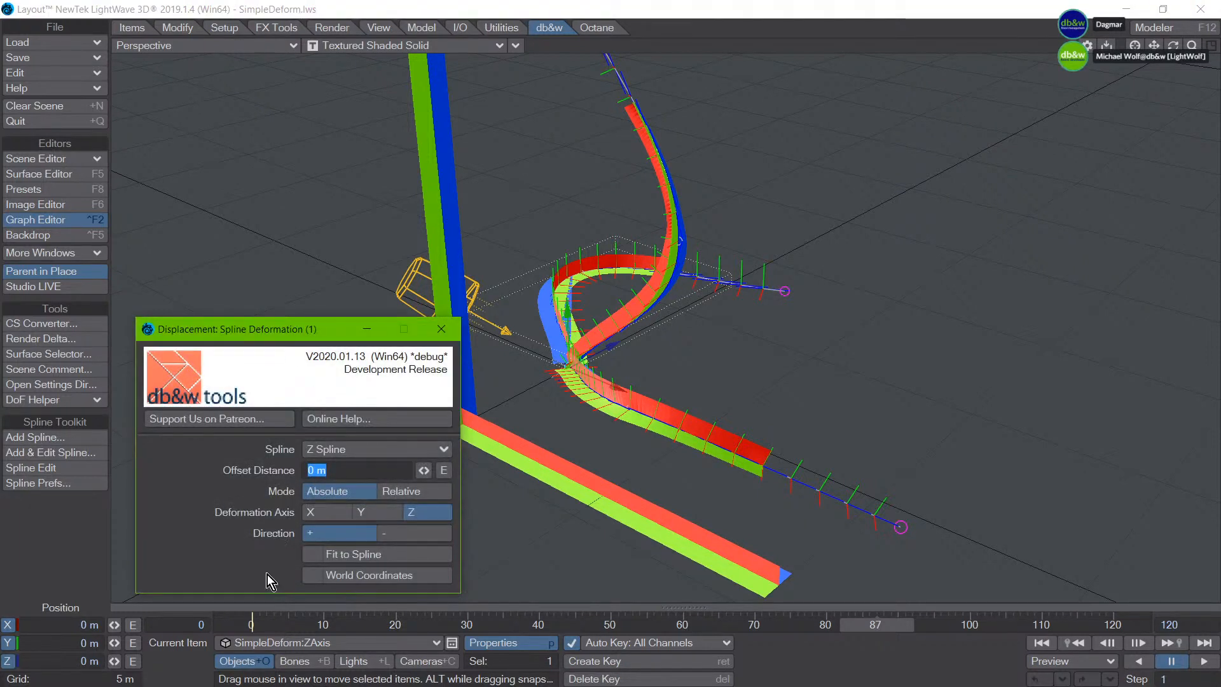
# Step: Review the Z-axis bar's deformation spline, offset, mode, axis and direction settings, and close the settings window
pyautogui.click(222, 525)
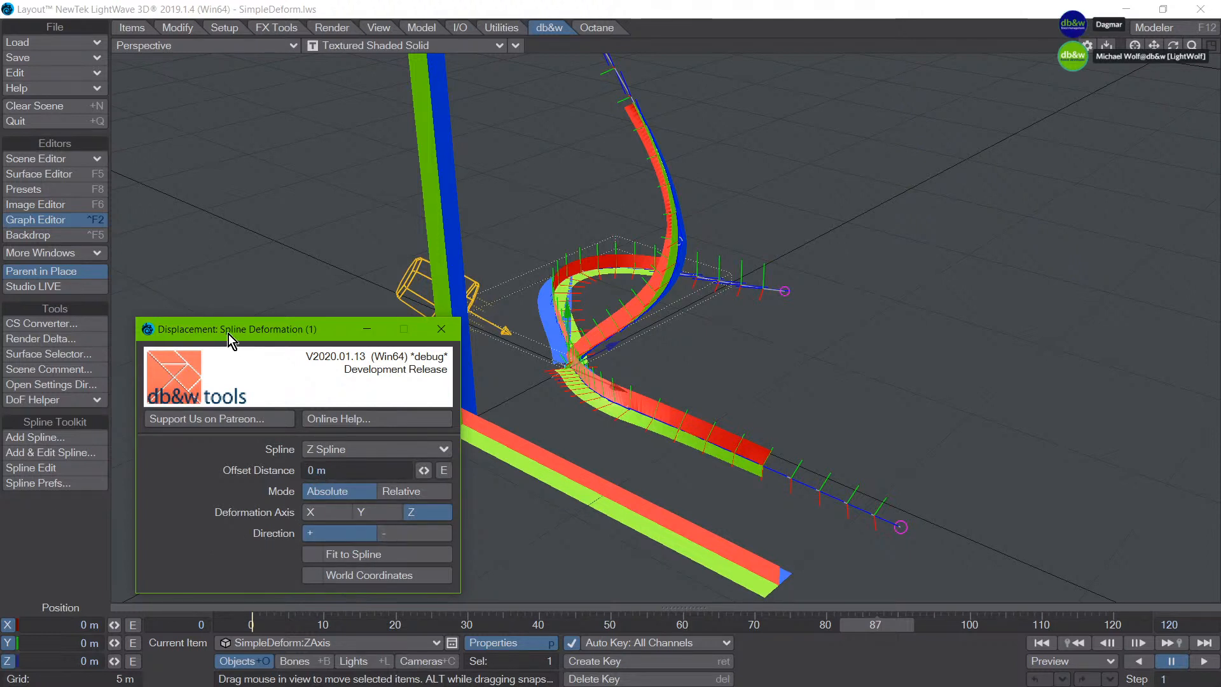
pyautogui.moveTo(227, 334); pyautogui.dragTo(159, 400)
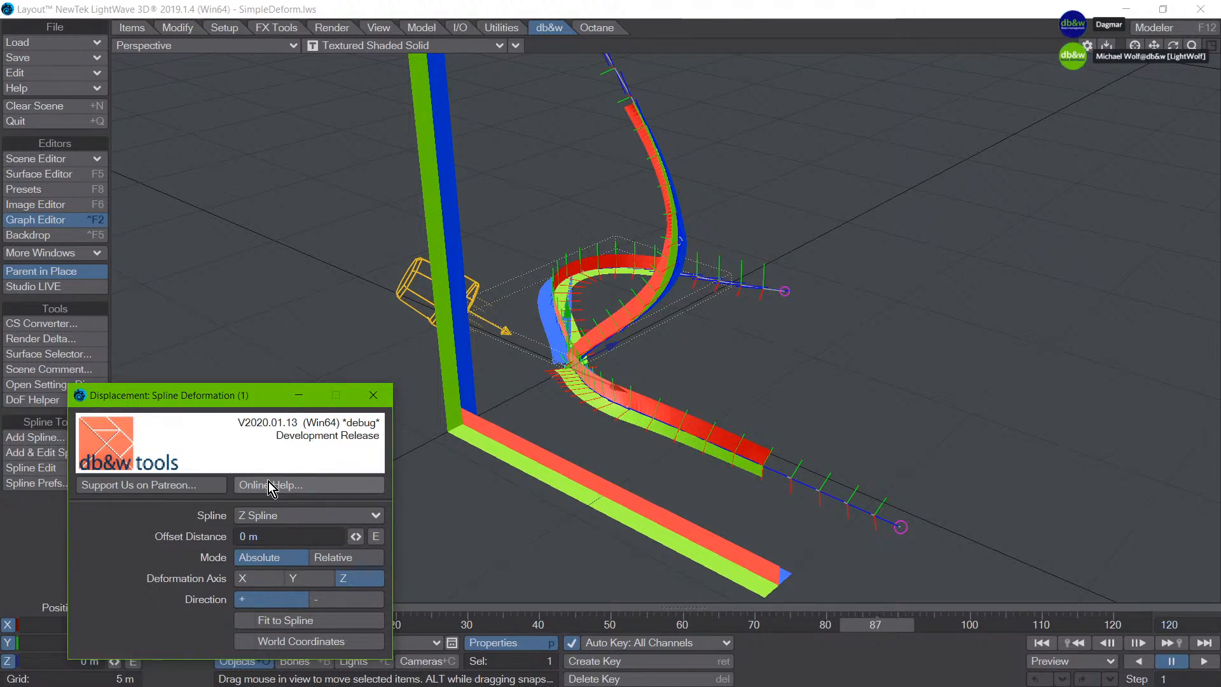
pyautogui.click(268, 483)
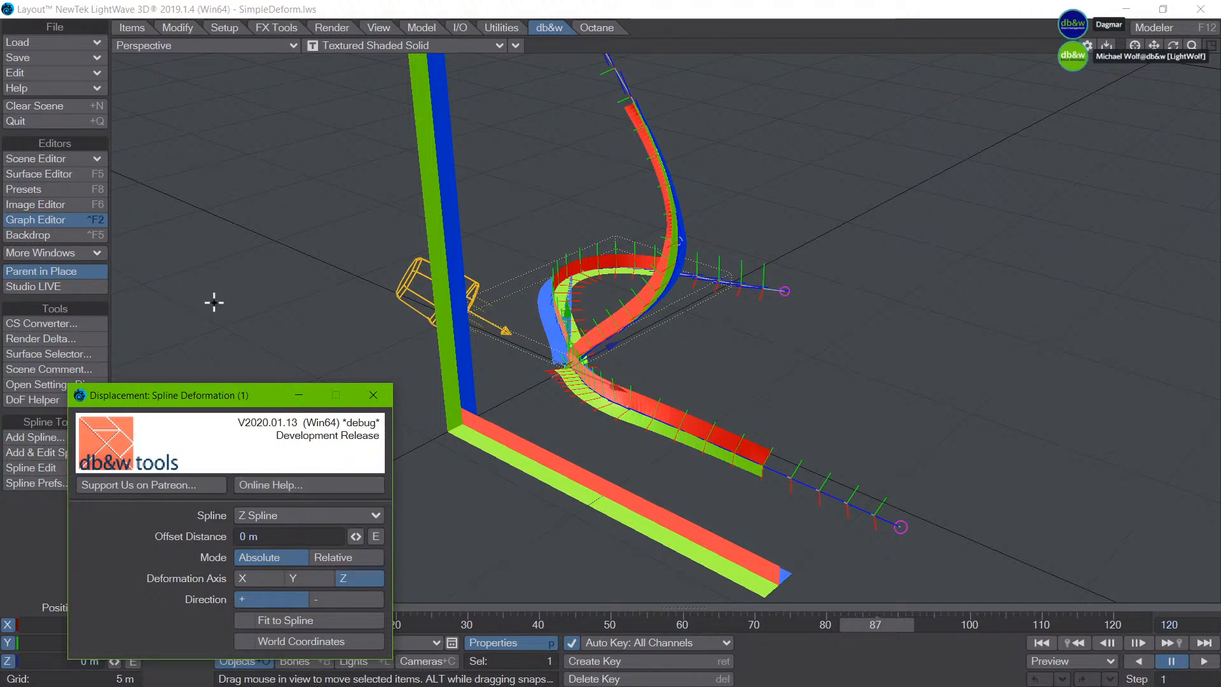
pyautogui.moveTo(183, 395); pyautogui.dragTo(154, 164)
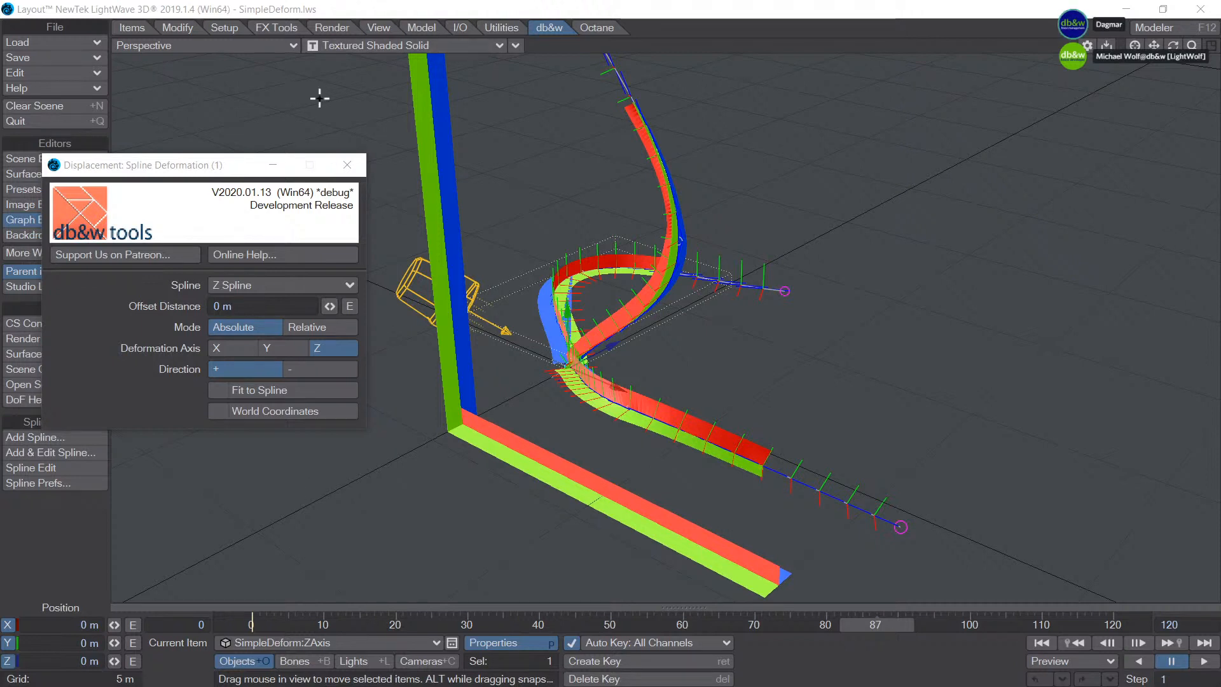
pyautogui.moveTo(200, 162); pyautogui.dragTo(253, 132)
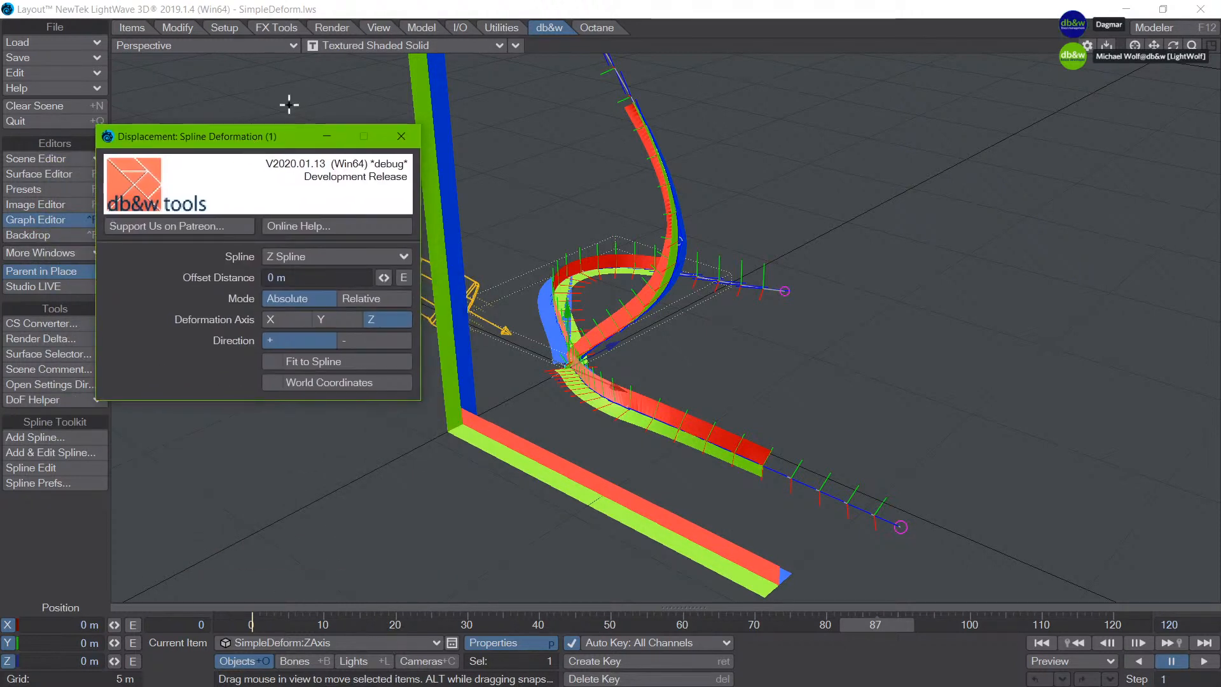
pyautogui.click(401, 136)
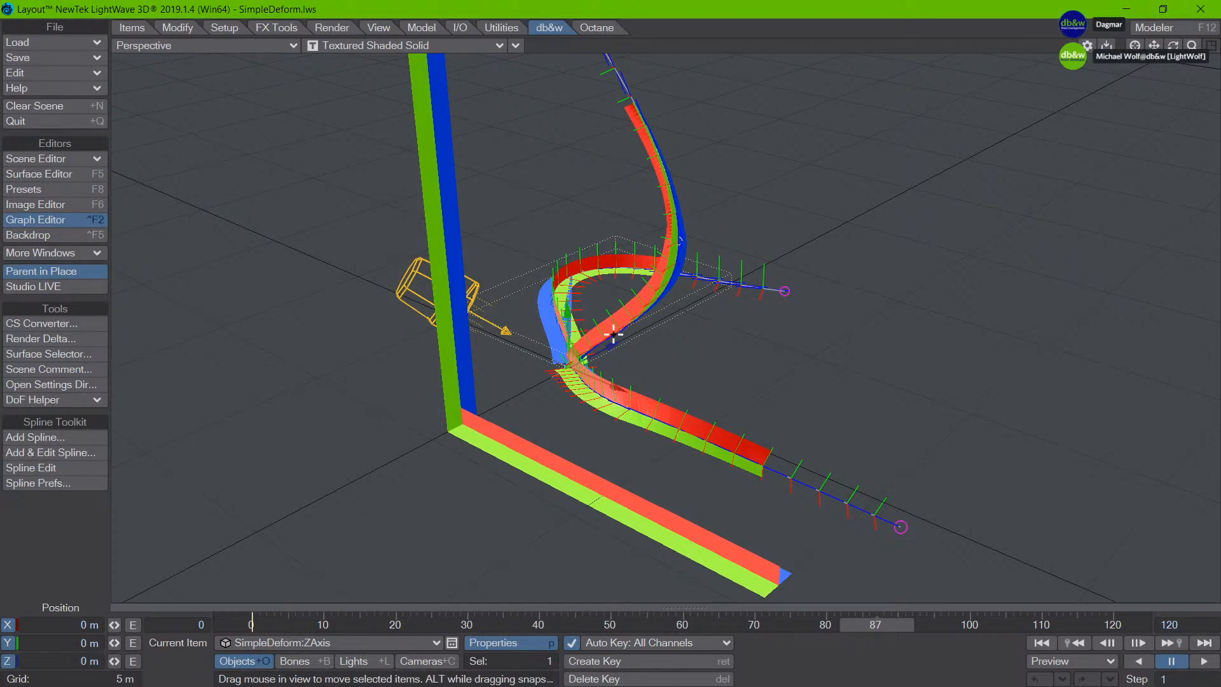
# Step: Clear the scene without saving it and load the object SimpleDeform.lwo
pyautogui.hotkey('shift', 'n')
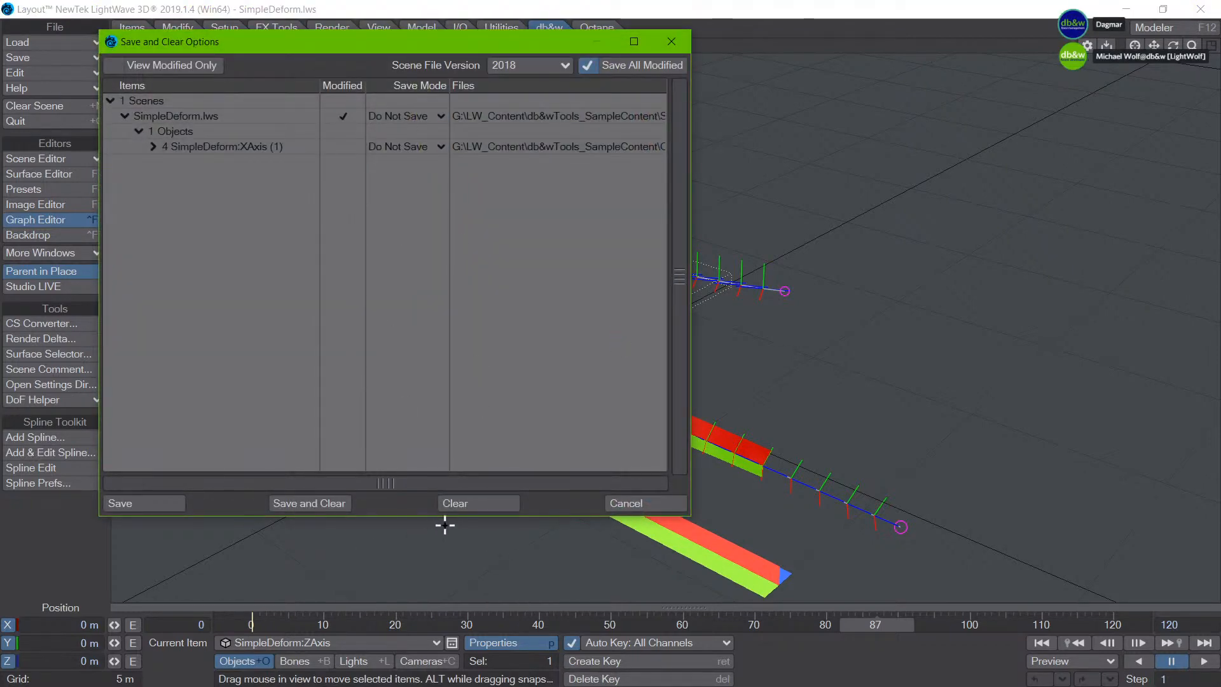
pyautogui.click(468, 505)
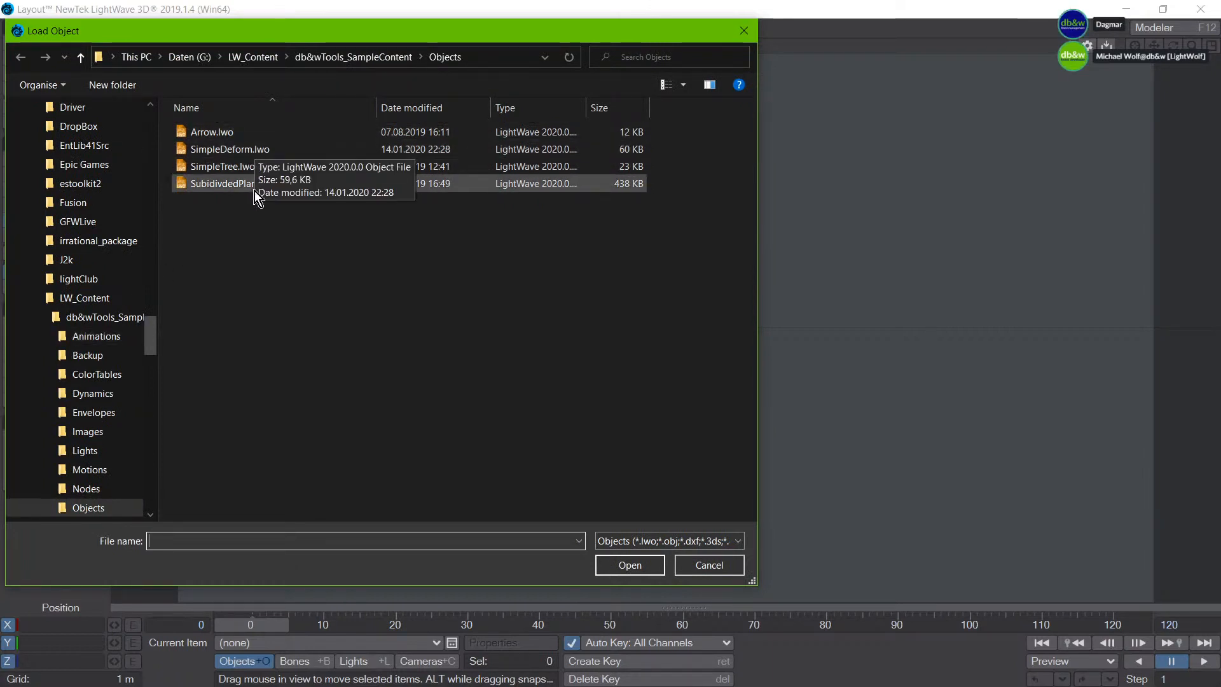
pyautogui.doubleClick(247, 152)
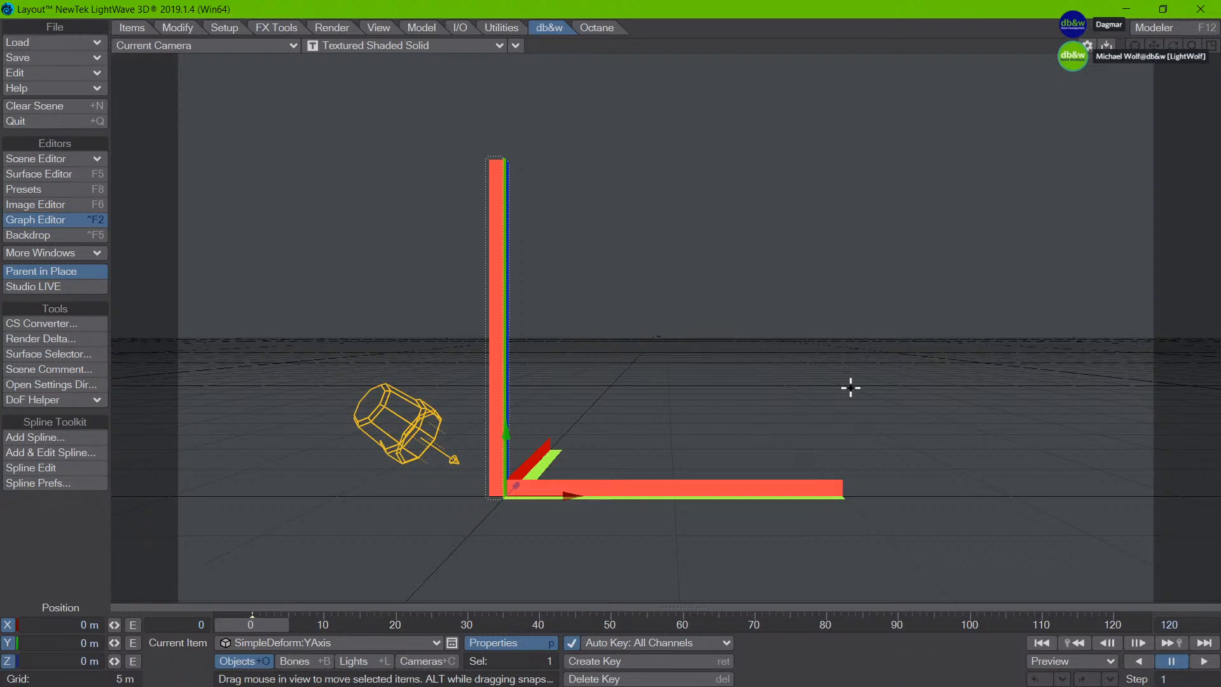
# Step: Move the X-axis and Z-axis bars down out of the camera view, with the Z-axis bar at about -19.2 m in Y
pyautogui.press('Down')
pyautogui.press('Down')
pyautogui.moveTo(515, 518); pyautogui.dragTo(979, 515, button='right')
pyautogui.moveTo(534, 510); pyautogui.dragTo(531, 537, button='right')
pyautogui.click(520, 472)
pyautogui.moveTo(521, 473); pyautogui.dragTo(1089, 465, button='right')
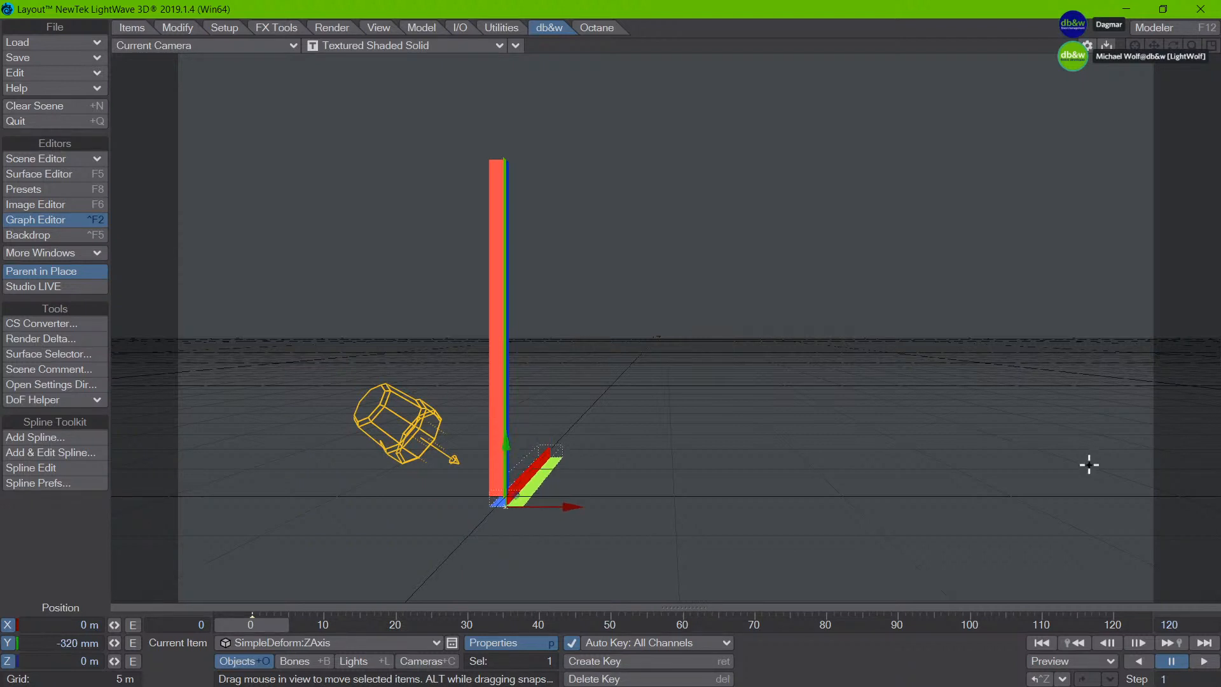
pyautogui.moveTo(505, 506); pyautogui.dragTo(452, 502, button='right')
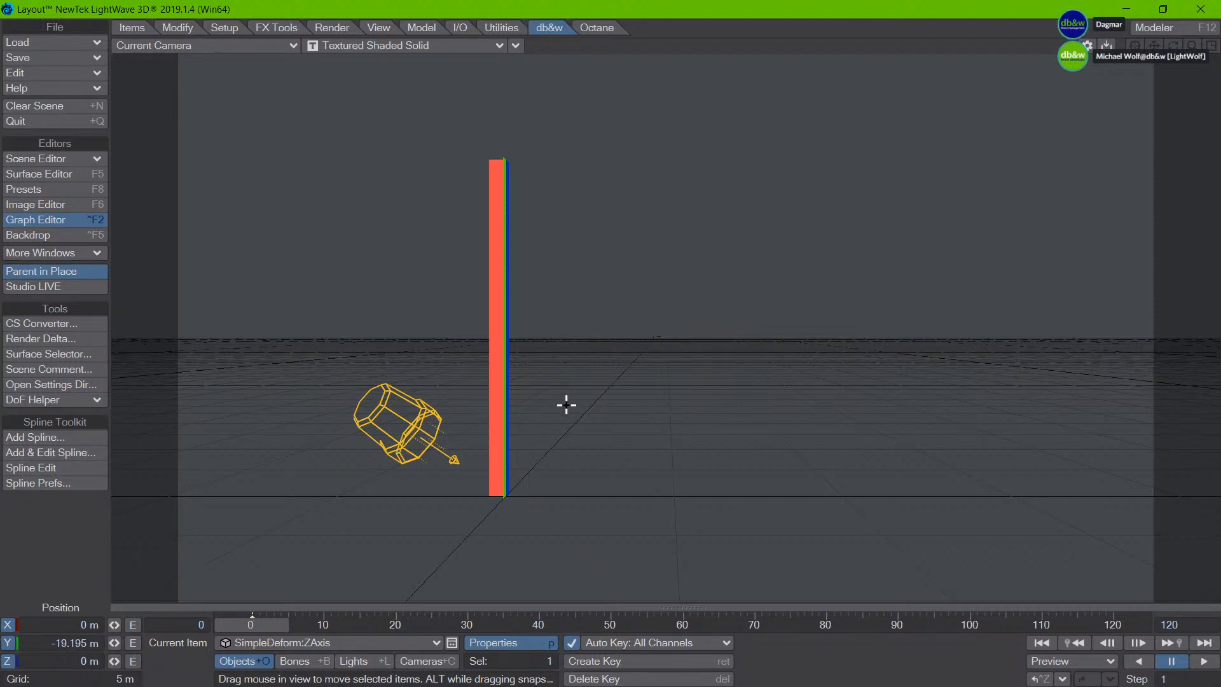
# Step: Add a spline in the Back (XY) view, with its first knot at the Y-axis bar's base and a second knot beside the light
pyautogui.press('4')
pyautogui.keyDown('alt'); pyautogui.moveTo(483, 77); pyautogui.dragTo(620, 366); pyautogui.keyUp('alt')
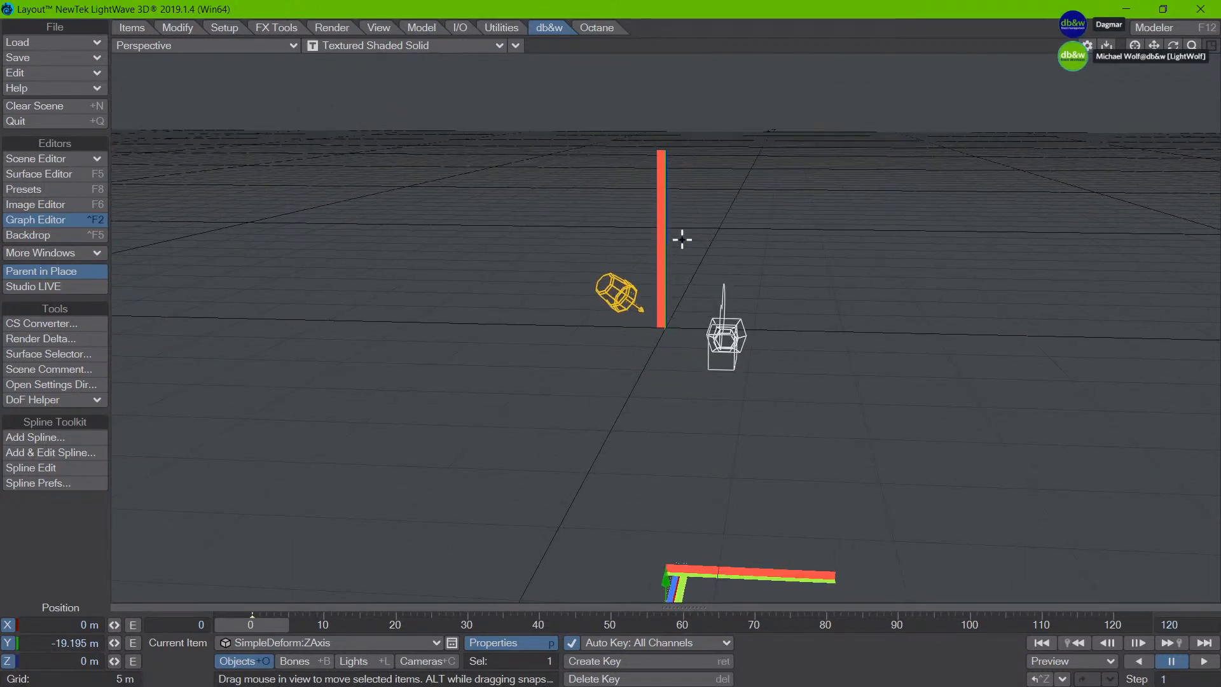
pyautogui.press('.')
pyautogui.press('1')
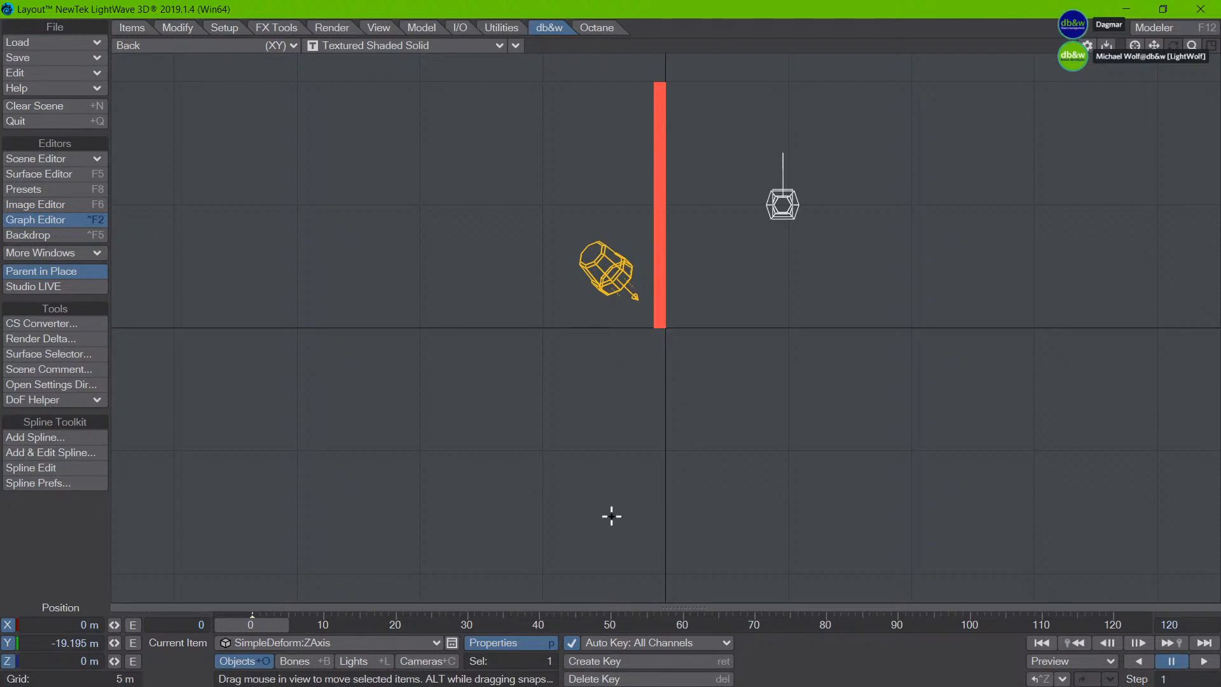
pyautogui.keyDown('alt'); pyautogui.keyDown('shift'); pyautogui.moveTo(532, 349); pyautogui.dragTo(490, 435); pyautogui.keyUp('shift'); pyautogui.keyUp('alt')
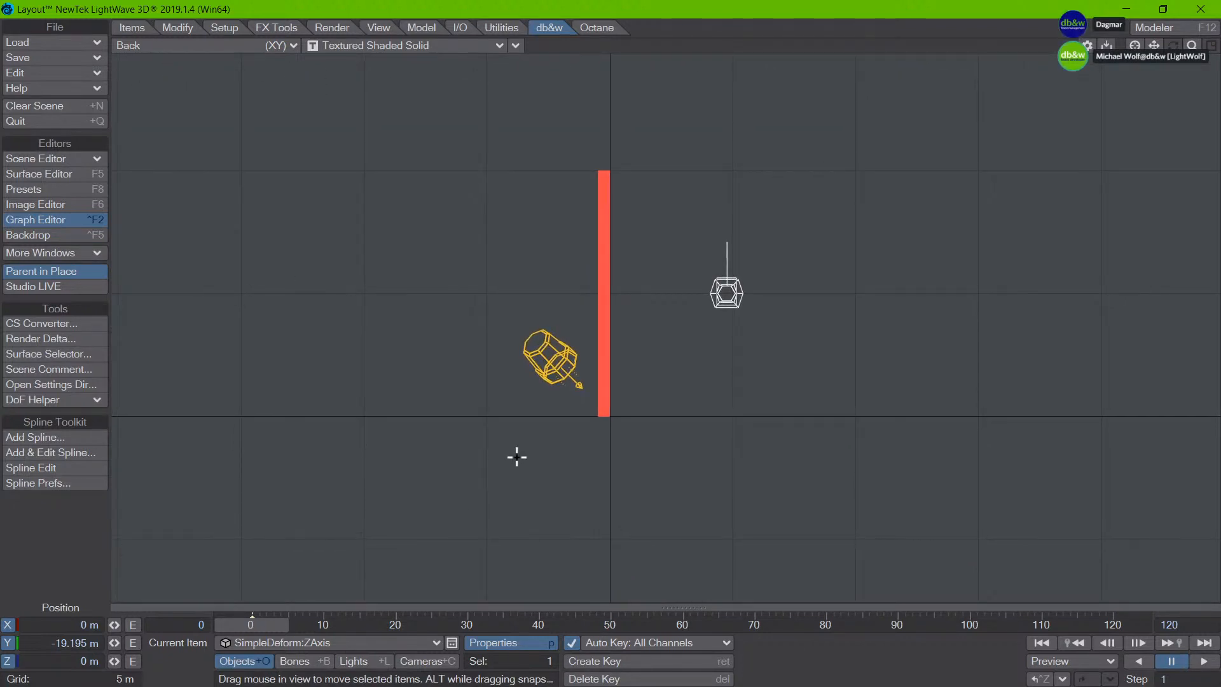
pyautogui.press('.')
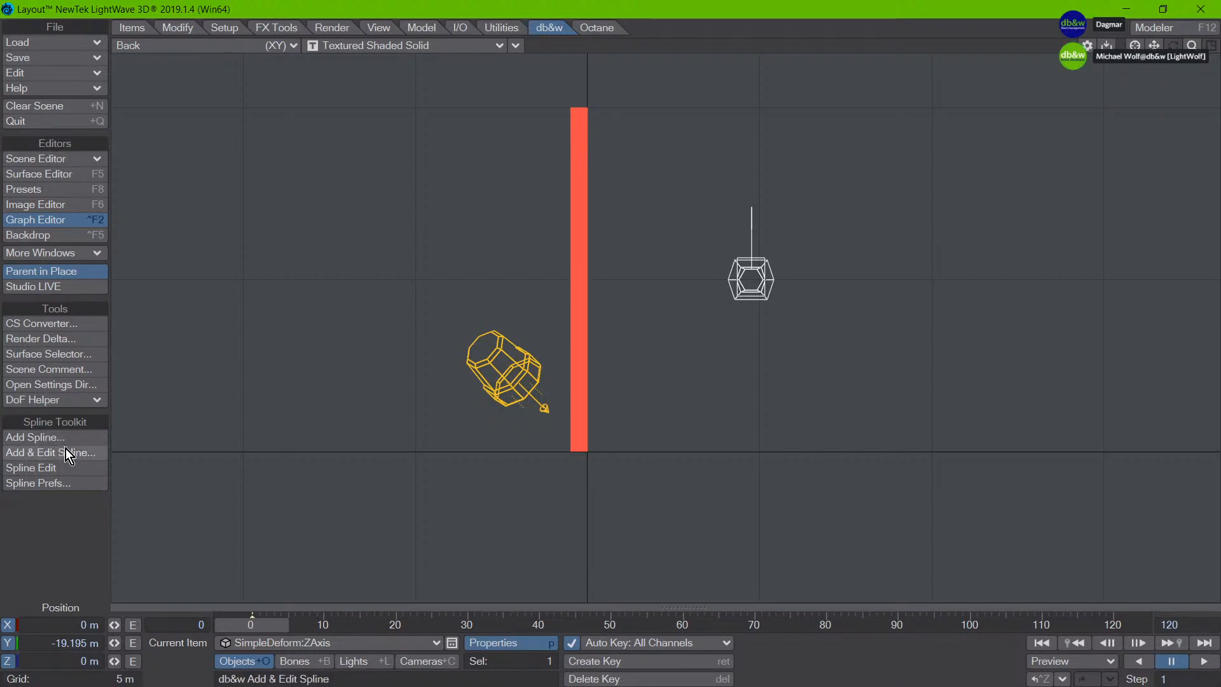
pyautogui.click(85, 455)
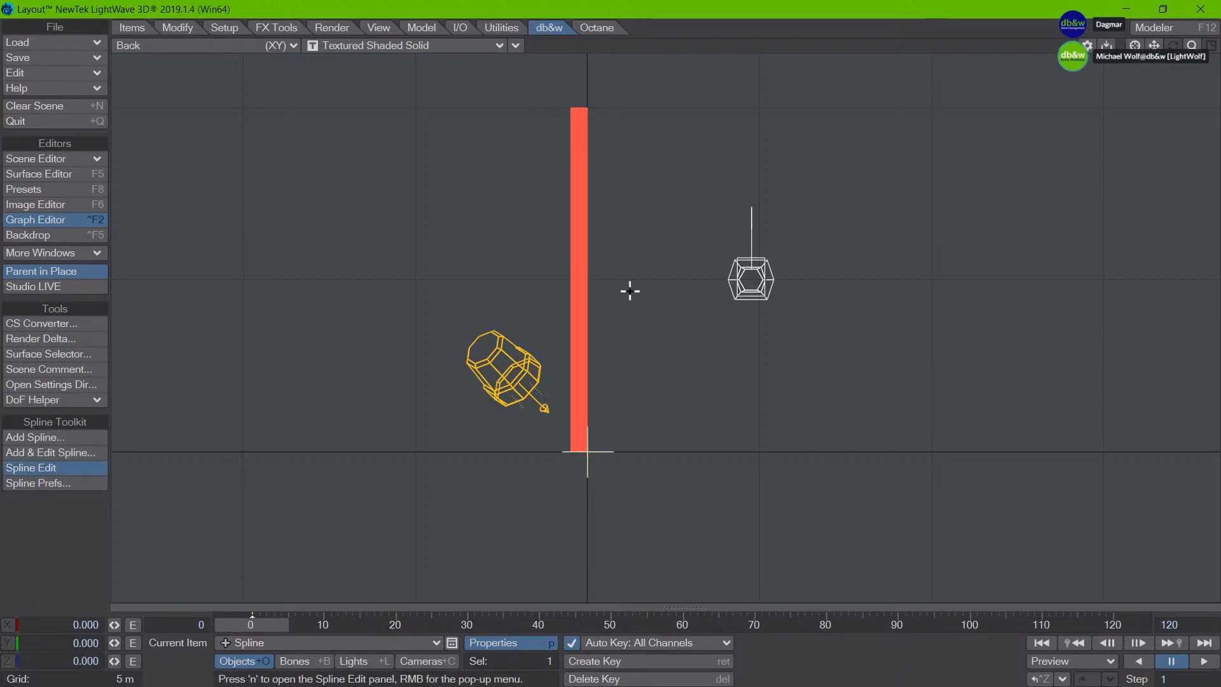
pyautogui.click(591, 452)
pyautogui.moveTo(586, 450); pyautogui.dragTo(554, 401)
pyautogui.moveTo(469, 329); pyautogui.dragTo(445, 296)
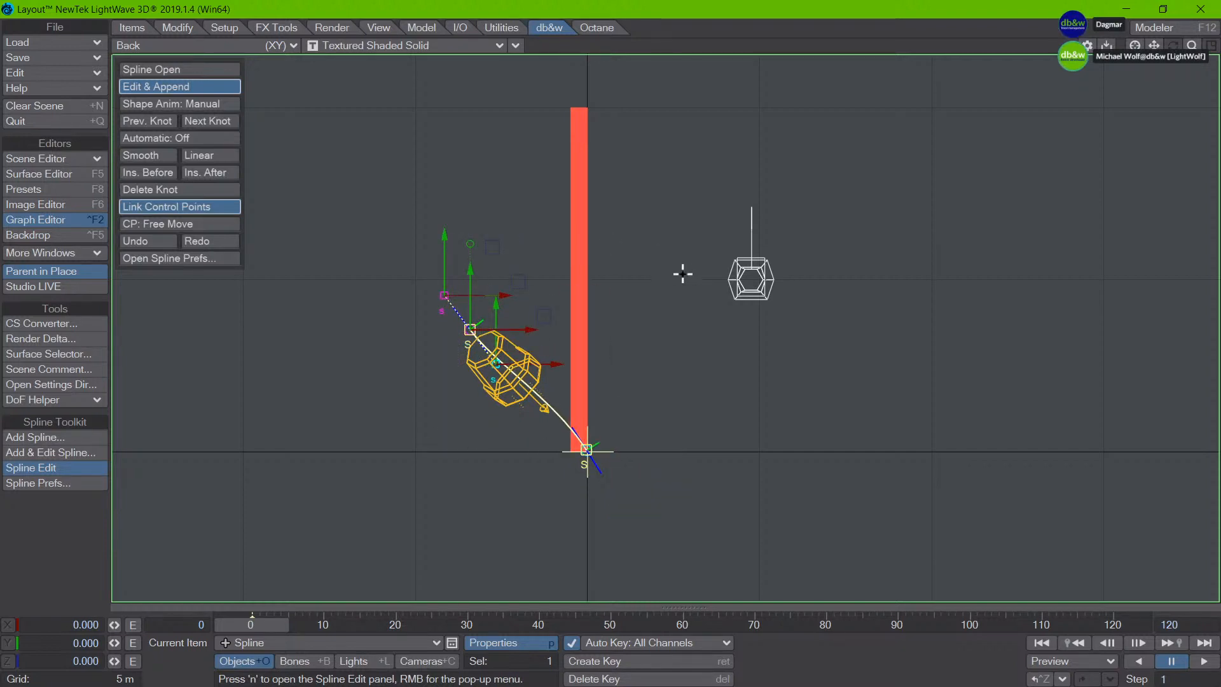
# Step: Append two knots to the spline, ending just above the bar's top, and adjust the middle knots to form an S-curve
pyautogui.moveTo(690, 270); pyautogui.dragTo(707, 209)
pyautogui.moveTo(569, 92); pyautogui.dragTo(570, 62)
pyautogui.moveTo(690, 269); pyautogui.dragTo(714, 223)
pyautogui.moveTo(470, 330); pyautogui.dragTo(470, 319)
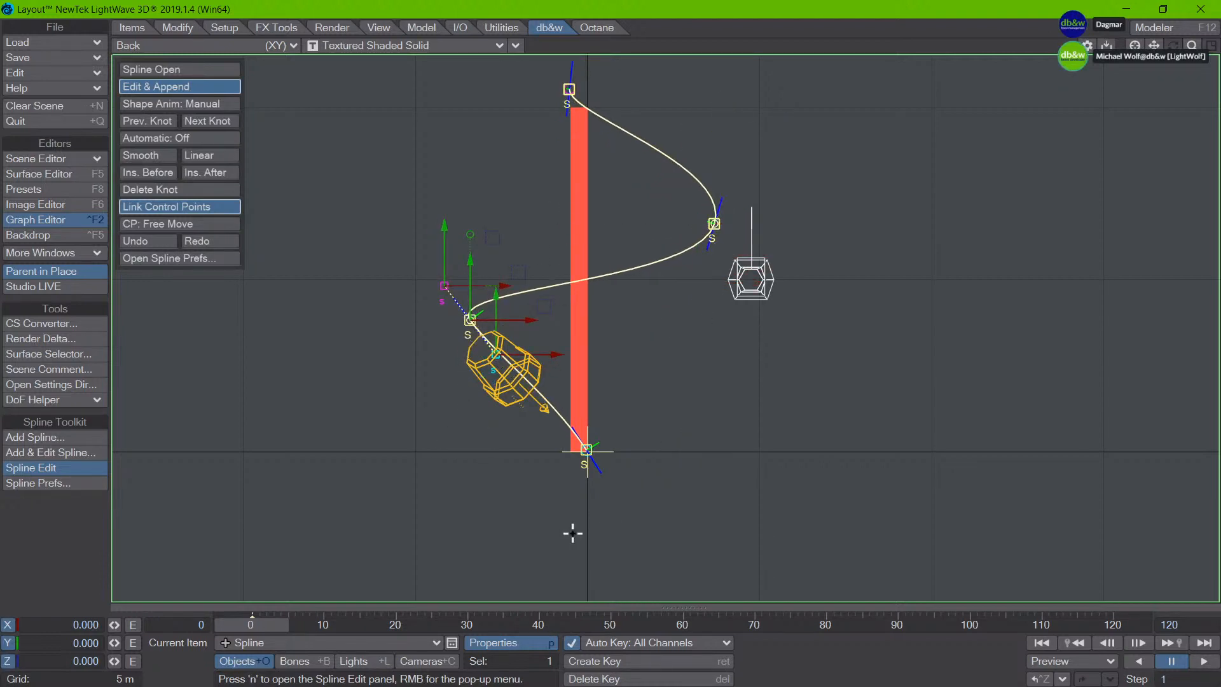
# Step: Set automatic smoothing to Smooth for the spline's two middle knots
pyautogui.click(177, 138)
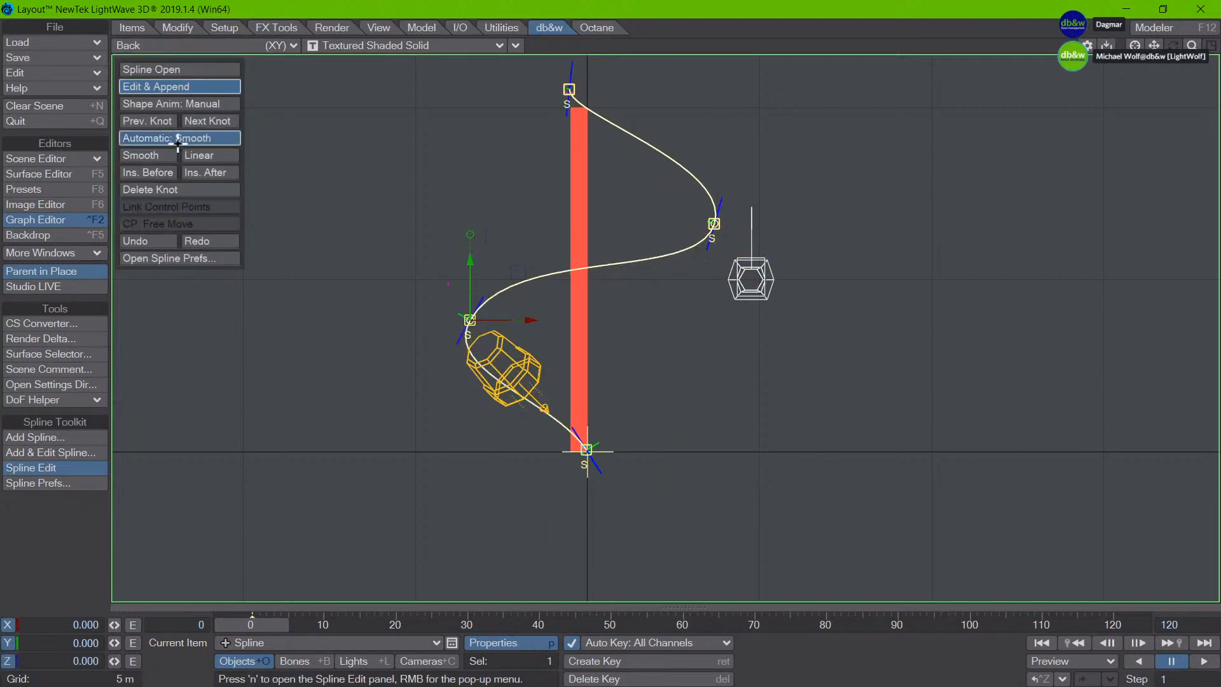
pyautogui.click(714, 223)
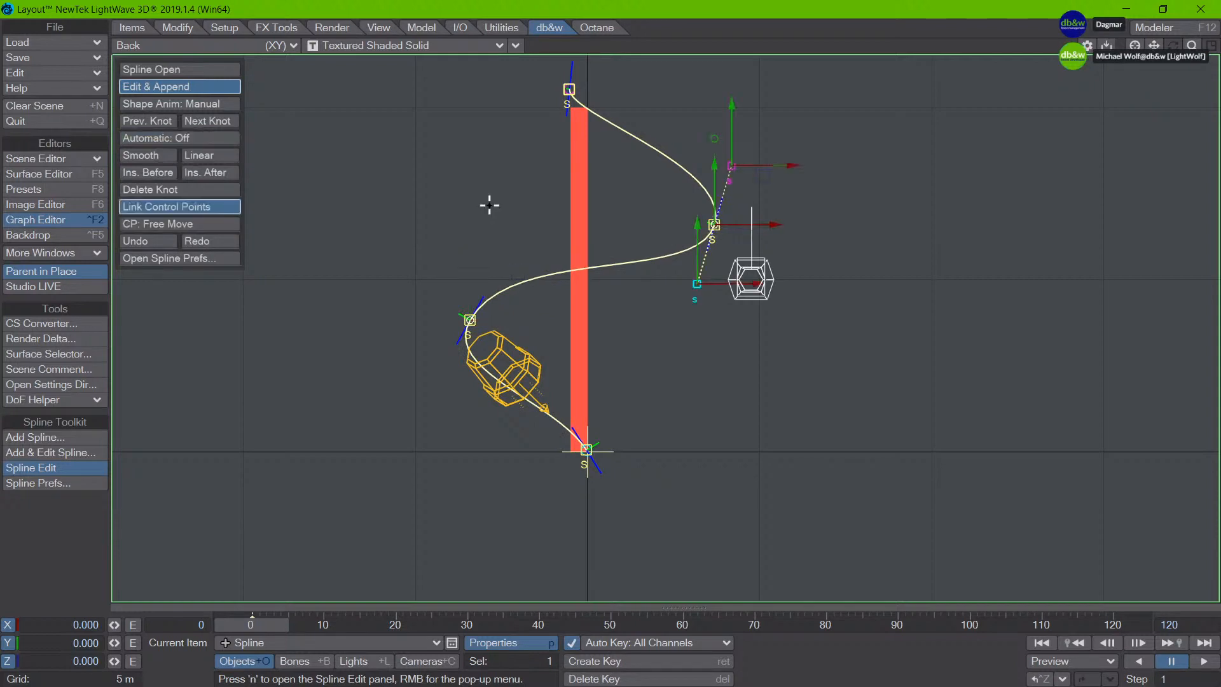
pyautogui.click(143, 139)
# Step: Set automatic smoothing to Linear for the spline's first and last knots
pyautogui.click(578, 92)
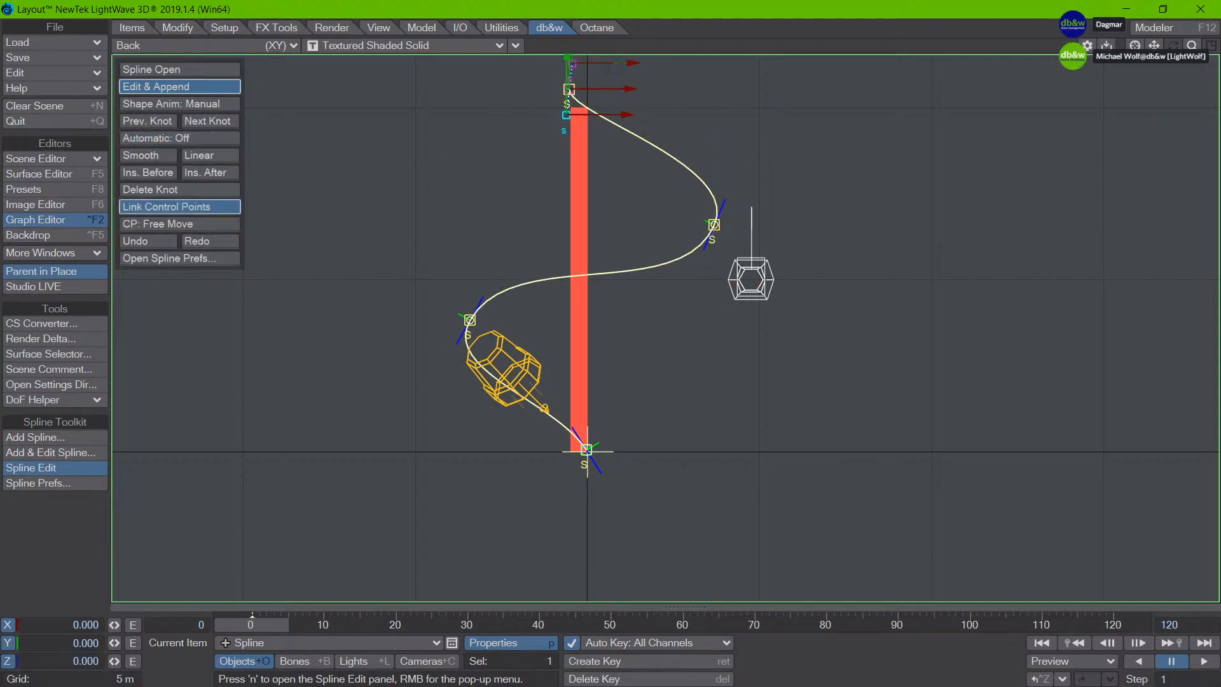
pyautogui.click(180, 139)
pyautogui.click(587, 450)
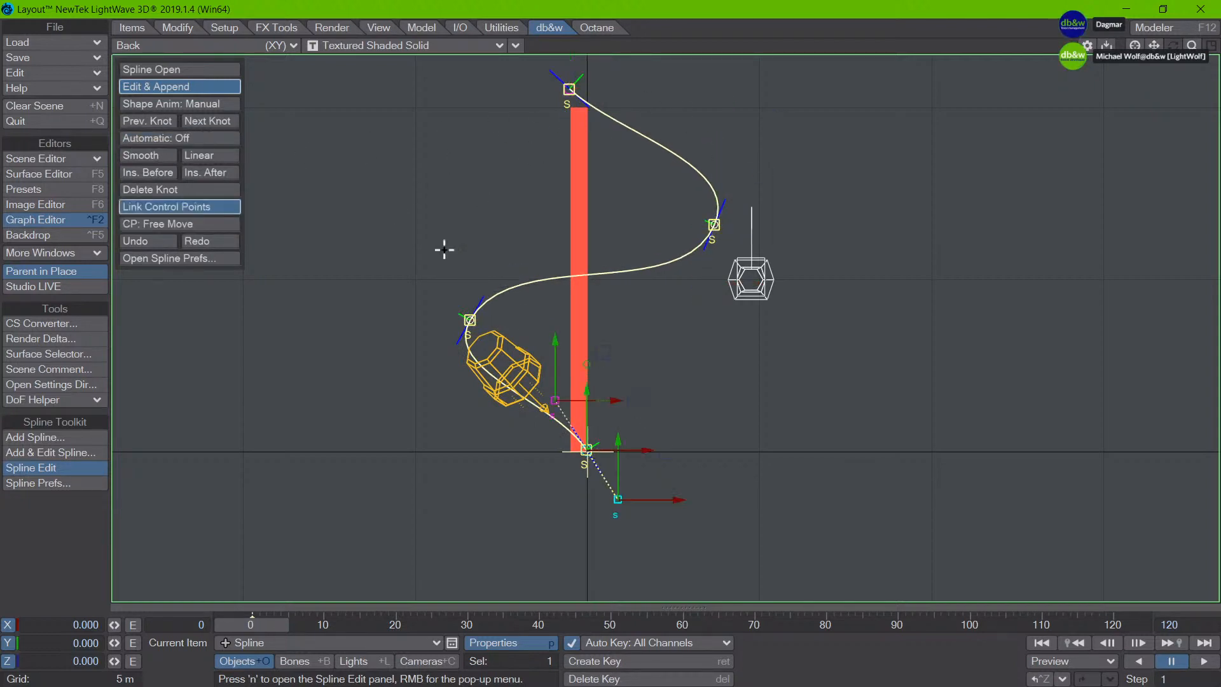
pyautogui.click(179, 139)
pyautogui.click(178, 137)
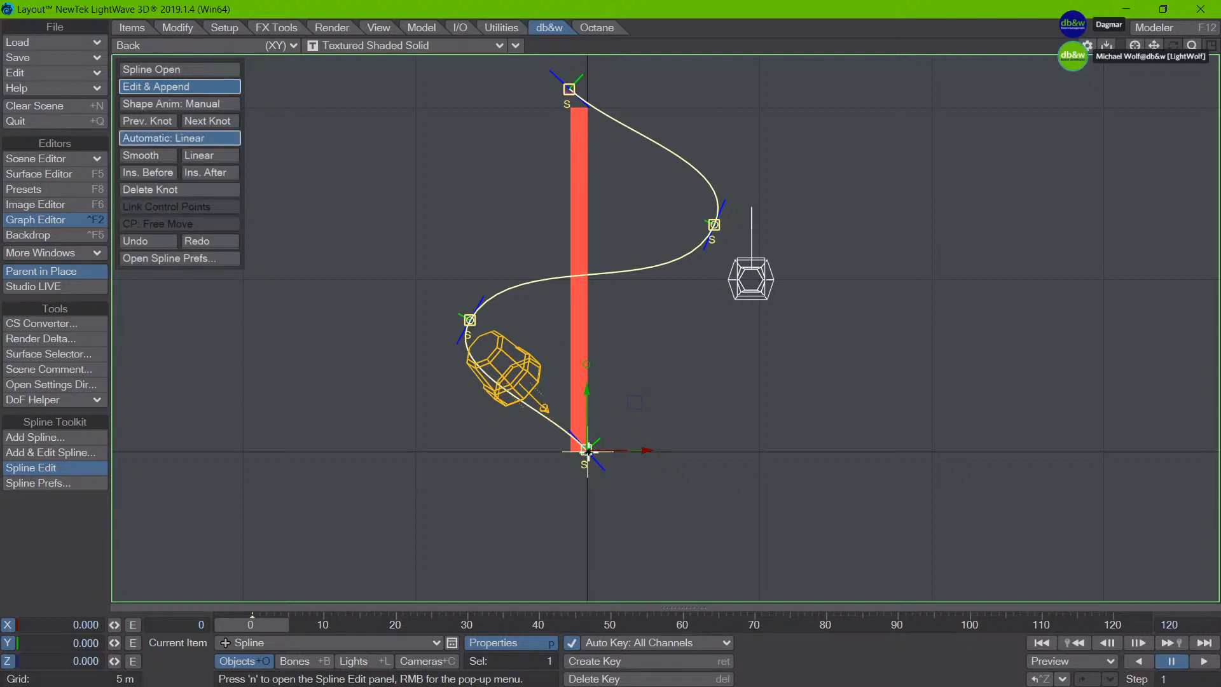
pyautogui.click(570, 87)
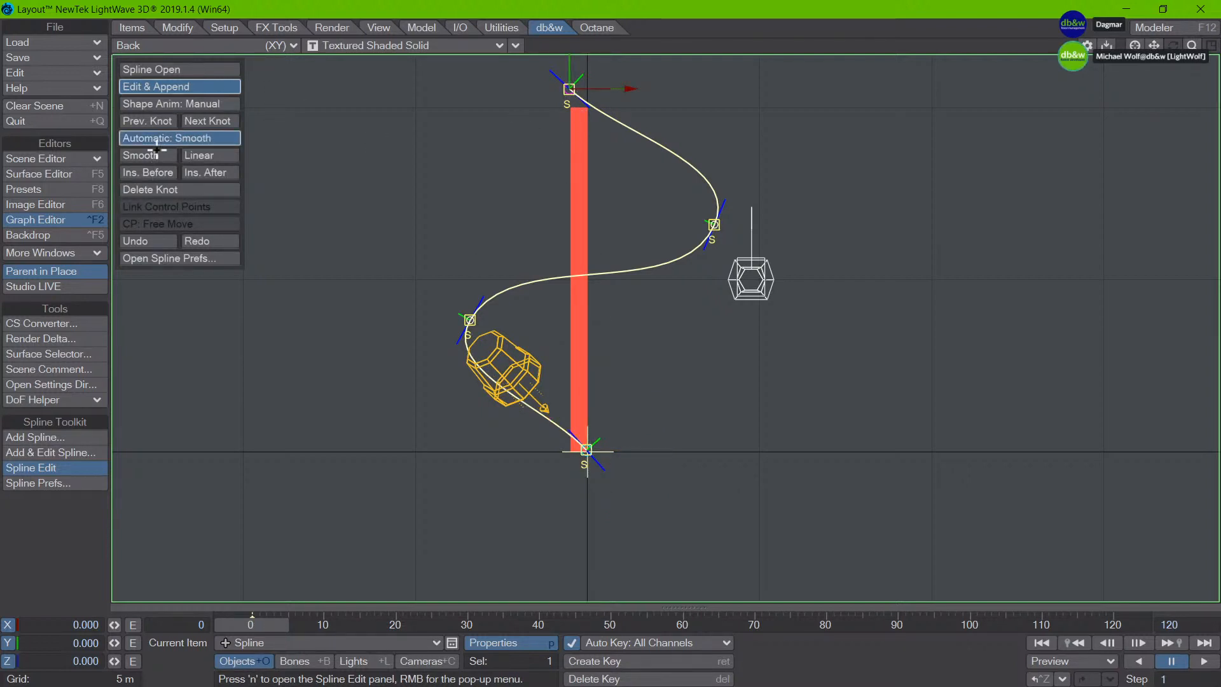
pyautogui.click(161, 139)
# Step: Set the first knot's position numerically to 0 m in X and 0 m in Y, and close the Spline Edit Tool window
pyautogui.click(585, 449)
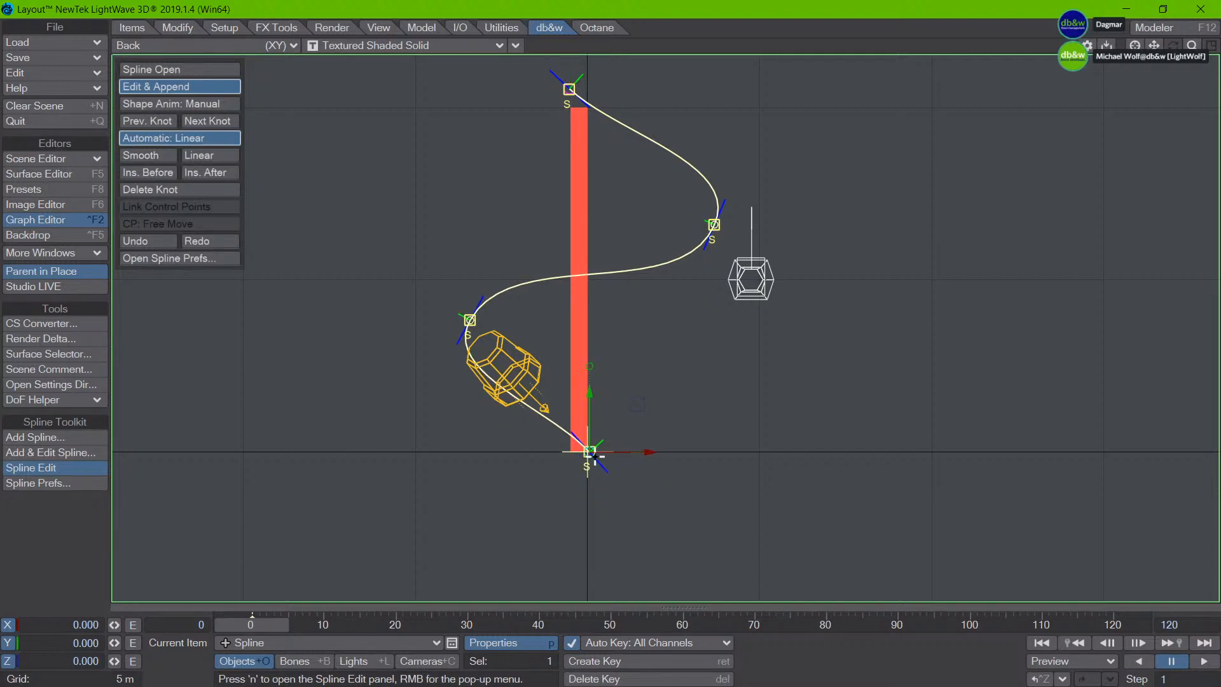
pyautogui.press('n')
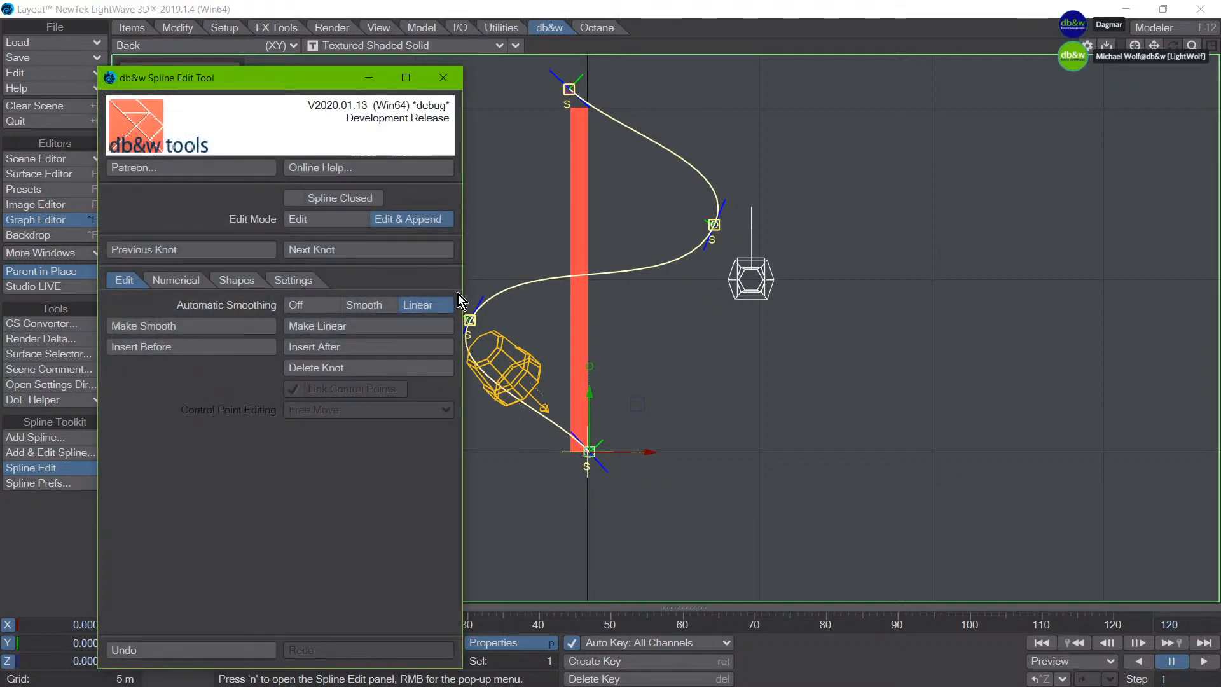
pyautogui.click(191, 280)
pyautogui.click(220, 326)
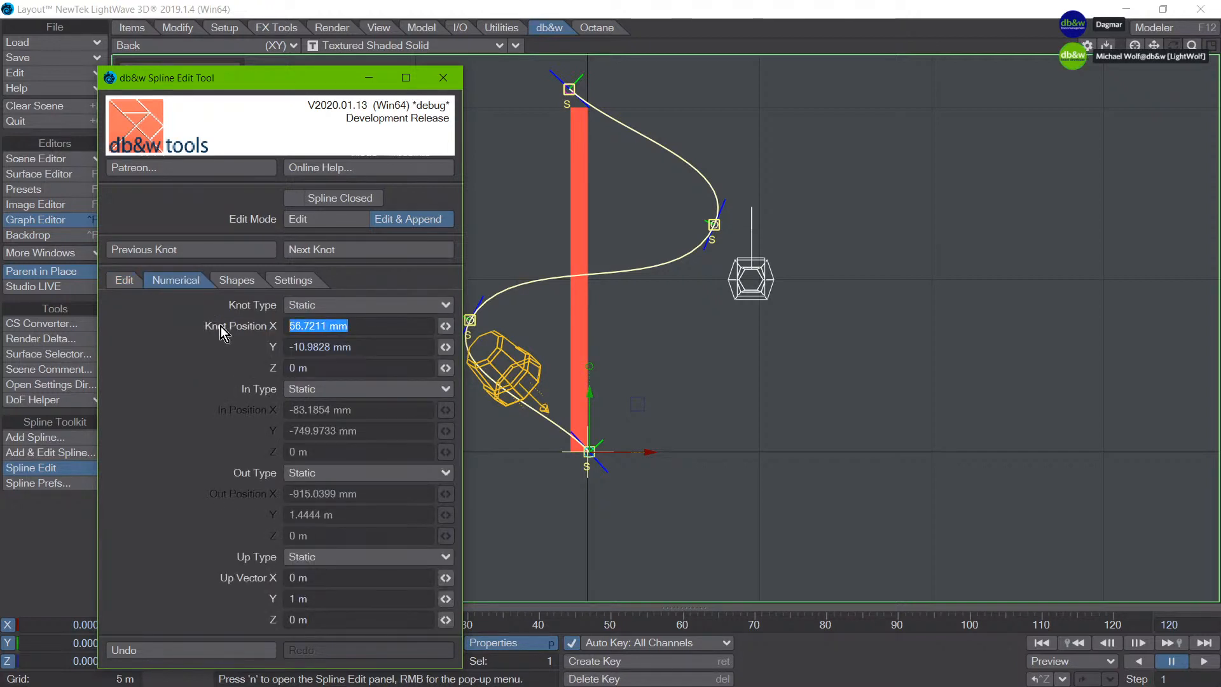
pyautogui.write('0')
pyautogui.press('Tab')
pyautogui.write('0')
pyautogui.press('Tab')
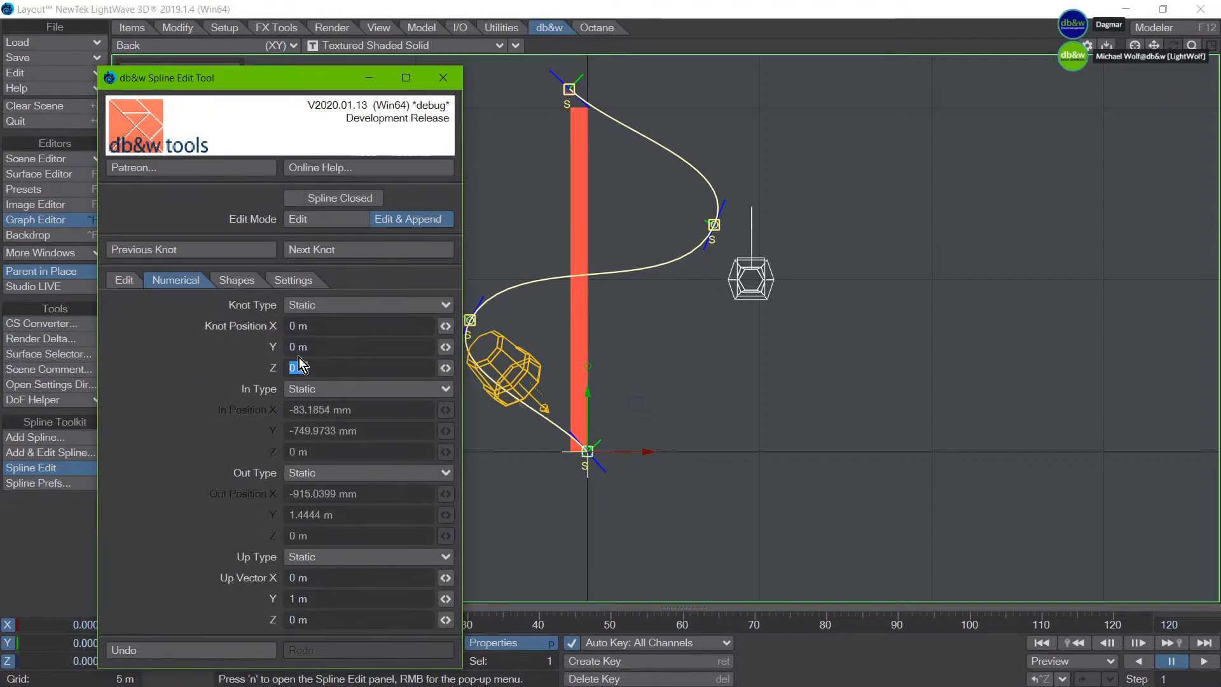
pyautogui.click(162, 380)
pyautogui.click(448, 78)
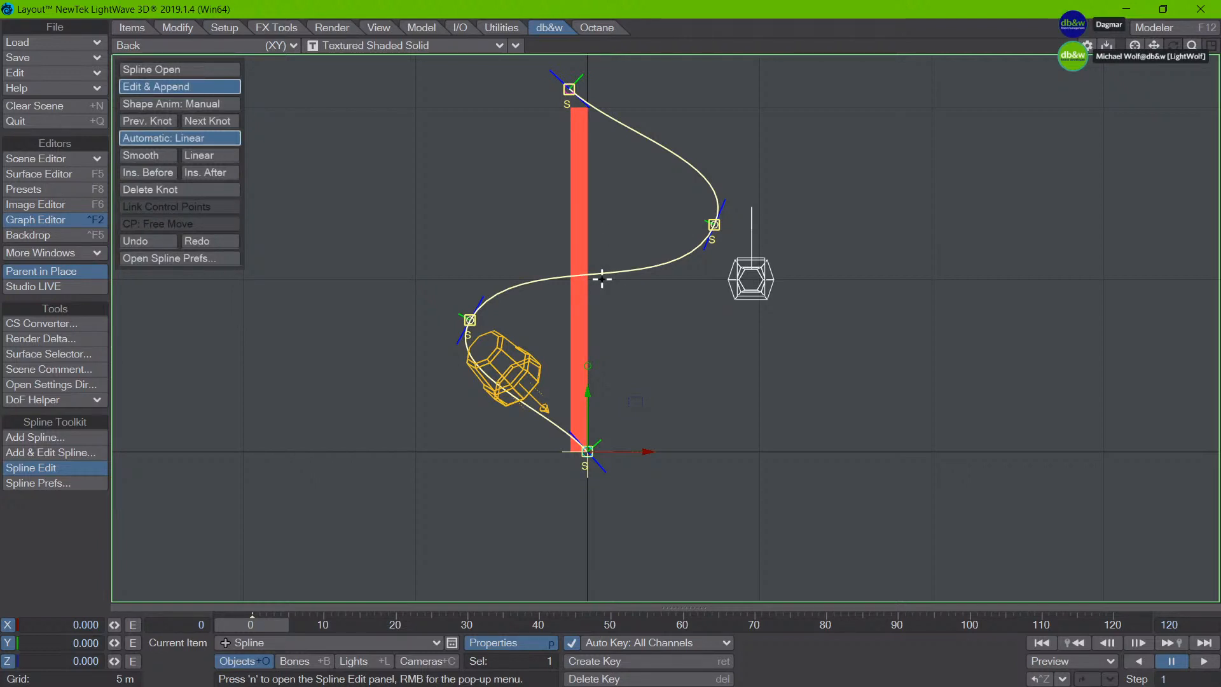
# Step: Select the SimpleDeform:YAxis bar and set the viewport shading to Textured Shaded Solid Wireframe
pyautogui.press('t')
pyautogui.press('Up')
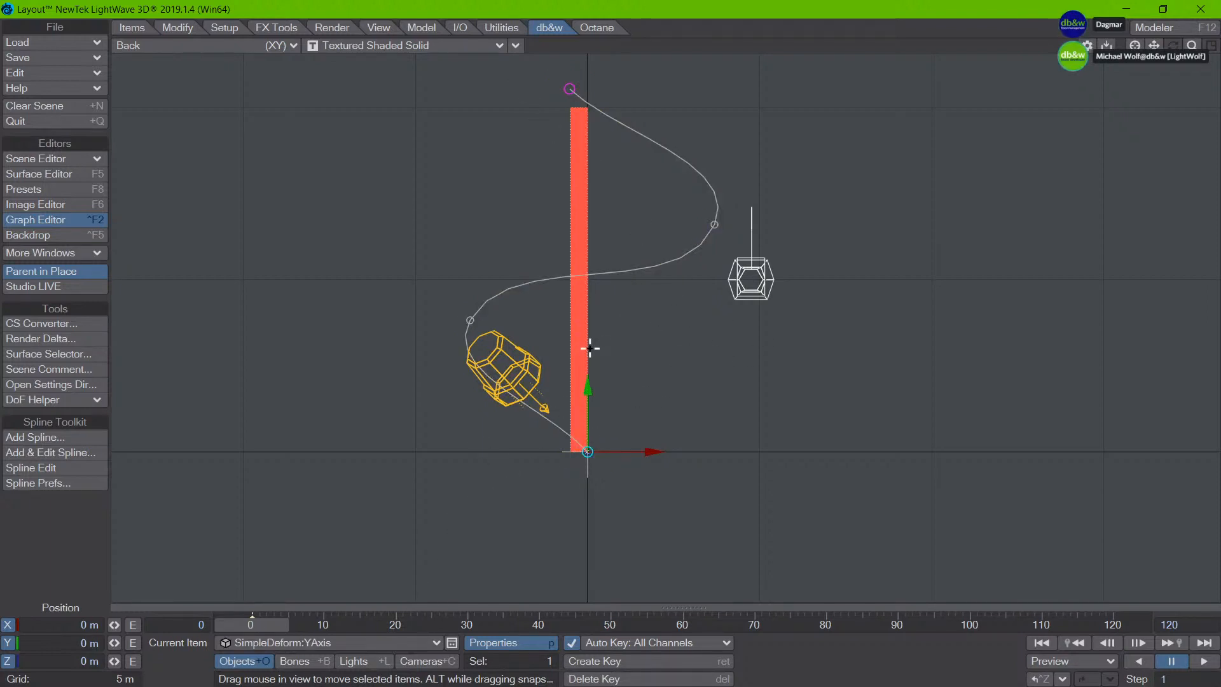
pyautogui.click(410, 48)
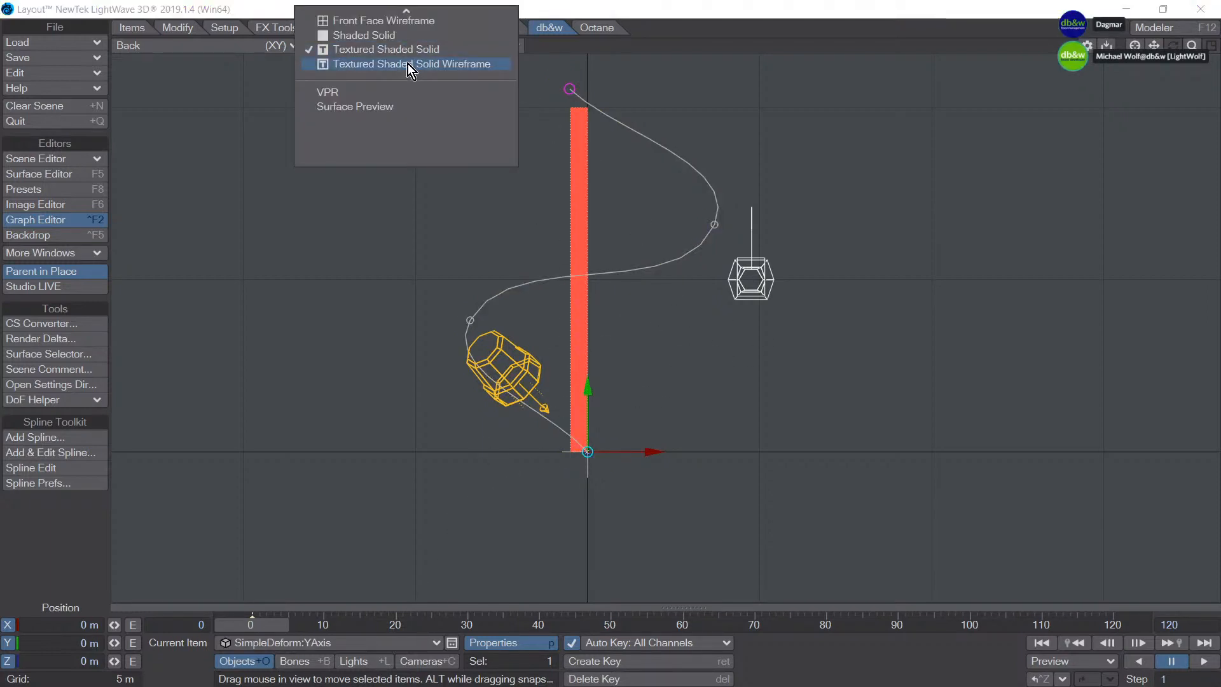
pyautogui.click(407, 64)
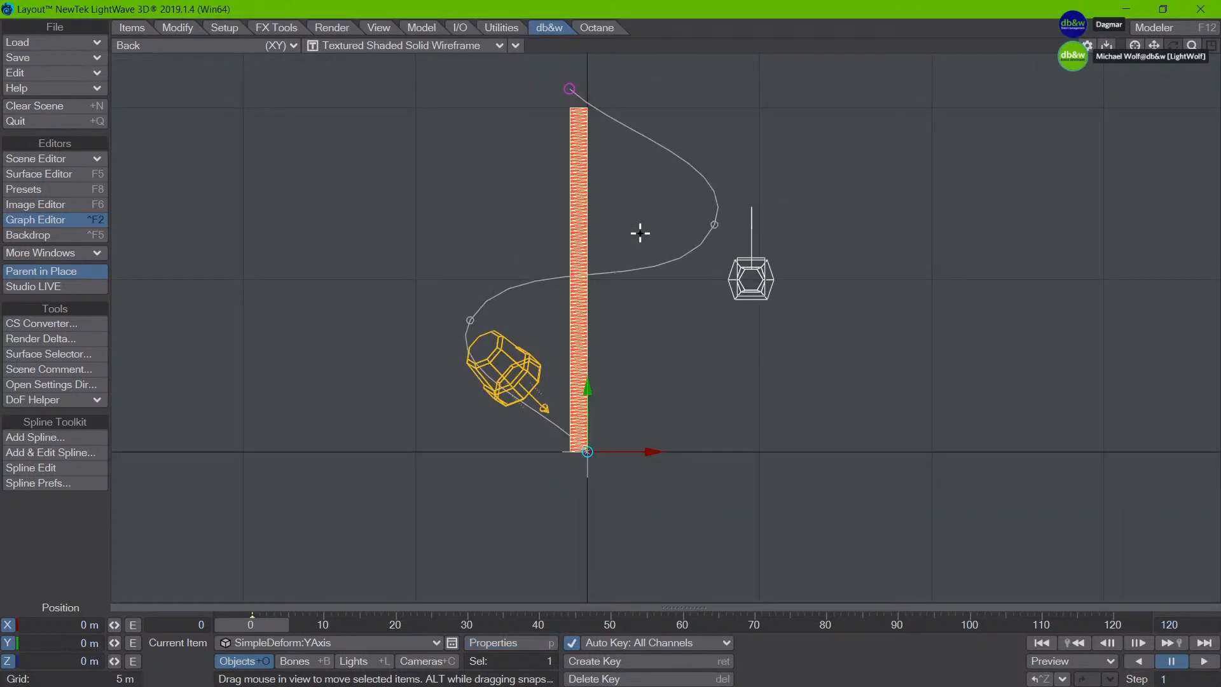
# Step: Enable Nodal Displacement in the Y-axis bar's object properties and open its displacement node editor
pyautogui.press('p')
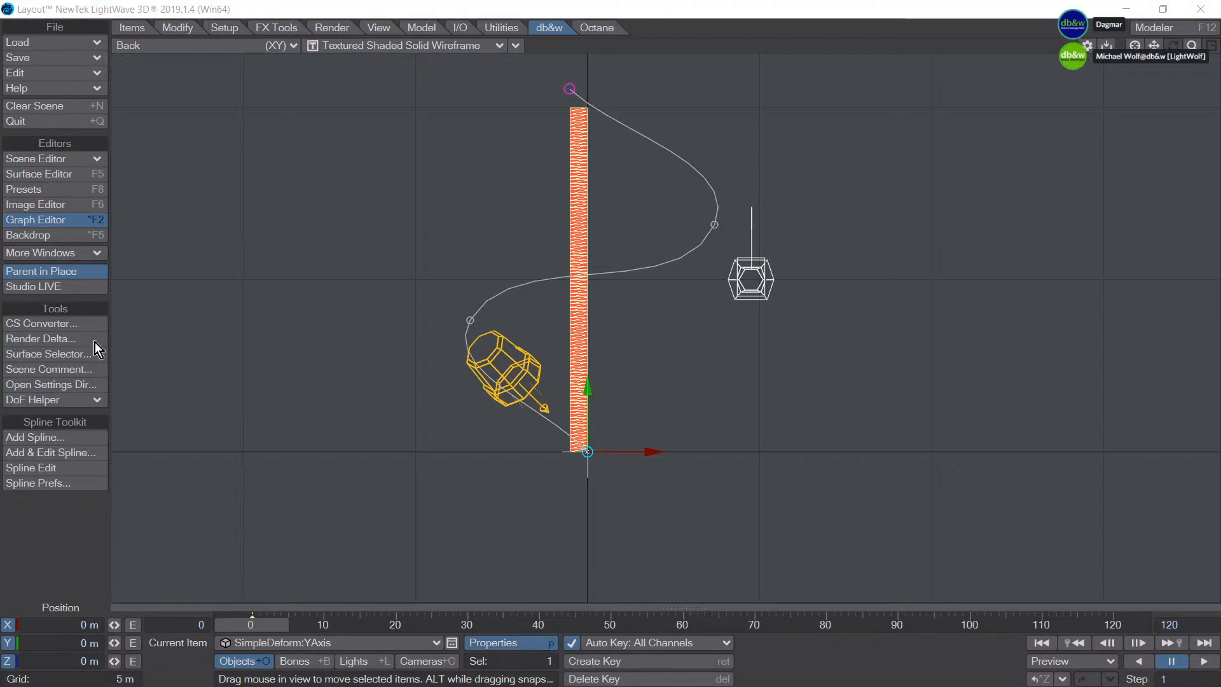
pyautogui.moveTo(241, 319); pyautogui.dragTo(133, 59)
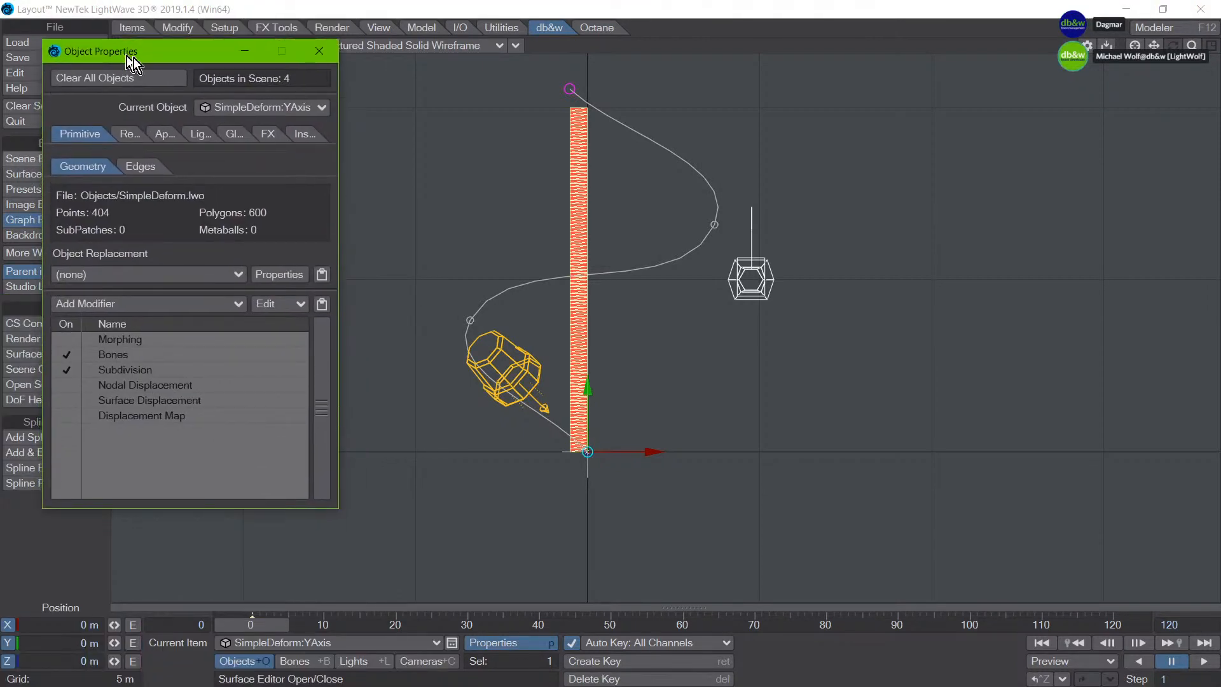
pyautogui.click(68, 385)
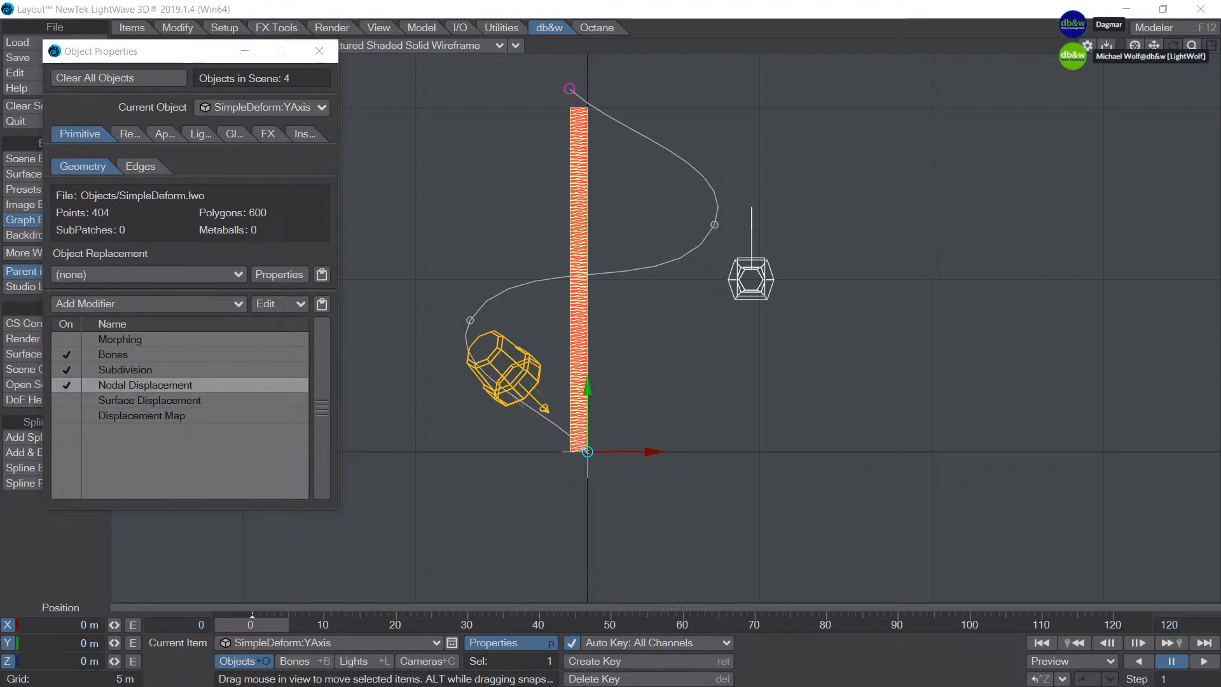
pyautogui.moveTo(0, 582); pyautogui.dragTo(536, 311)
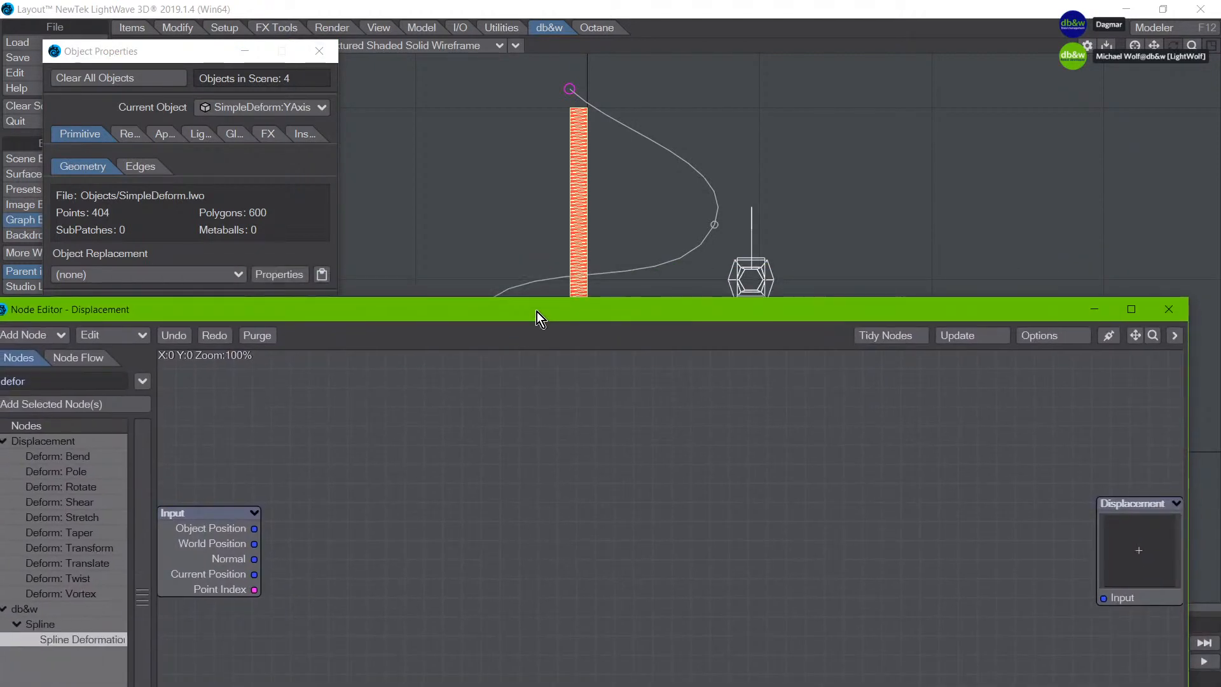
pyautogui.moveTo(182, 310); pyautogui.dragTo(231, 282)
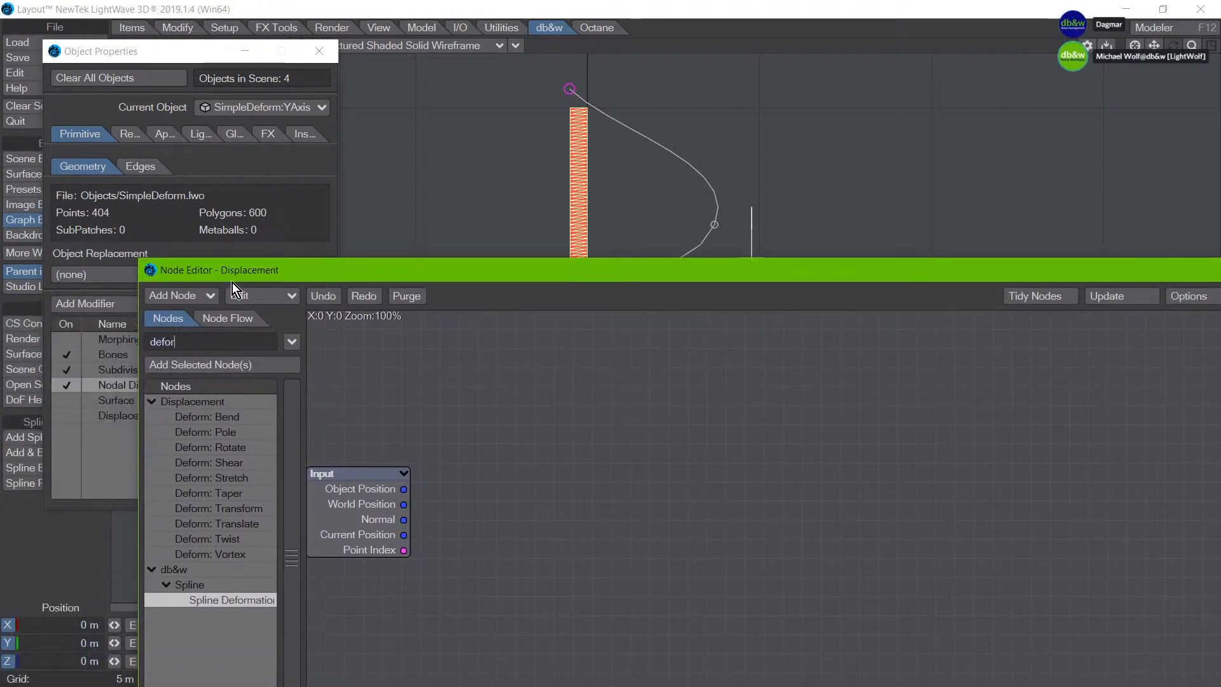
# Step: Add a Spline Deformation node and connect its Displacement output to the Displacement node's input
pyautogui.doubleClick(209, 600)
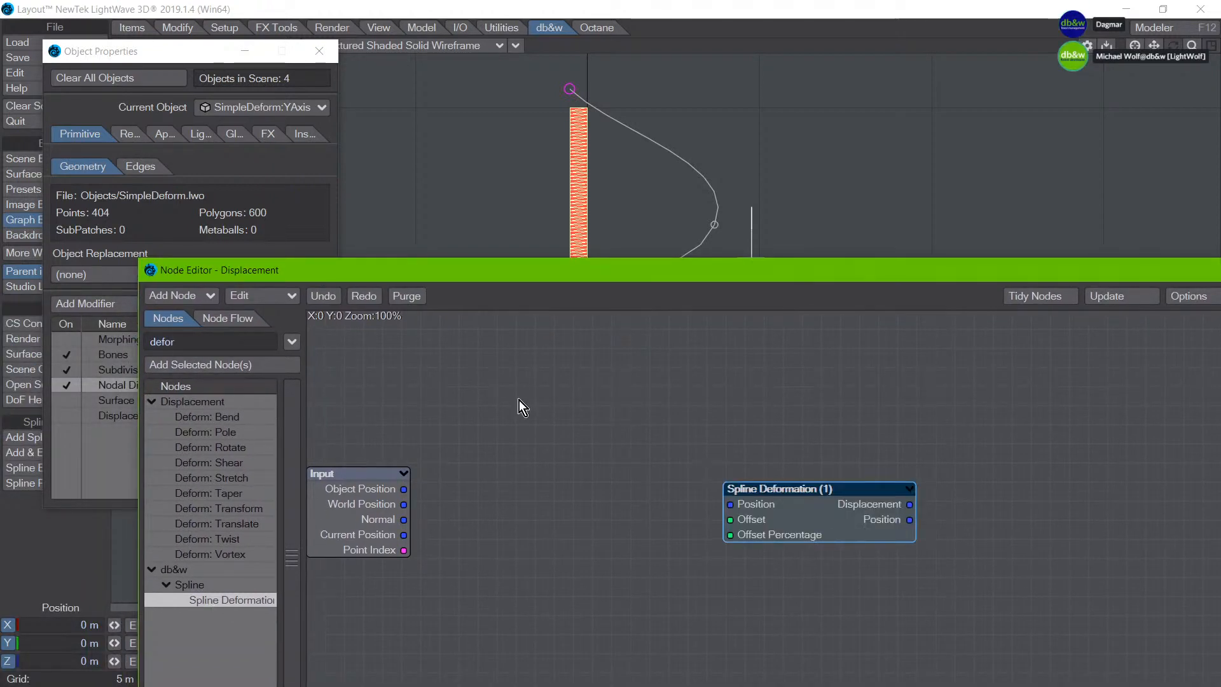
pyautogui.moveTo(787, 523); pyautogui.dragTo(1004, 465)
pyautogui.moveTo(776, 272); pyautogui.dragTo(162, 225)
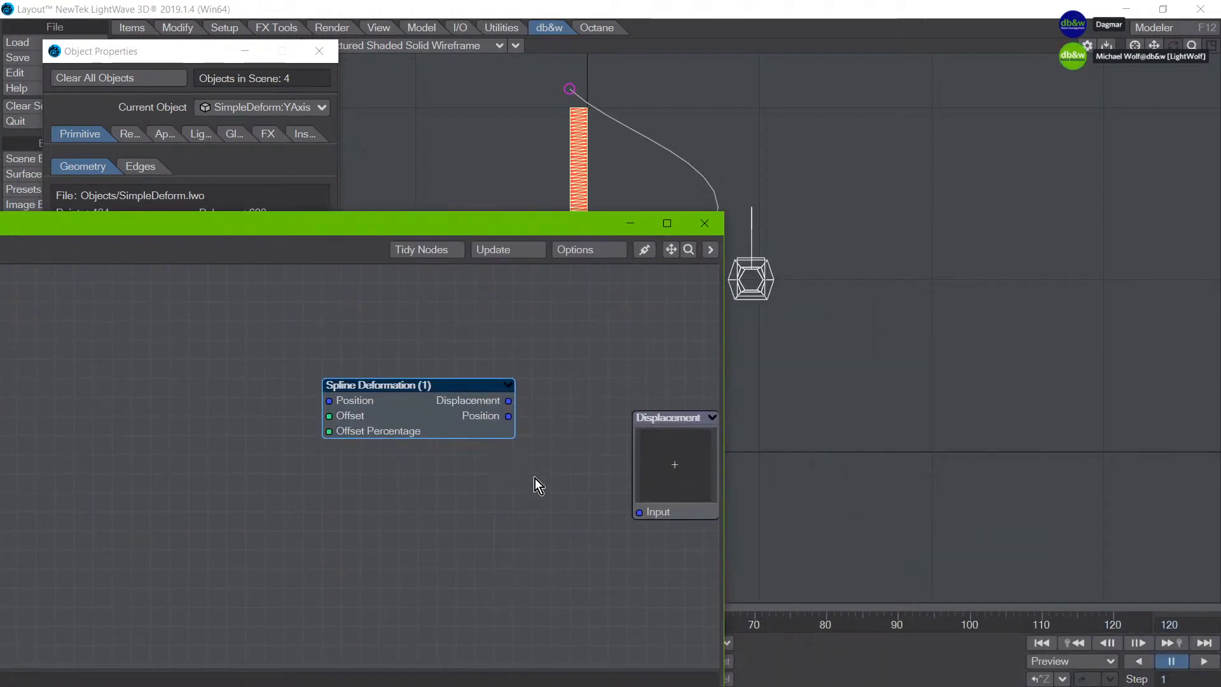
pyautogui.moveTo(437, 422); pyautogui.dragTo(456, 441)
pyautogui.moveTo(528, 419); pyautogui.dragTo(649, 513)
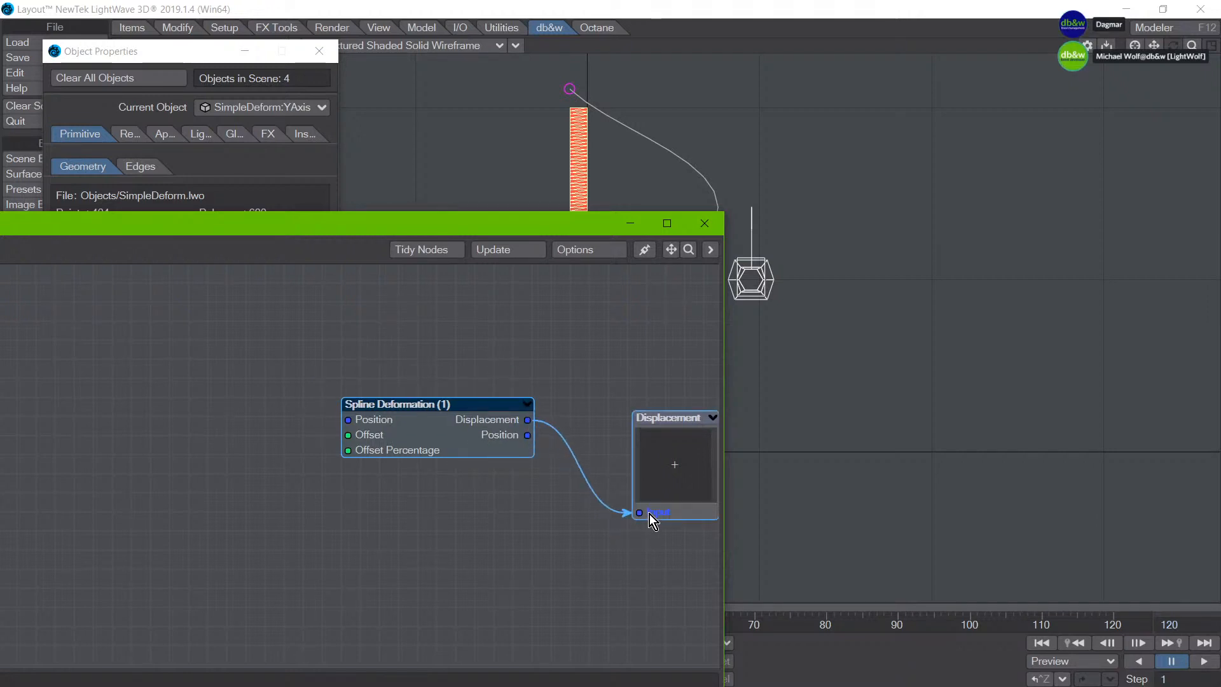
pyautogui.moveTo(645, 462); pyautogui.dragTo(602, 449)
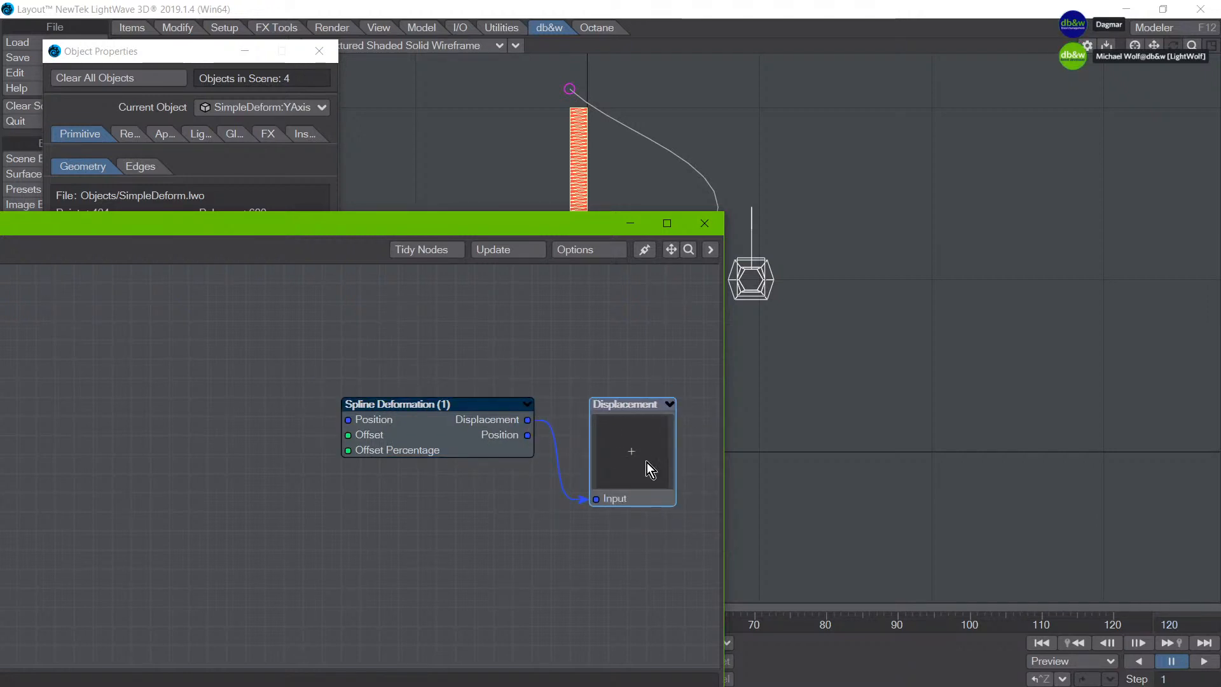
pyautogui.moveTo(463, 430); pyautogui.dragTo(482, 449)
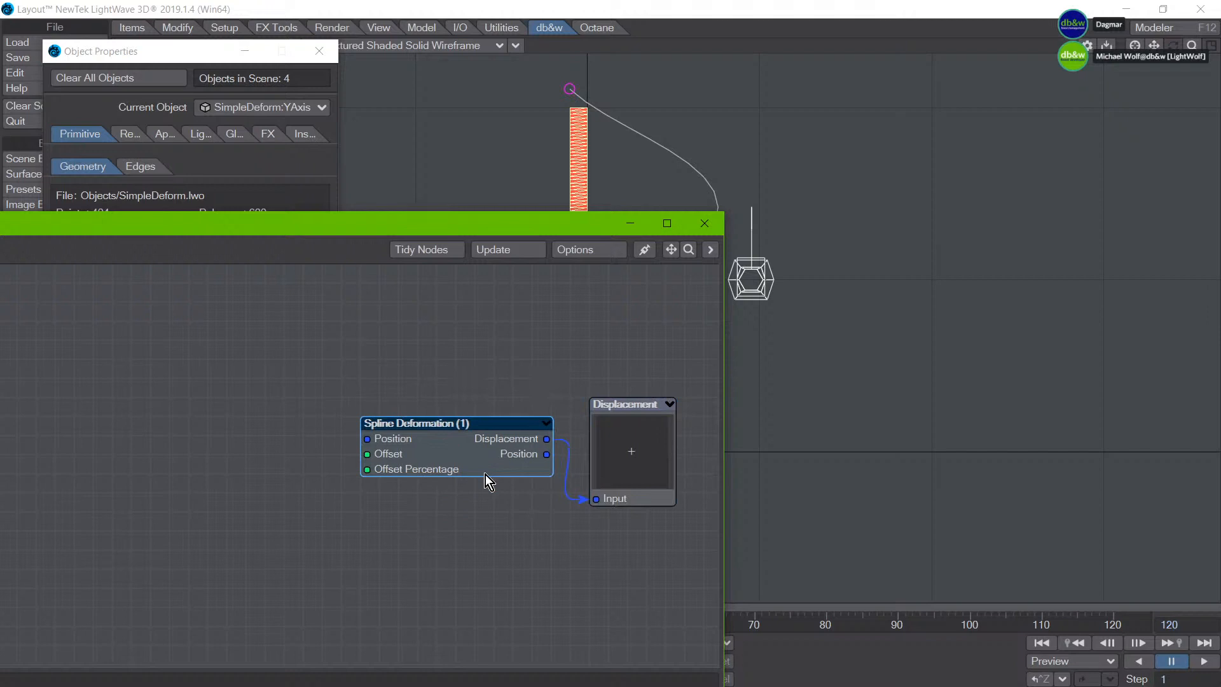
# Step: Set the Spline Deformation node to deform along the object named Spline, with Y as the deformation axis
pyautogui.doubleClick(450, 444)
pyautogui.moveTo(146, 142); pyautogui.dragTo(741, 152)
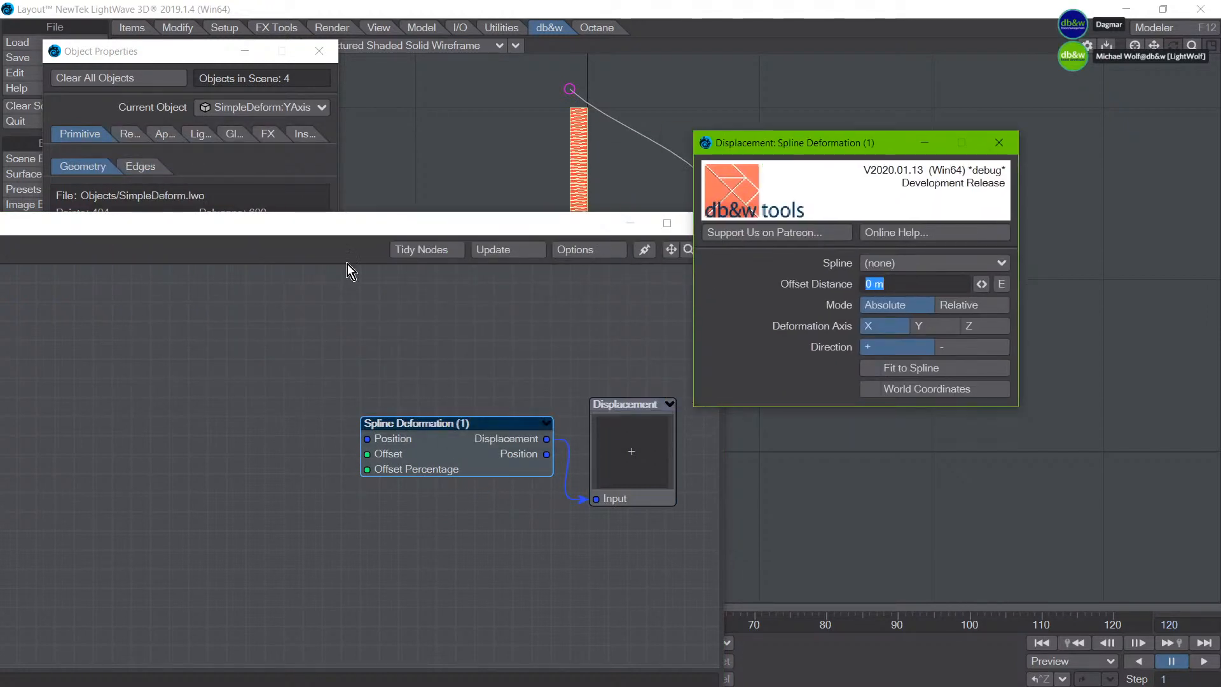
pyautogui.moveTo(341, 228); pyautogui.dragTo(0, 336)
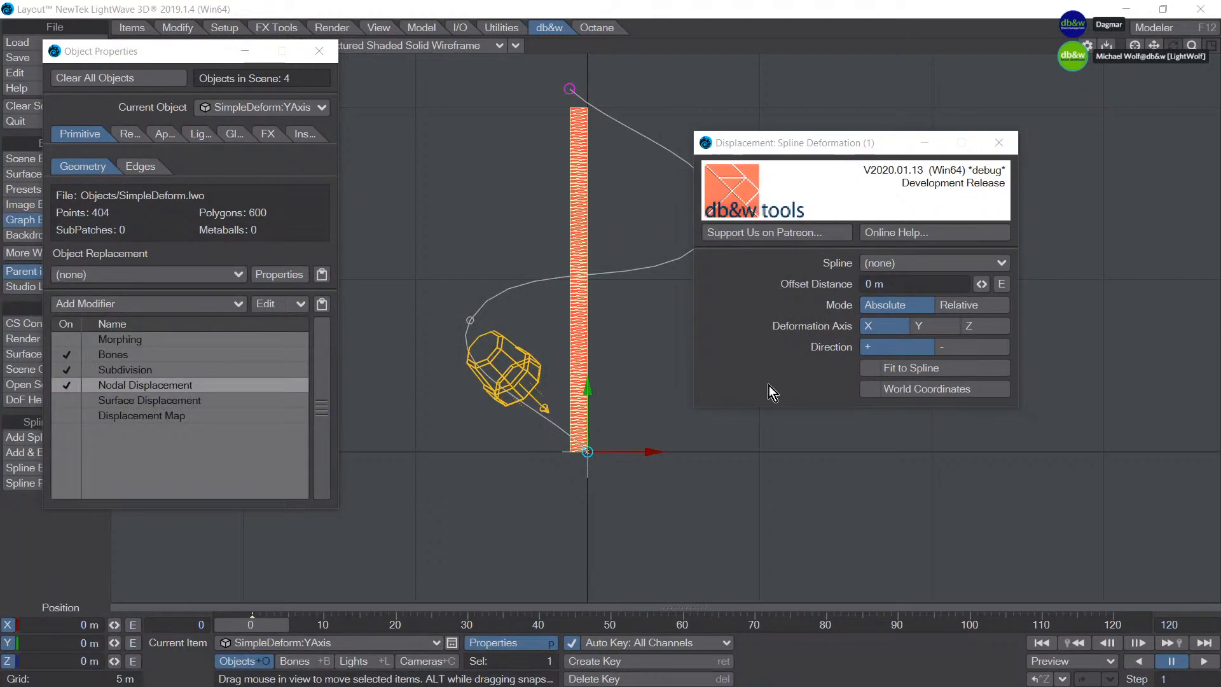
pyautogui.moveTo(806, 154); pyautogui.dragTo(106, 164)
pyautogui.click(254, 273)
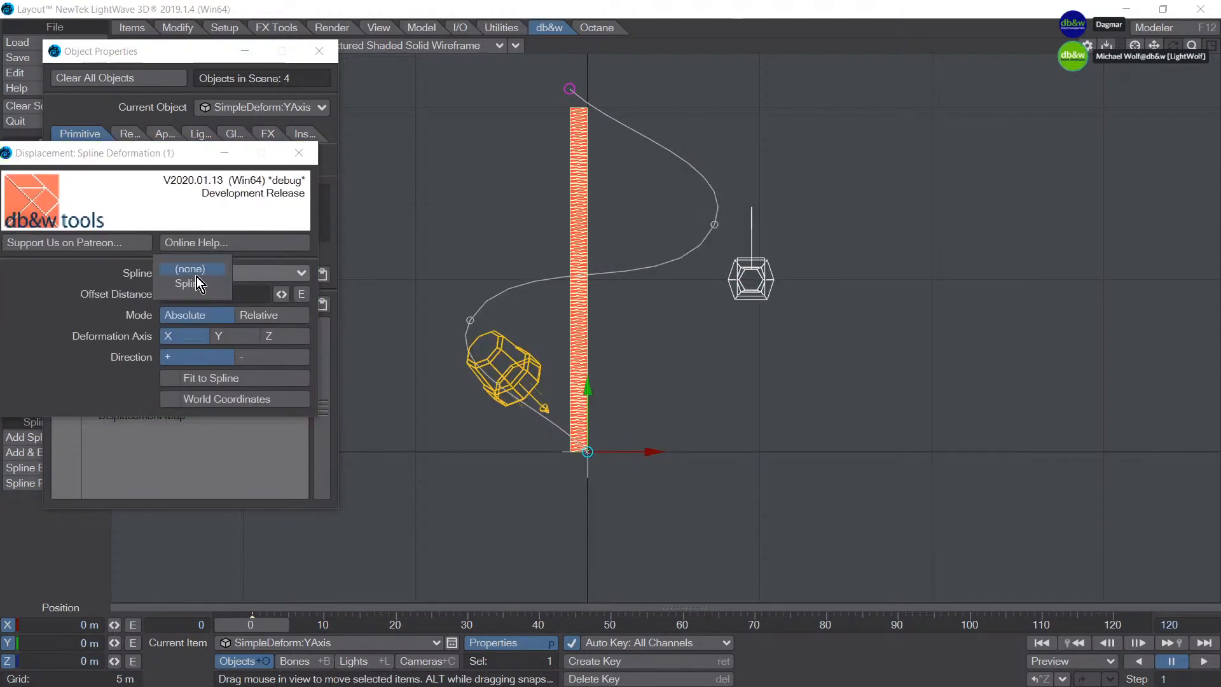
pyautogui.click(196, 284)
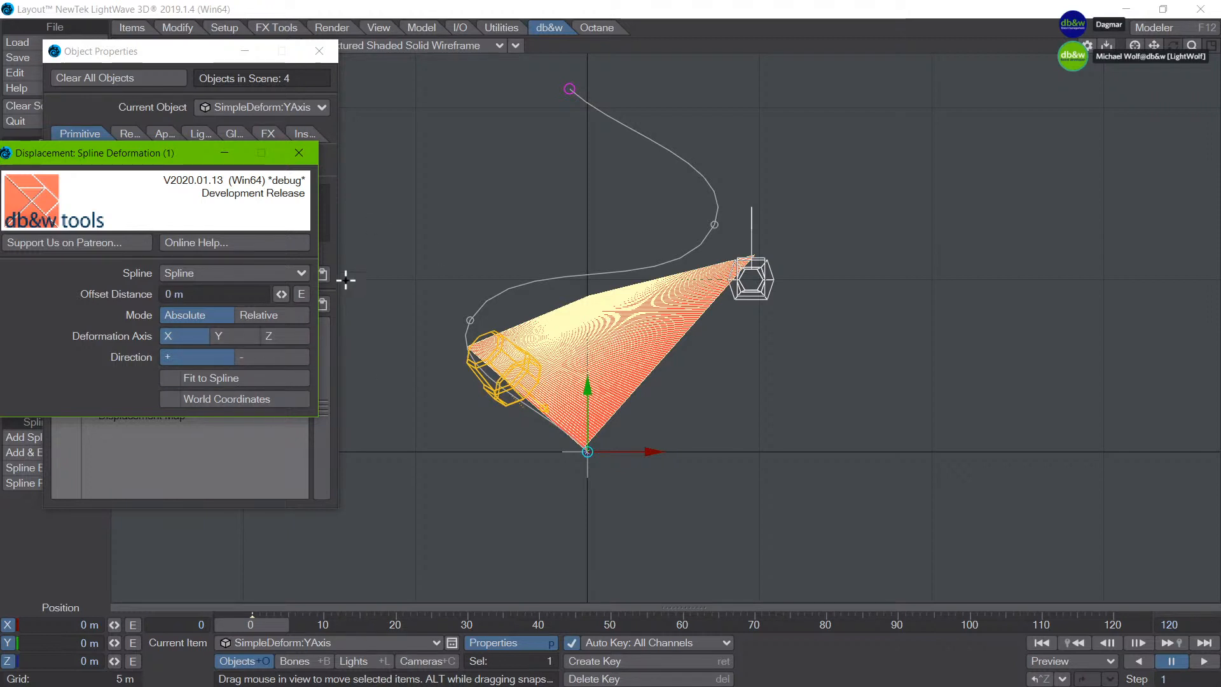
pyautogui.click(238, 336)
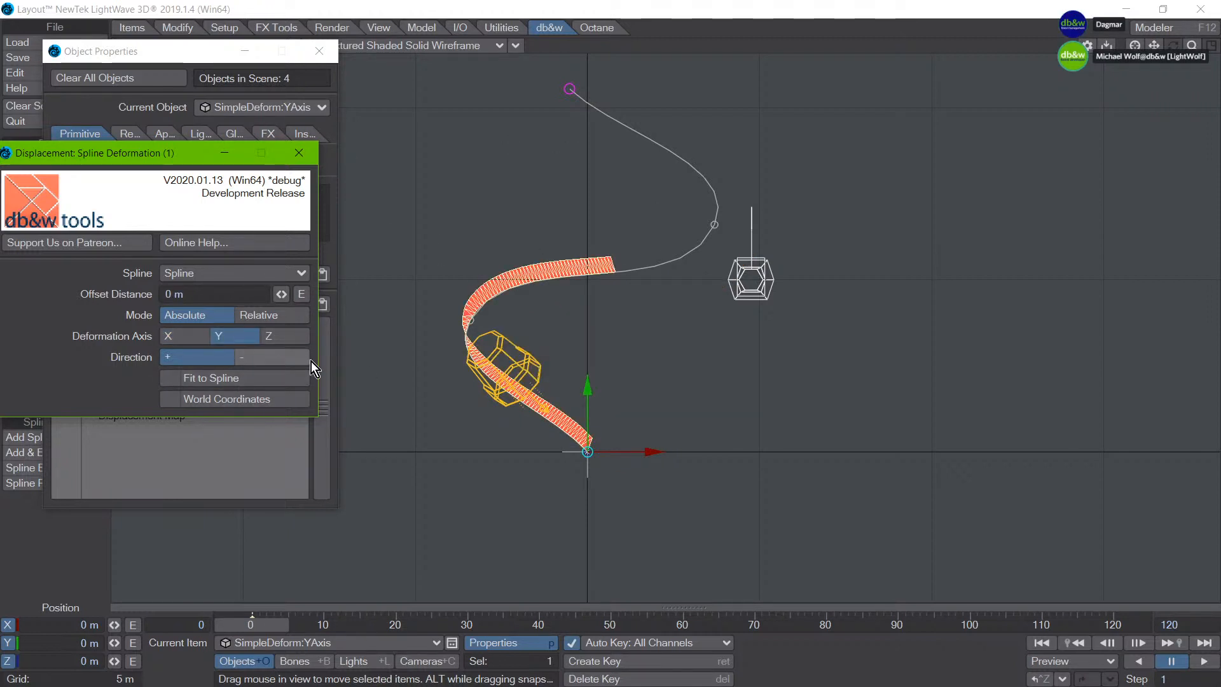
pyautogui.click(275, 337)
pyautogui.click(231, 337)
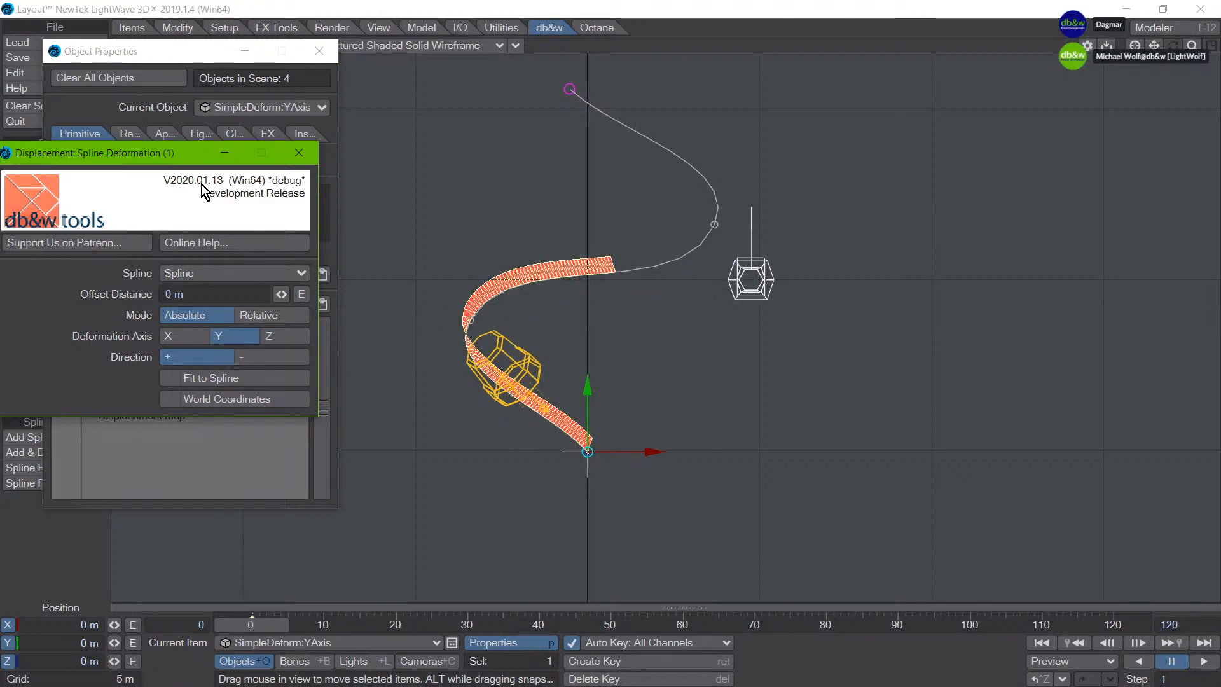
# Step: Switch to the Perspective view, enable Fit to Spline for the deformation, and close the node's settings
pyautogui.moveTo(155, 154); pyautogui.dragTo(202, 138)
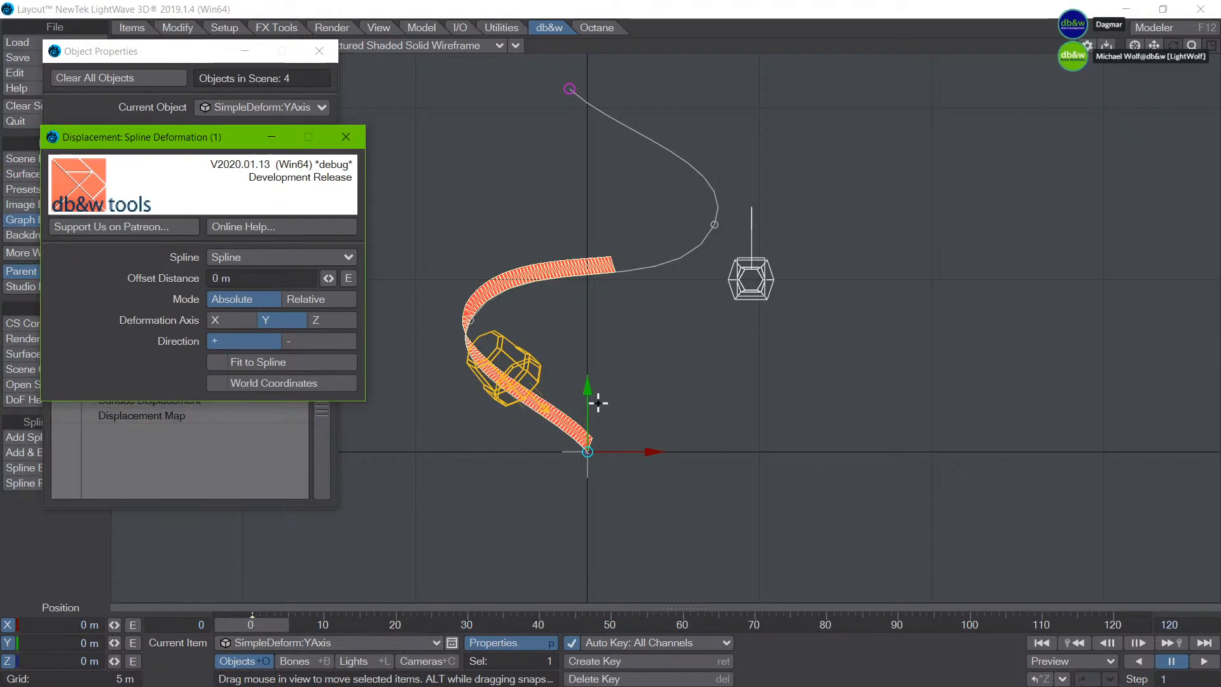
pyautogui.press('4')
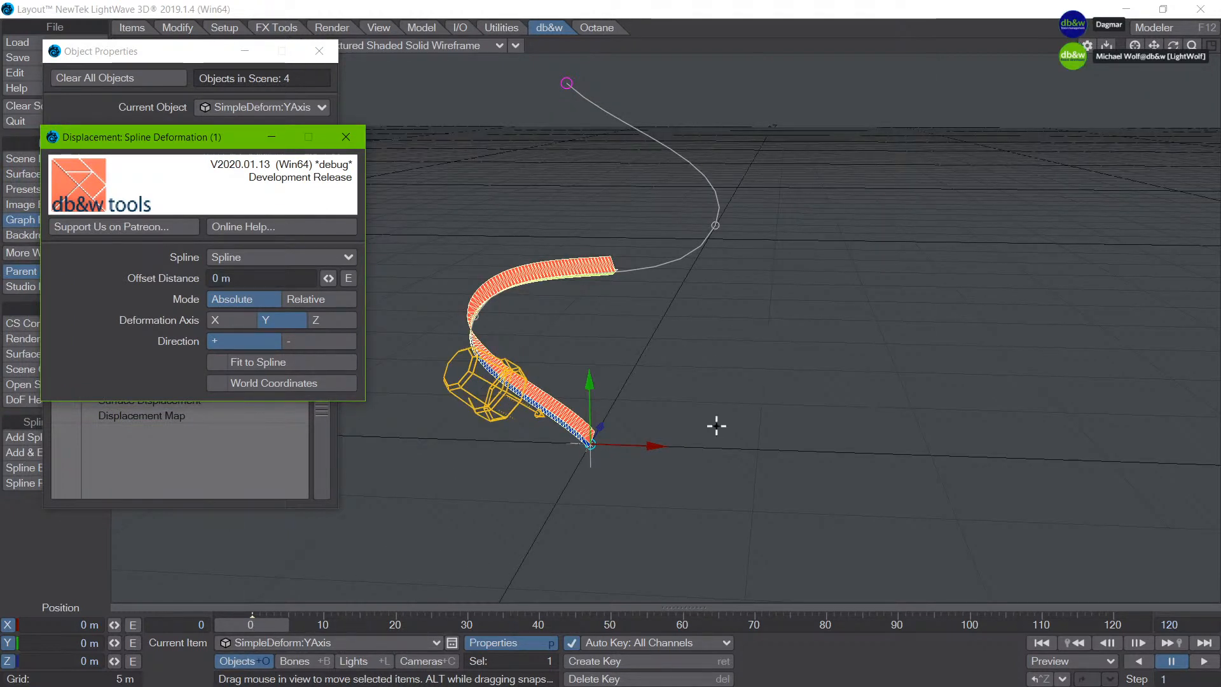
pyautogui.keyDown('alt'); pyautogui.moveTo(742, 383); pyautogui.dragTo(571, 343); pyautogui.keyUp('alt')
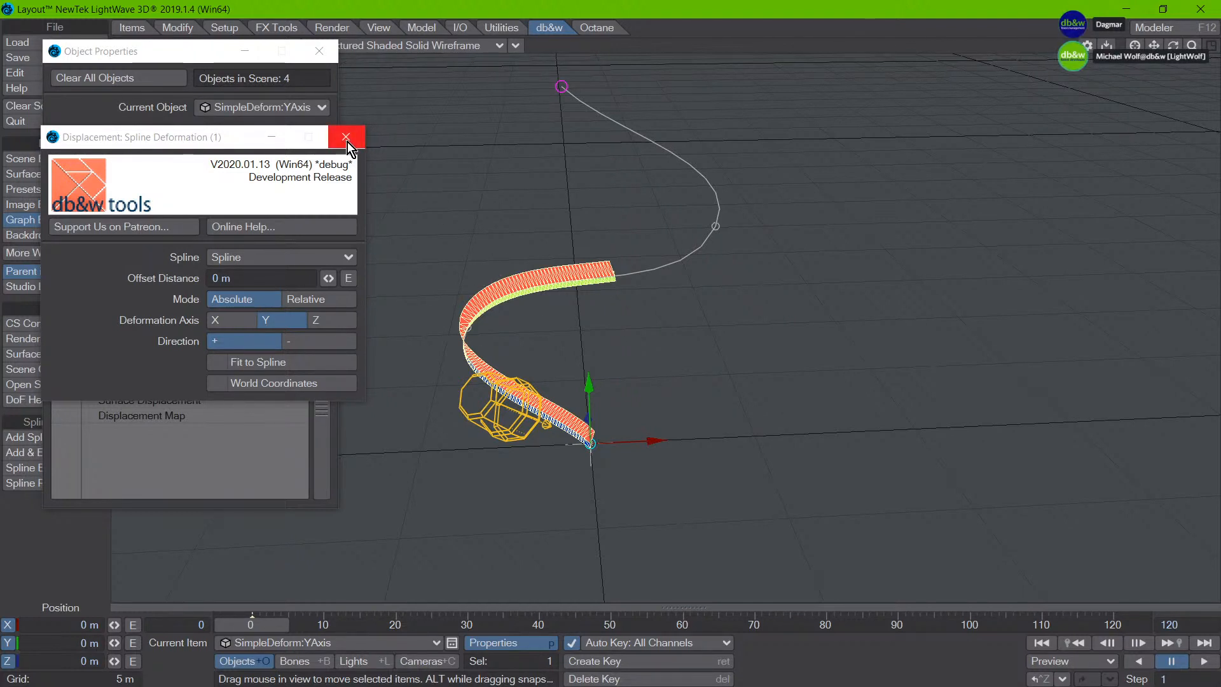
pyautogui.click(292, 362)
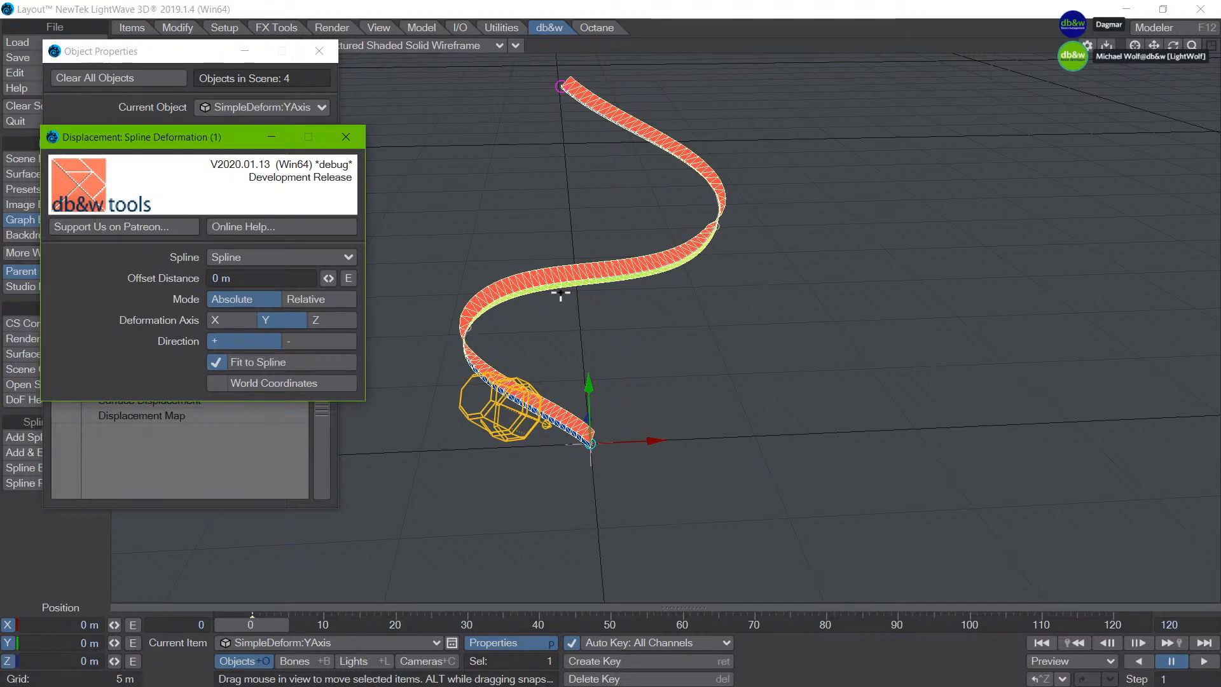
pyautogui.keyDown('alt'); pyautogui.moveTo(765, 294); pyautogui.dragTo(614, 318); pyautogui.keyUp('alt')
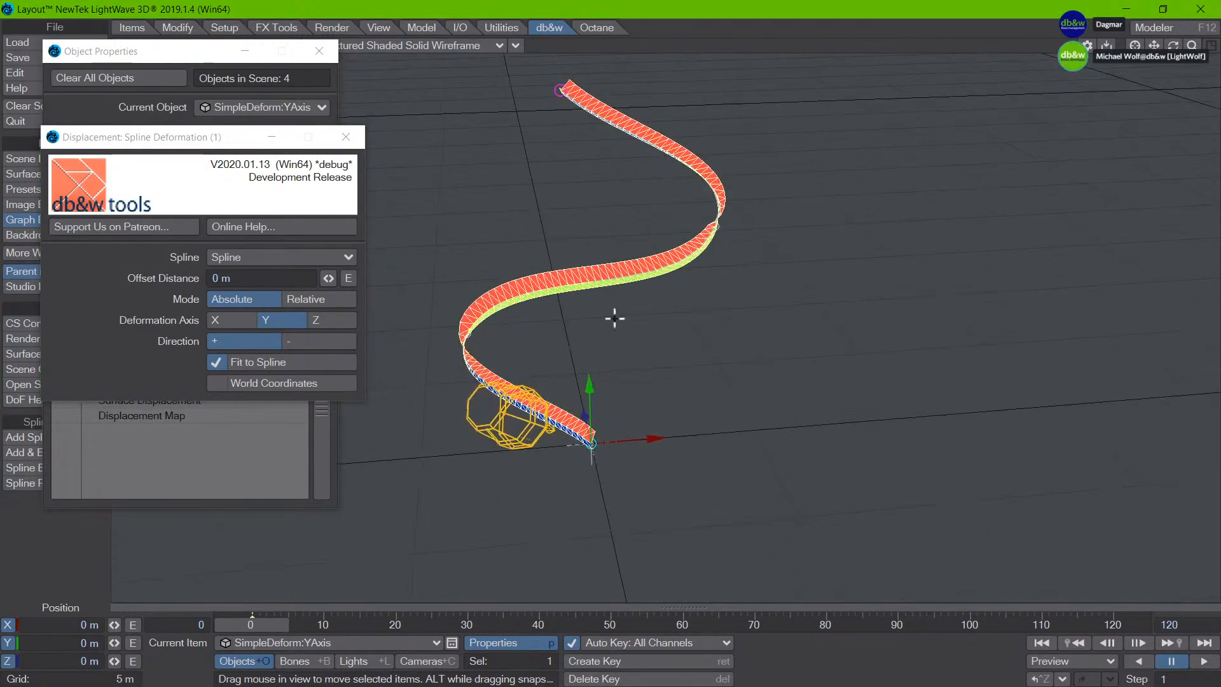
pyautogui.click(347, 142)
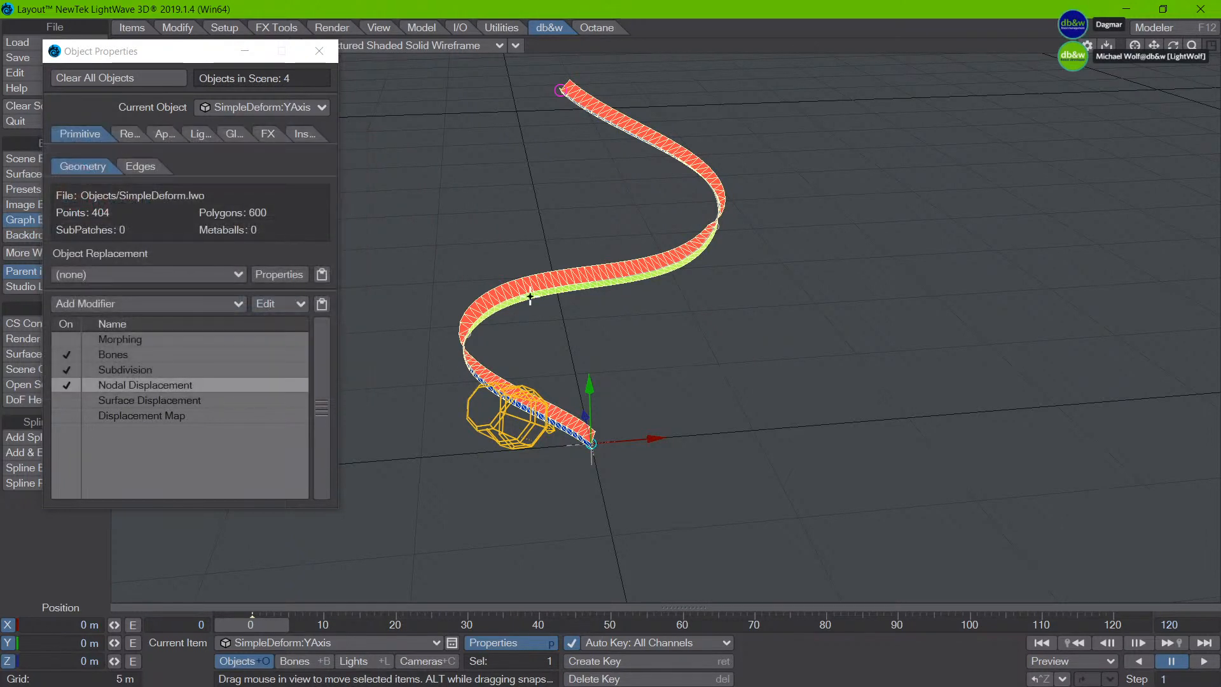
# Step: Start Spline Edit on the Spline object, select its lower middle knot, and close the object properties
pyautogui.click(247, 642)
pyautogui.click(242, 659)
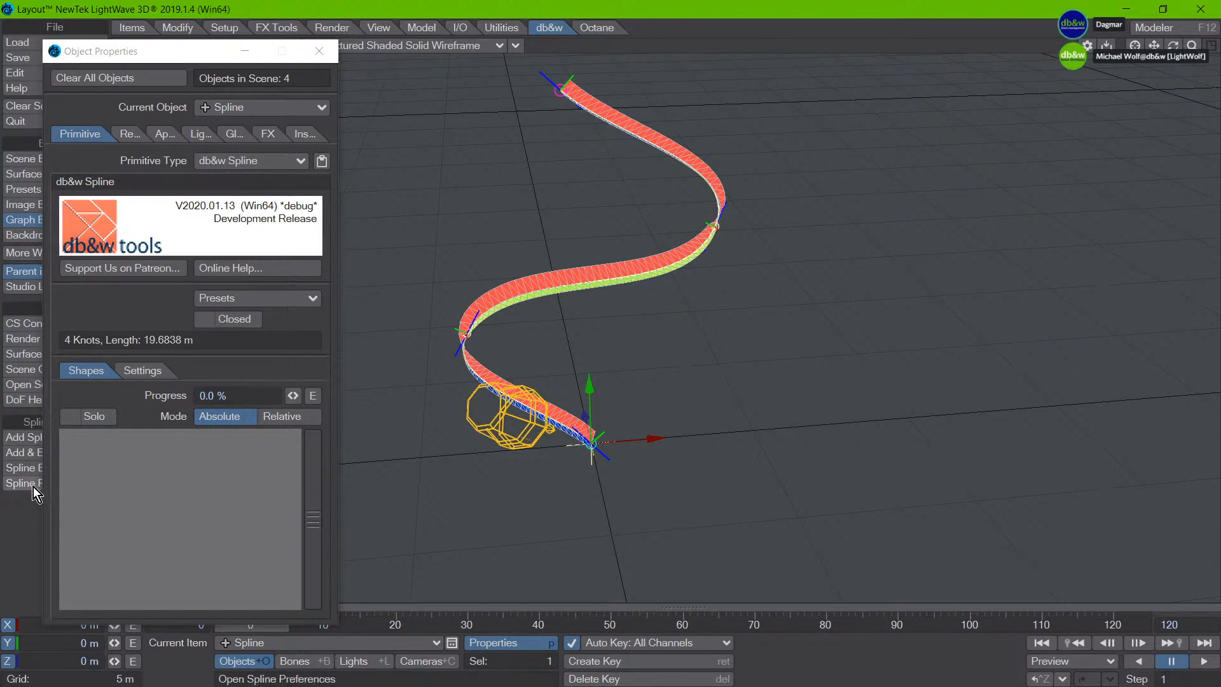
pyautogui.moveTo(131, 53); pyautogui.dragTo(225, 46)
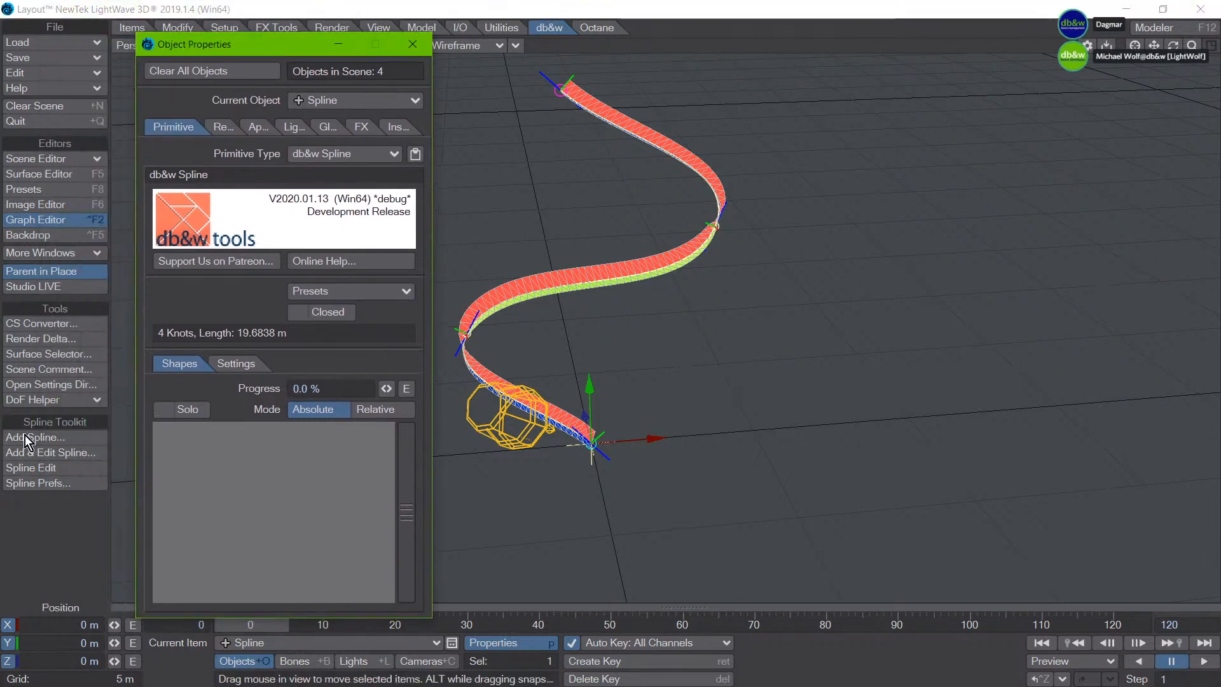
pyautogui.click(29, 469)
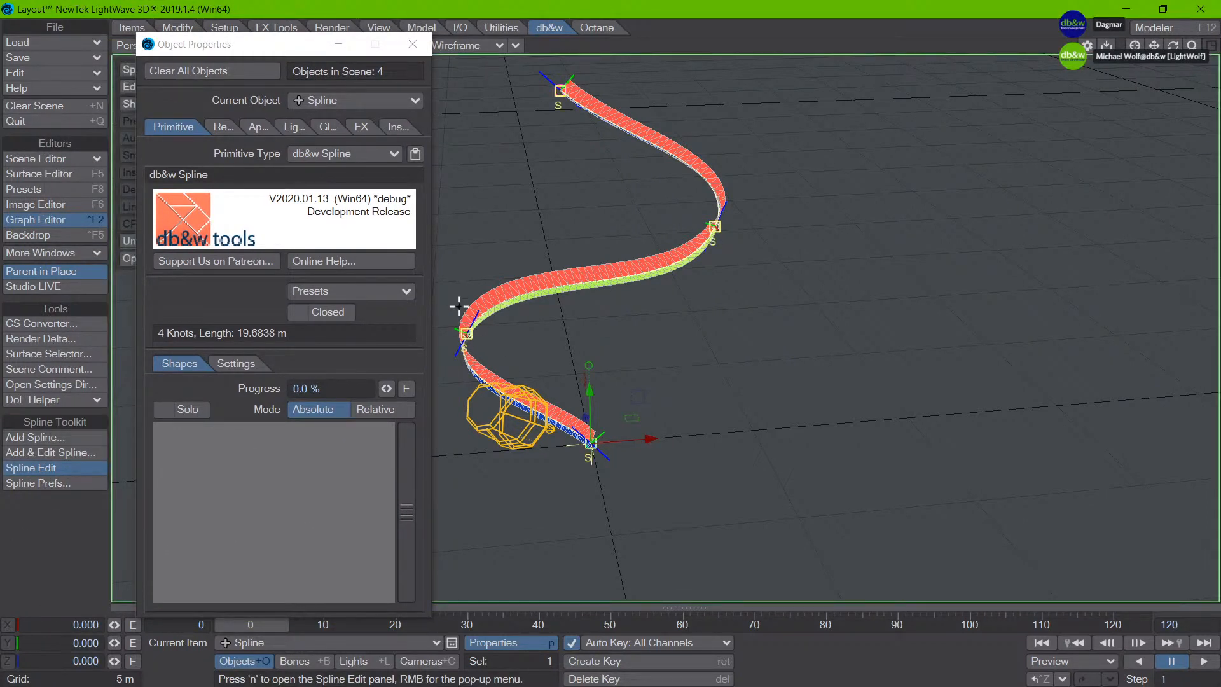
pyautogui.click(466, 334)
pyautogui.moveTo(283, 47); pyautogui.dragTo(284, 72)
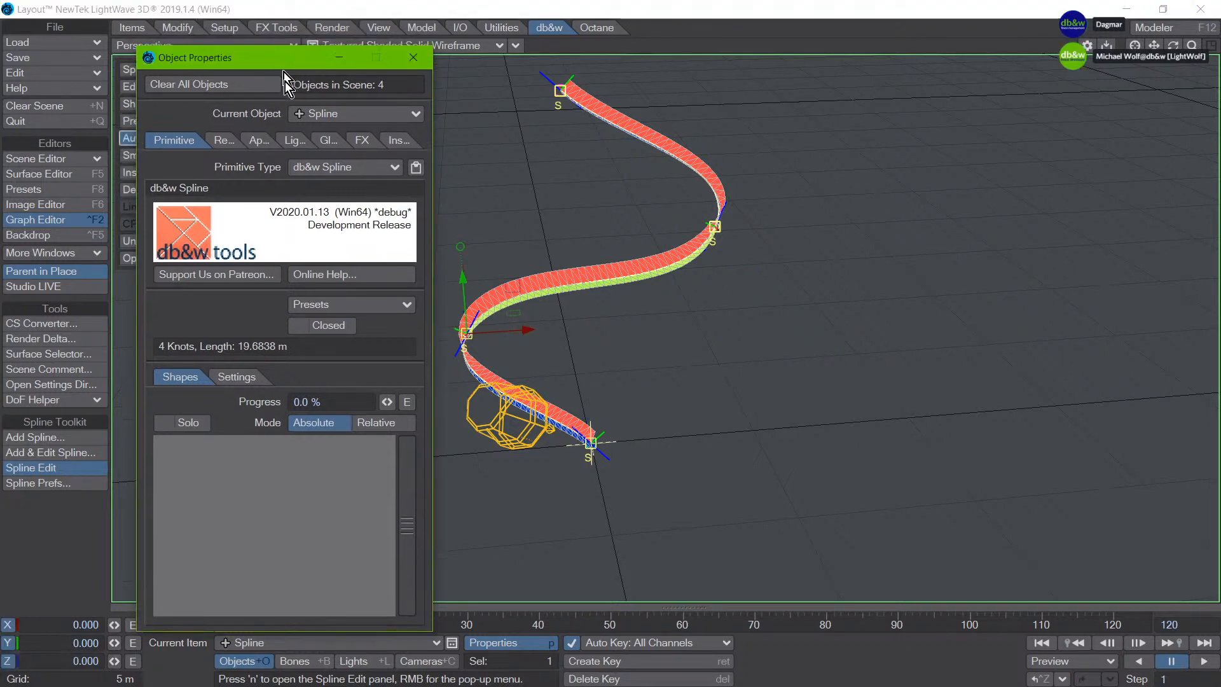
pyautogui.press('p')
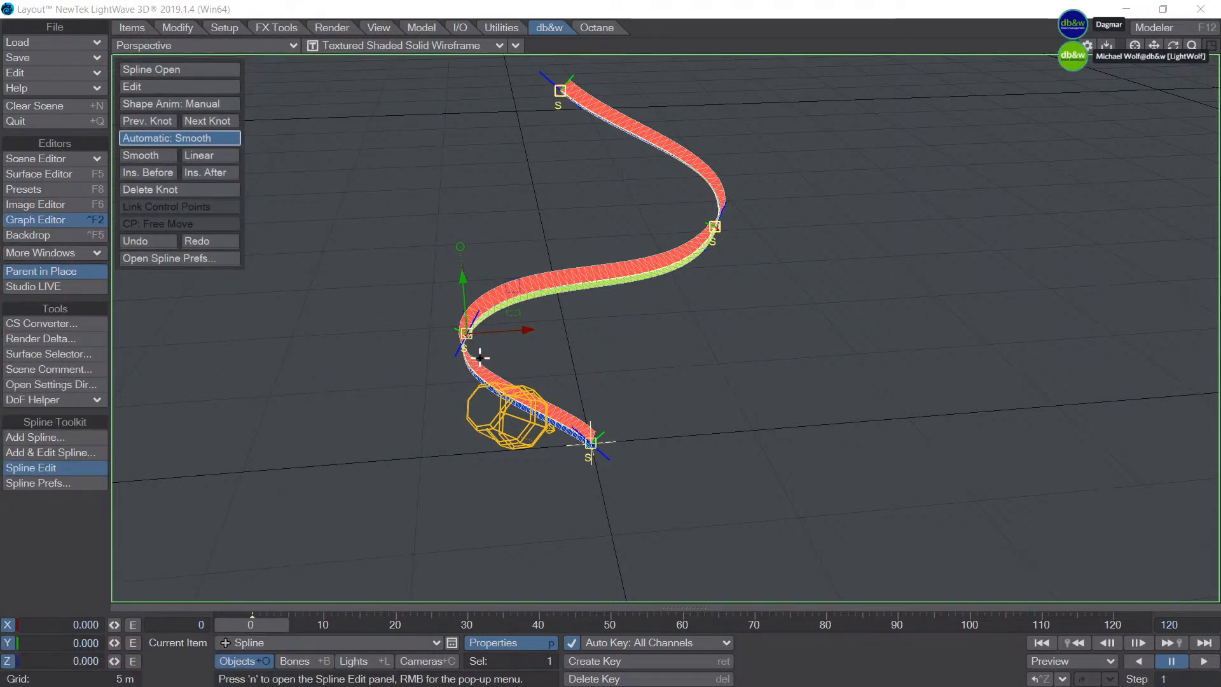
# Step: Rotate the spline's lower middle knot around the curve to twist the deformed bar at that point
pyautogui.scroll(2, 479, 357)
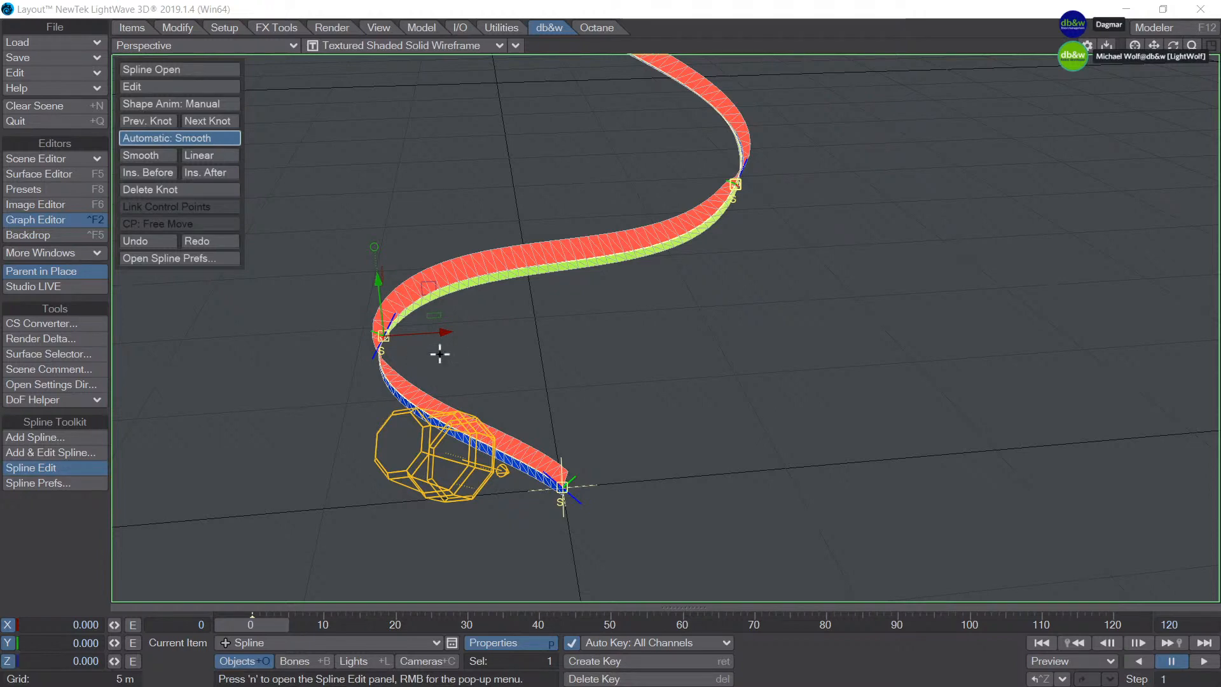
pyautogui.keyDown('alt'); pyautogui.moveTo(287, 393); pyautogui.dragTo(537, 294); pyautogui.keyUp('alt')
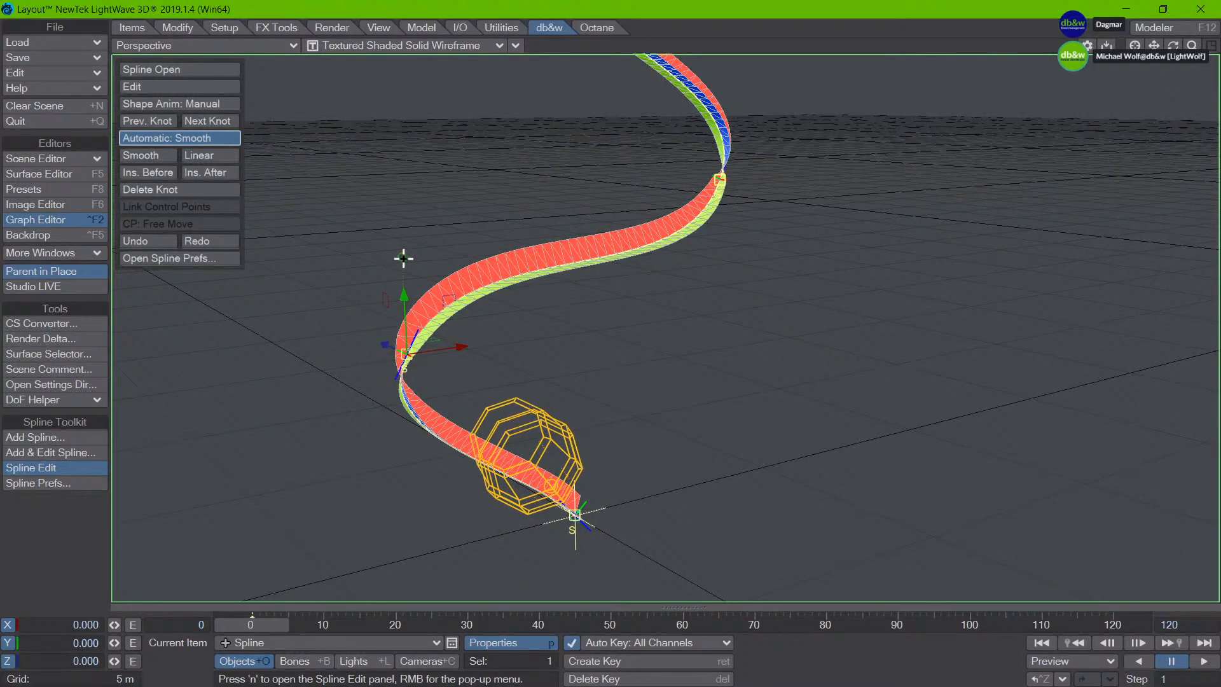
pyautogui.moveTo(341, 279); pyautogui.dragTo(502, 342)
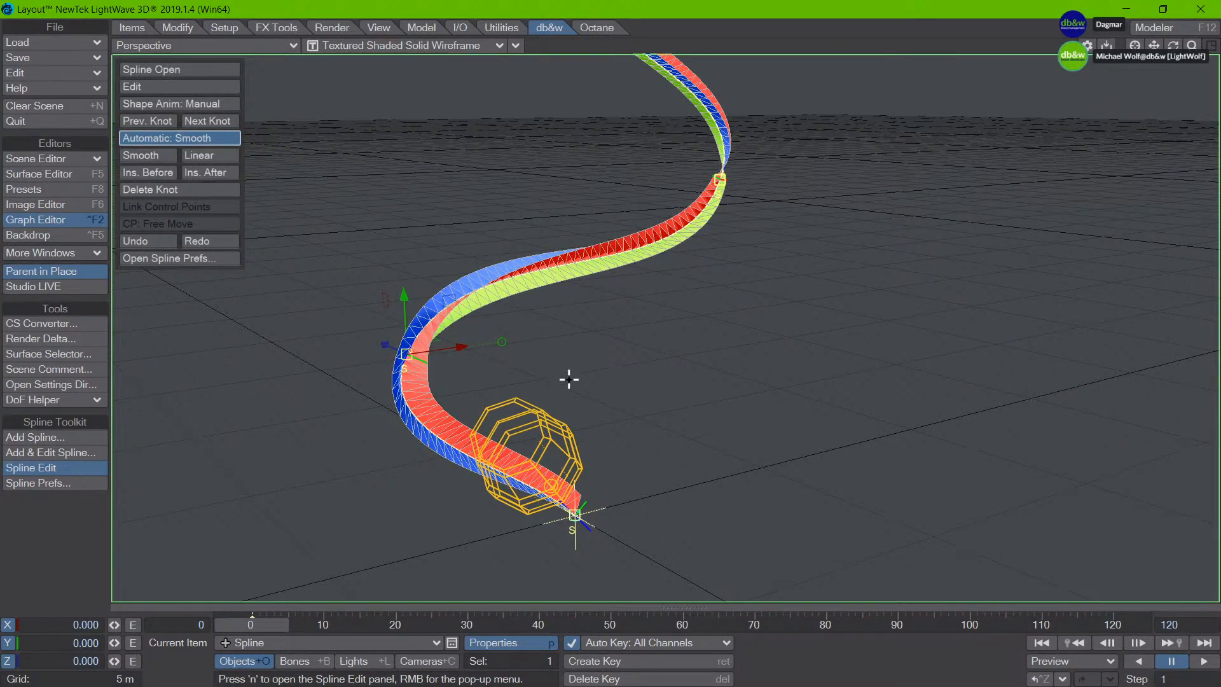
pyautogui.keyDown('alt'); pyautogui.moveTo(742, 390); pyautogui.dragTo(222, 387); pyautogui.keyUp('alt')
pyautogui.moveTo(525, 380)
pyautogui.keyDown('alt'); pyautogui.mouseDown()
pyautogui.moveTo(470, 335)
pyautogui.moveTo(521, 340)
pyautogui.moveTo(538, 364)
pyautogui.mouseUp(); pyautogui.keyUp('alt')
pyautogui.moveTo(444, 325); pyautogui.dragTo(473, 269)
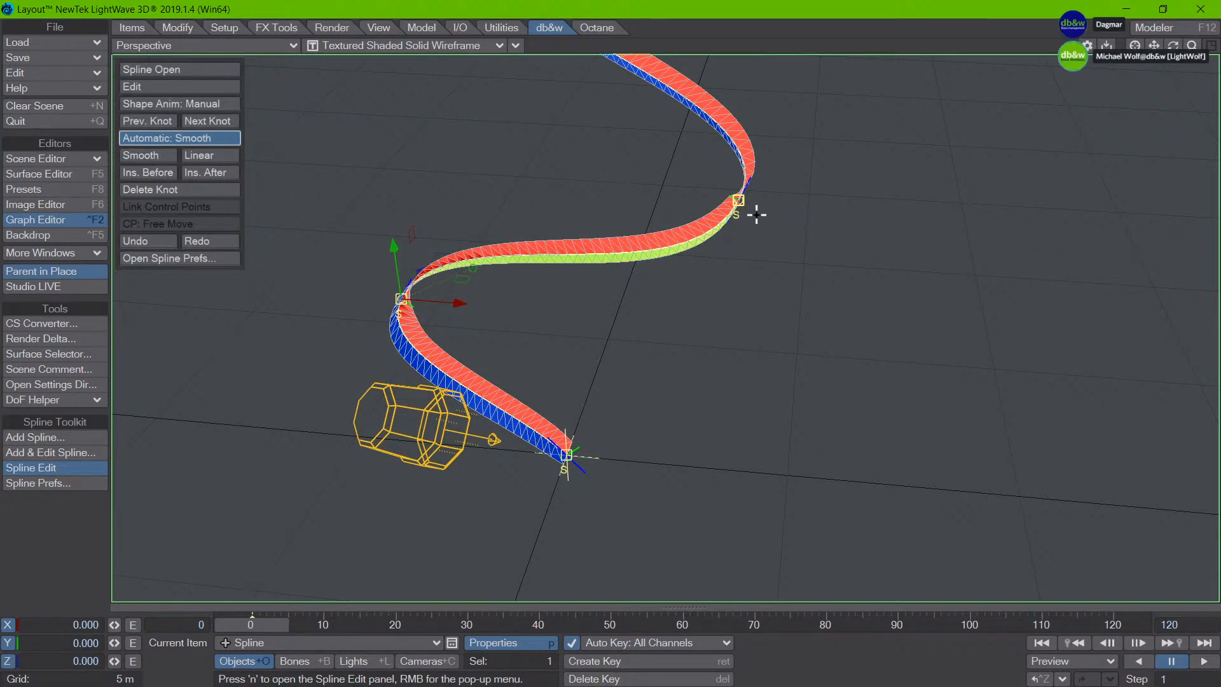
# Step: Select the spline's upper middle knot and rotate it around the curve to twist the deformed bar there
pyautogui.click(738, 200)
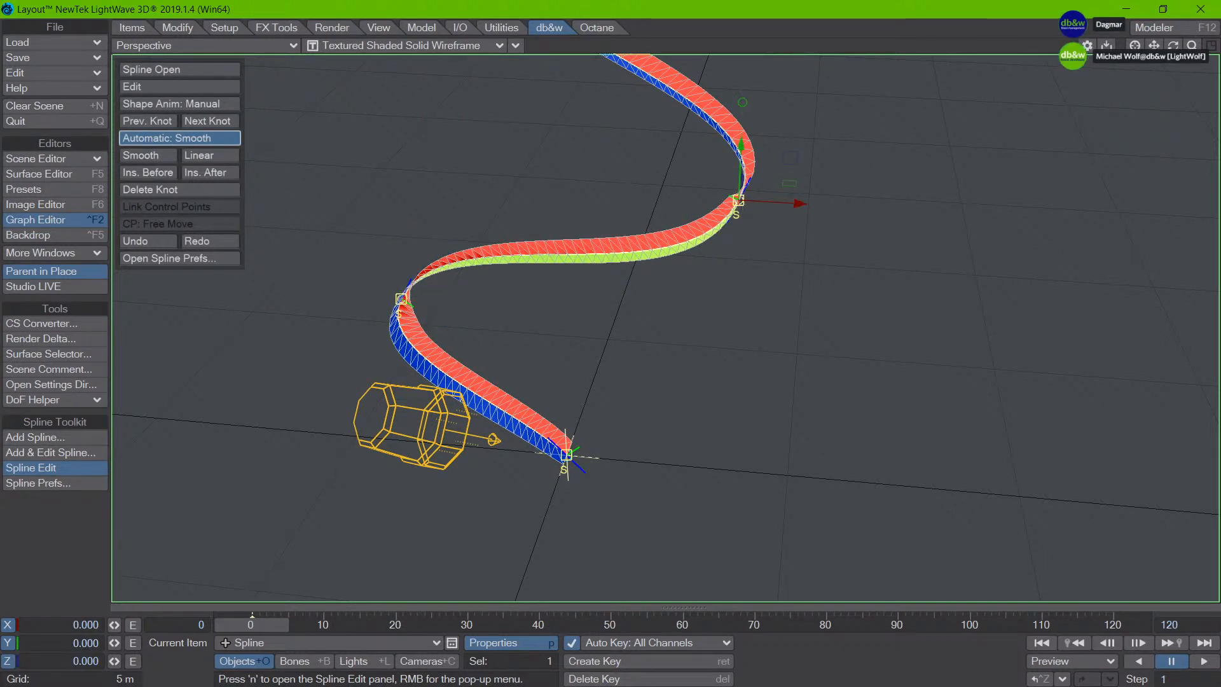
pyautogui.moveTo(742, 103); pyautogui.dragTo(647, 167)
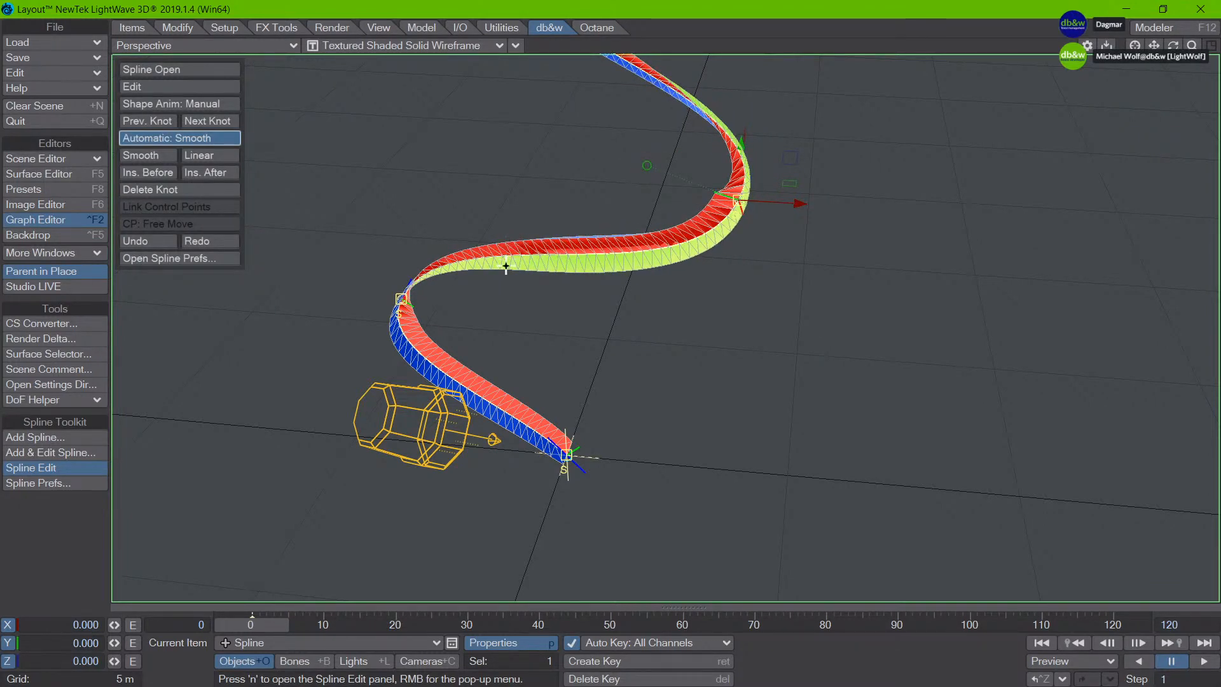
pyautogui.keyDown('alt'); pyautogui.moveTo(478, 271); pyautogui.dragTo(602, 241); pyautogui.keyUp('alt')
pyautogui.moveTo(647, 157); pyautogui.dragTo(806, 266)
pyautogui.keyDown('alt'); pyautogui.moveTo(768, 337); pyautogui.dragTo(663, 262); pyautogui.keyUp('alt')
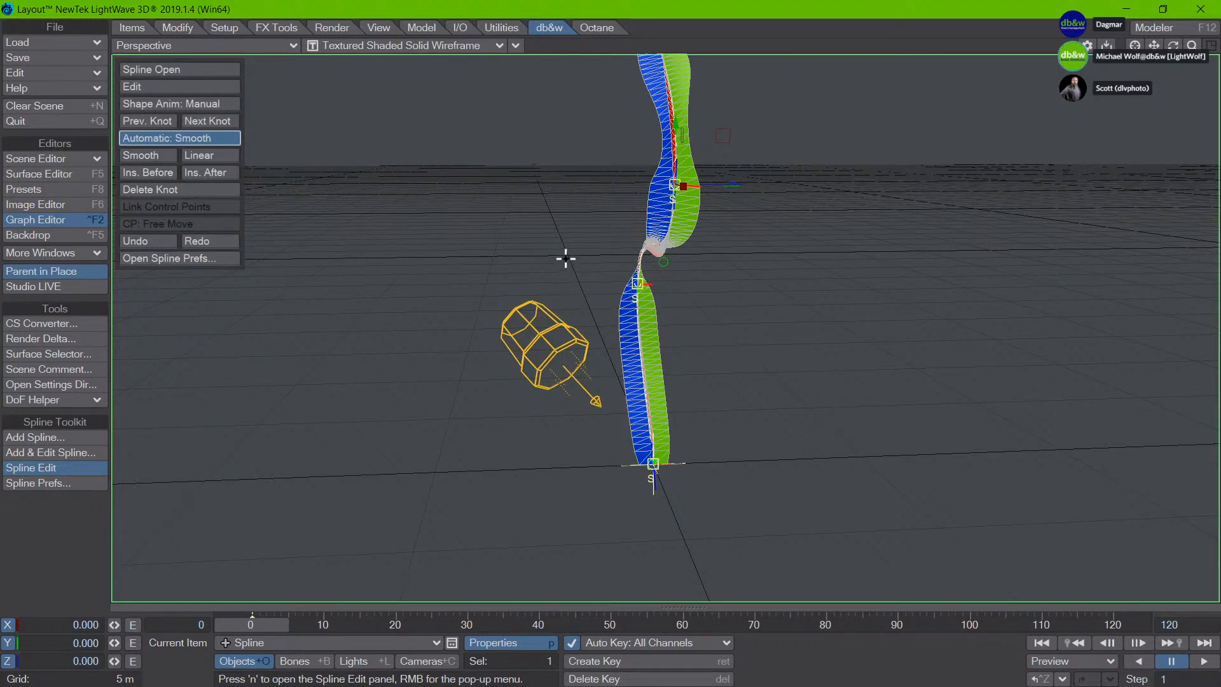
pyautogui.keyDown('alt'); pyautogui.moveTo(565, 259); pyautogui.dragTo(630, 305); pyautogui.keyUp('alt')
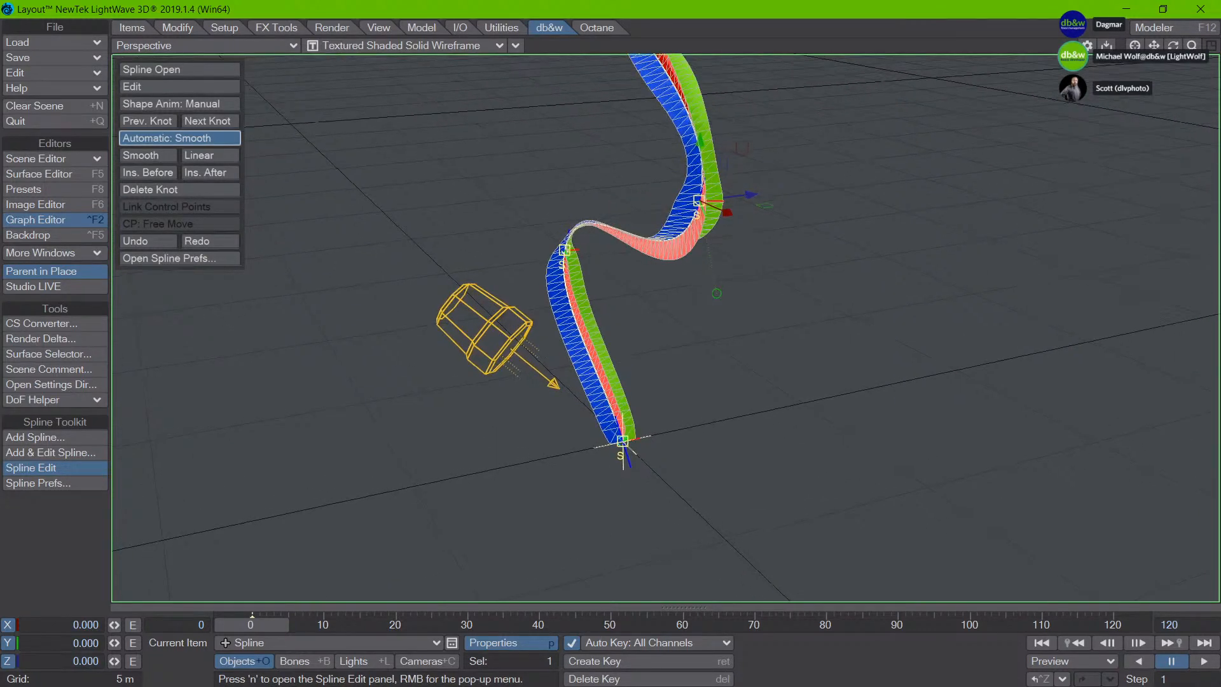
# Step: Rotate the spline's lower middle knot around the curve again to reduce the bar's twist between the two middle knots
pyautogui.click(565, 252)
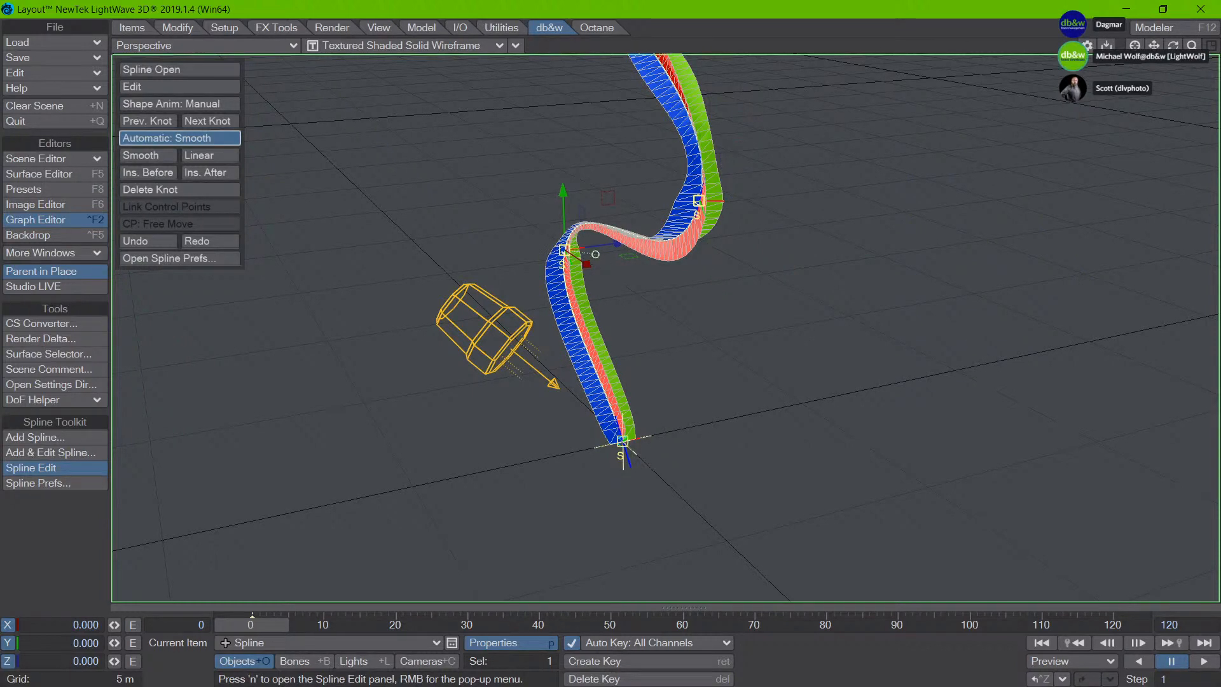
pyautogui.moveTo(586, 274); pyautogui.dragTo(741, 270)
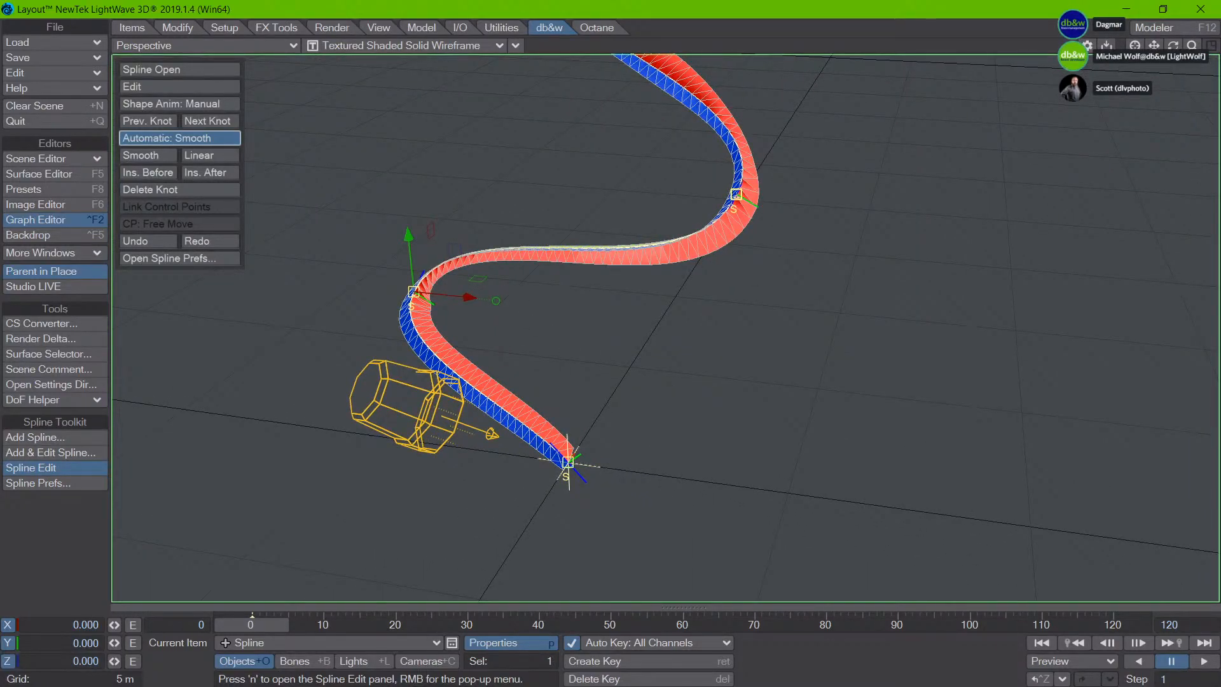
pyautogui.moveTo(496, 301); pyautogui.dragTo(489, 330)
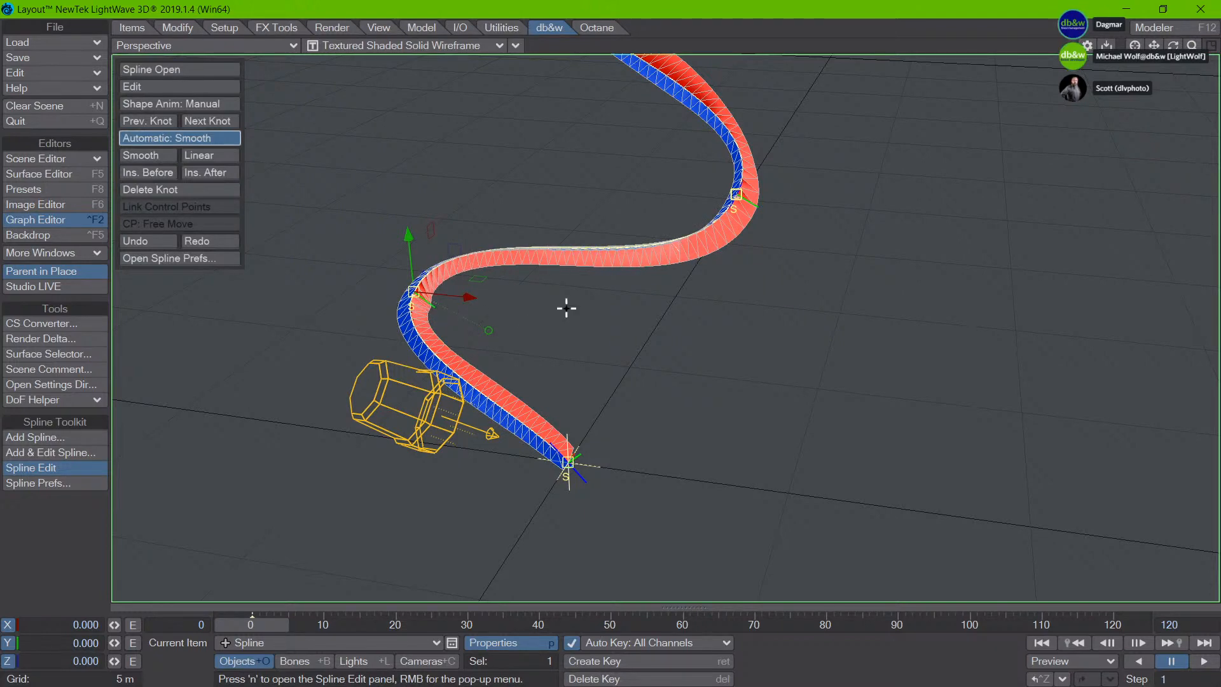
pyautogui.keyDown('alt'); pyautogui.moveTo(566, 309); pyautogui.dragTo(628, 255); pyautogui.keyUp('alt')
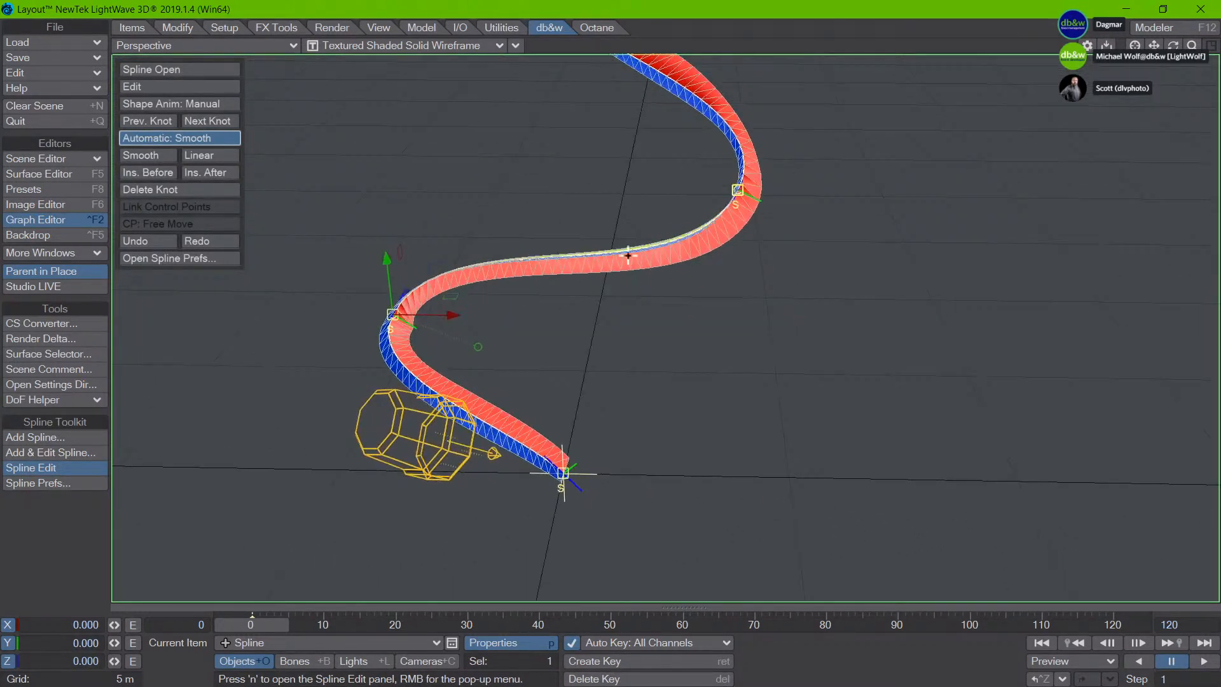
# Step: Select the spline's top end knot and rotate it around the curve to adjust the twist at the bar's upper end
pyautogui.scroll(-2, 590, 208)
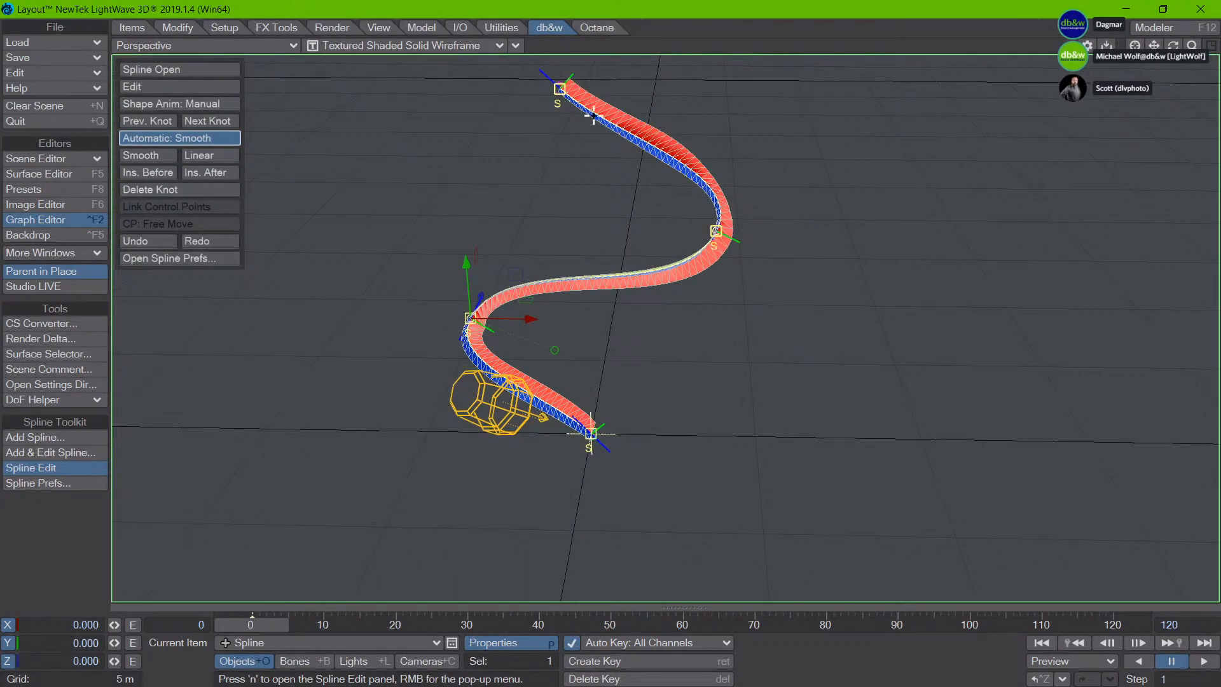
pyautogui.click(560, 89)
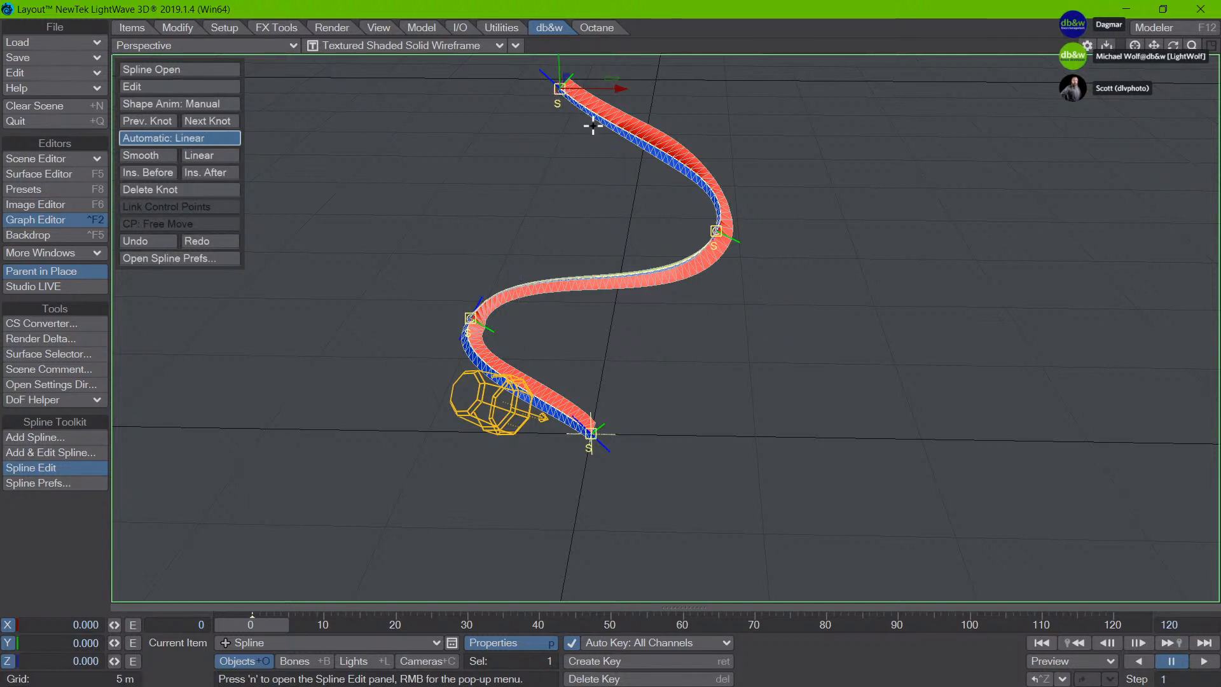
pyautogui.scroll(-2, 591, 127)
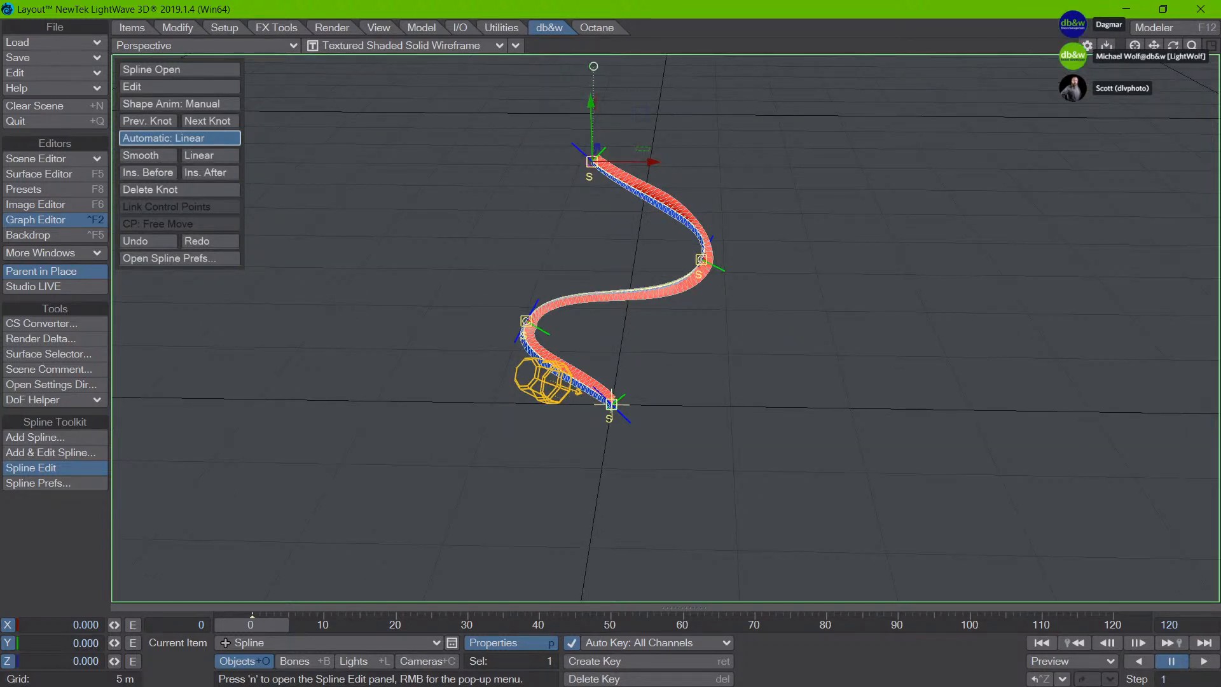
pyautogui.moveTo(593, 66); pyautogui.dragTo(645, 96)
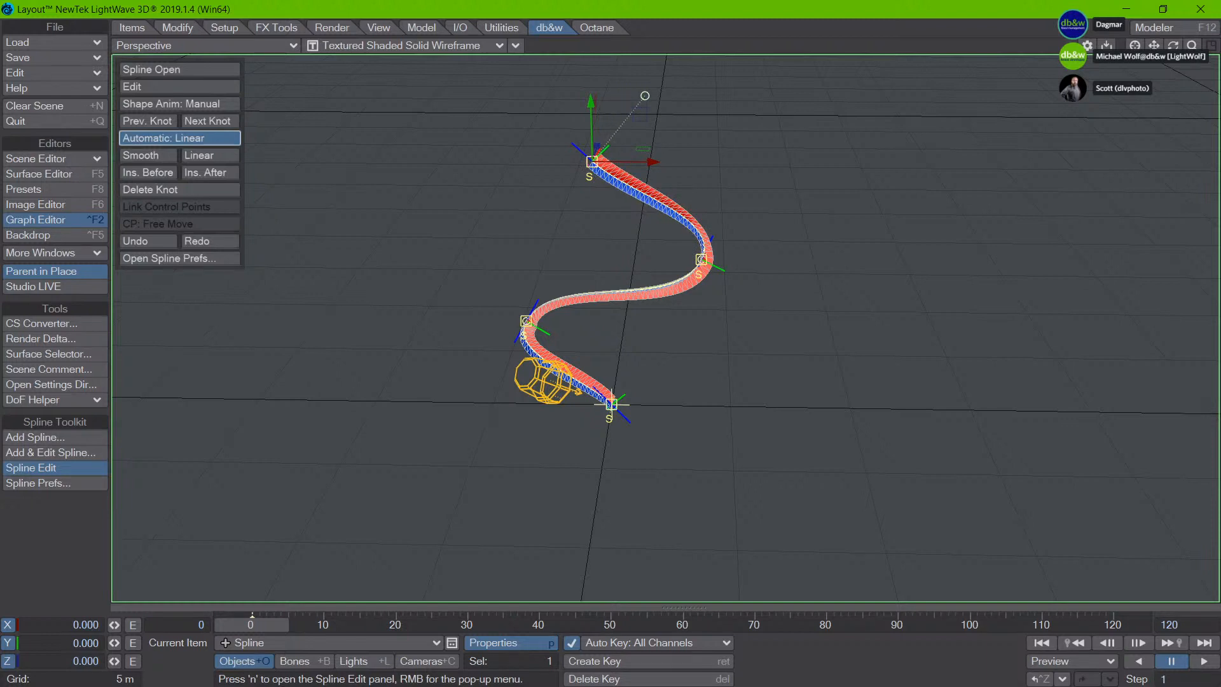
pyautogui.keyDown('alt'); pyautogui.moveTo(763, 267); pyautogui.dragTo(627, 199); pyautogui.keyUp('alt')
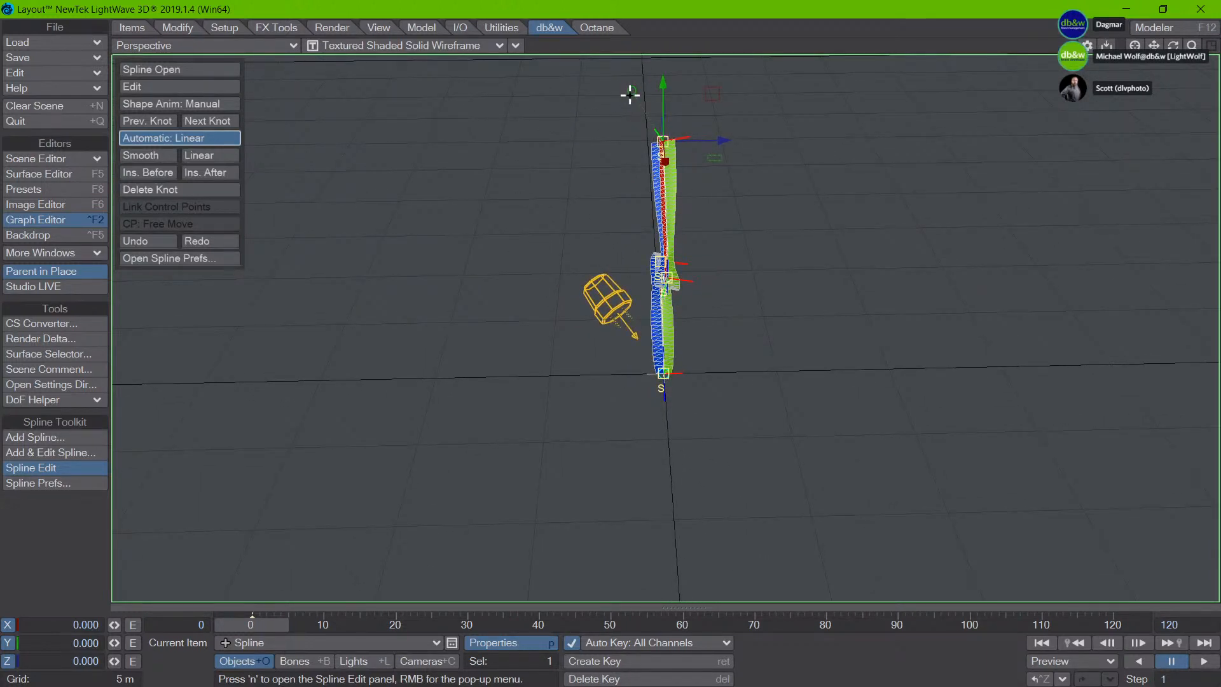
pyautogui.moveTo(630, 91); pyautogui.dragTo(676, 96)
pyautogui.keyDown('alt'); pyautogui.moveTo(599, 273); pyautogui.dragTo(831, 330); pyautogui.keyUp('alt')
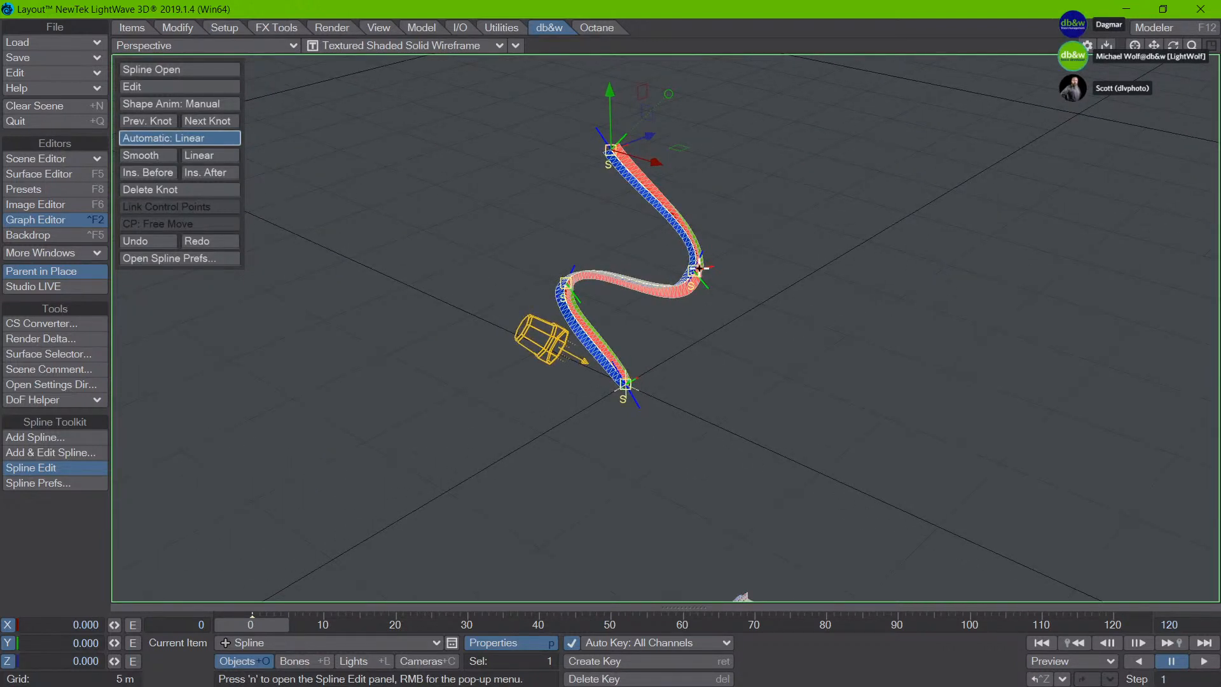
# Step: Fine-tune the upper middle knot's rotation to even out the bar's twist between its neighbouring knots
pyautogui.click(704, 274)
pyautogui.moveTo(734, 356); pyautogui.dragTo(718, 297)
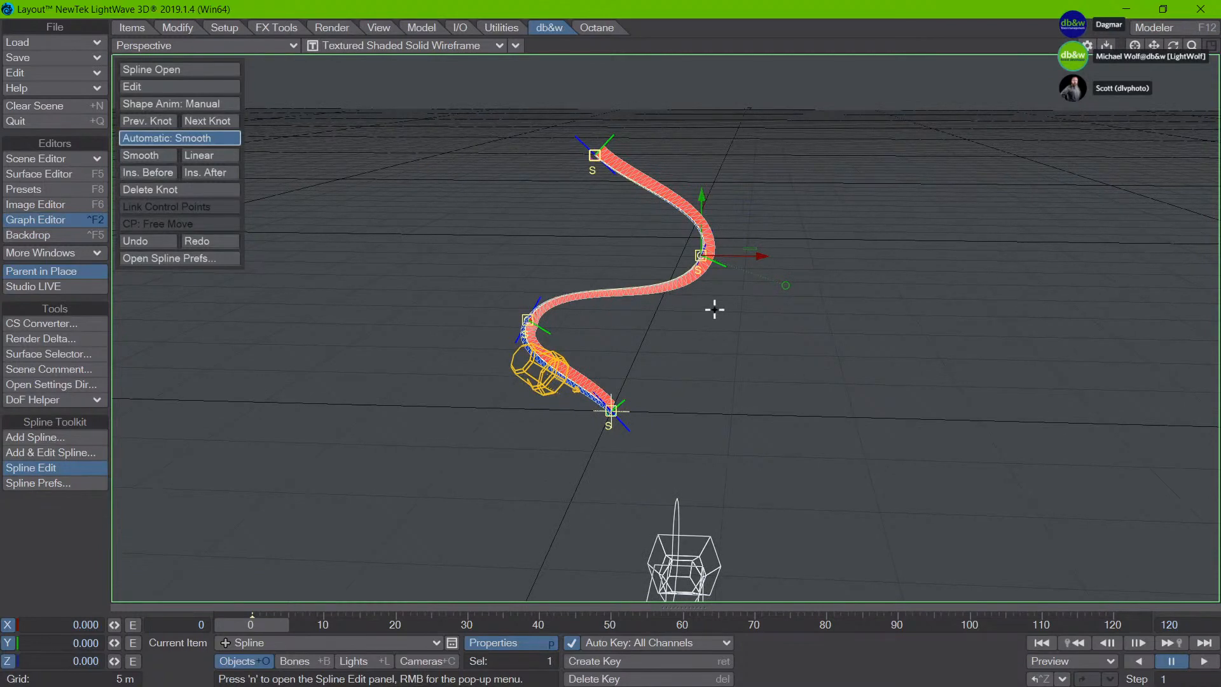
pyautogui.scroll(4, 714, 310)
pyautogui.scroll(-2, 714, 310)
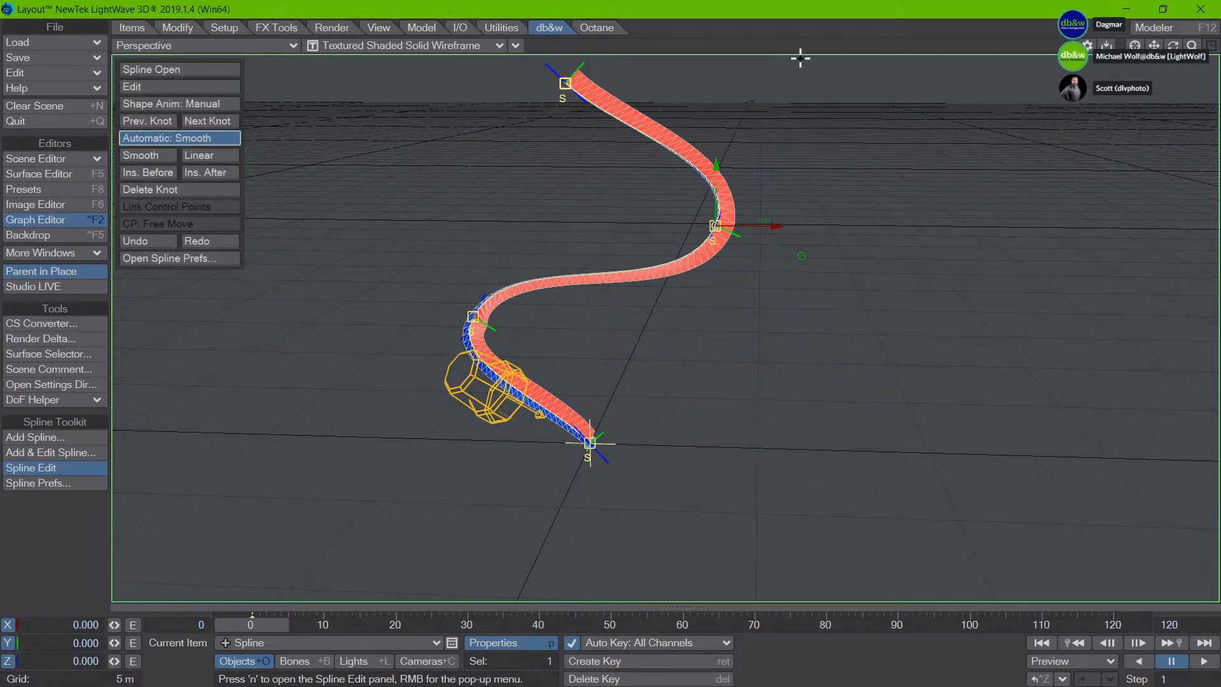
# Step: Leave Spline Edit, reopen the Spline Deformation settings, and disable Fit to Spline after toggling it for comparison
pyautogui.press('t')
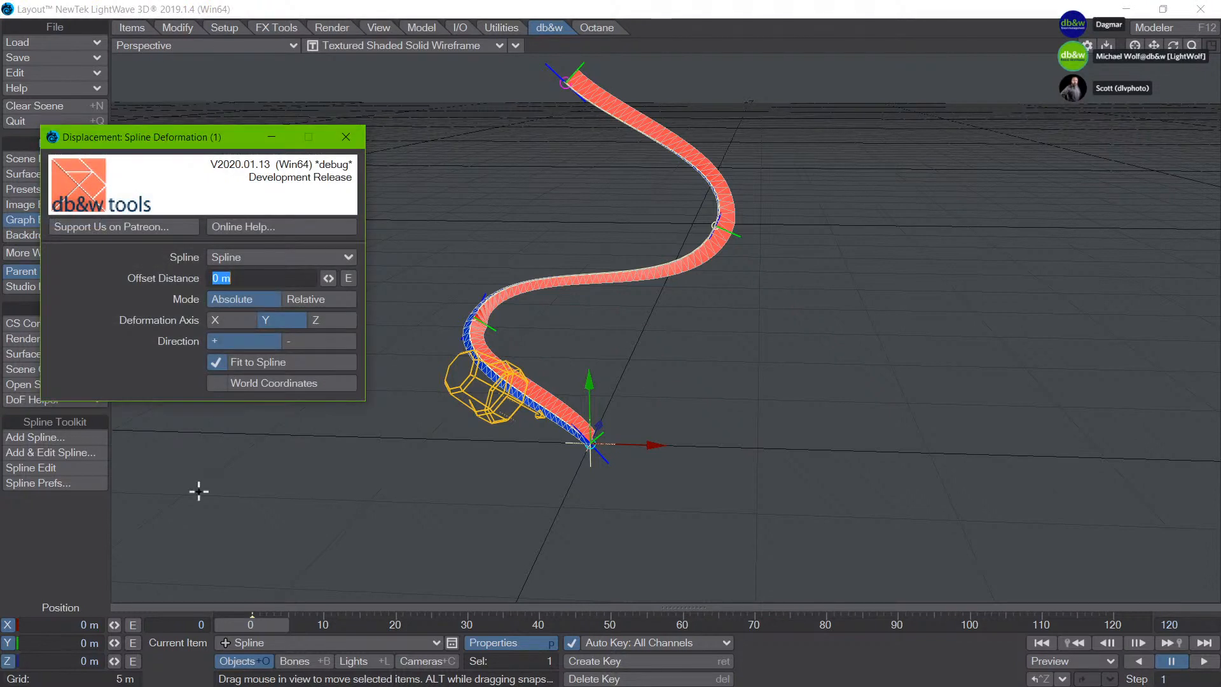
pyautogui.moveTo(152, 145); pyautogui.dragTo(162, 73)
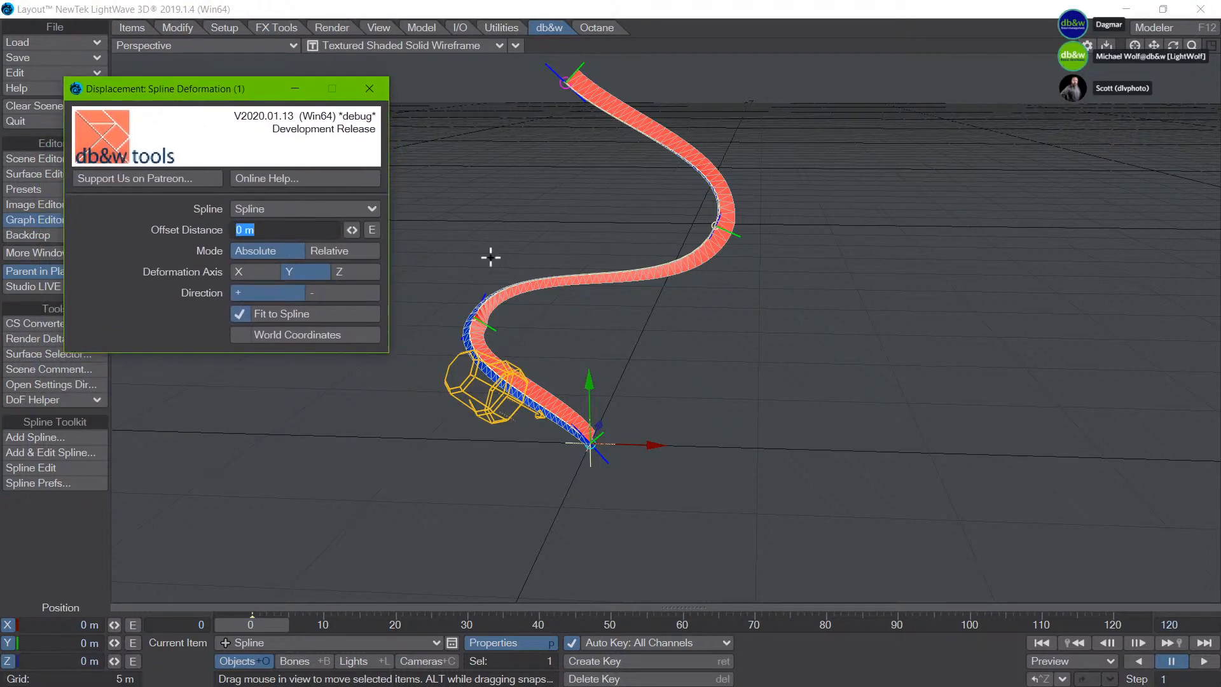
pyautogui.click(286, 314)
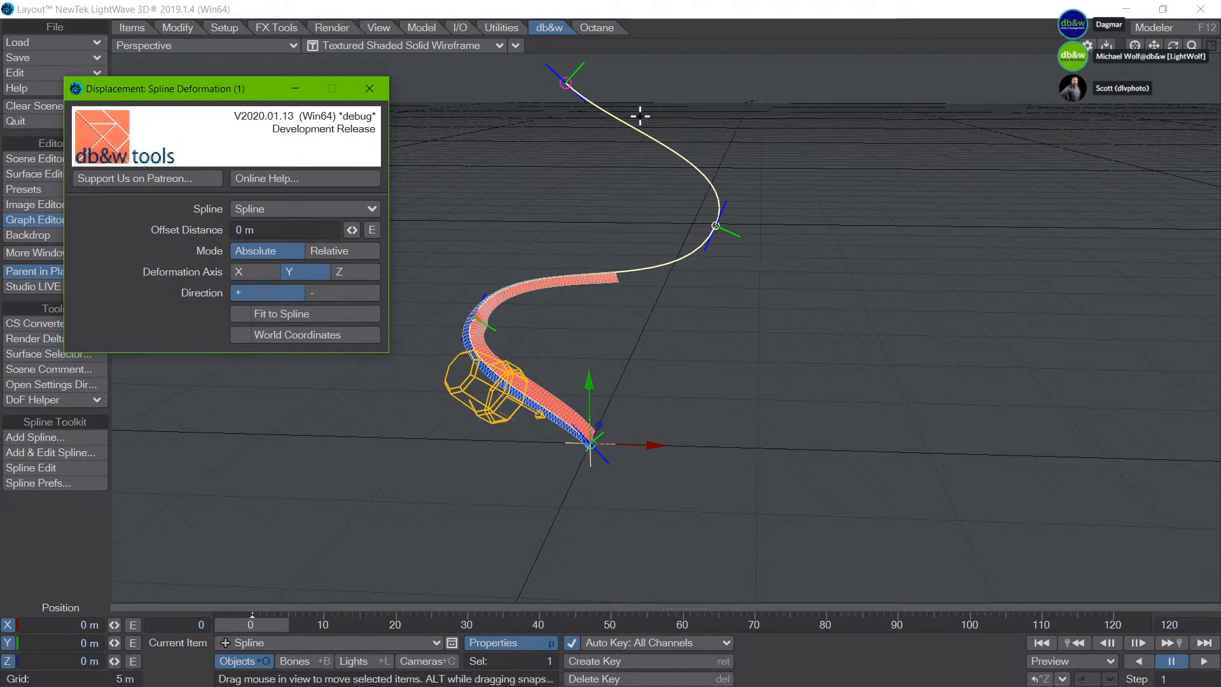
pyautogui.click(299, 315)
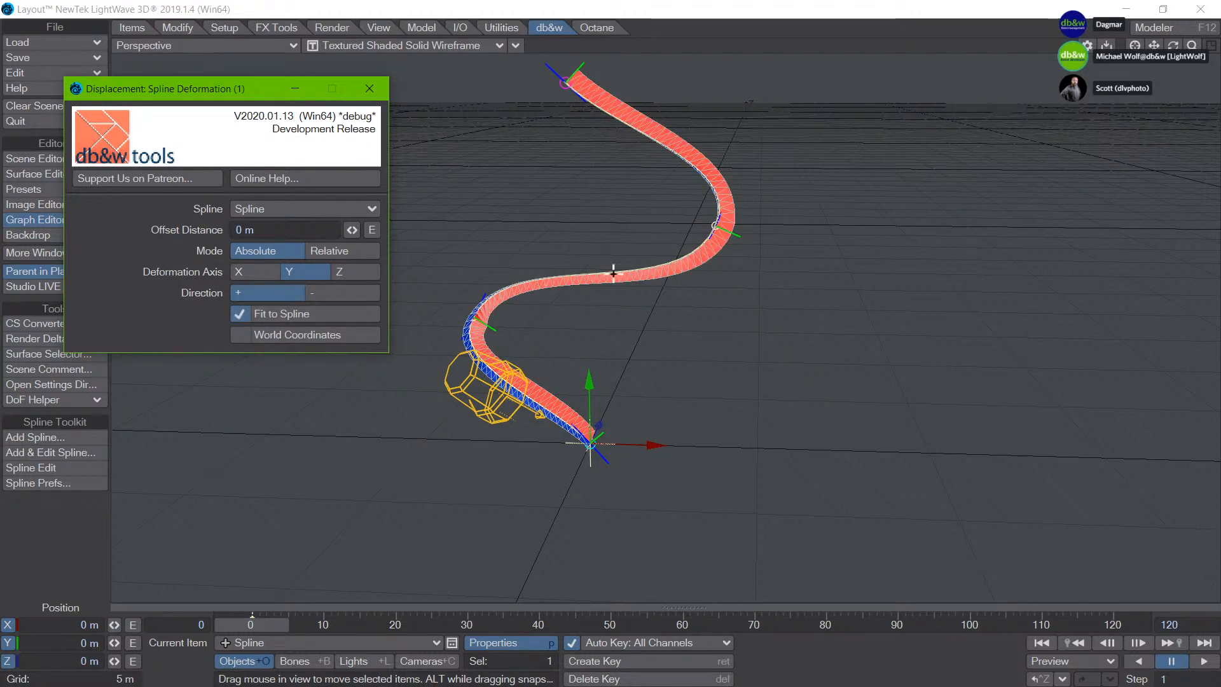
pyautogui.click(271, 314)
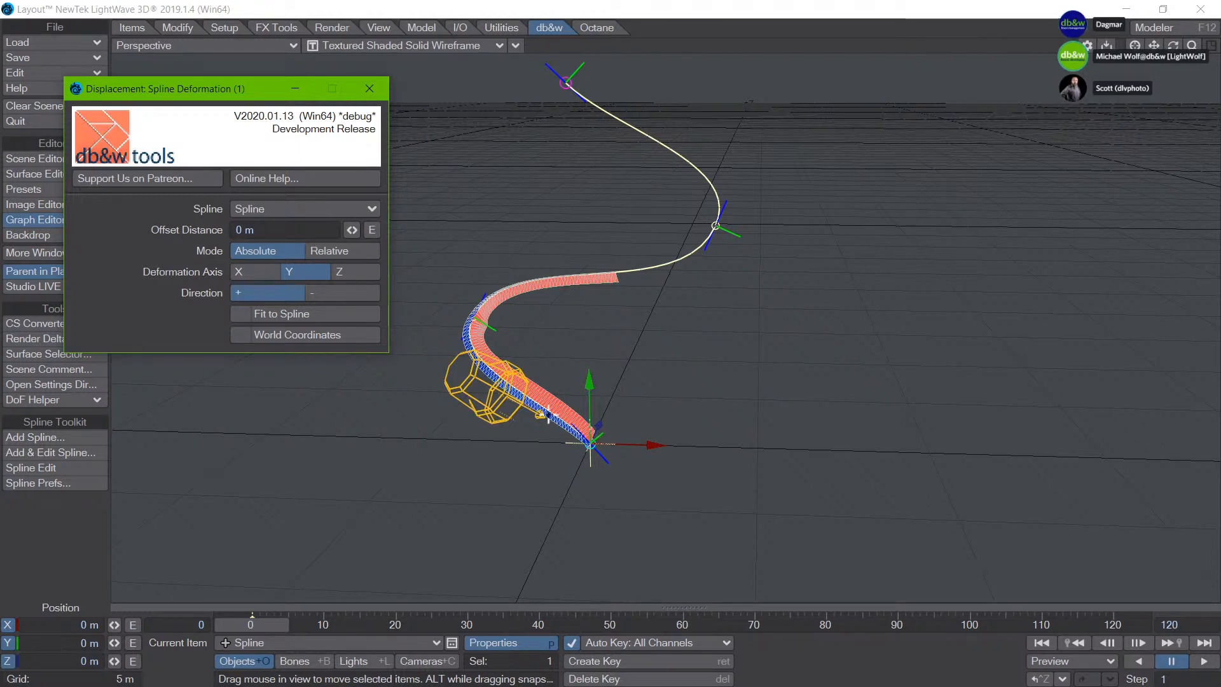
# Step: Animate the Offset Distance with an envelope key of 10 m at frame 120, and close the Graph Editor
pyautogui.click(372, 230)
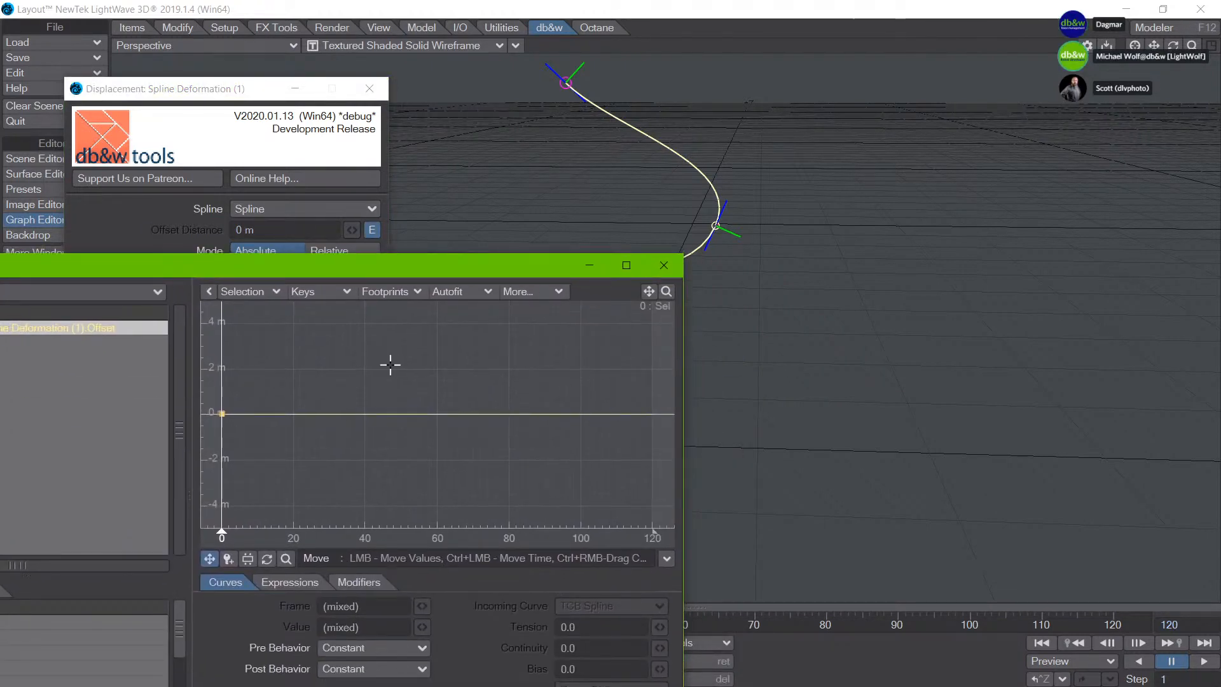
pyautogui.moveTo(267, 272); pyautogui.dragTo(342, 267)
pyautogui.press('Return')
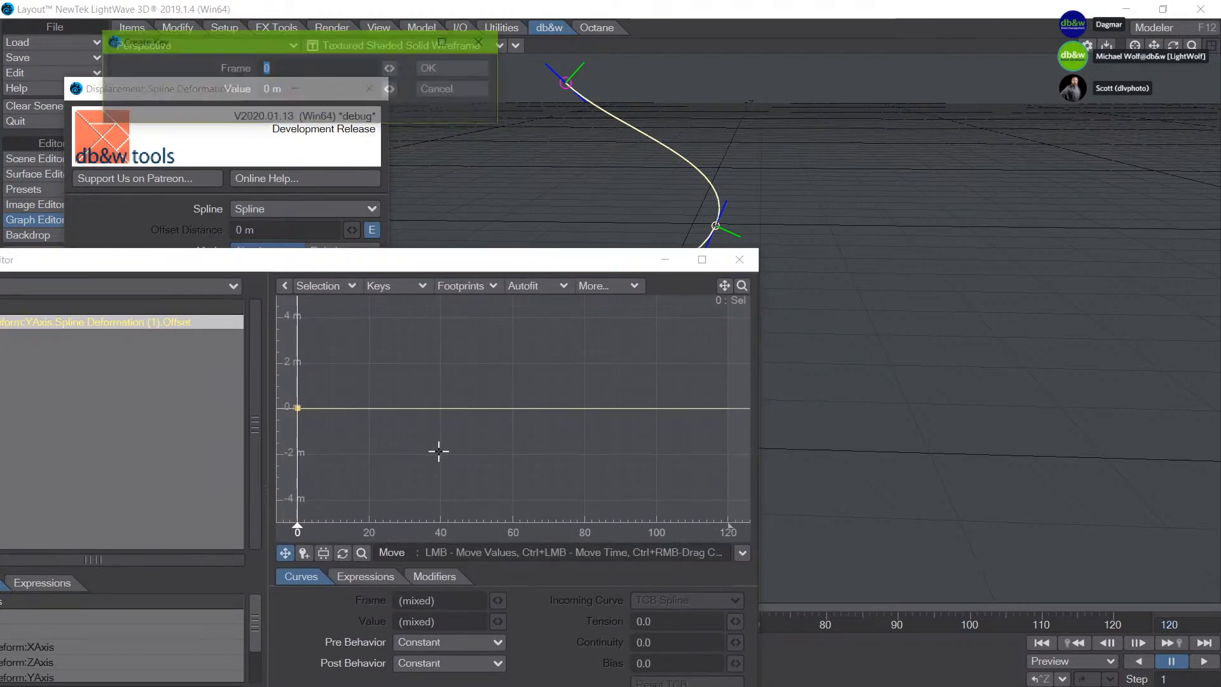
pyautogui.write('10')
pyautogui.press('Tab')
pyautogui.write('1')
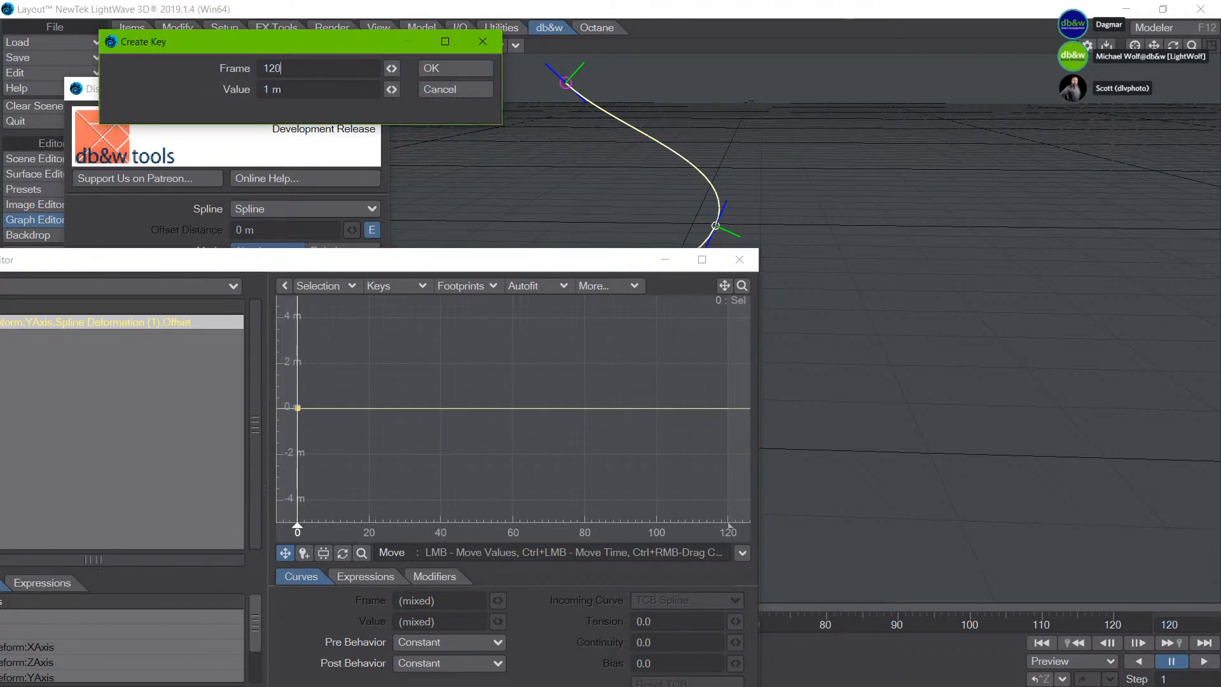
pyautogui.write('0')
pyautogui.press('Return')
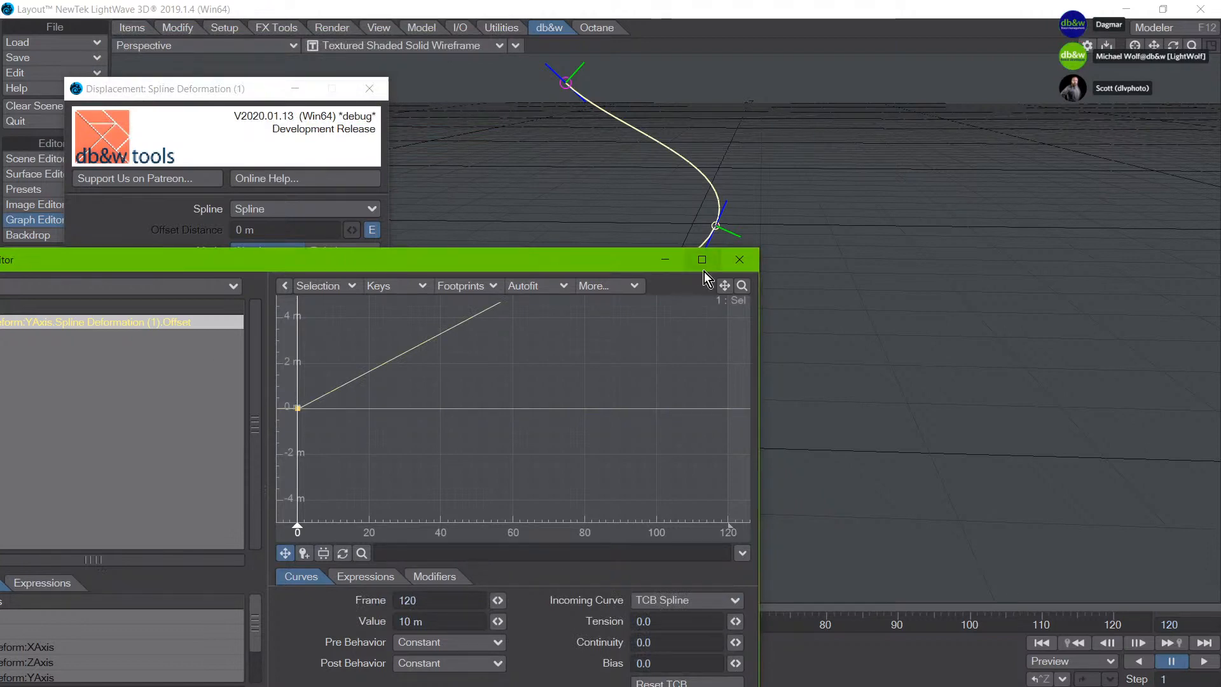
pyautogui.click(738, 260)
# Step: Scrub the timeline to preview the bar sliding along the spline, stop at frame 64, and compare Relative mode with Absolute
pyautogui.moveTo(210, 90); pyautogui.dragTo(149, 94)
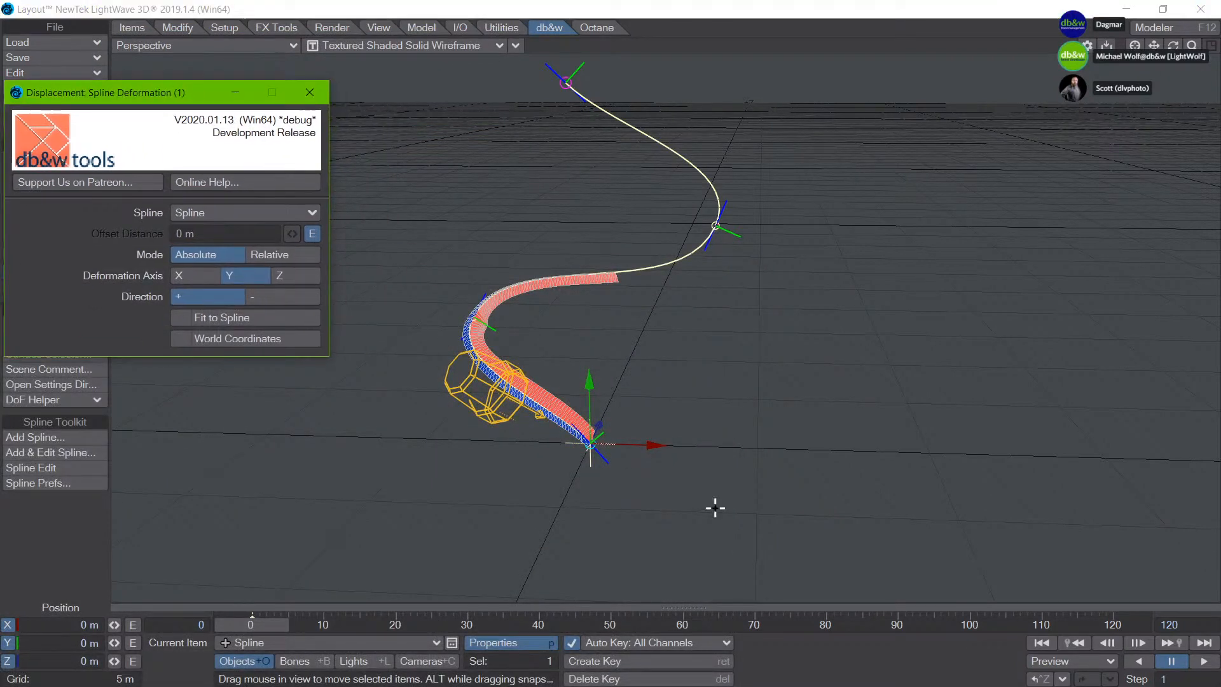
pyautogui.moveTo(250, 624); pyautogui.dragTo(910, 624)
pyautogui.click(81, 273)
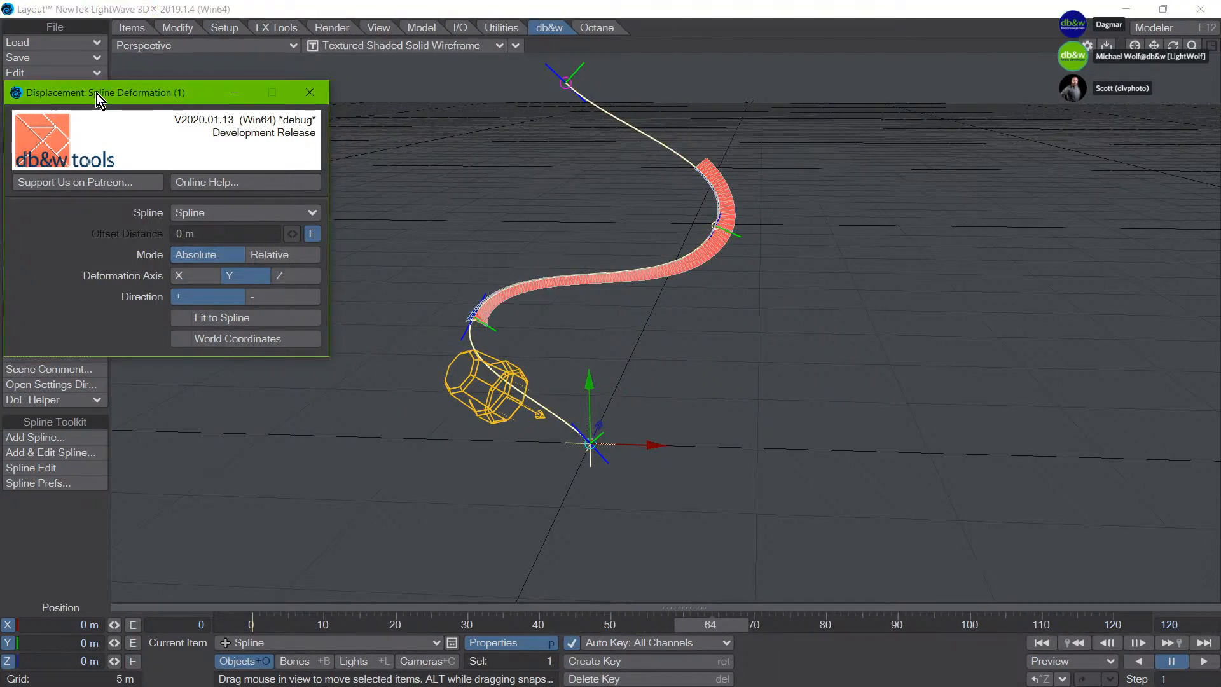
pyautogui.moveTo(97, 93); pyautogui.dragTo(151, 86)
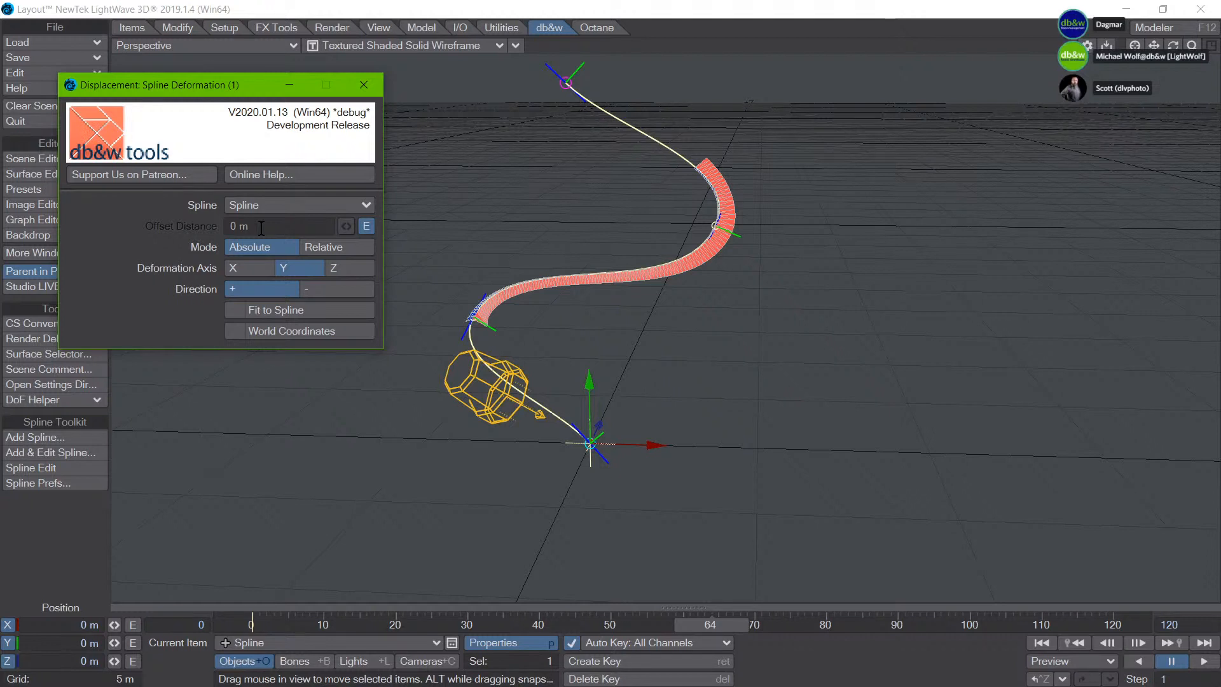
pyautogui.click(323, 248)
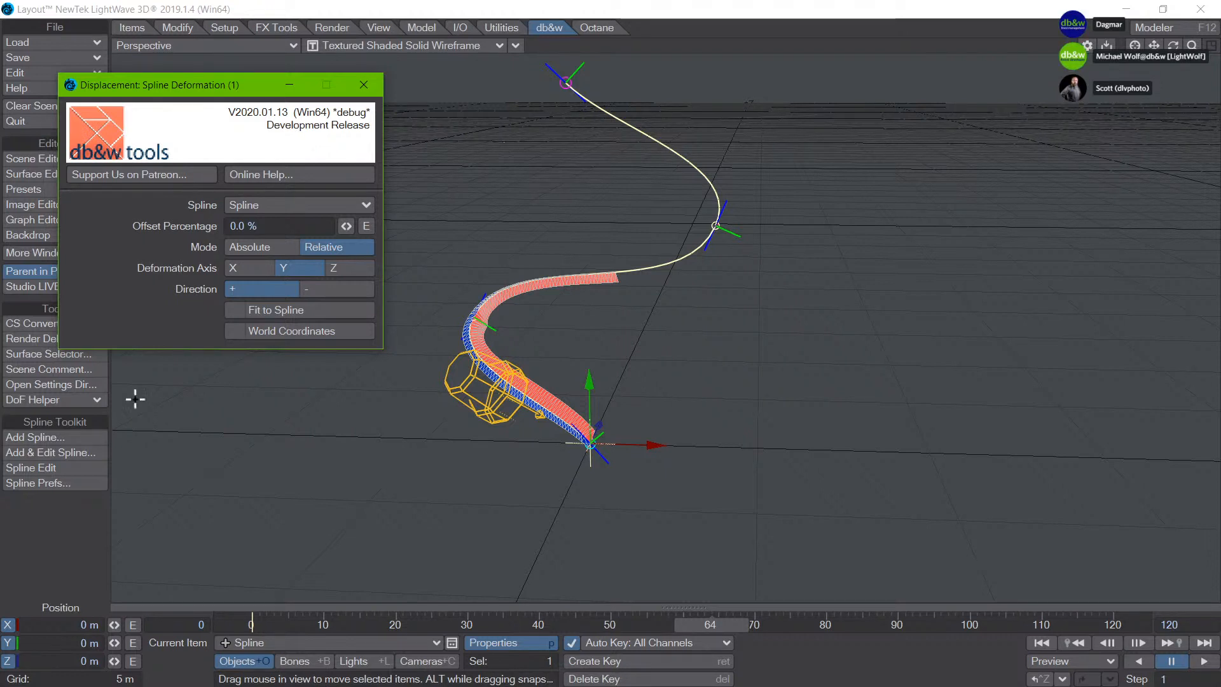
pyautogui.click(273, 247)
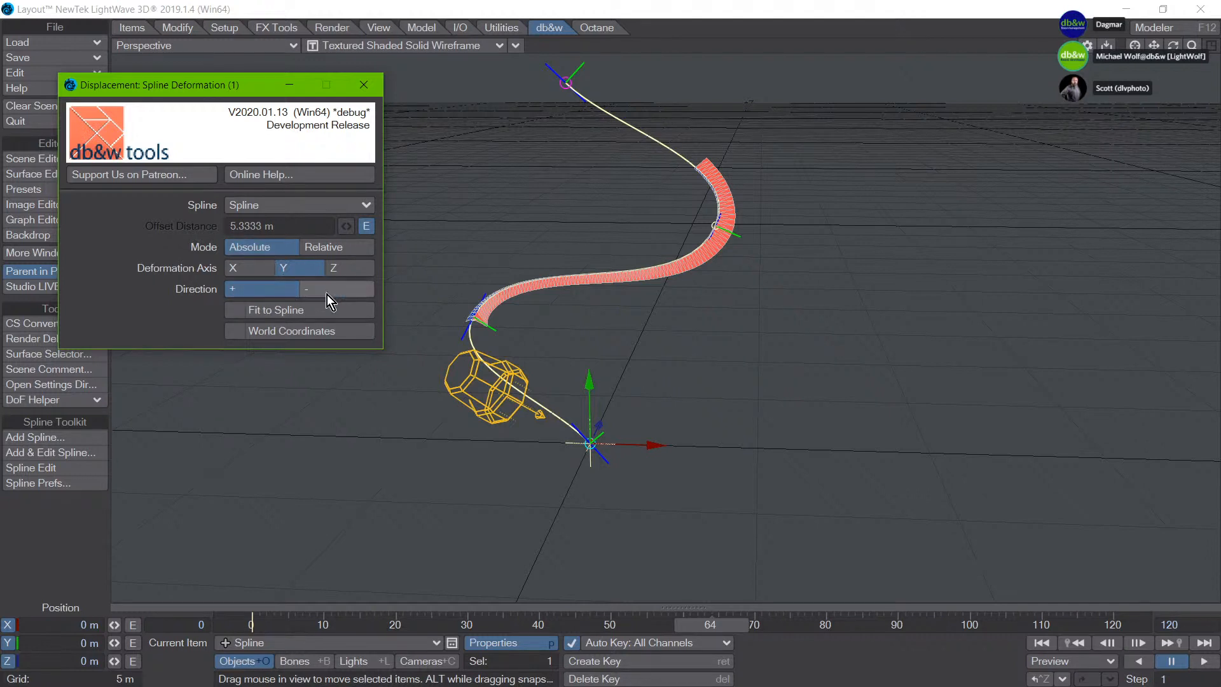
# Step: Enable Fit to Spline and scrub the timeline back to frame 0 to preview the bar stretching along the spline
pyautogui.click(282, 310)
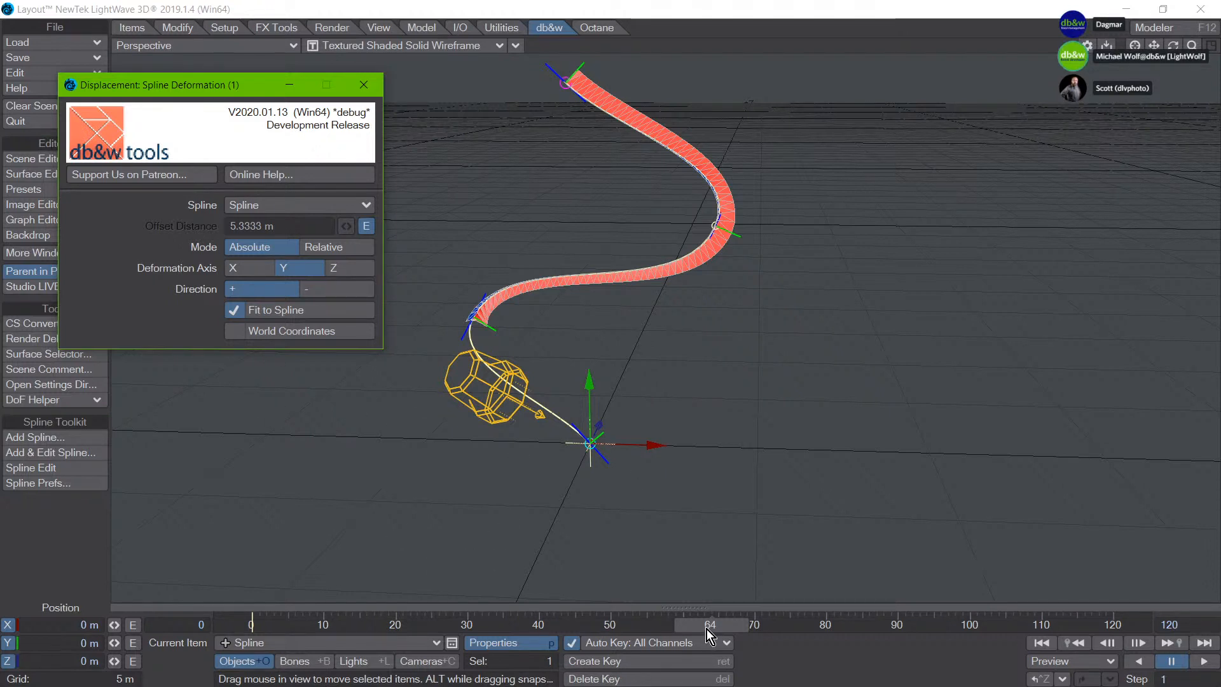
pyautogui.moveTo(707, 631); pyautogui.dragTo(250, 631)
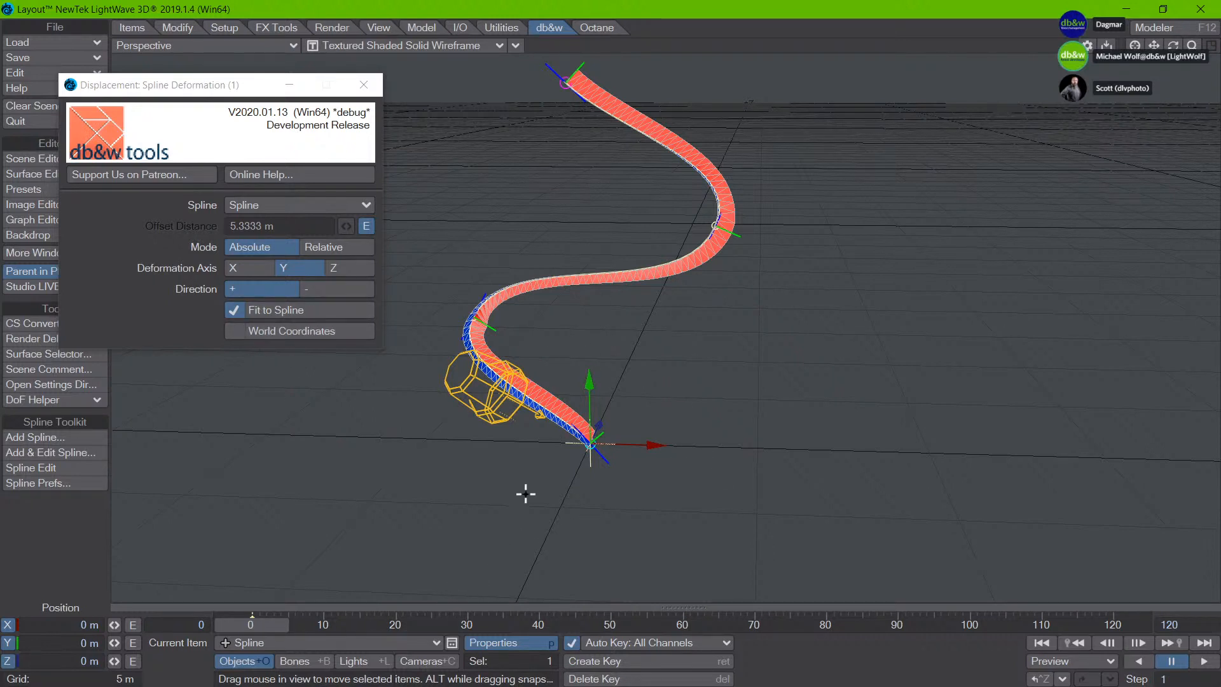
# Step: Move the Spline object about 11.3 m along X away from the bar, and reset its X and Z position to 0
pyautogui.moveTo(639, 445); pyautogui.dragTo(969, 479)
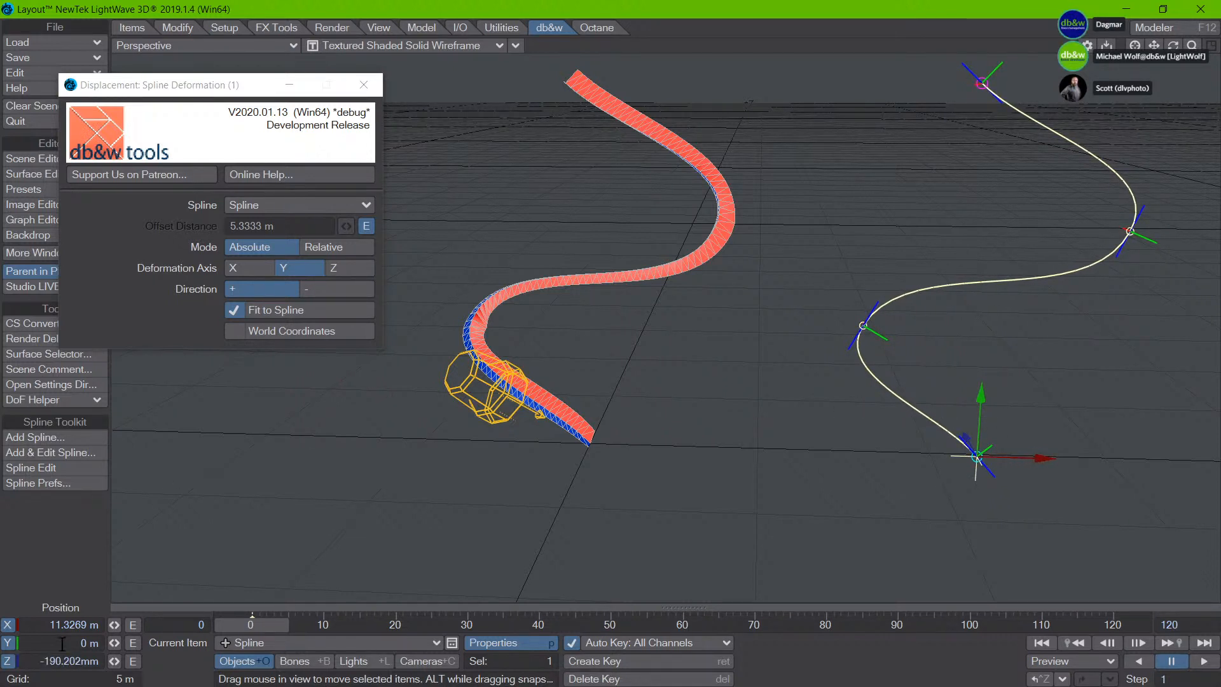
pyautogui.write('n')
pyautogui.write('0')
pyautogui.press('Tab')
pyautogui.press('Tab')
pyautogui.write('0')
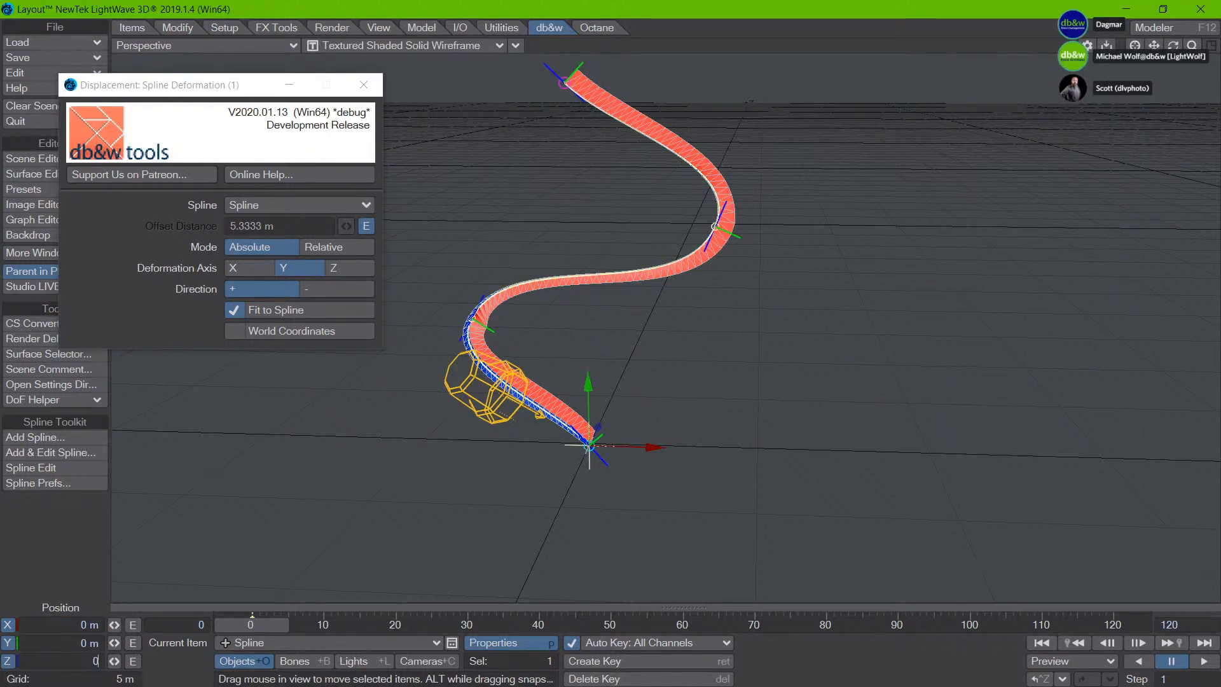
pyautogui.press('Return')
pyautogui.click(139, 298)
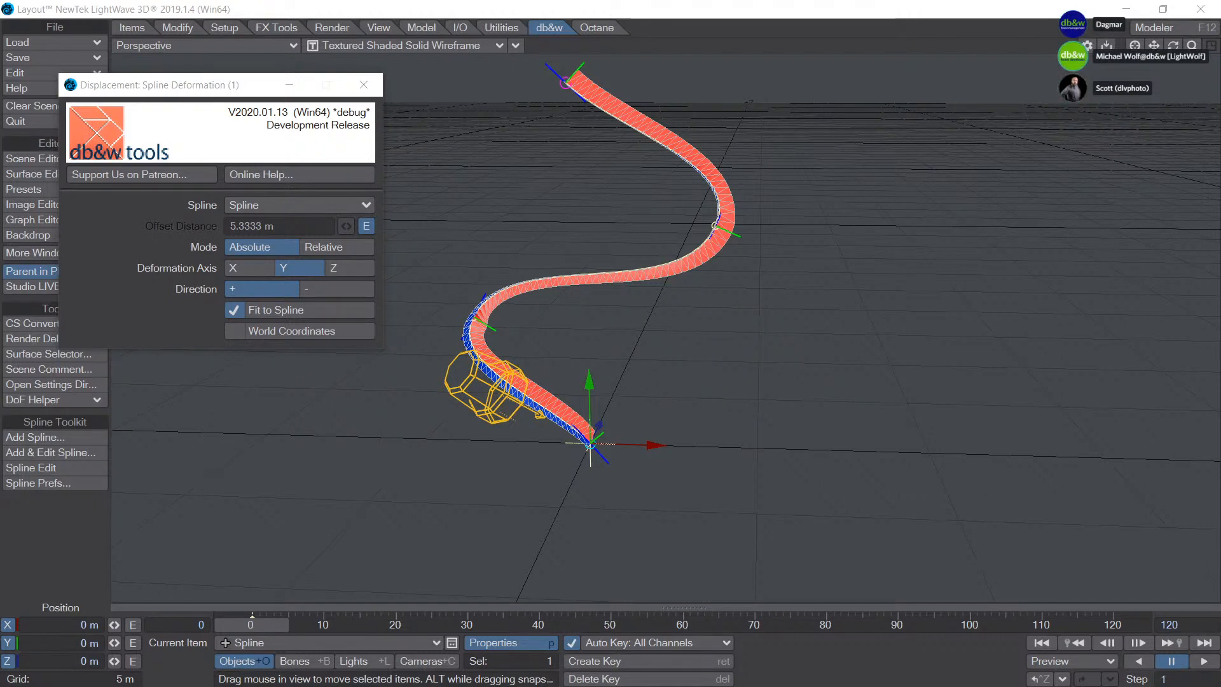
# Step: Switch the Spline Deformation's Direction to negative to compare the result, and restore it to positive
pyautogui.click(155, 280)
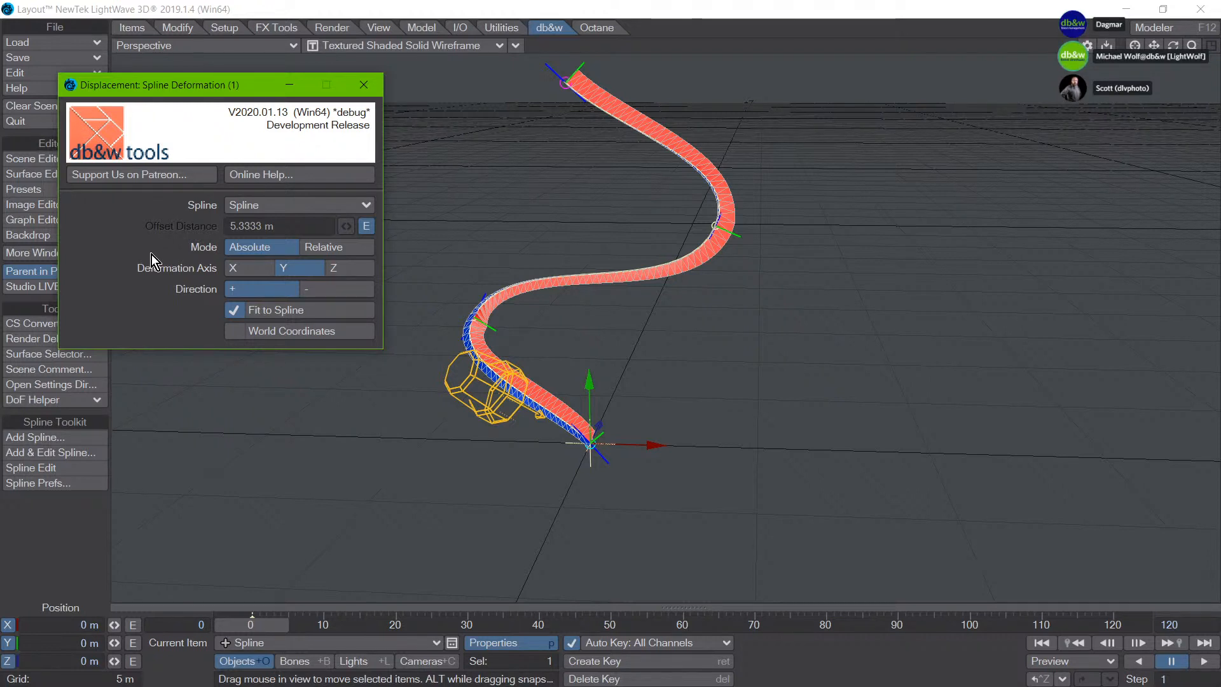
pyautogui.click(323, 289)
pyautogui.click(277, 291)
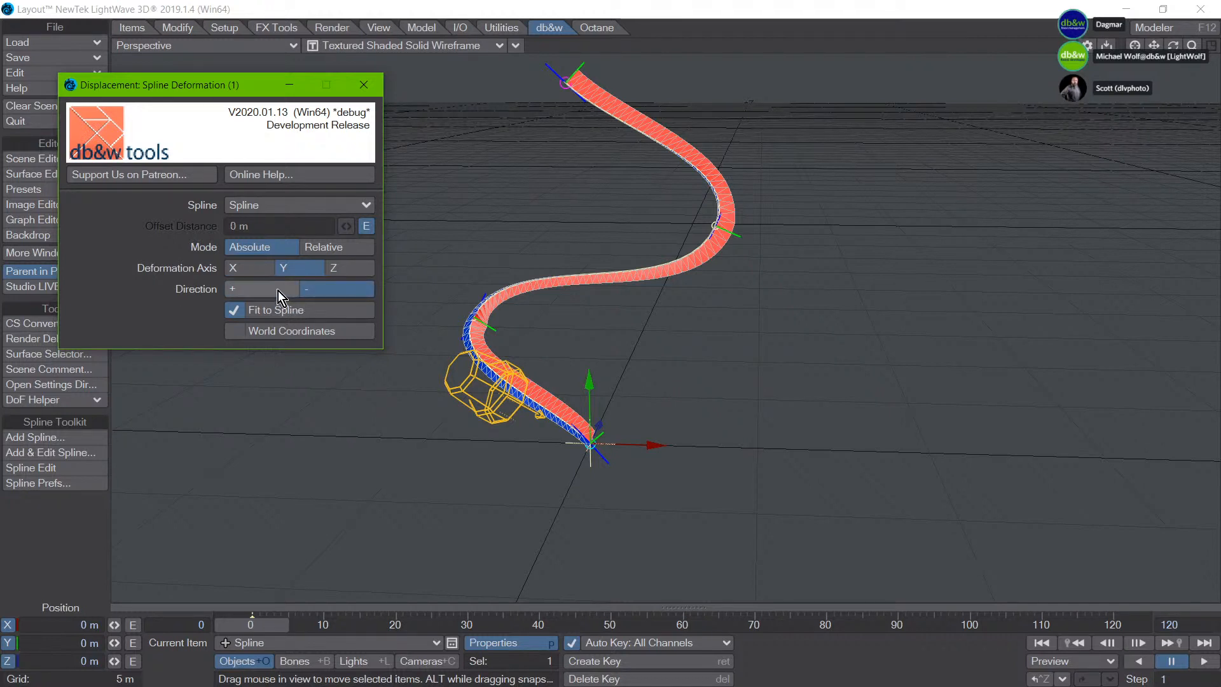
pyautogui.moveTo(168, 85); pyautogui.dragTo(147, 86)
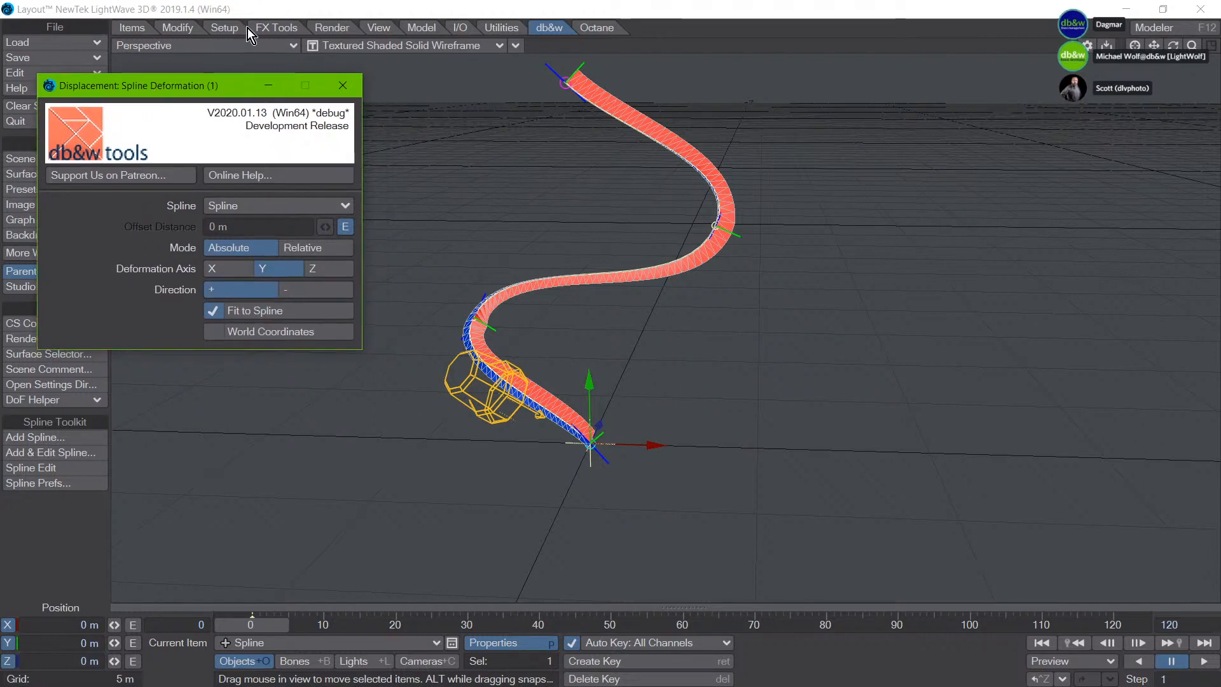
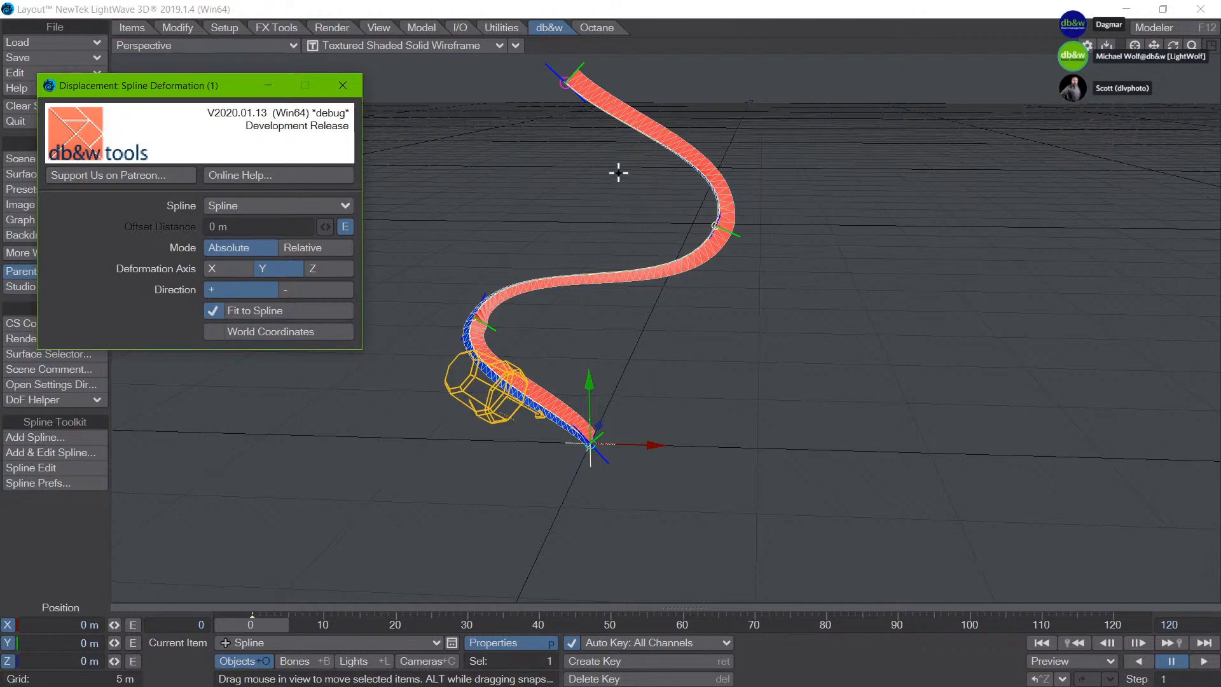
# Step: Examine the fitted bar's alignment at the spline's upper end and along the whole curve, and move the Spline Deformation window out of view
pyautogui.keyDown('ctrl'); pyautogui.keyDown('alt'); pyautogui.moveTo(607, 164); pyautogui.dragTo(638, 338); pyautogui.keyUp('alt'); pyautogui.keyUp('ctrl')
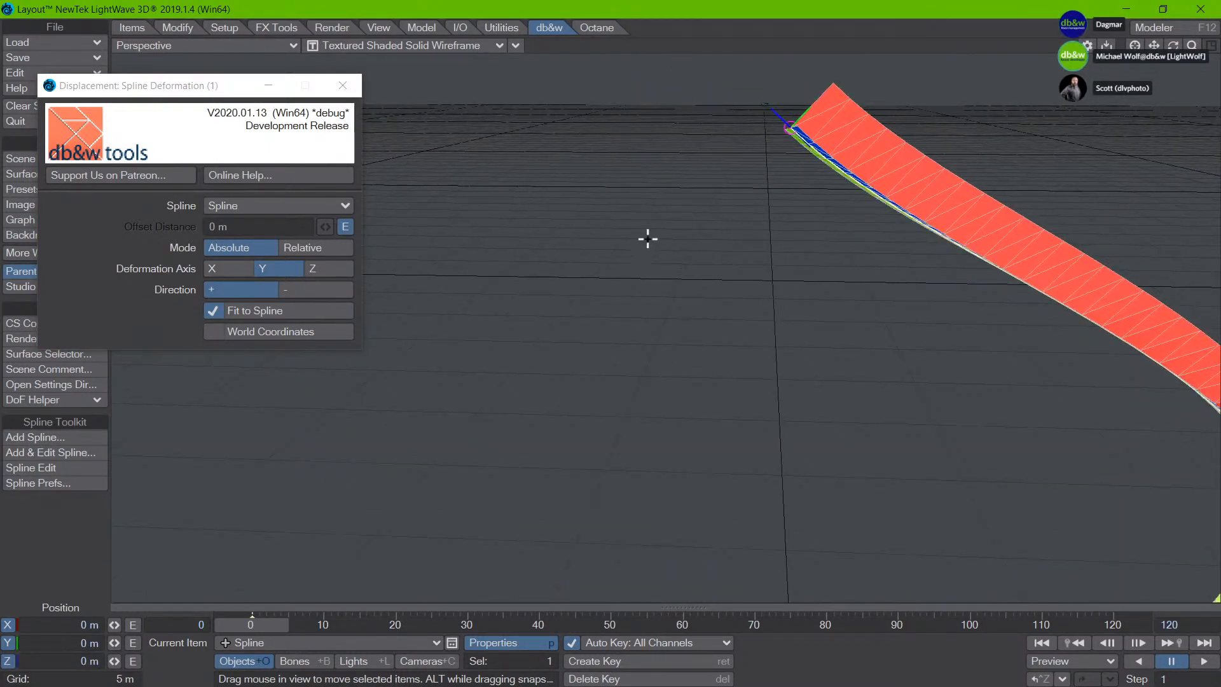
pyautogui.keyDown('alt'); pyautogui.moveTo(646, 238); pyautogui.dragTo(663, 288); pyautogui.keyUp('alt')
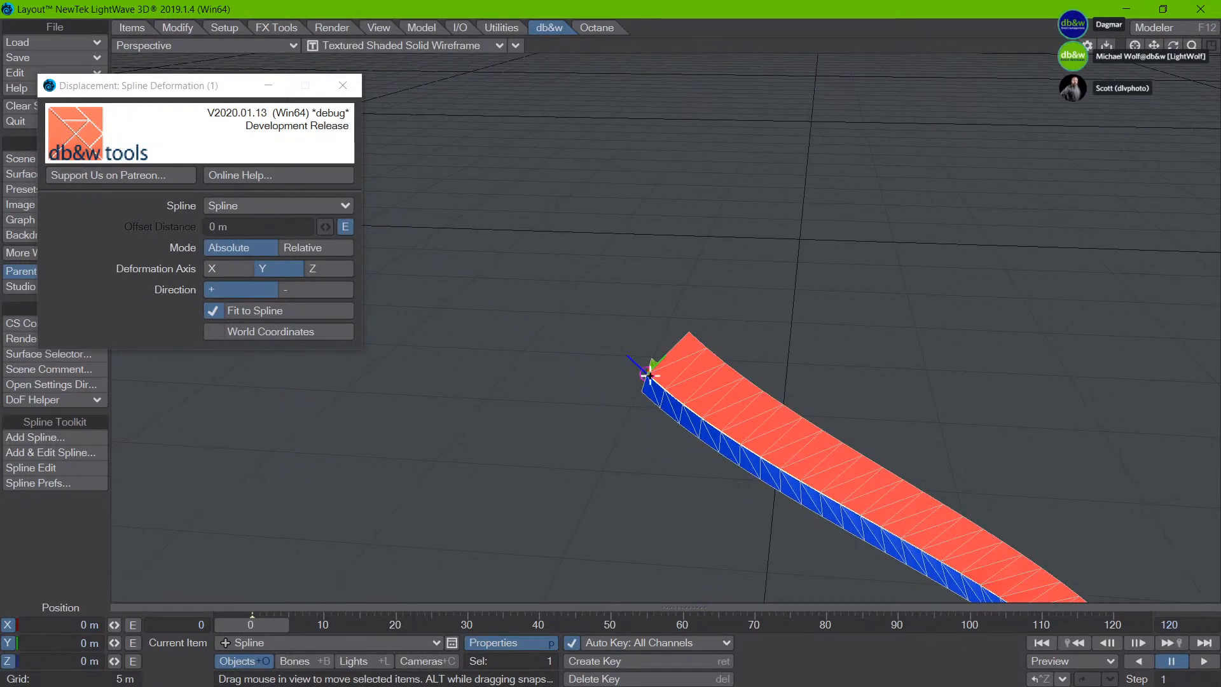
pyautogui.keyDown('alt'); pyautogui.moveTo(712, 428); pyautogui.dragTo(695, 390); pyautogui.keyUp('alt')
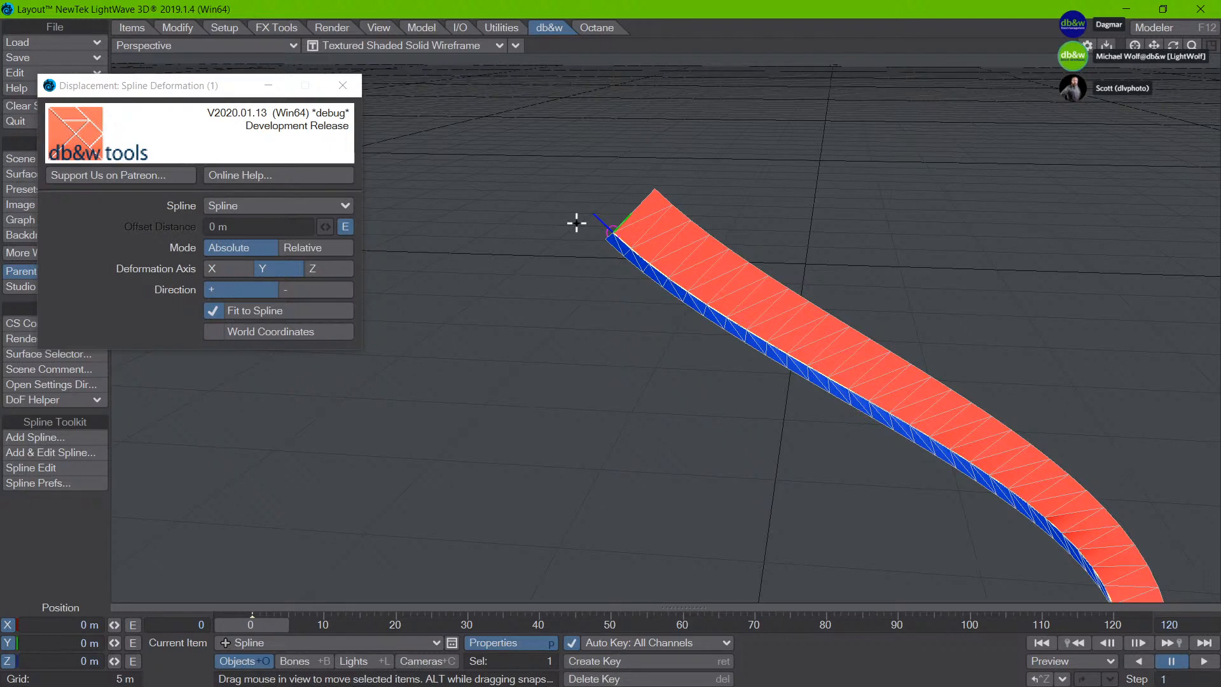
pyautogui.scroll(-4, 576, 223)
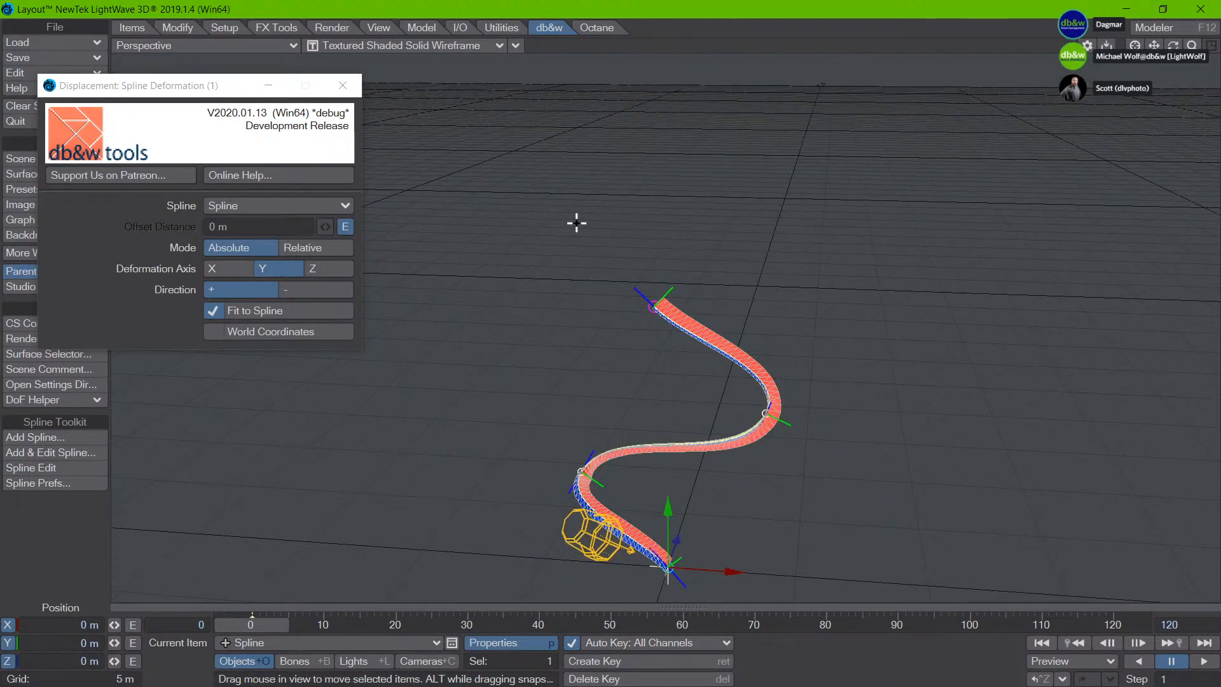
pyautogui.scroll(2, 576, 222)
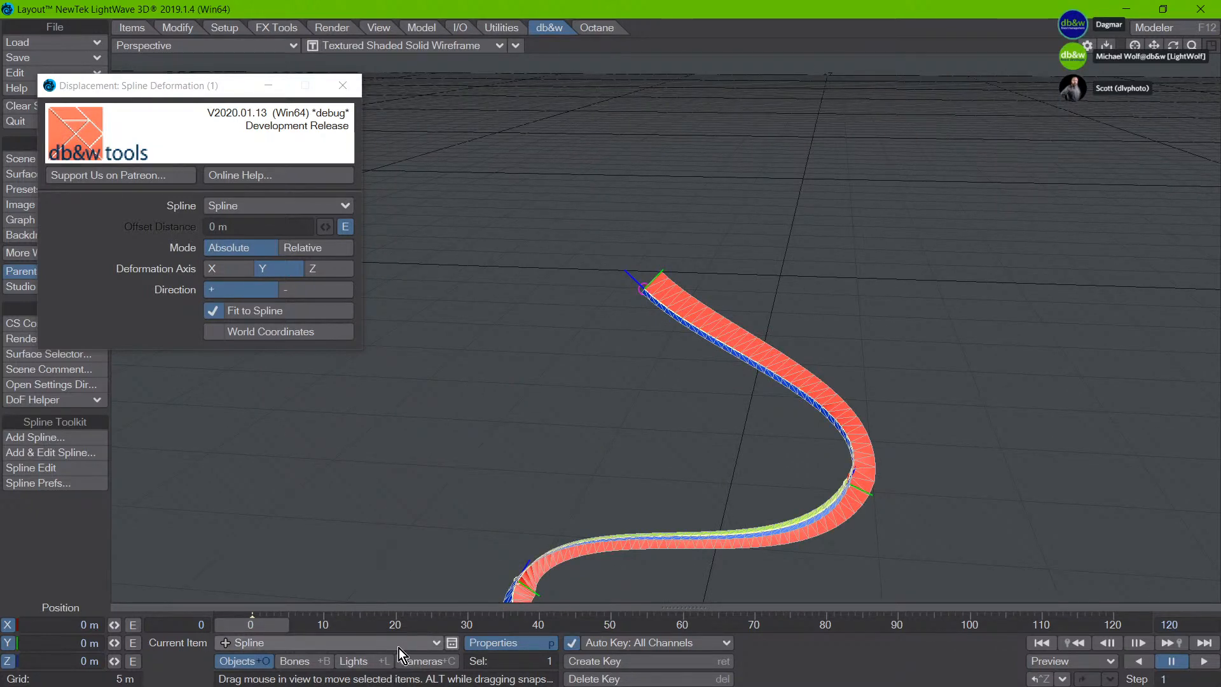
pyautogui.keyDown('ctrl'); pyautogui.keyDown('alt'); pyautogui.moveTo(403, 514); pyautogui.dragTo(422, 354); pyautogui.keyUp('alt'); pyautogui.keyUp('ctrl')
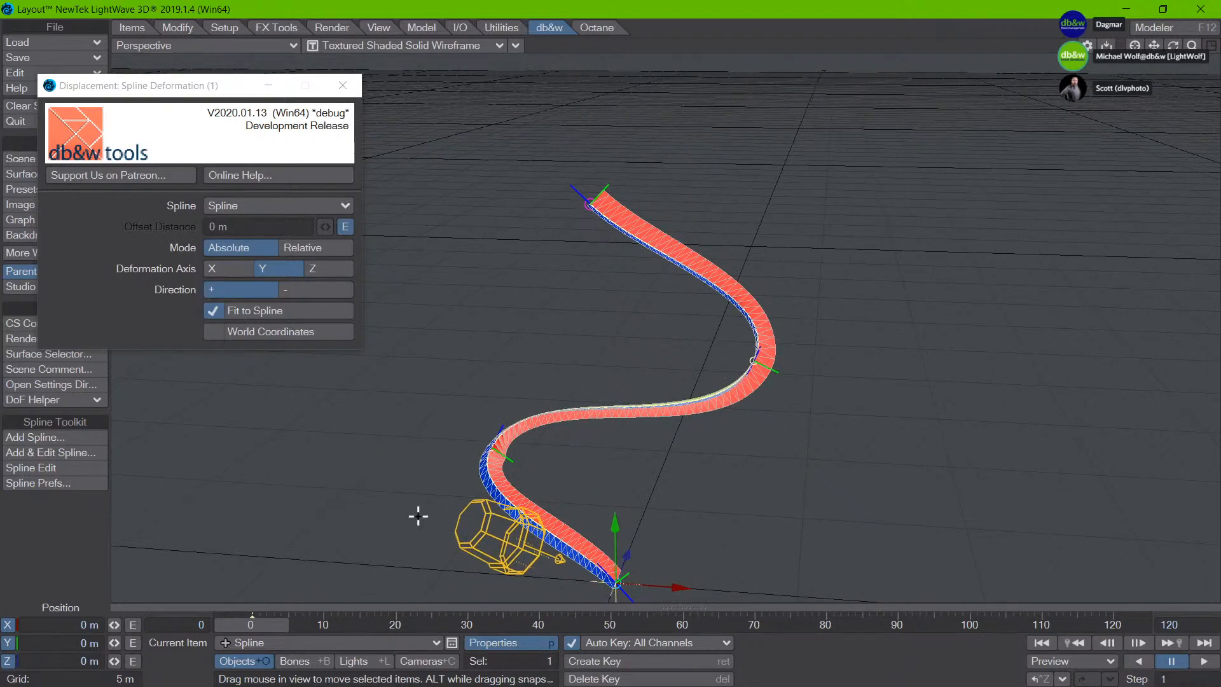
pyautogui.keyDown('ctrl'); pyautogui.keyDown('alt'); pyautogui.moveTo(417, 516); pyautogui.dragTo(411, 353); pyautogui.keyUp('alt'); pyautogui.keyUp('ctrl')
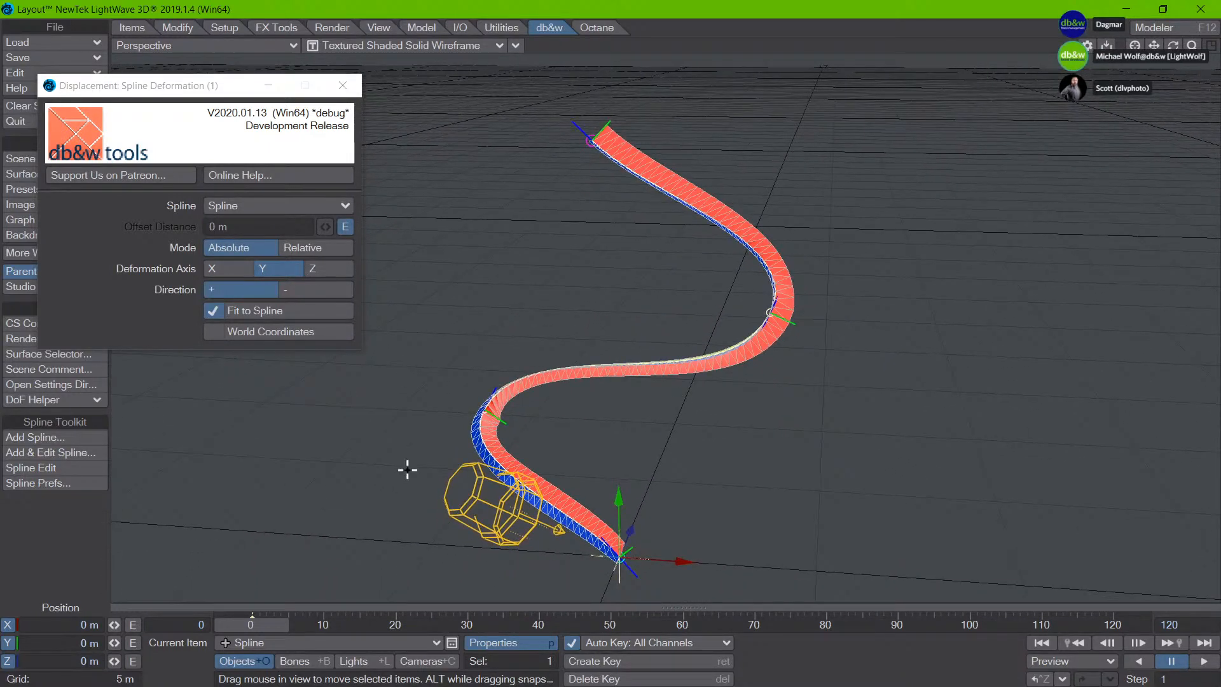
pyautogui.keyDown('ctrl'); pyautogui.keyDown('alt'); pyautogui.moveTo(384, 487); pyautogui.dragTo(414, 452); pyautogui.keyUp('alt'); pyautogui.keyUp('ctrl')
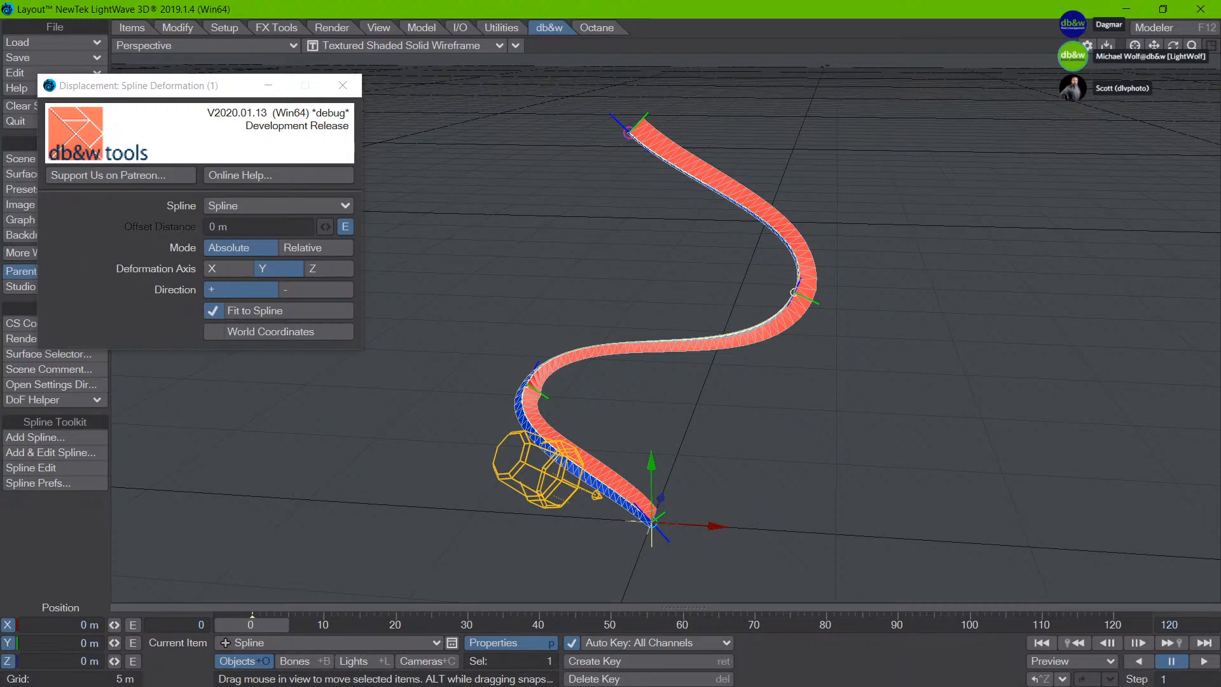
pyautogui.moveTo(162, 93); pyautogui.dragTo(0, 280)
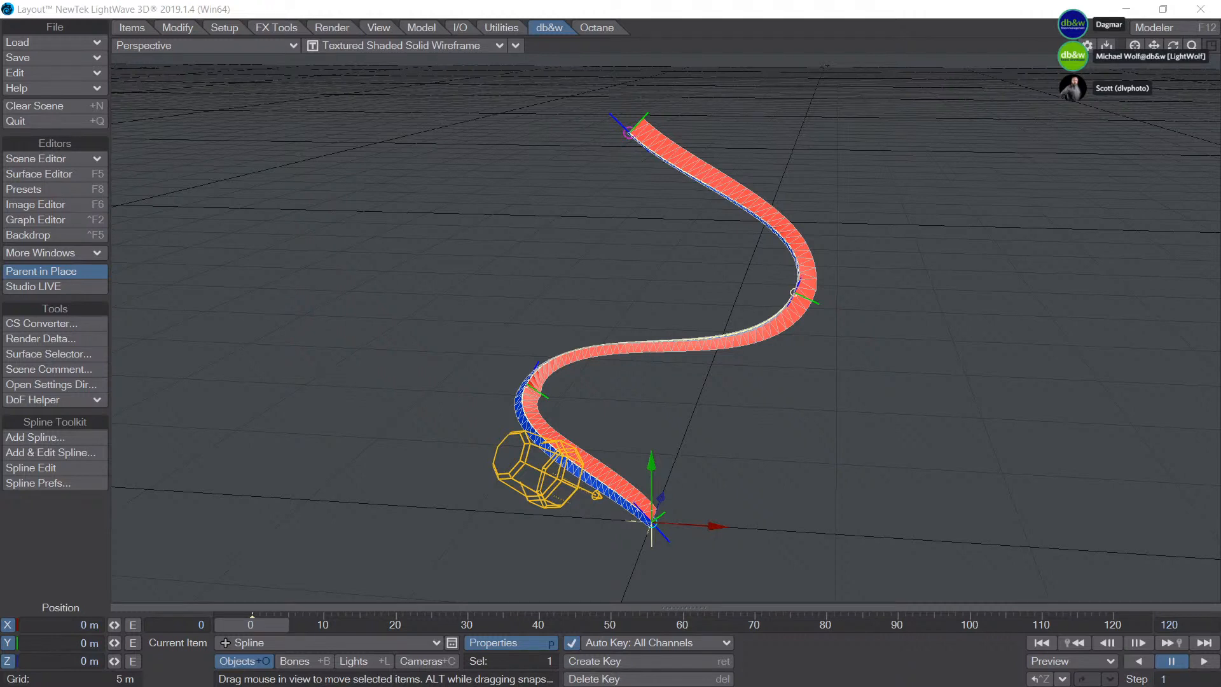
# Step: Open the LightWave 2019.1.4 settings directory to look over its contents, and close the folder window
pyautogui.click(894, 658)
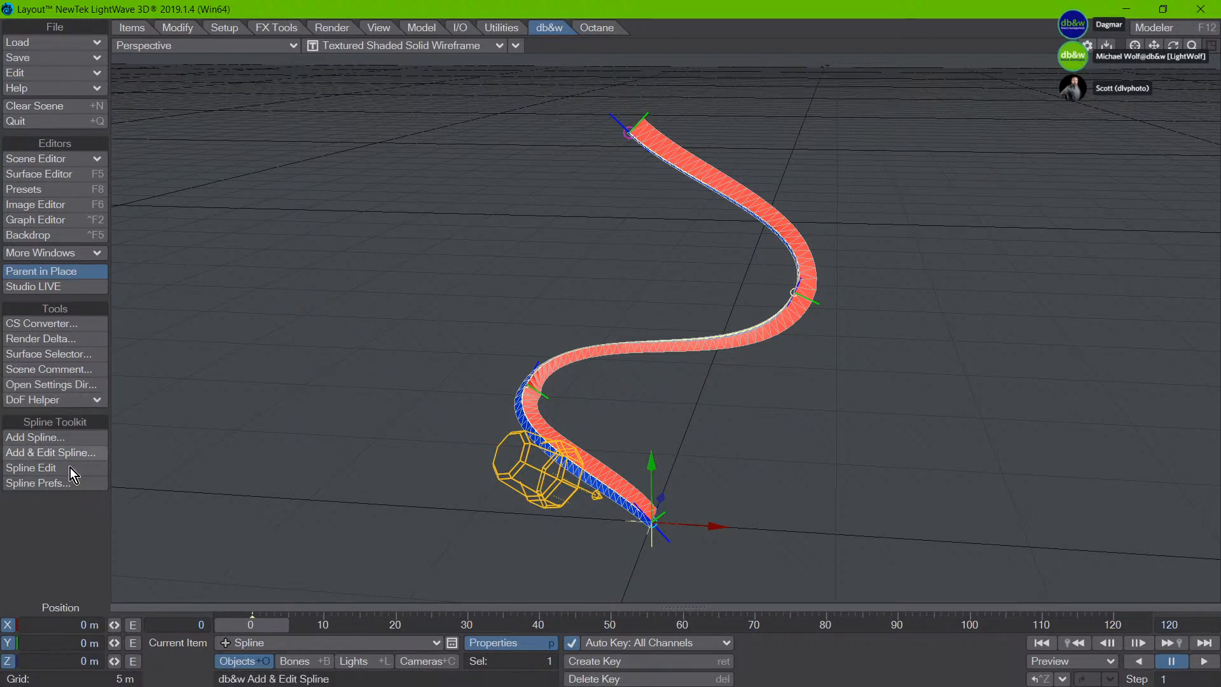
pyautogui.click(60, 387)
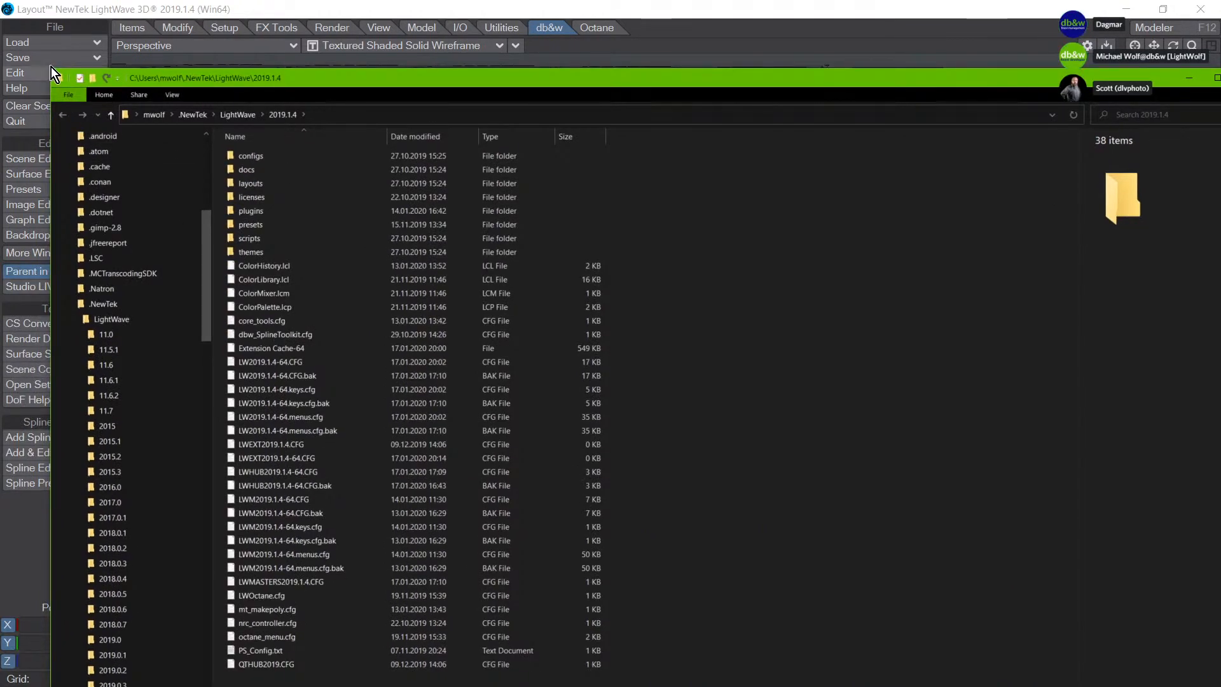
pyautogui.moveTo(52, 70); pyautogui.dragTo(469, 277)
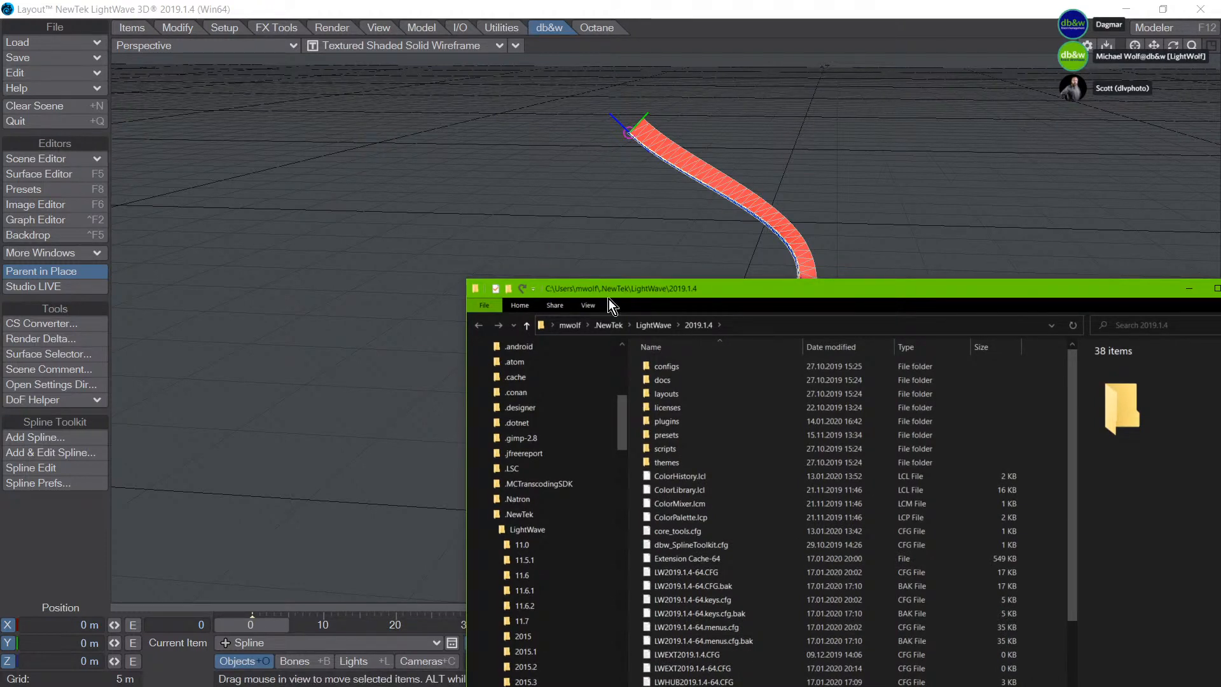
pyautogui.moveTo(631, 288); pyautogui.dragTo(482, 165)
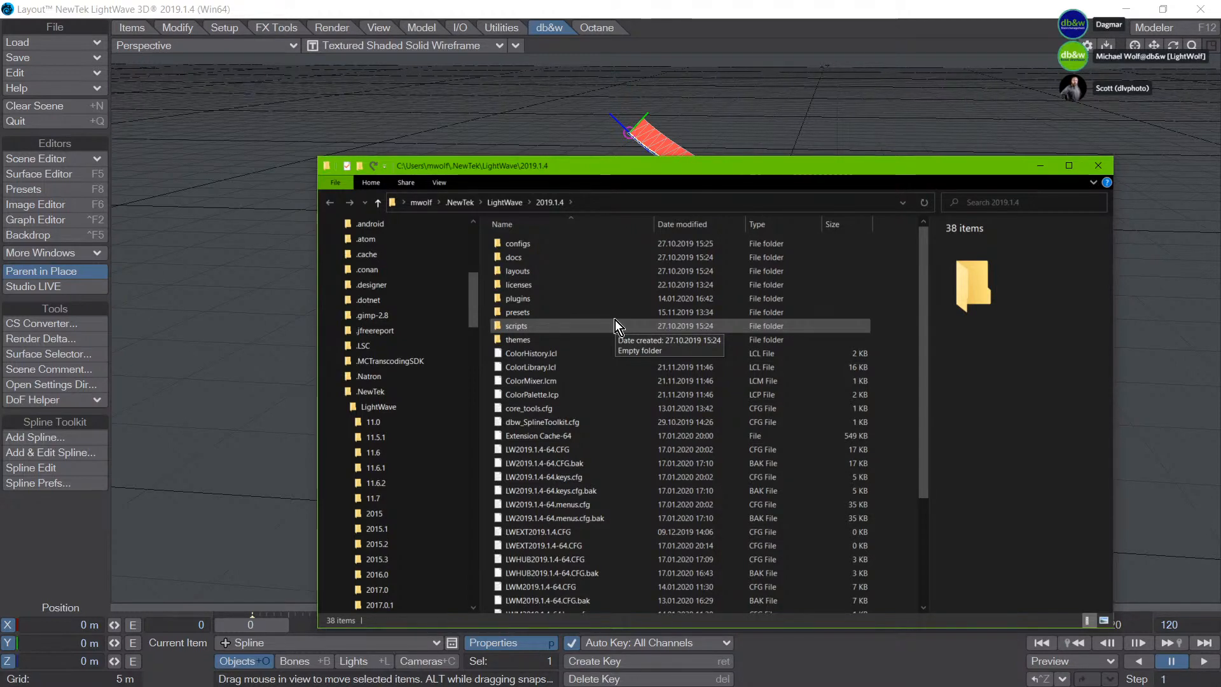
pyautogui.click(1098, 165)
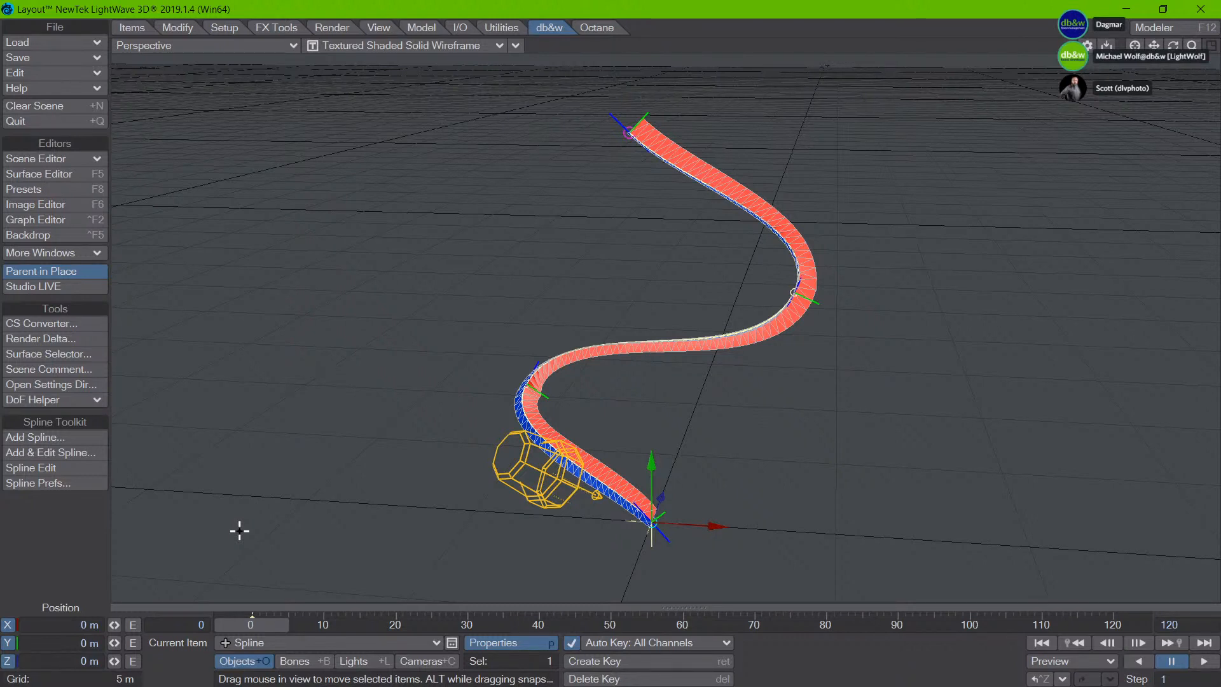
# Step: Bring up the db&w launcher, show its Open Directory choices, and dismiss the list
pyautogui.press('space')
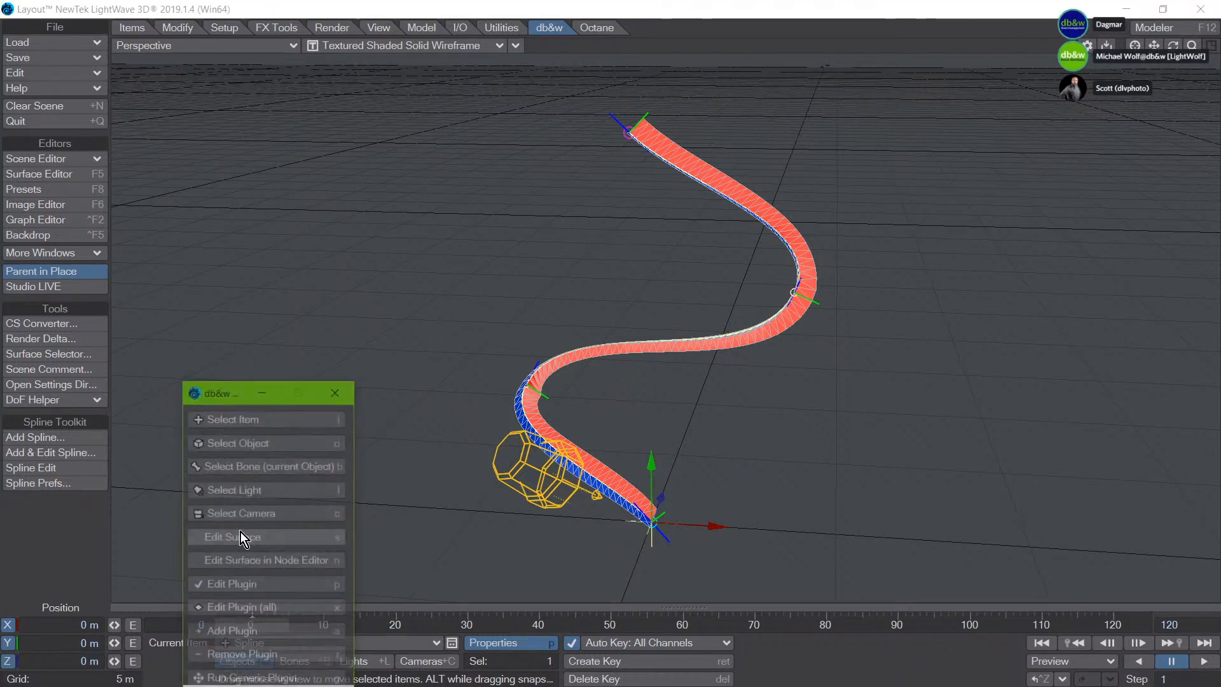
pyautogui.moveTo(232, 390); pyautogui.dragTo(258, 62)
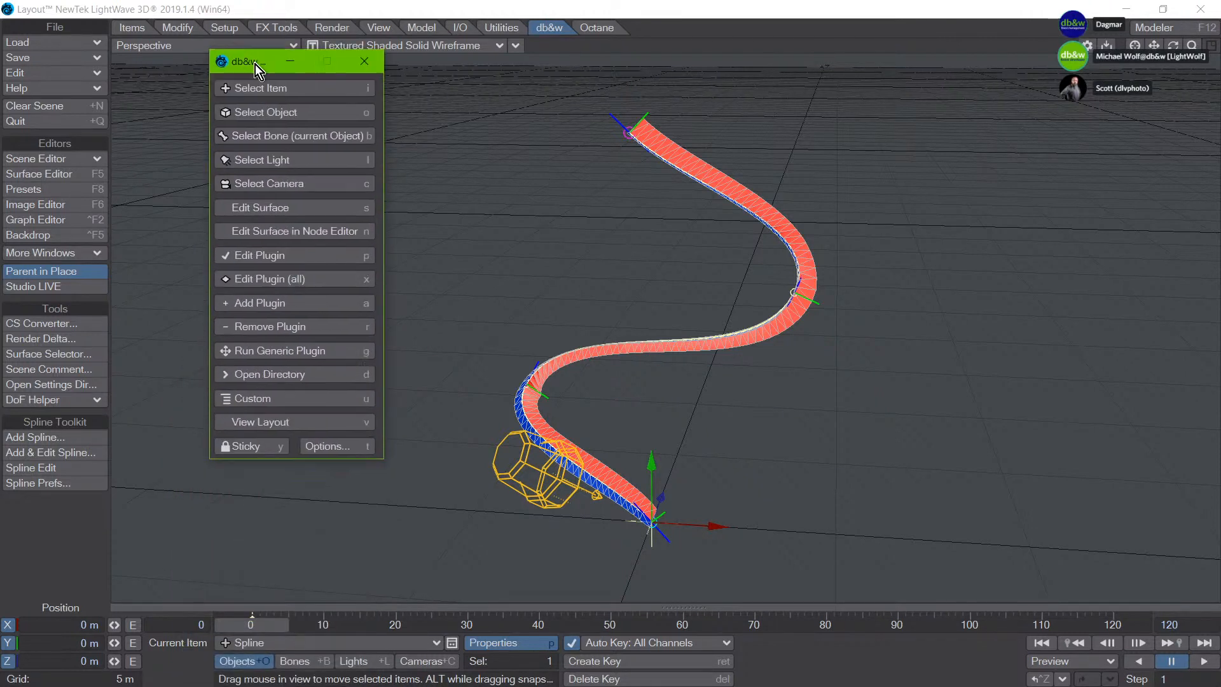
pyautogui.click(294, 377)
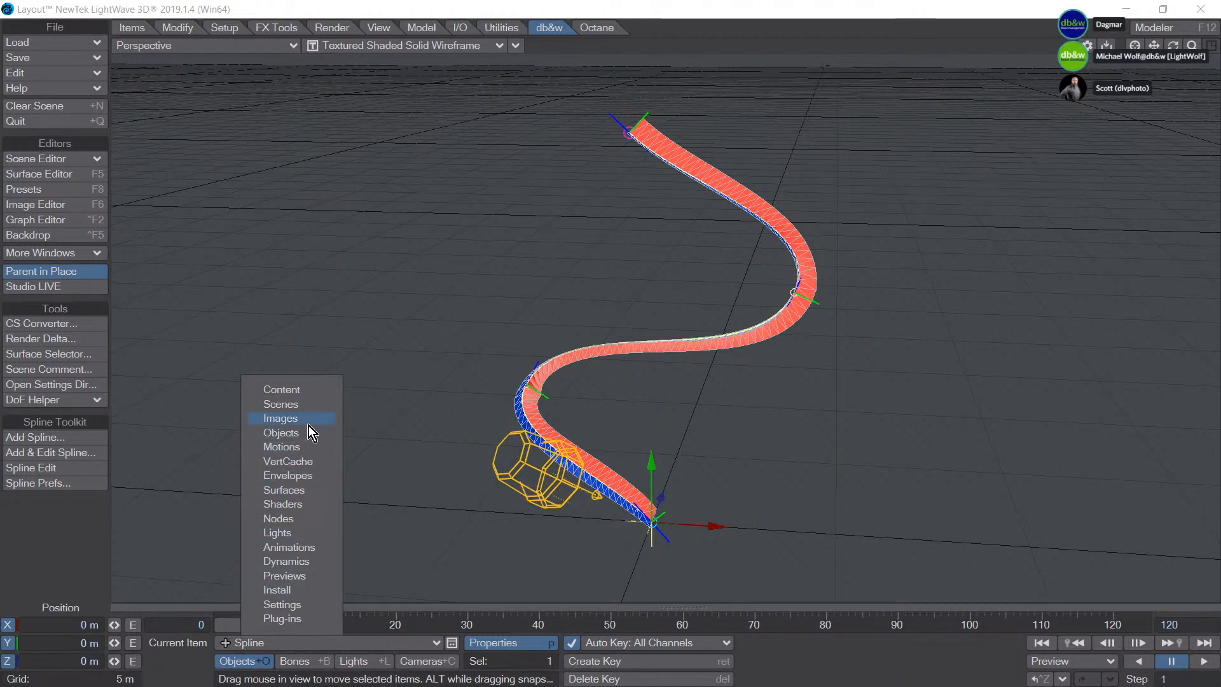
pyautogui.click(24, 539)
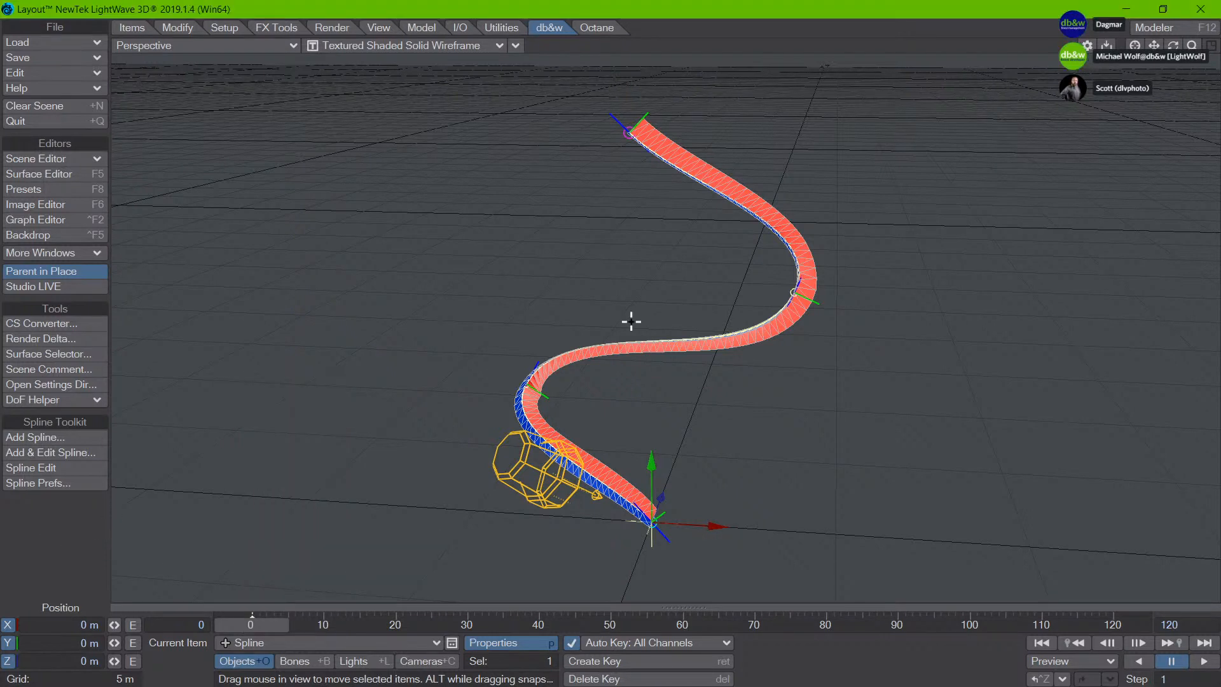
# Step: Open the content's Images folder from the directory list, and close the folder window
pyautogui.press('space')
pyautogui.press('o')
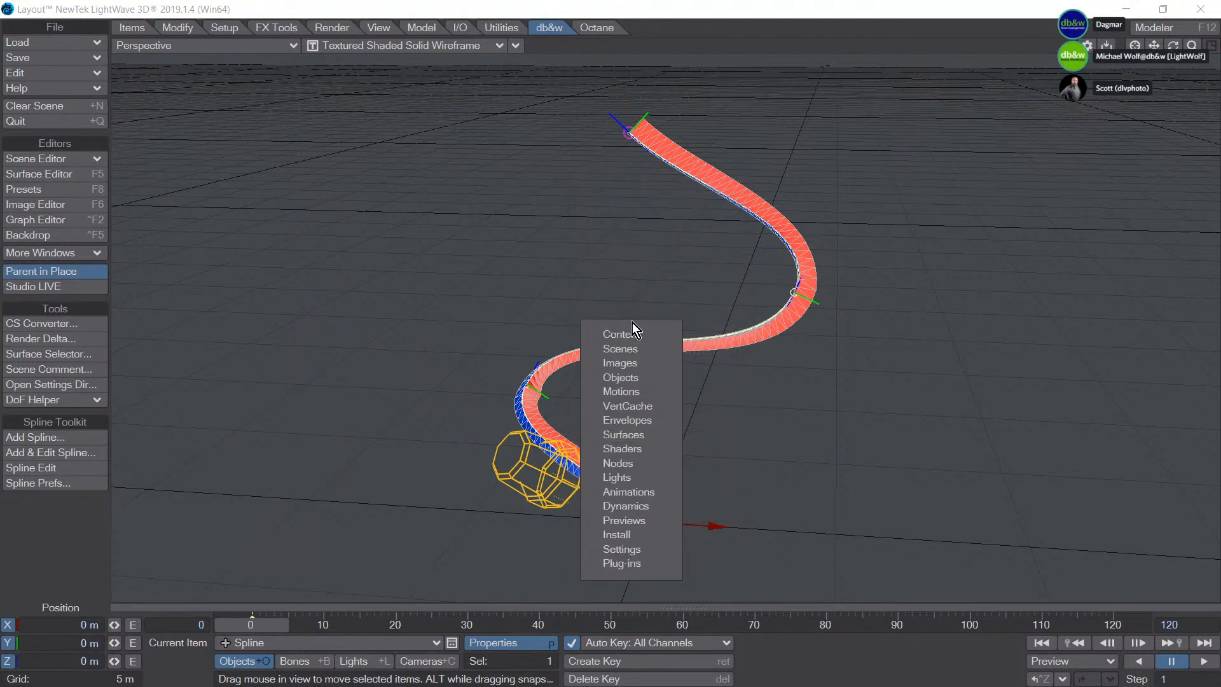
pyautogui.click(647, 361)
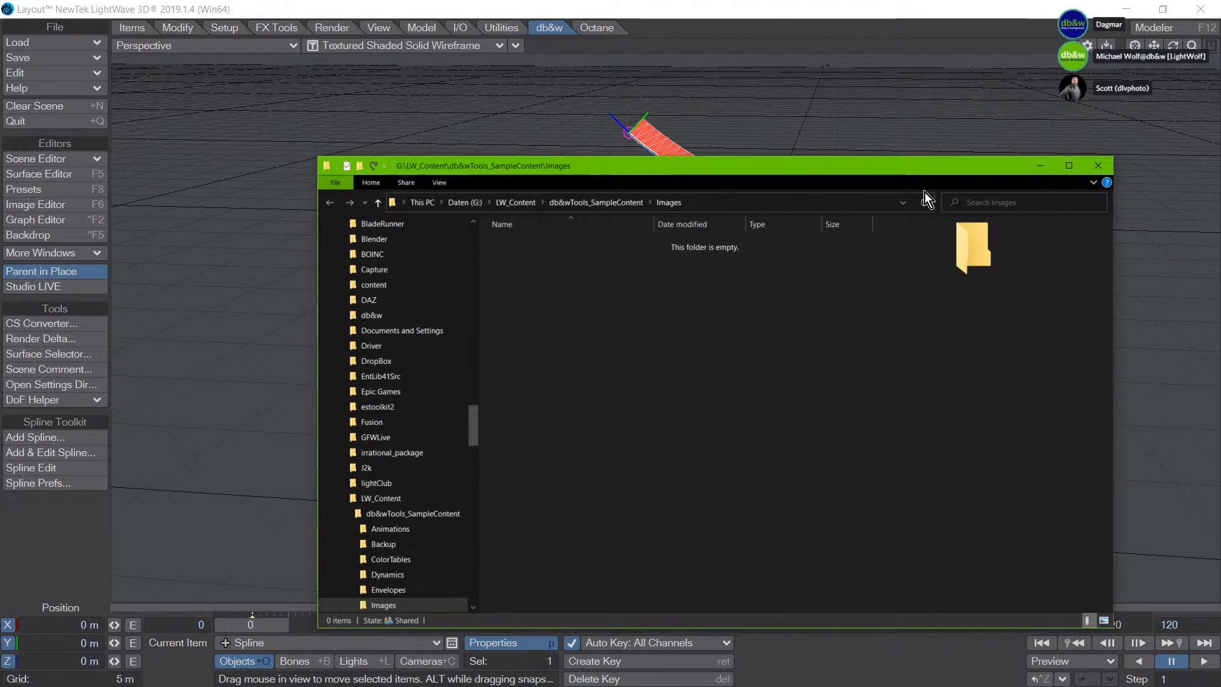
pyautogui.click(1098, 165)
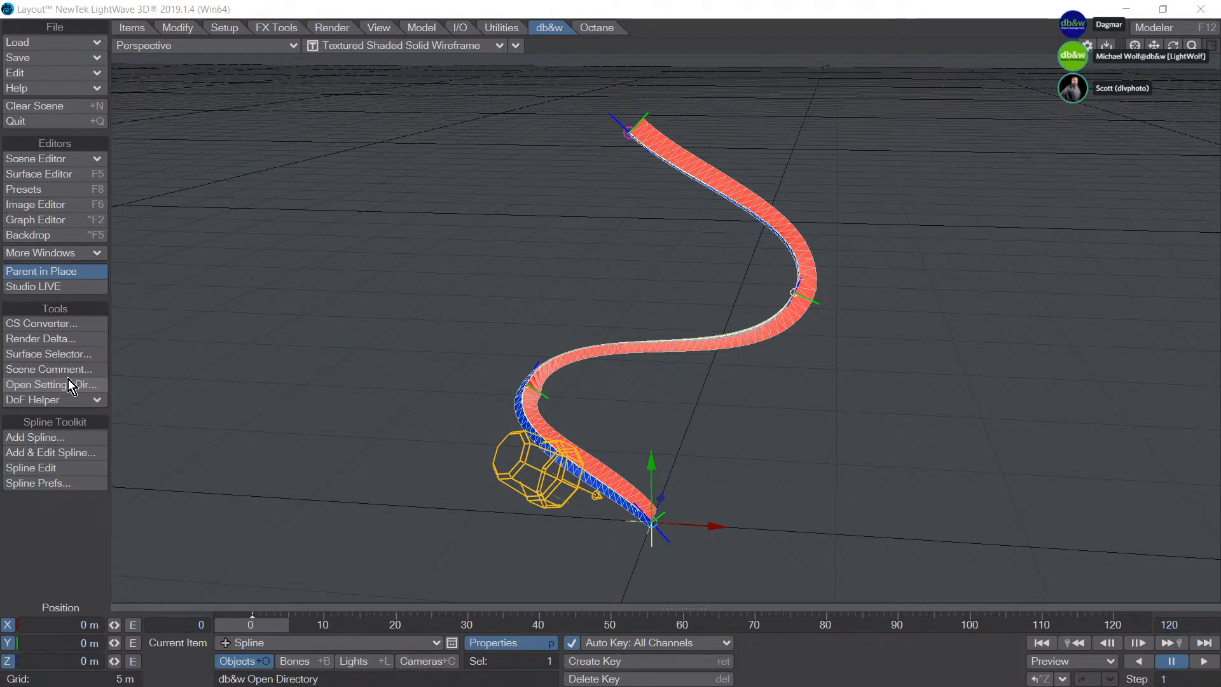
# Step: Look over the commands in the db&w launcher and dismiss it
pyautogui.click(445, 460)
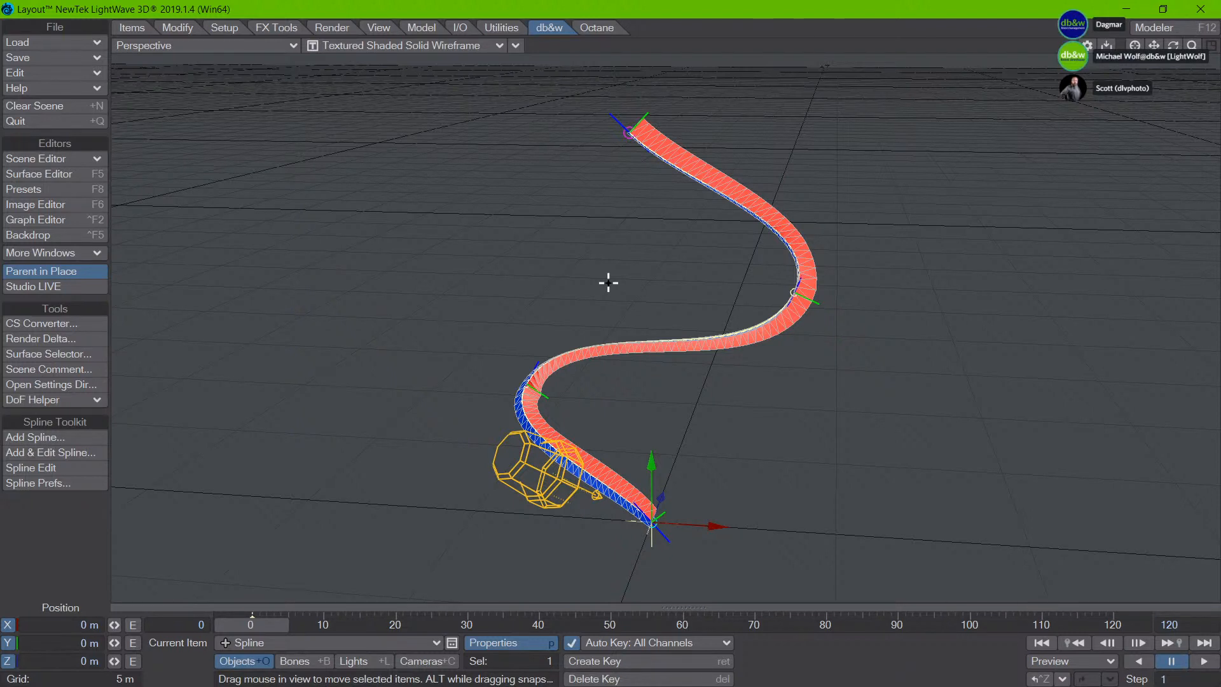
pyautogui.press('space')
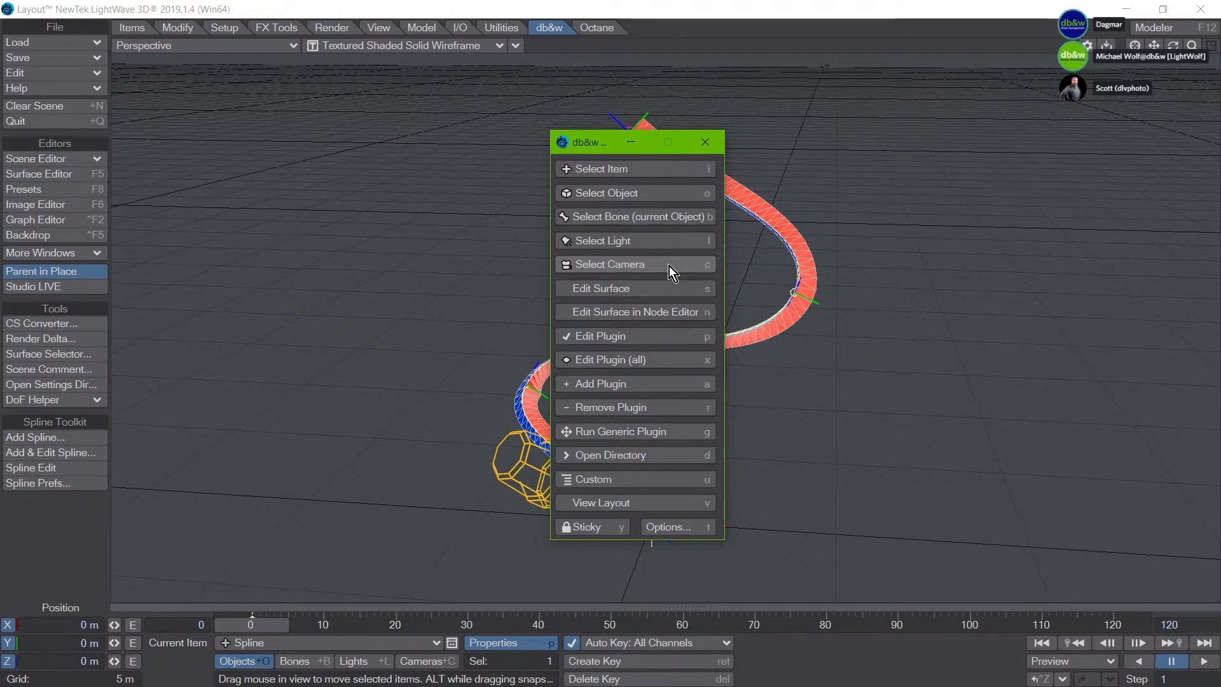
pyautogui.press('Escape')
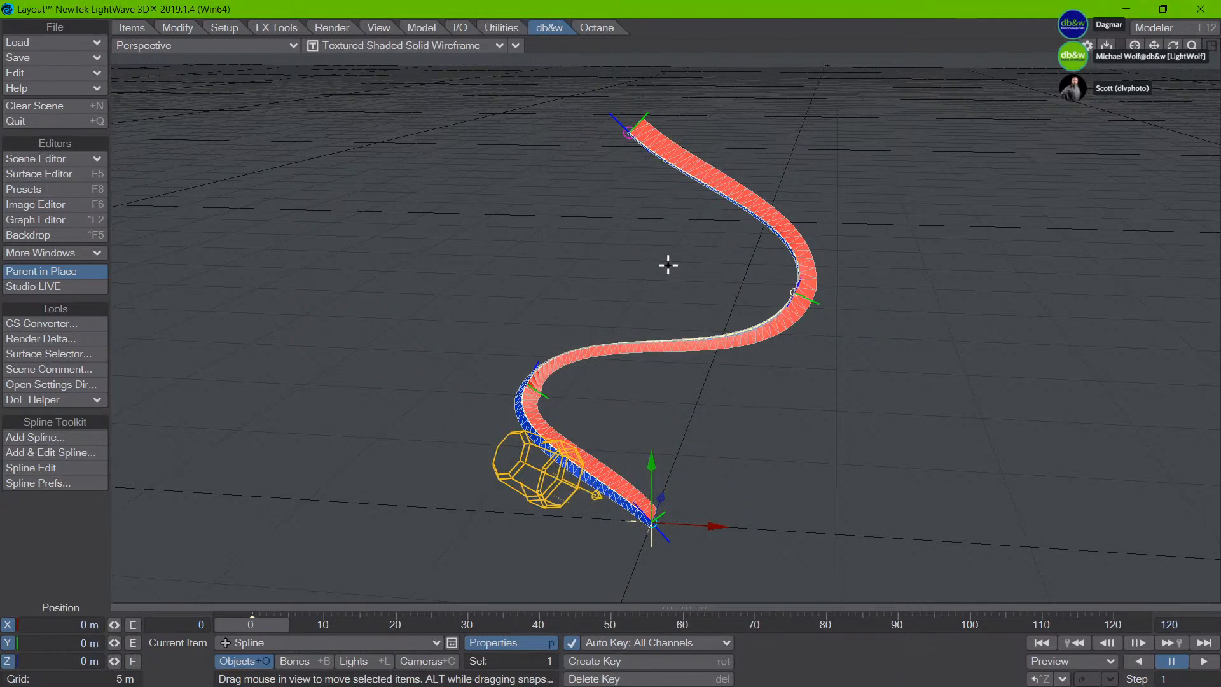
# Step: Review the scene's objects in the current item list and in the separate object picker window, and close both
pyautogui.click(292, 641)
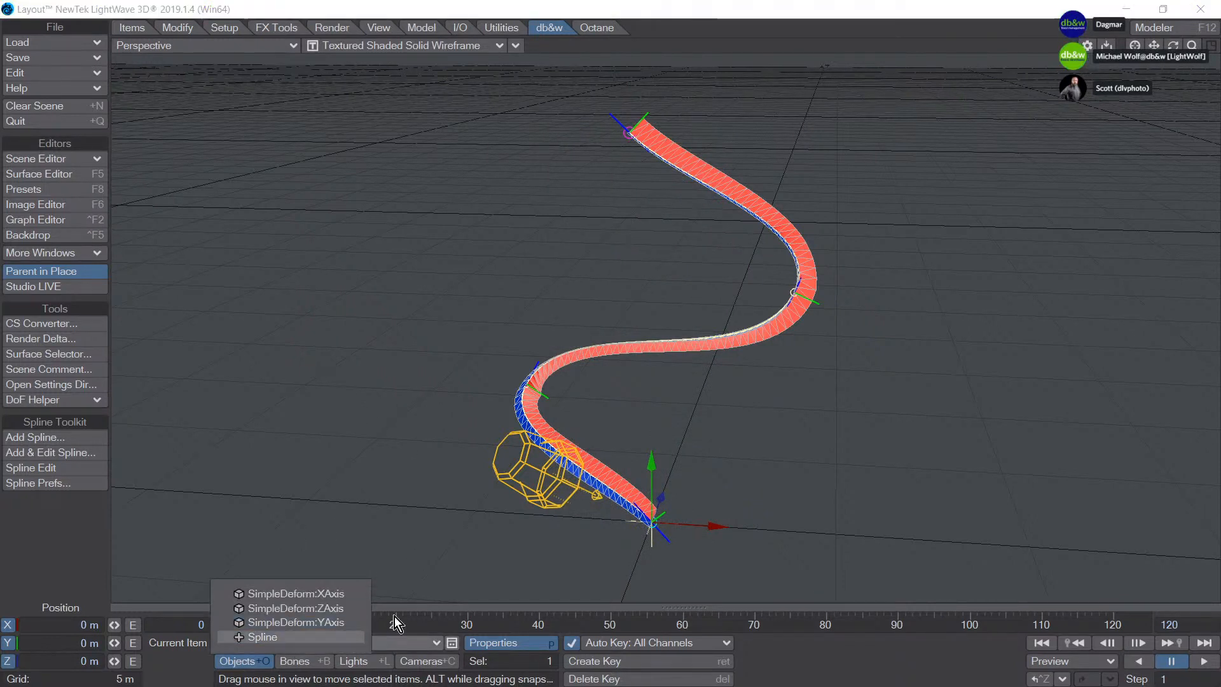
pyautogui.click(286, 588)
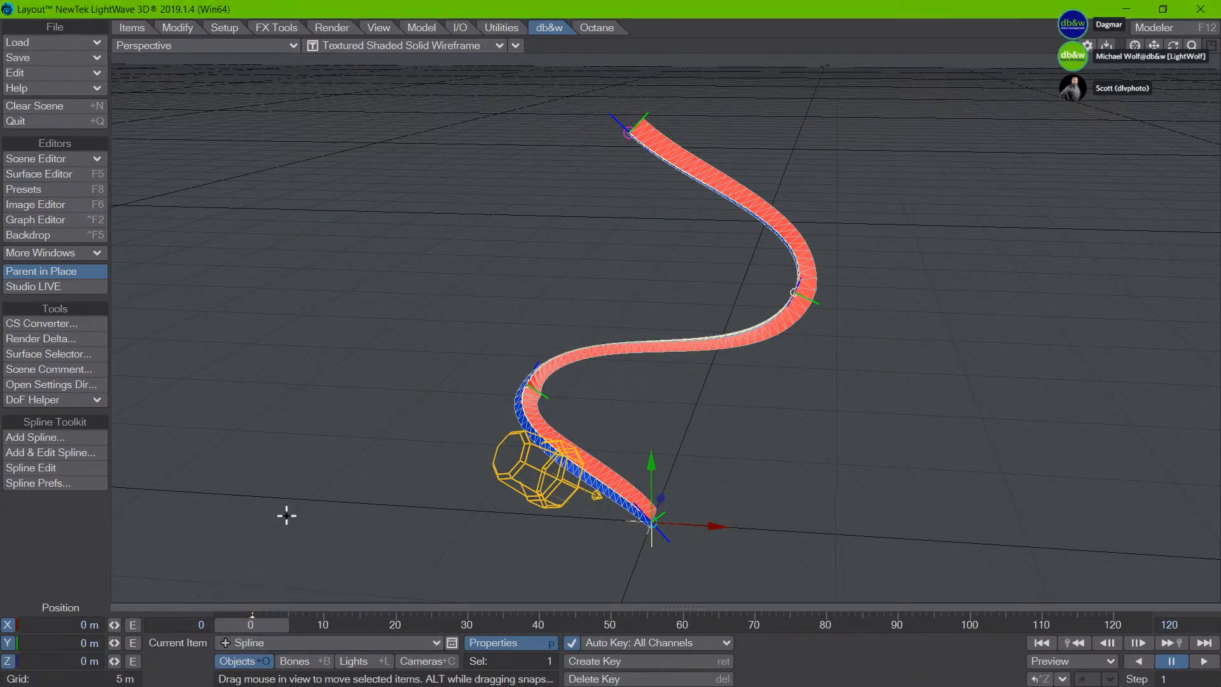
pyautogui.click(453, 643)
pyautogui.click(753, 205)
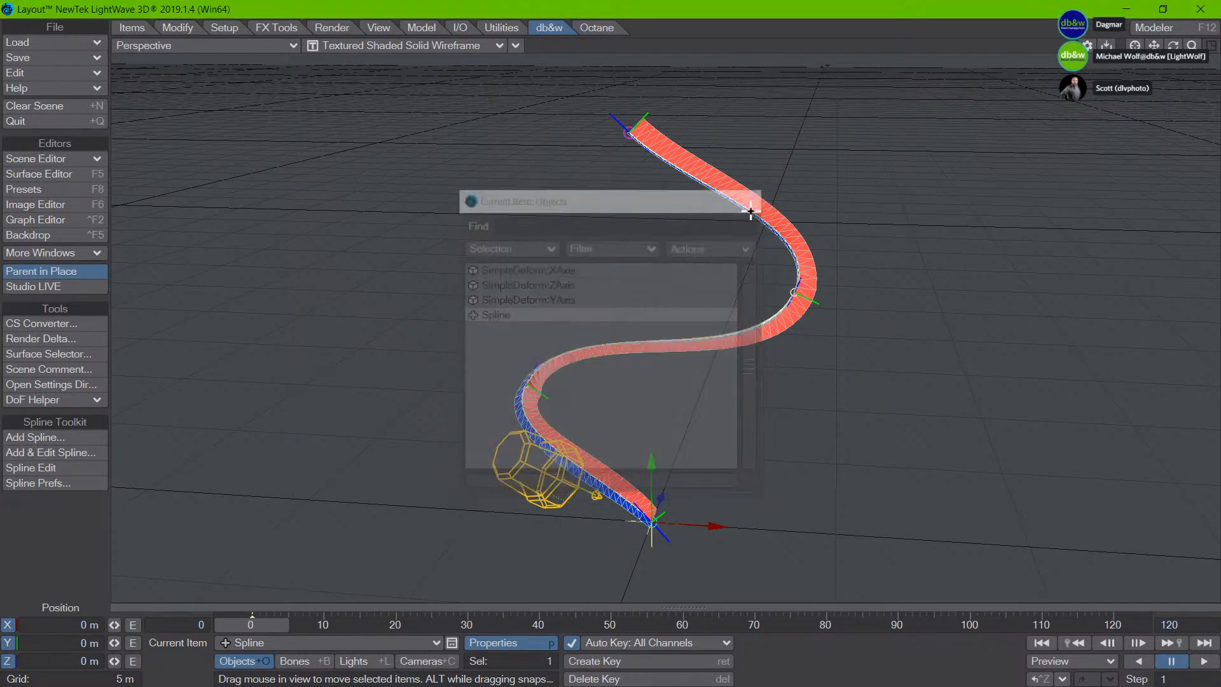
# Step: Filter the db&w item list by "spl" and select the Spline item
pyautogui.press("'")
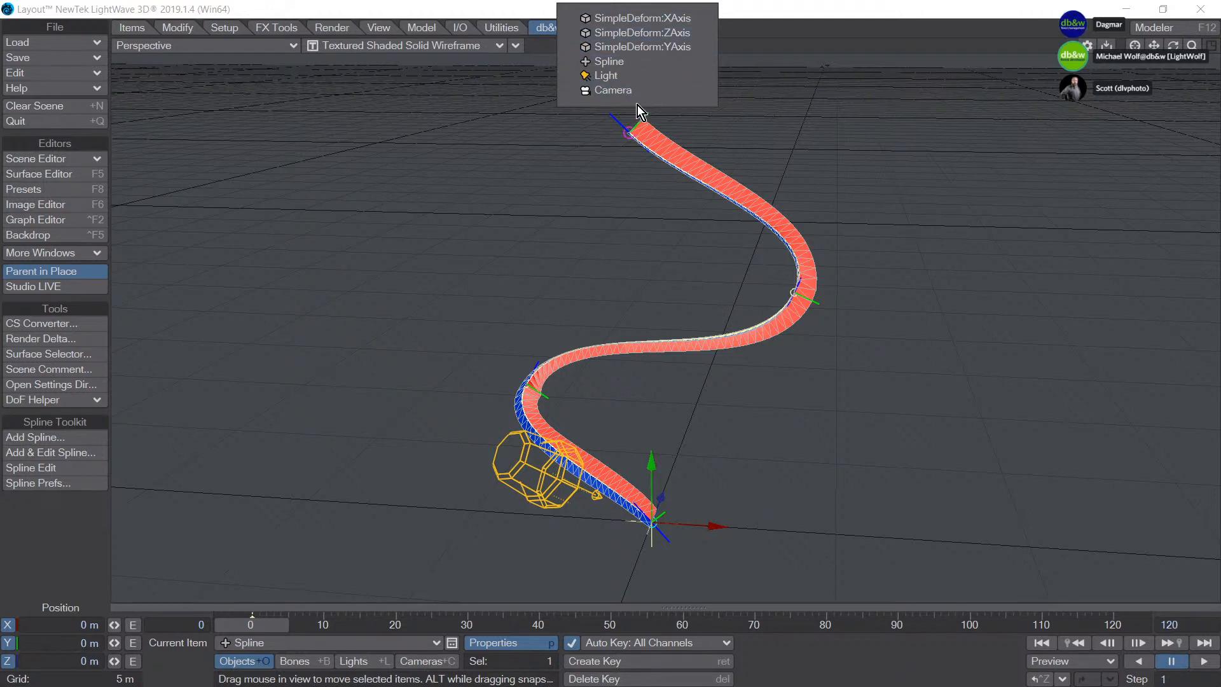
pyautogui.write('spl')
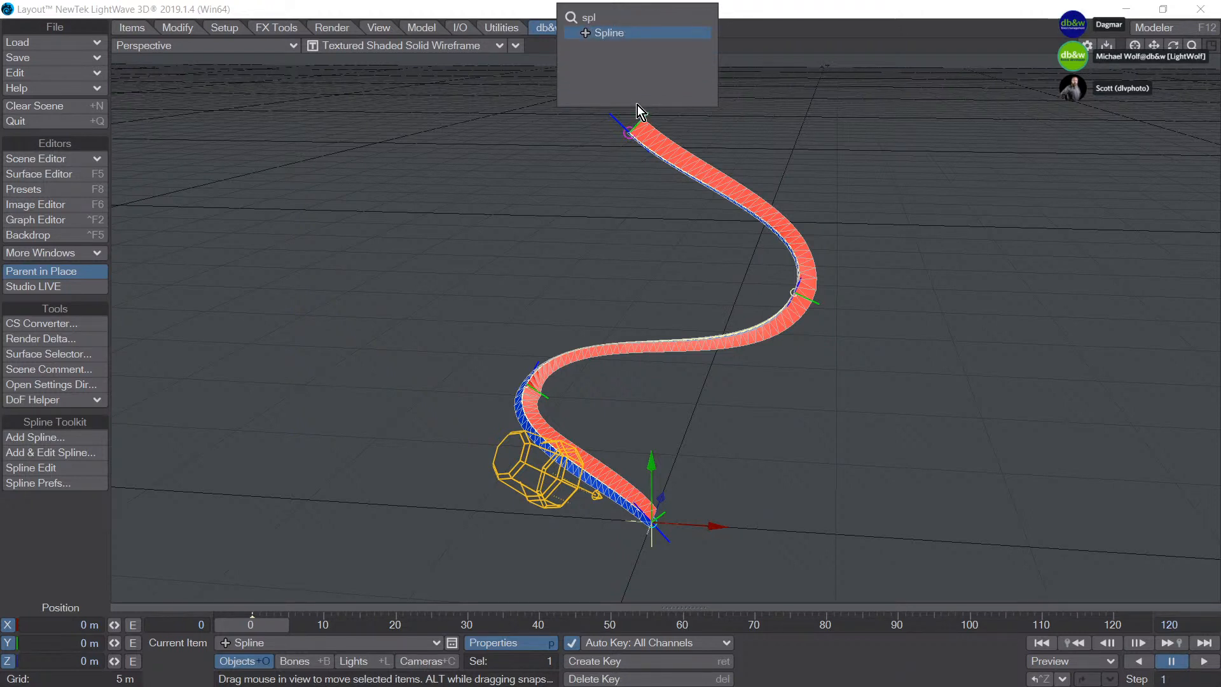
pyautogui.press('Return')
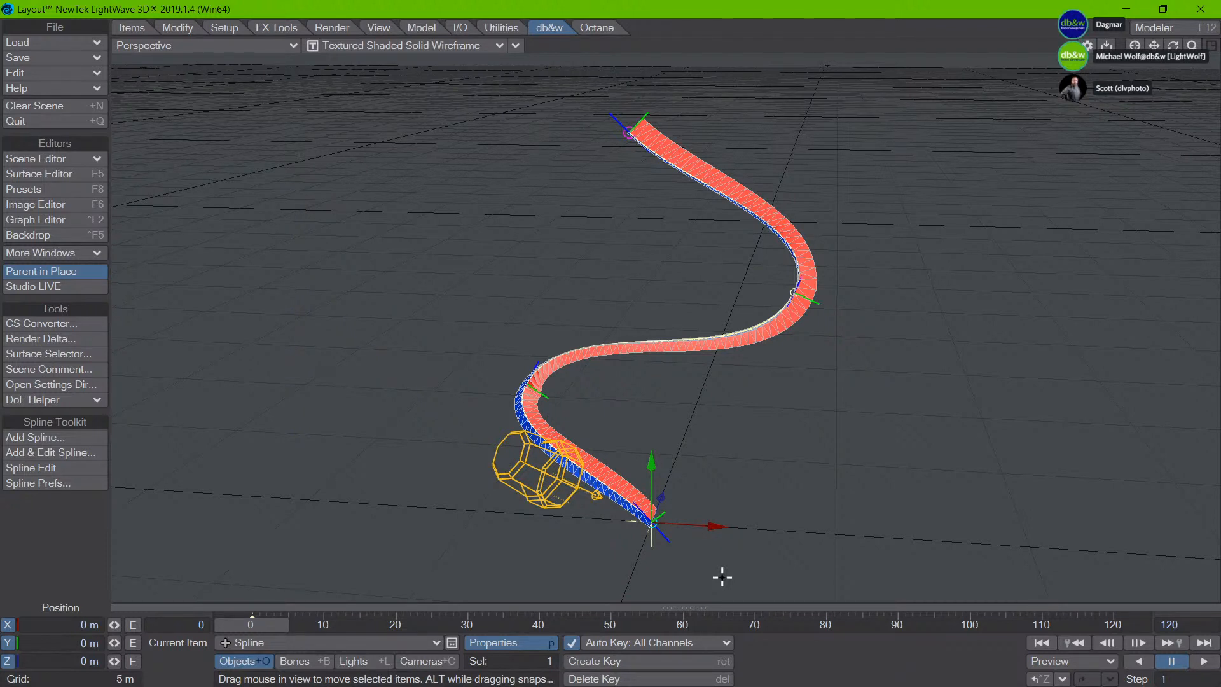
# Step: Bring up the db&w launcher, move it clear of the spline's lower end to review its commands, and close it
pyautogui.press('space')
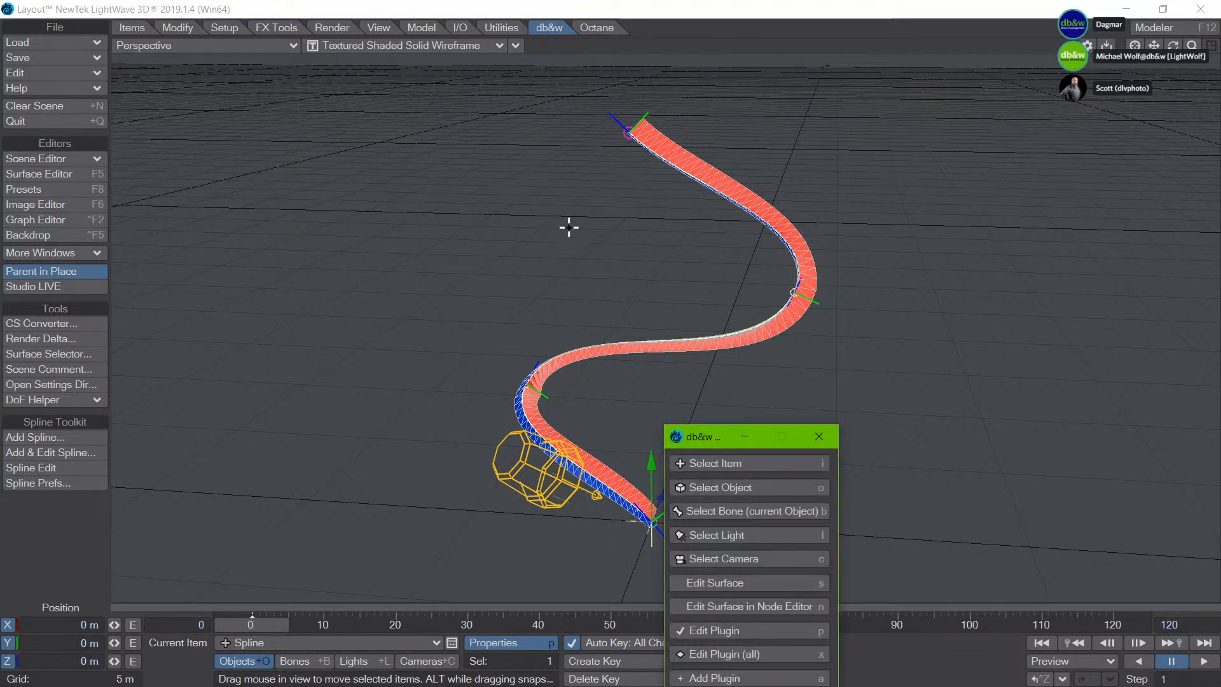
pyautogui.moveTo(714, 437); pyautogui.dragTo(507, 158)
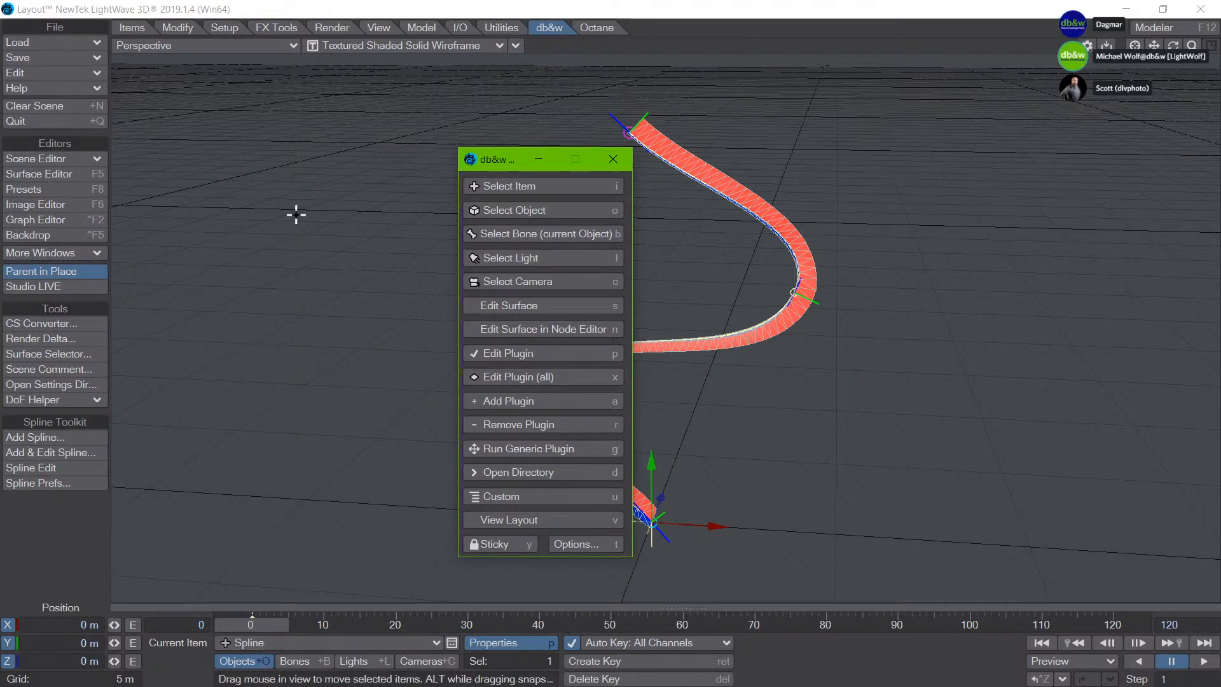
pyautogui.click(615, 162)
# Step: Open the dbwSplinePrimitive settings from the launcher's Edit Plugin list, and close the db&w Spline window
pyautogui.press('space')
pyautogui.press('p')
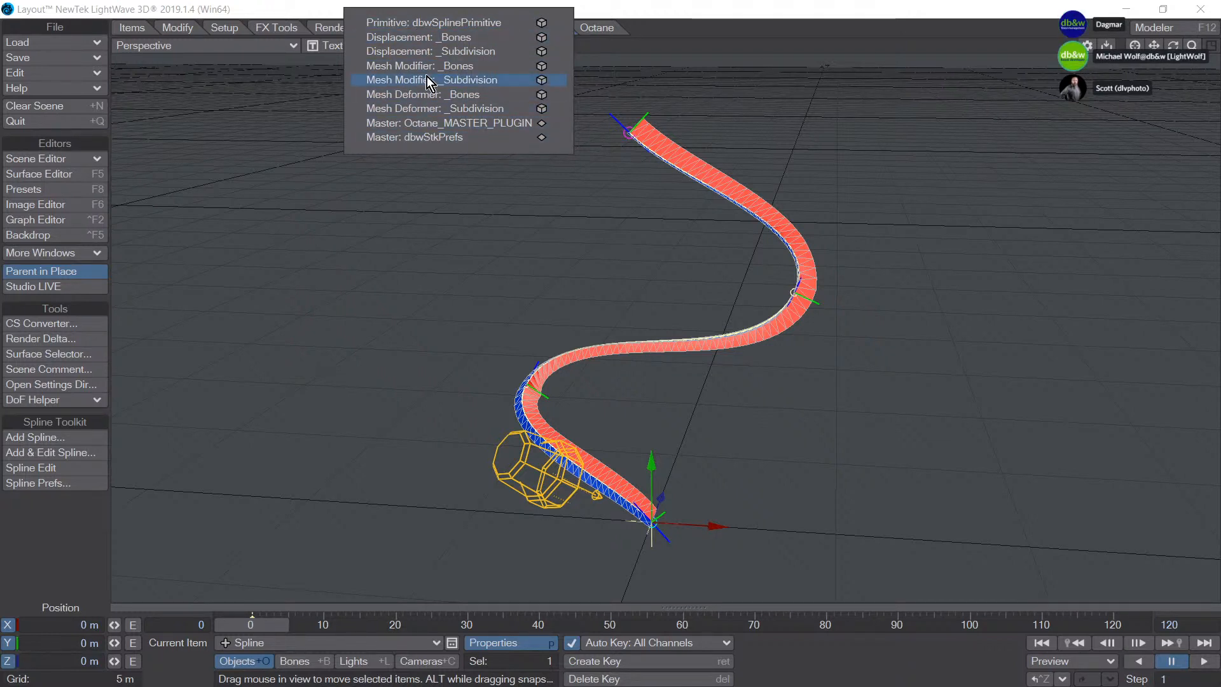
pyautogui.click(449, 28)
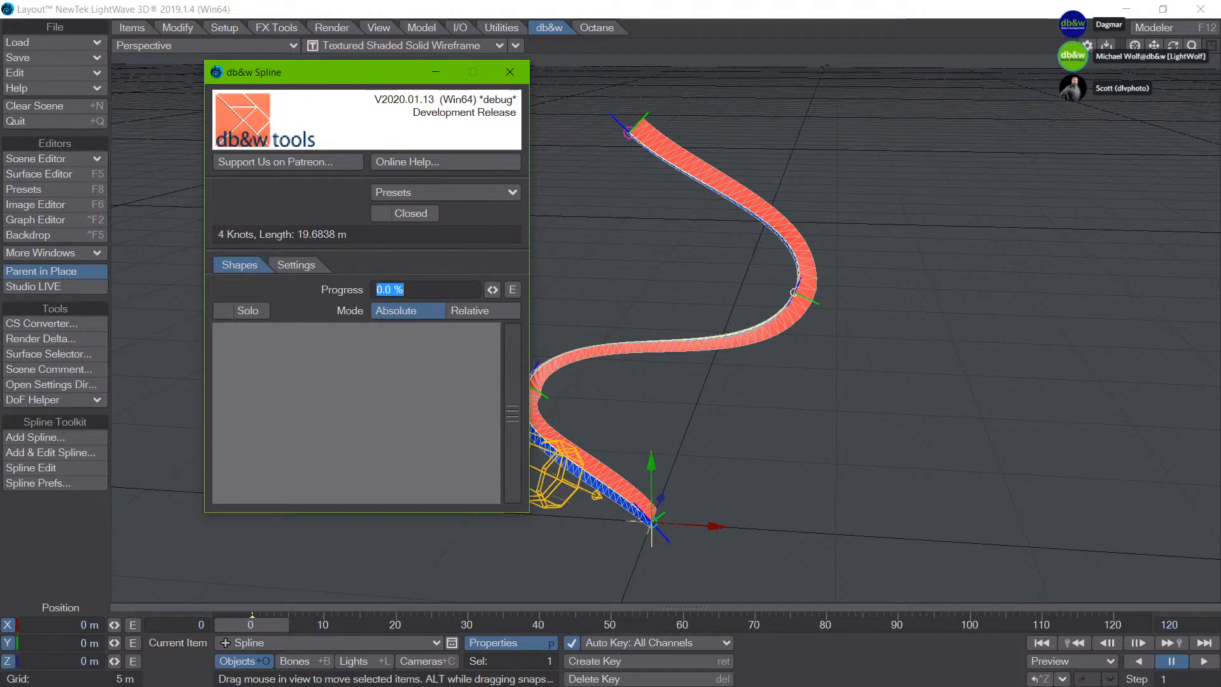
pyautogui.click(507, 72)
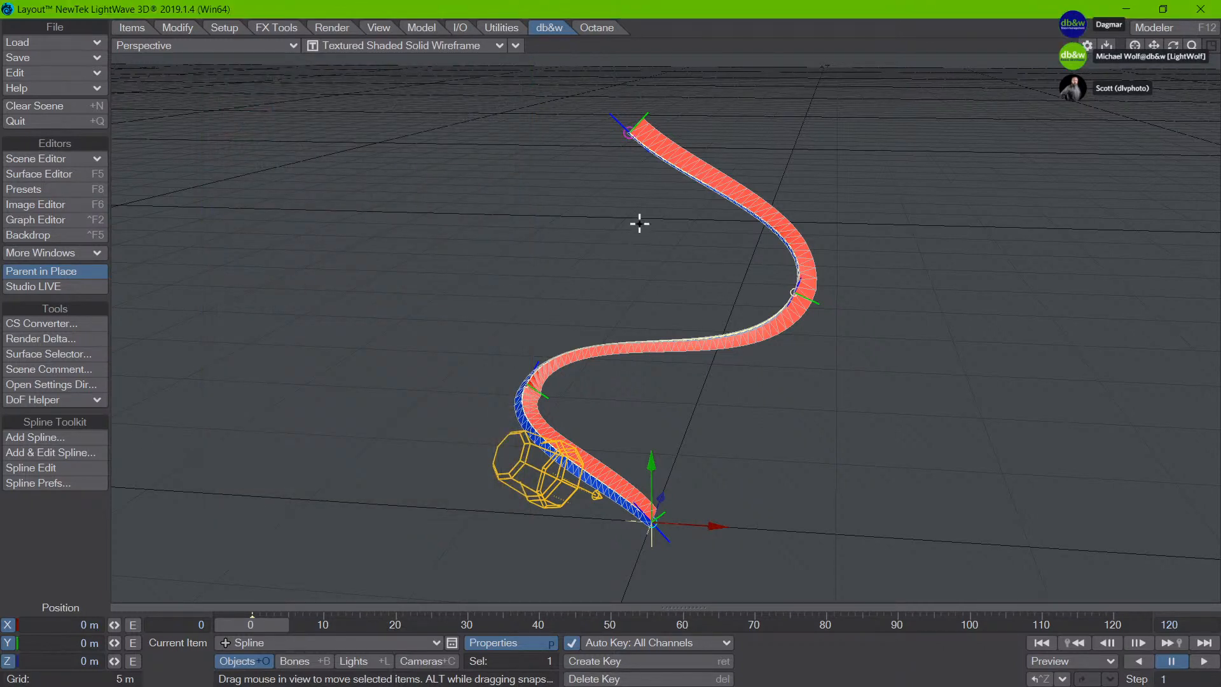
# Step: Switch the view layout to 2 Left, 1 Right through the launcher, and return it to Single
pyautogui.press('space')
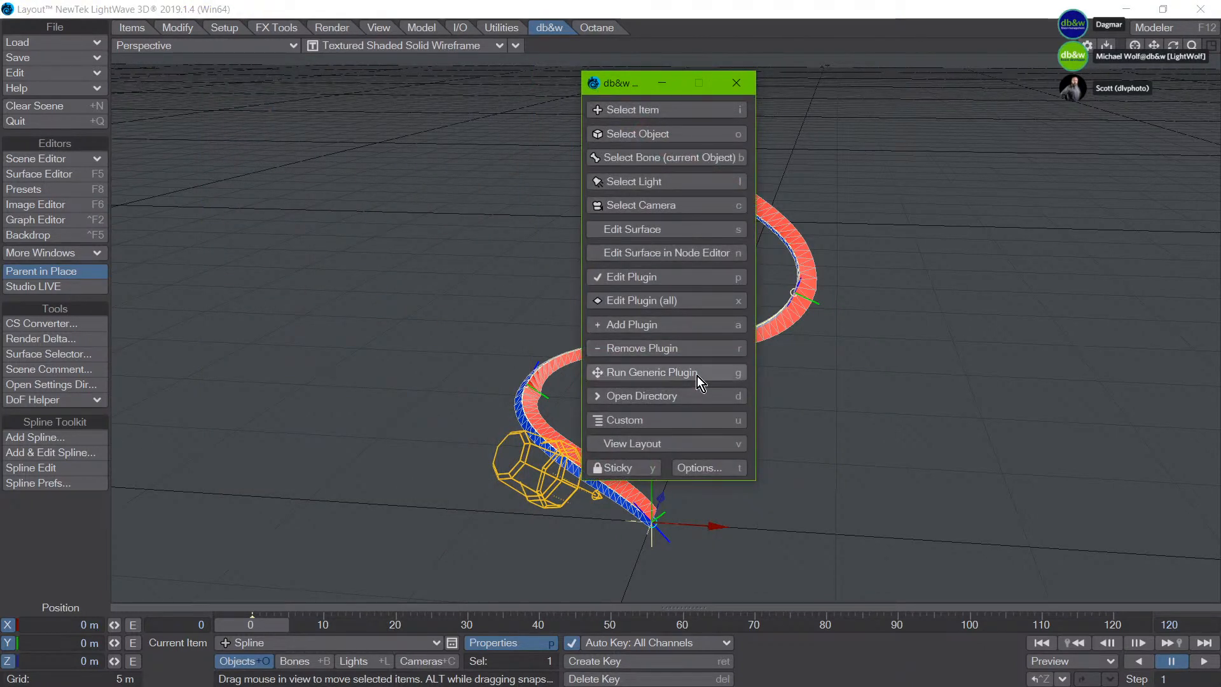
pyautogui.press('v')
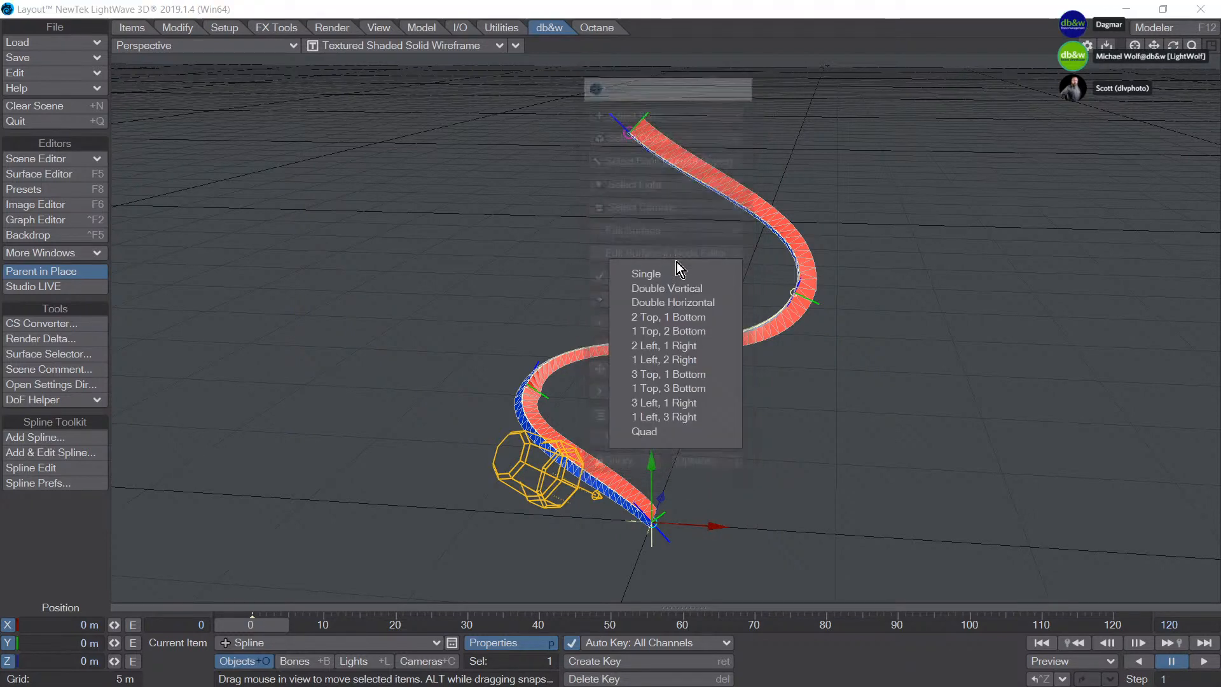
pyautogui.click(672, 351)
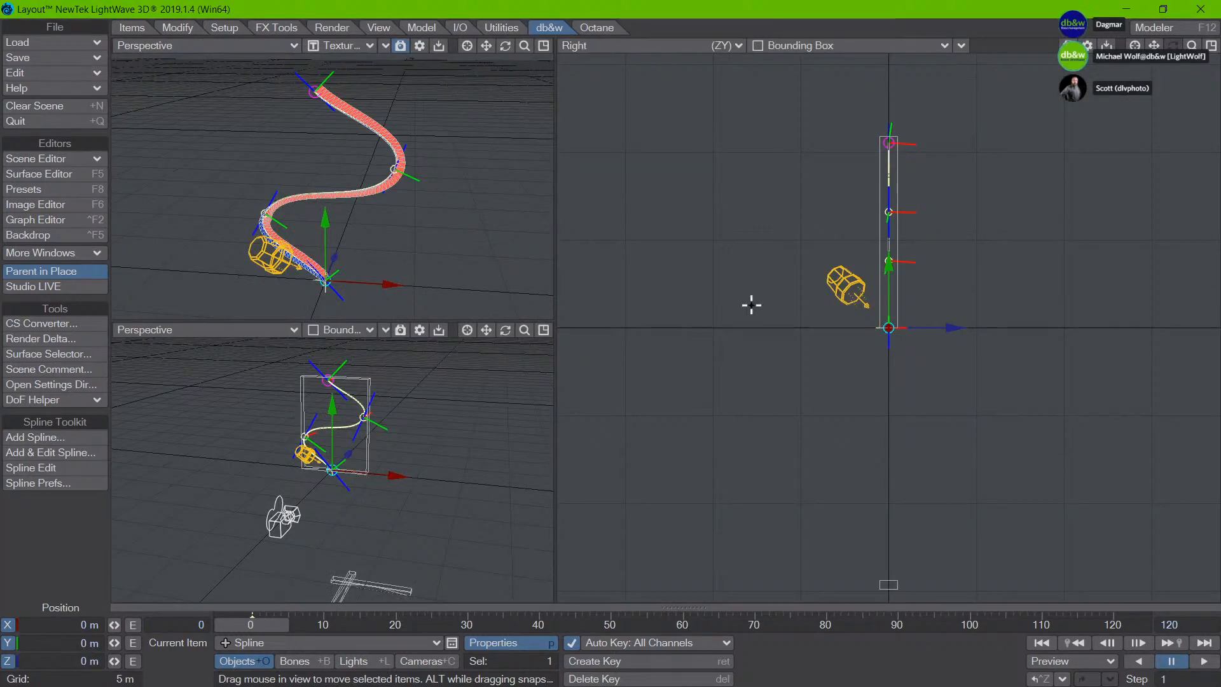
pyautogui.press('space')
pyautogui.press('v')
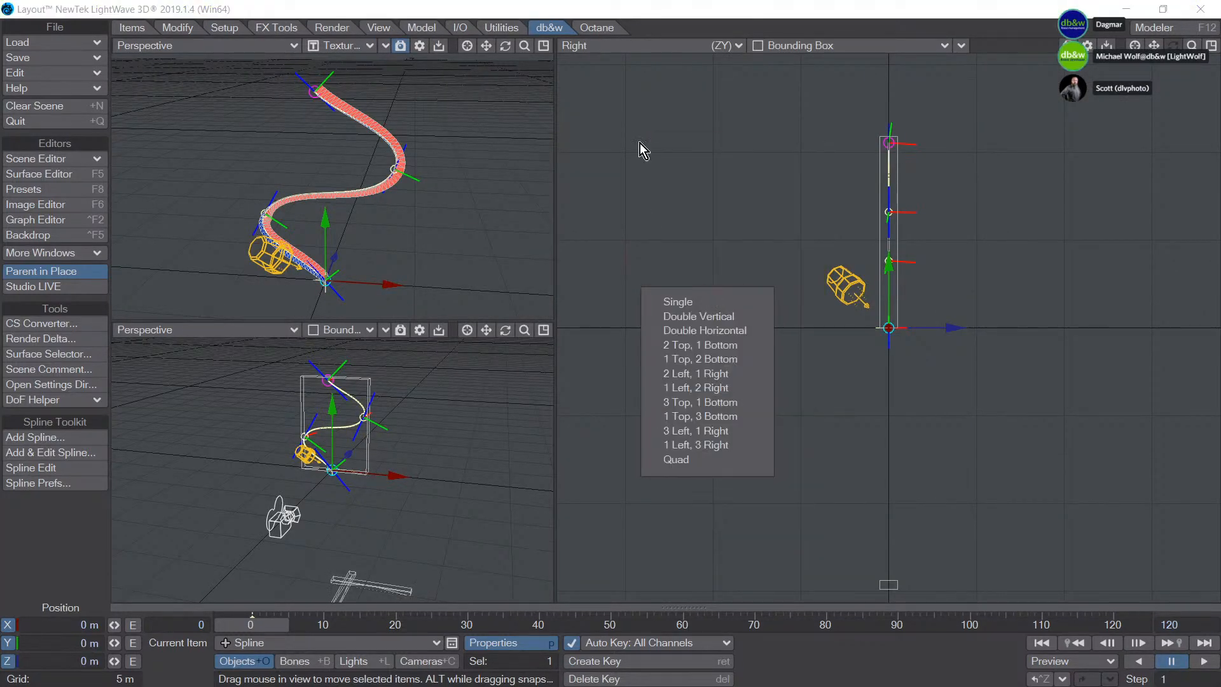
pyautogui.click(678, 303)
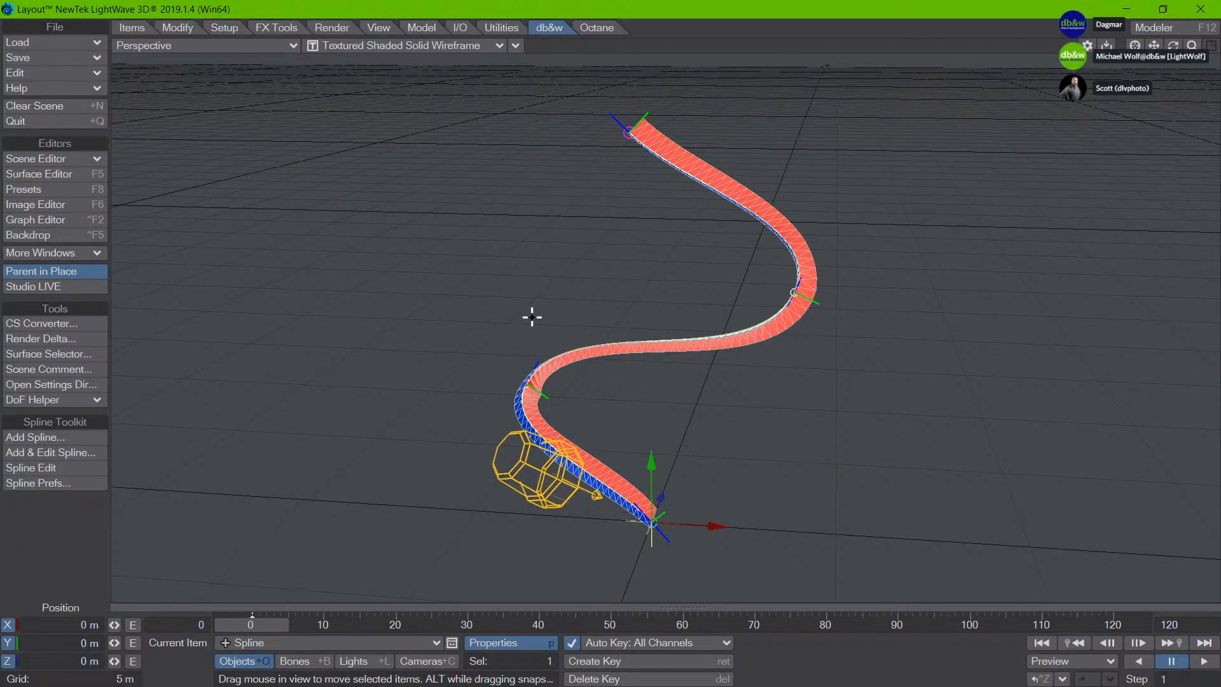
# Step: Filter the Edit Plugin (all) list by "spli", open the dbwSplinePrimitive settings, and close them
pyautogui.press('space')
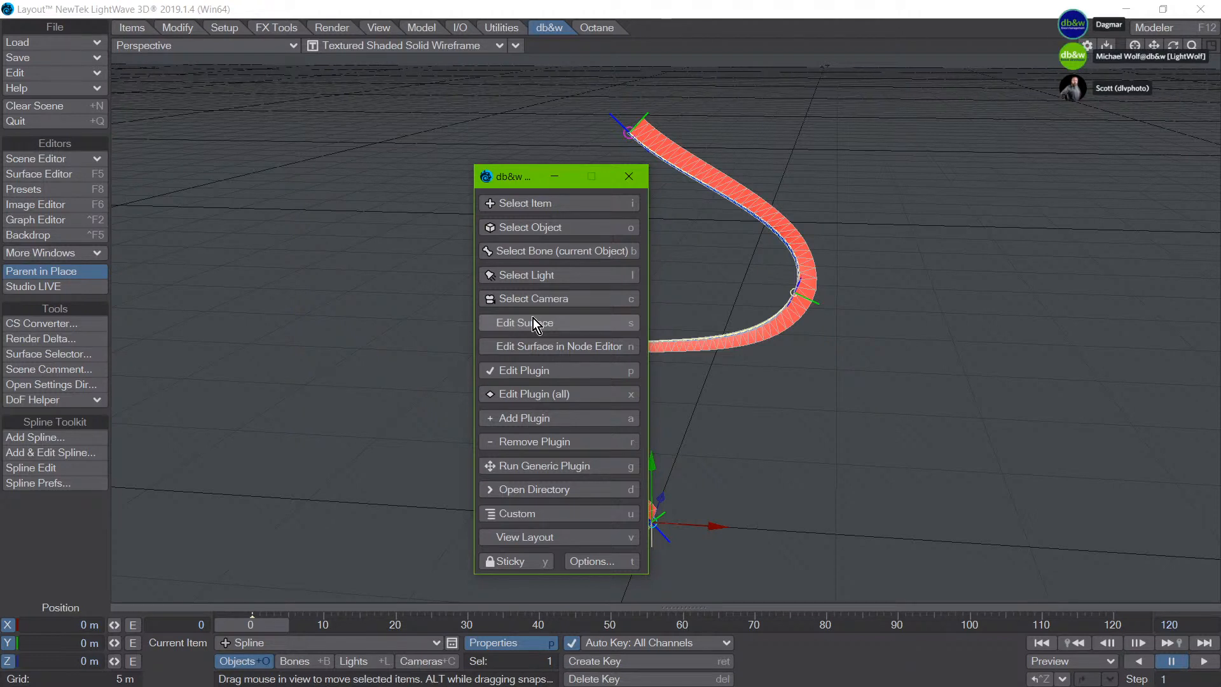
pyautogui.write('x')
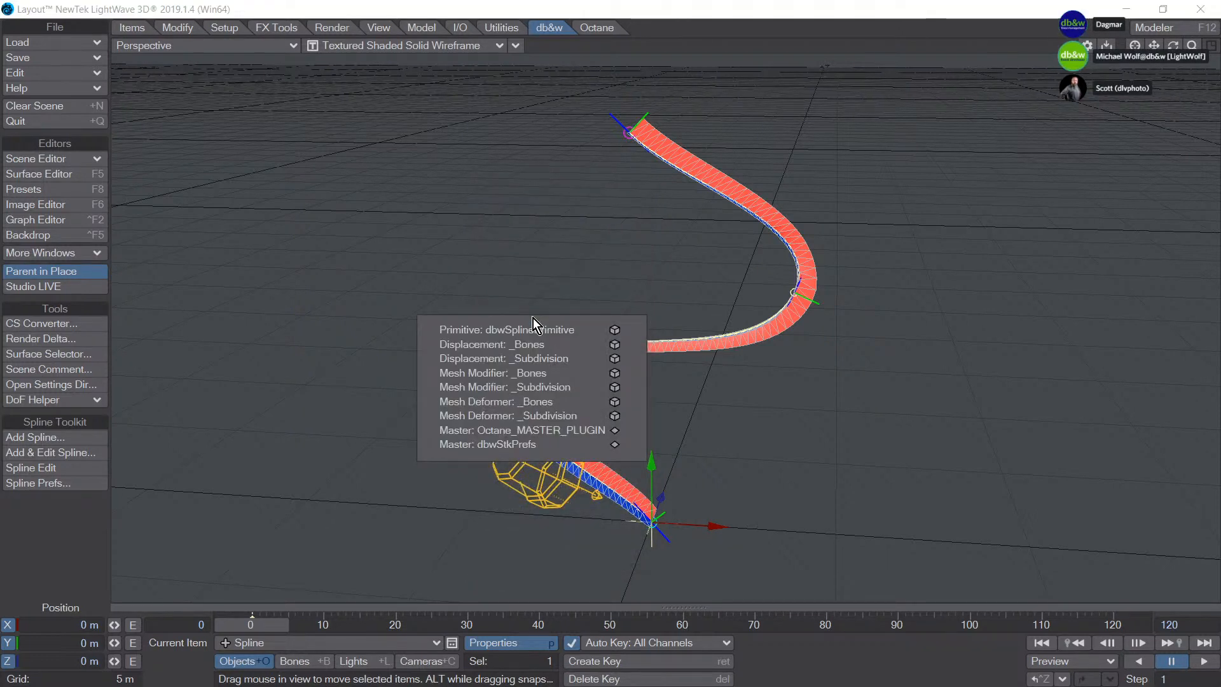
pyautogui.write('spl')
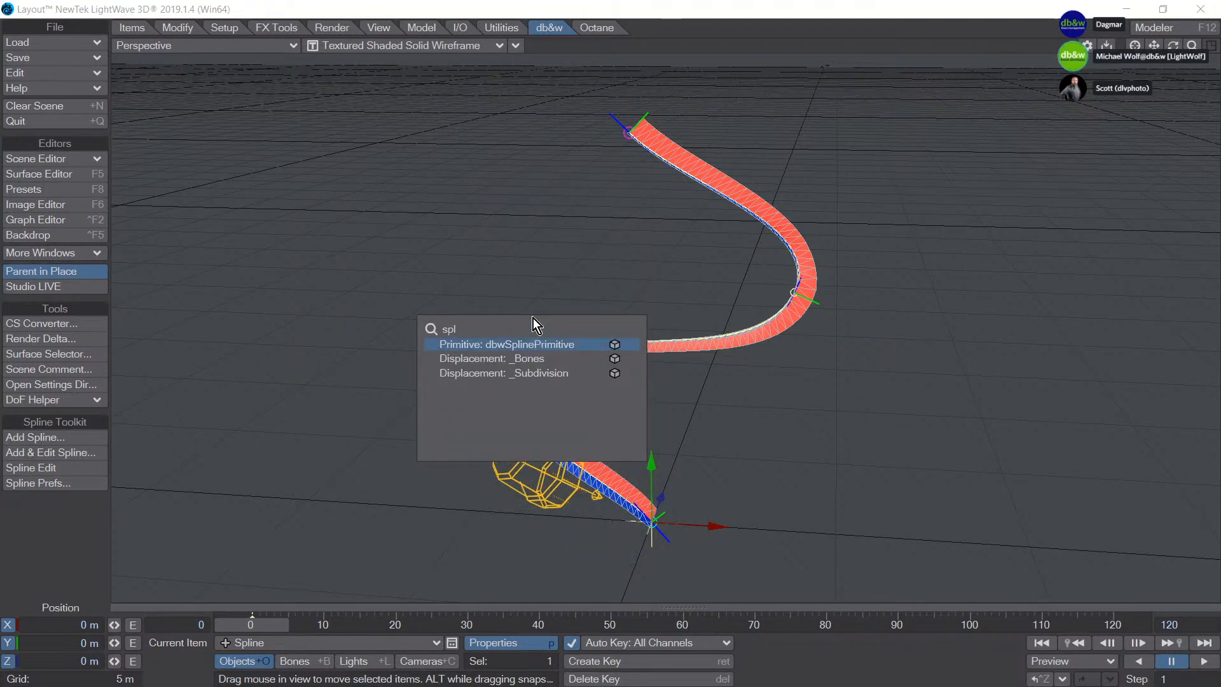
pyautogui.write('i')
pyautogui.press('Return')
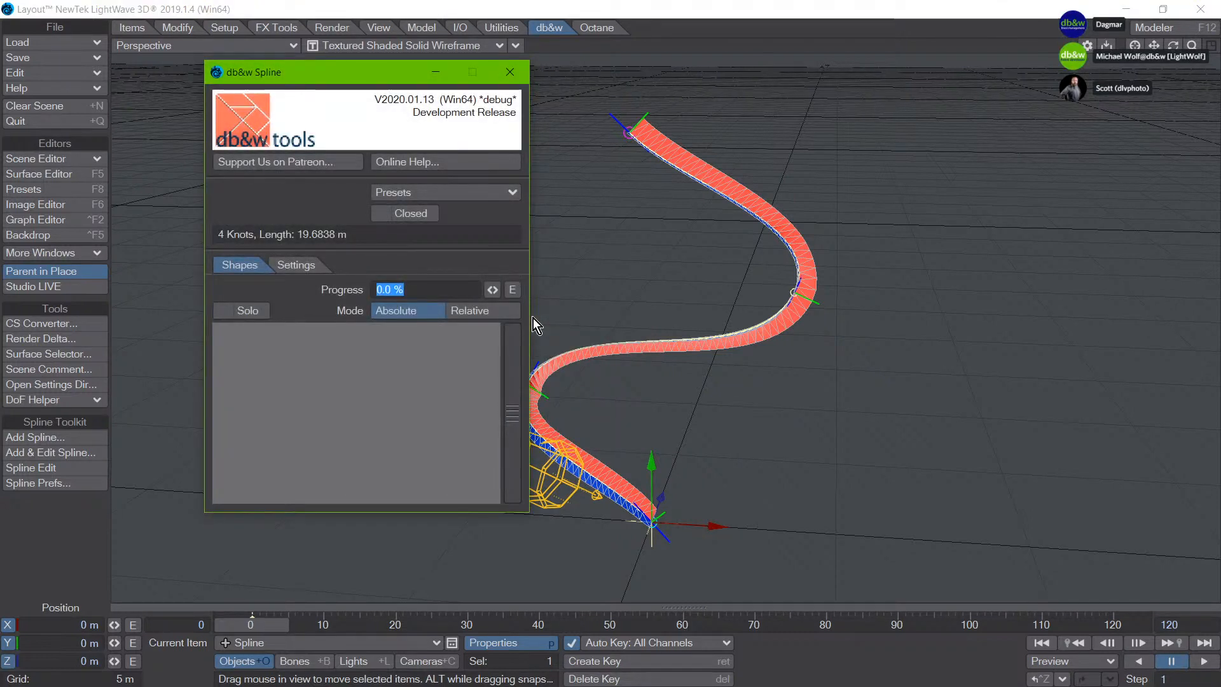
pyautogui.click(509, 73)
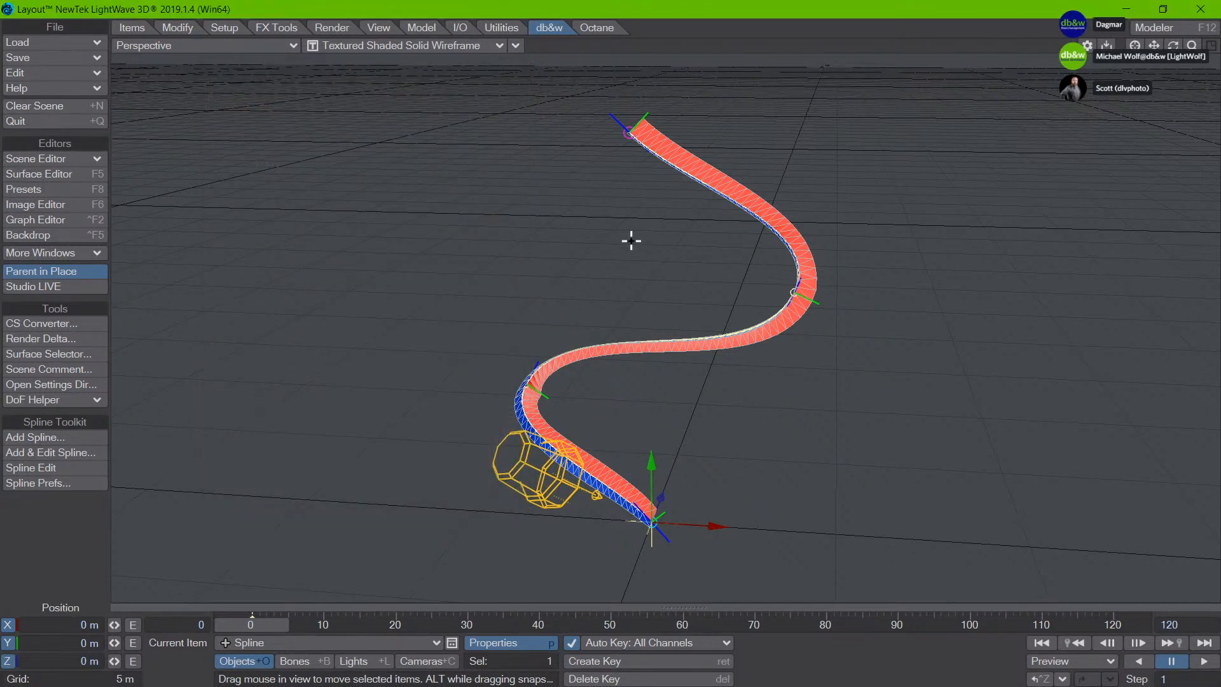
# Step: Open the qckPck Custom Menu Editor from the launcher options, and enlarge the window and its Command column to read the entries
pyautogui.press('space')
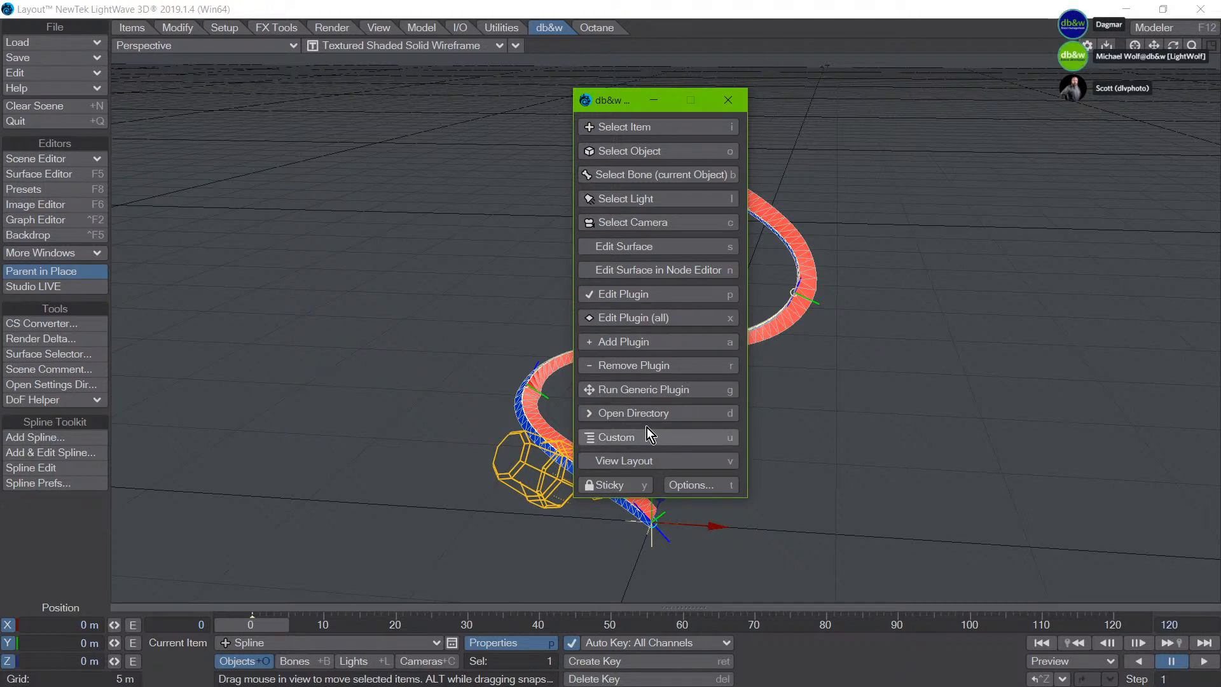
pyautogui.click(692, 486)
pyautogui.moveTo(556, 178); pyautogui.dragTo(425, 136)
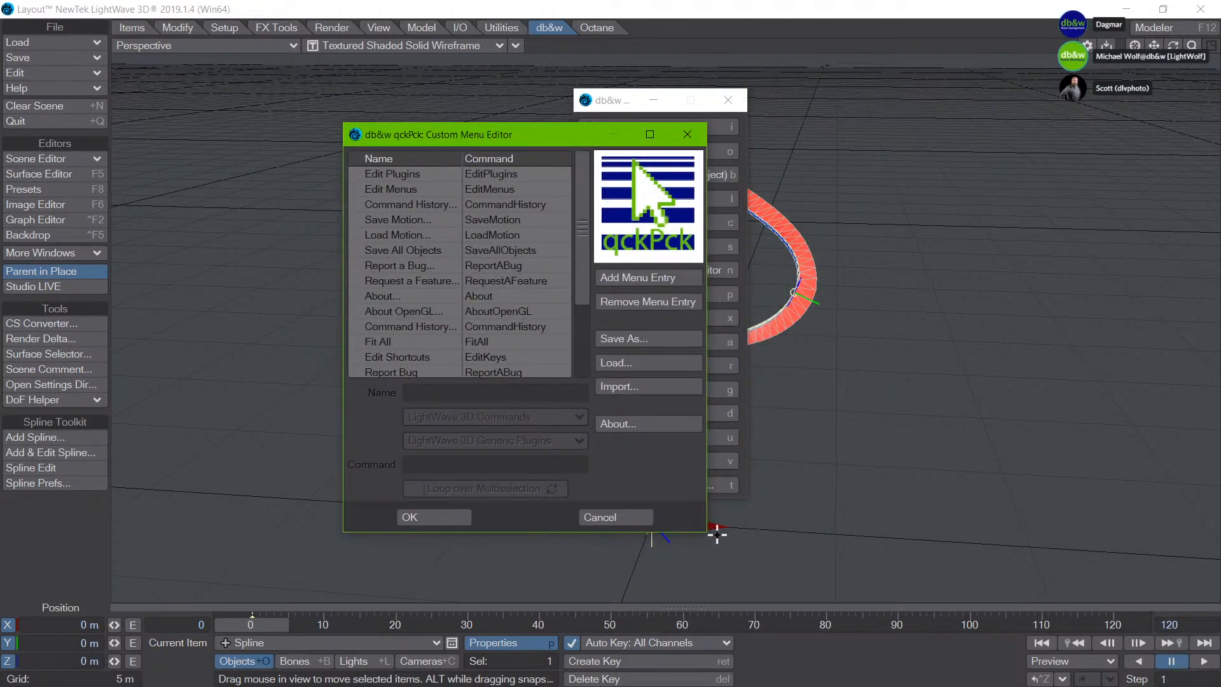
pyautogui.moveTo(704, 533); pyautogui.dragTo(1055, 563)
pyautogui.moveTo(495, 181); pyautogui.dragTo(488, 272)
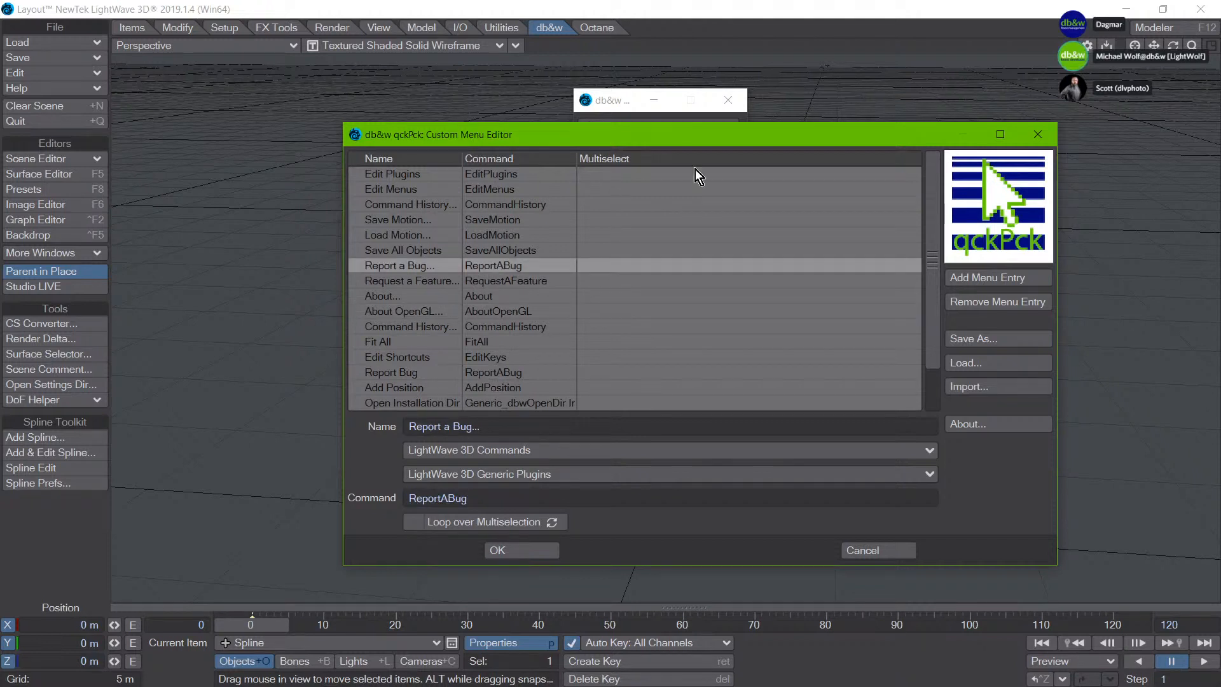
pyautogui.scroll(-1, 940, 349)
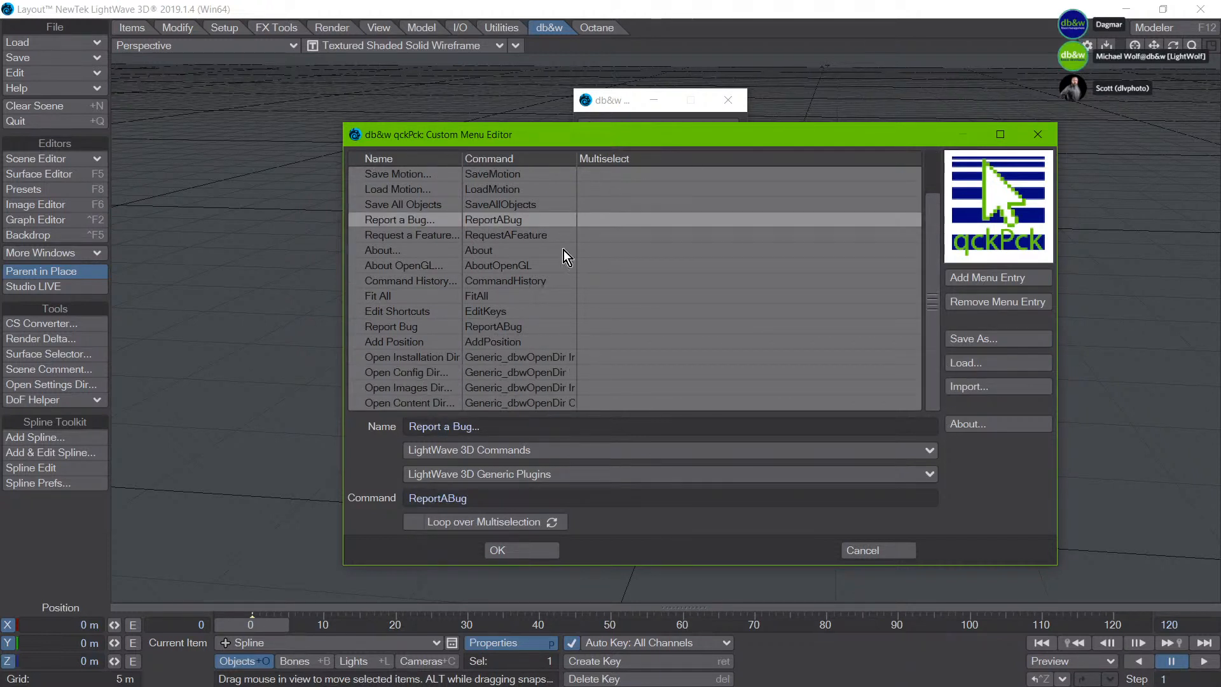
pyautogui.moveTo(578, 160); pyautogui.dragTo(690, 160)
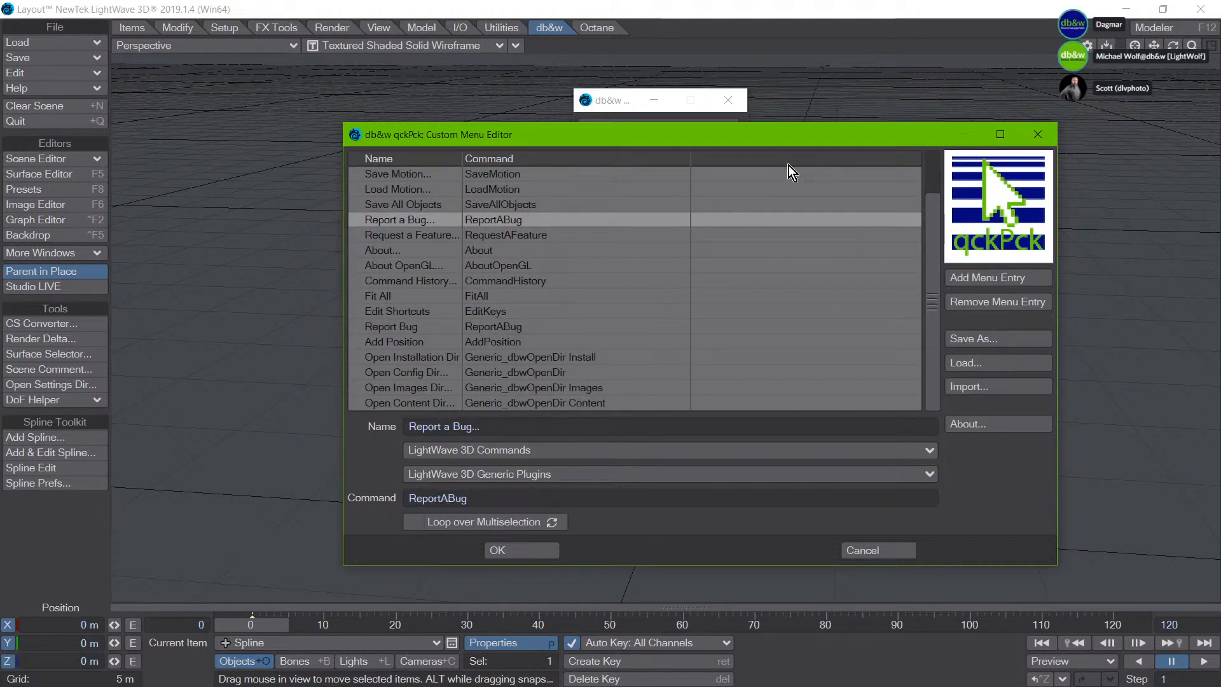
# Step: Examine the commands behind the Open Installation, Config, Images and Content Dir menu entries, and close the editor and the launcher
pyautogui.click(525, 359)
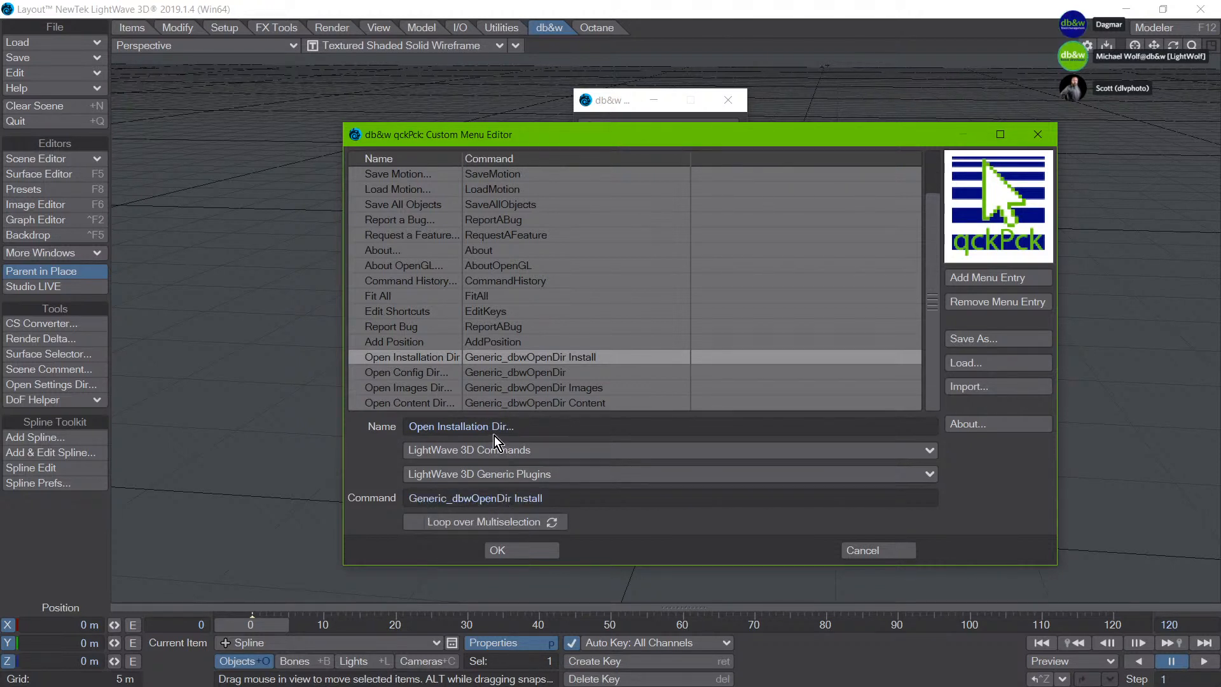
pyautogui.click(481, 373)
pyautogui.click(490, 388)
pyautogui.click(494, 403)
pyautogui.click(490, 388)
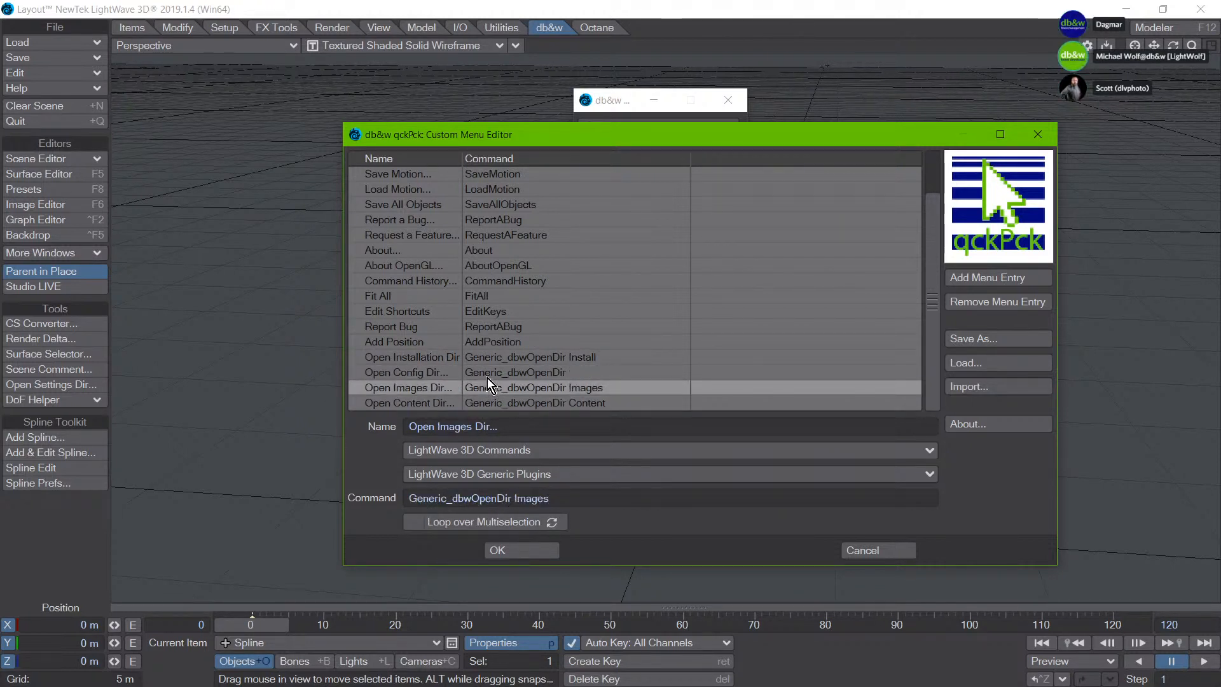
pyautogui.click(482, 372)
pyautogui.click(477, 357)
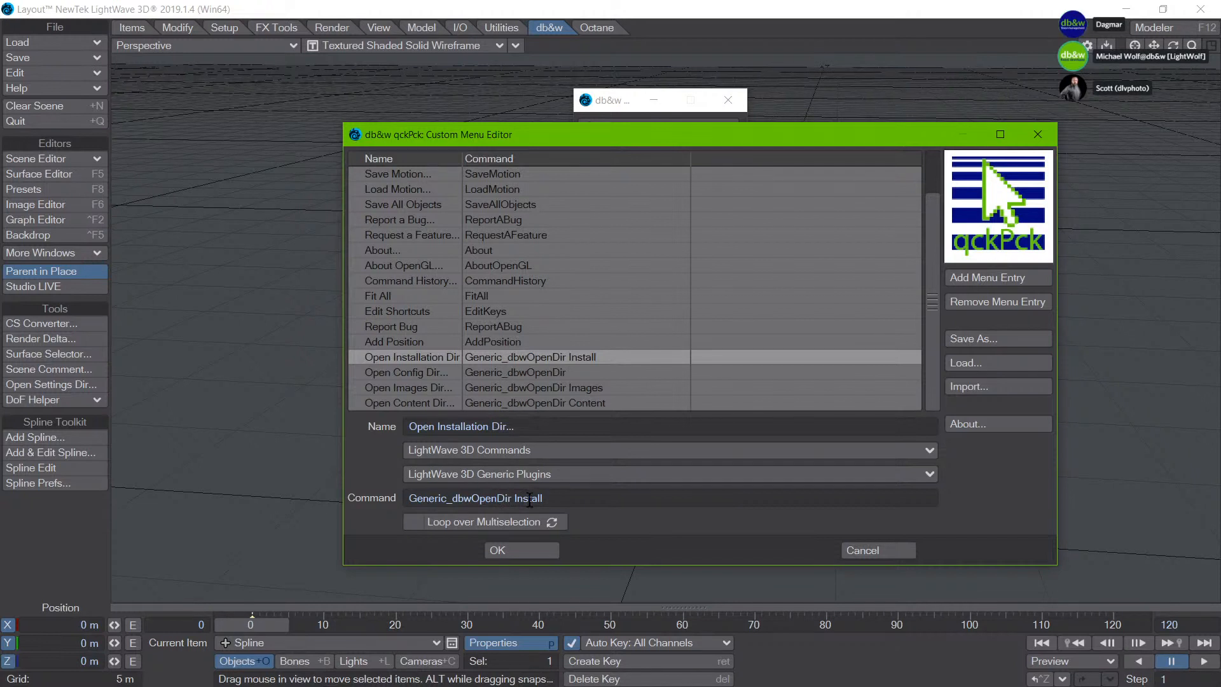
pyautogui.click(494, 374)
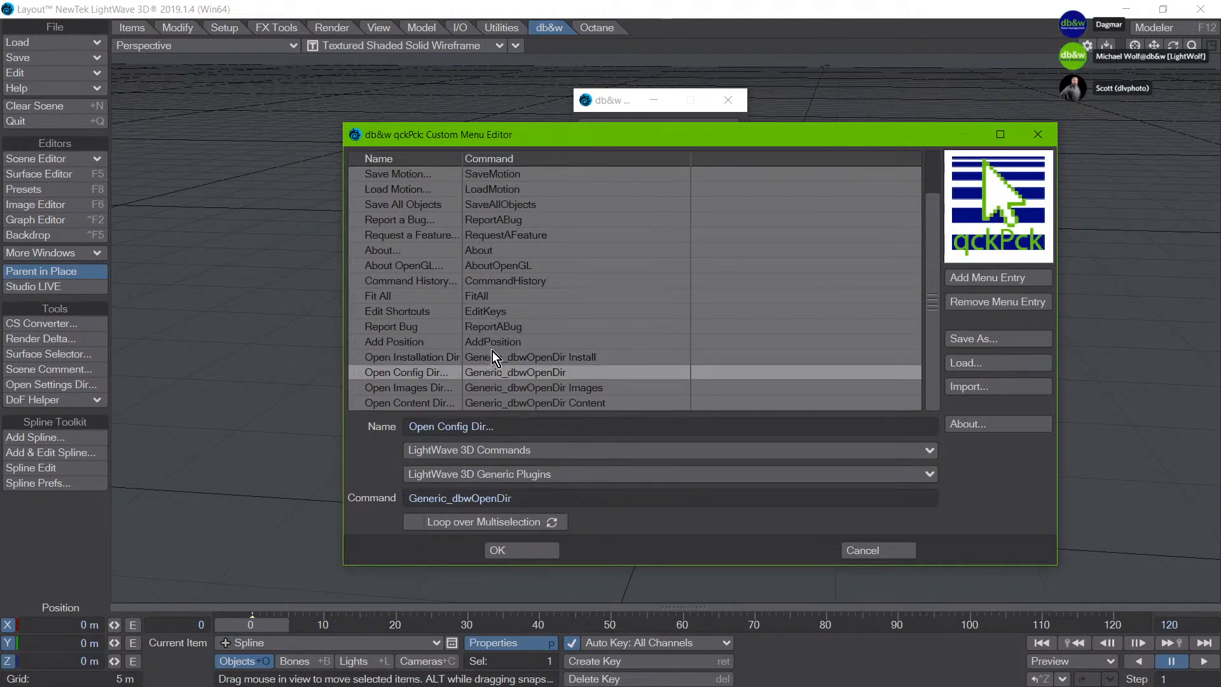
pyautogui.click(495, 388)
pyautogui.click(532, 404)
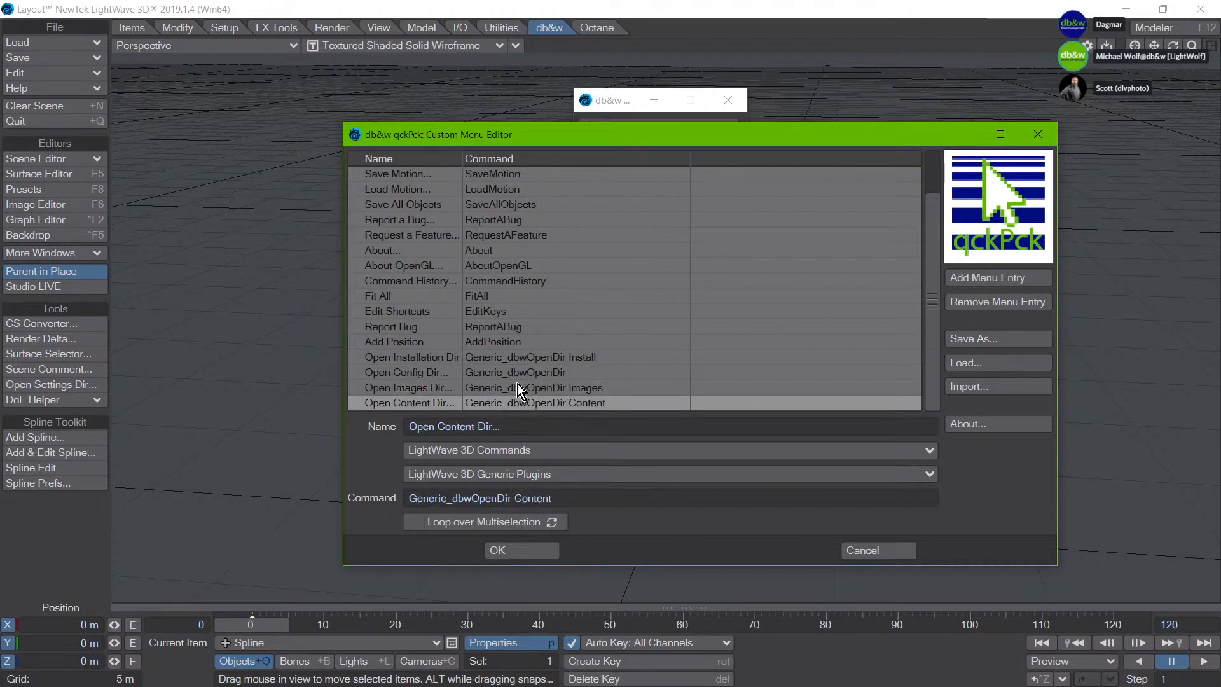
pyautogui.click(1039, 138)
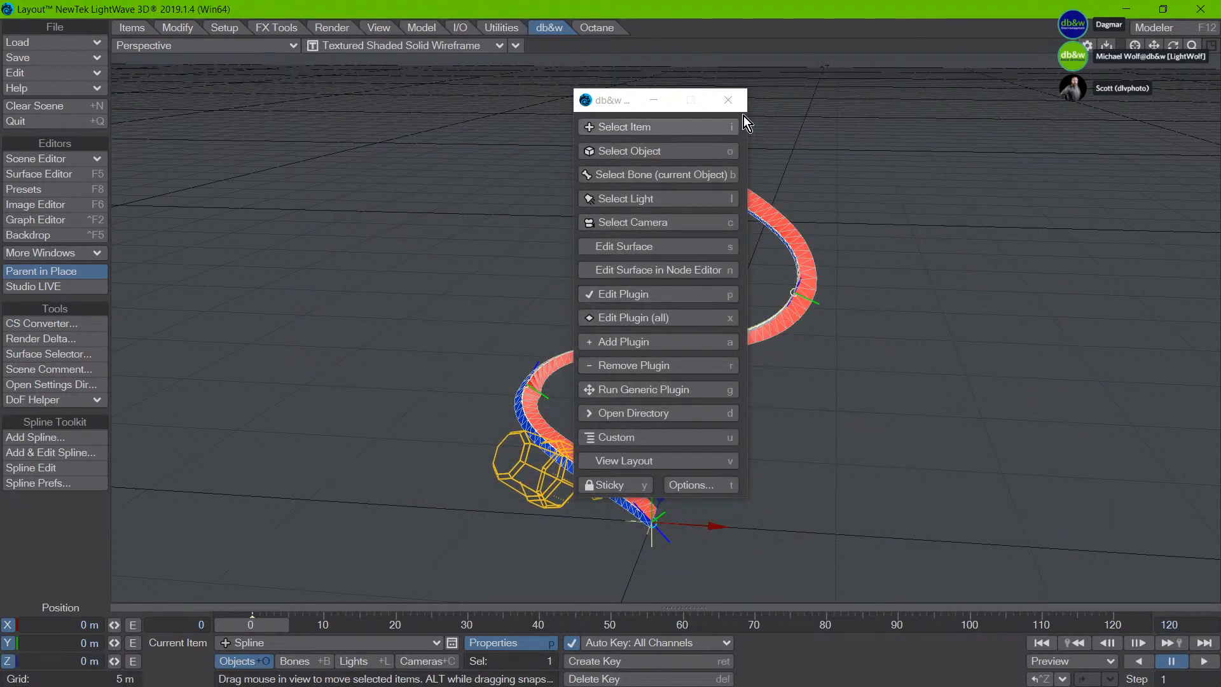
pyautogui.click(728, 102)
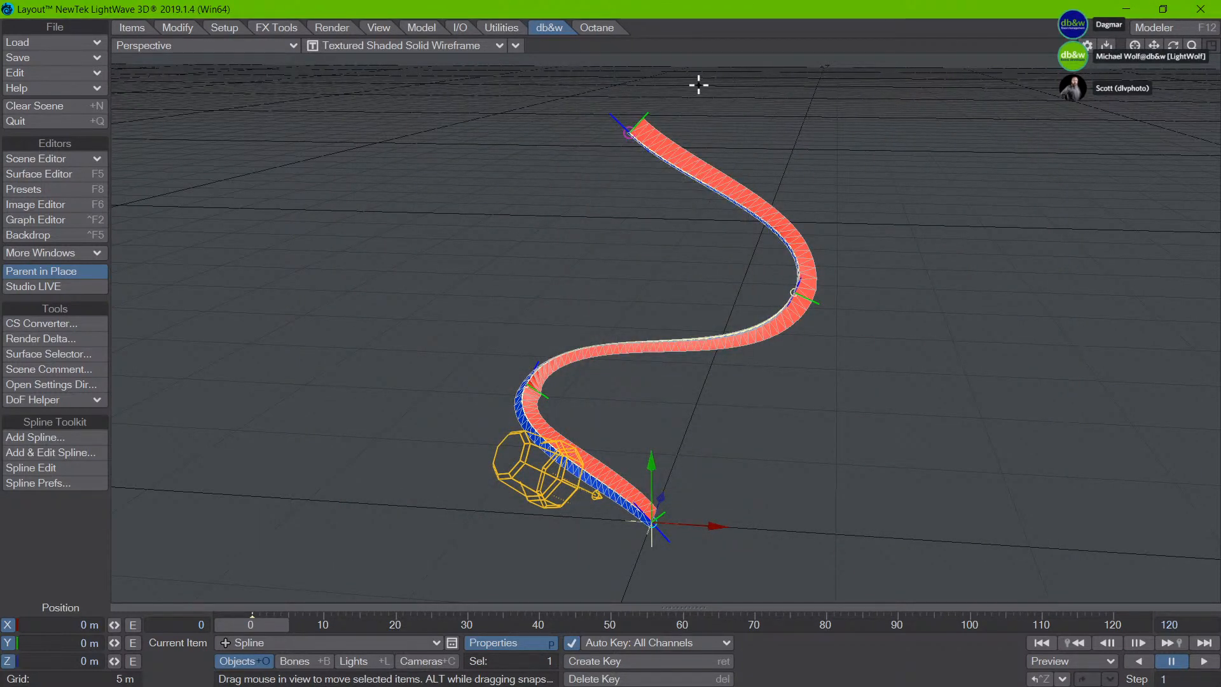
# Step: Open the content directory through the launcher's custom menu, and close the folder window
pyautogui.press('space')
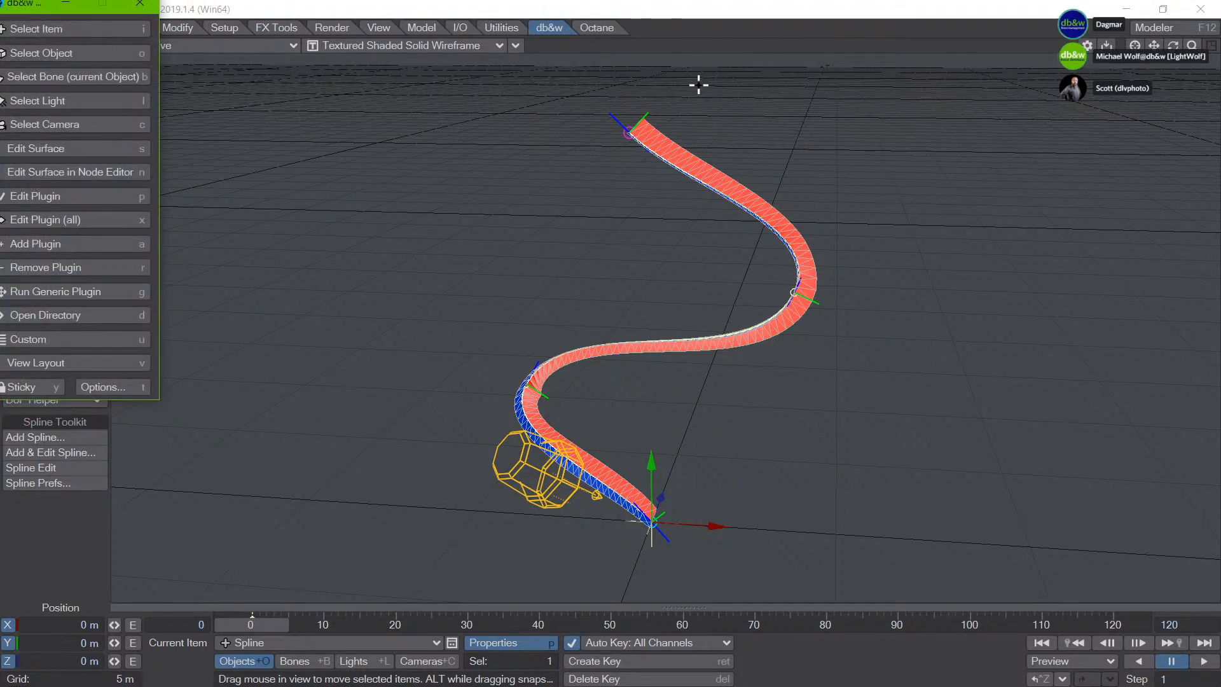
pyautogui.press('u')
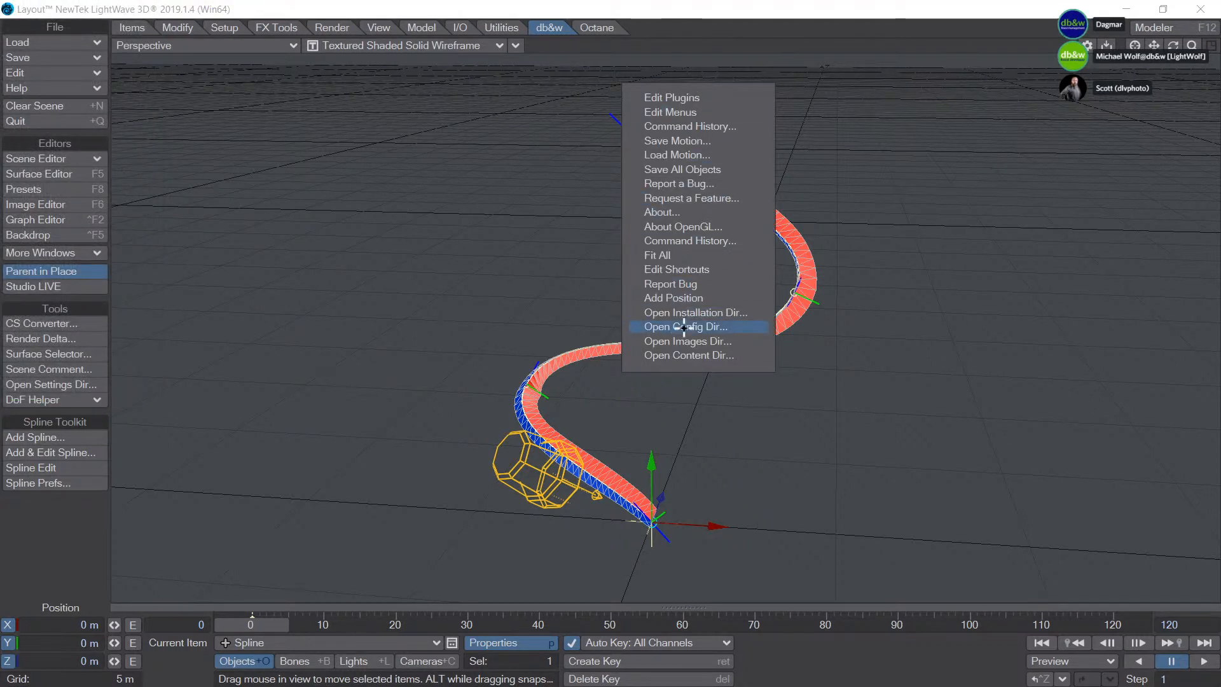
pyautogui.click(688, 354)
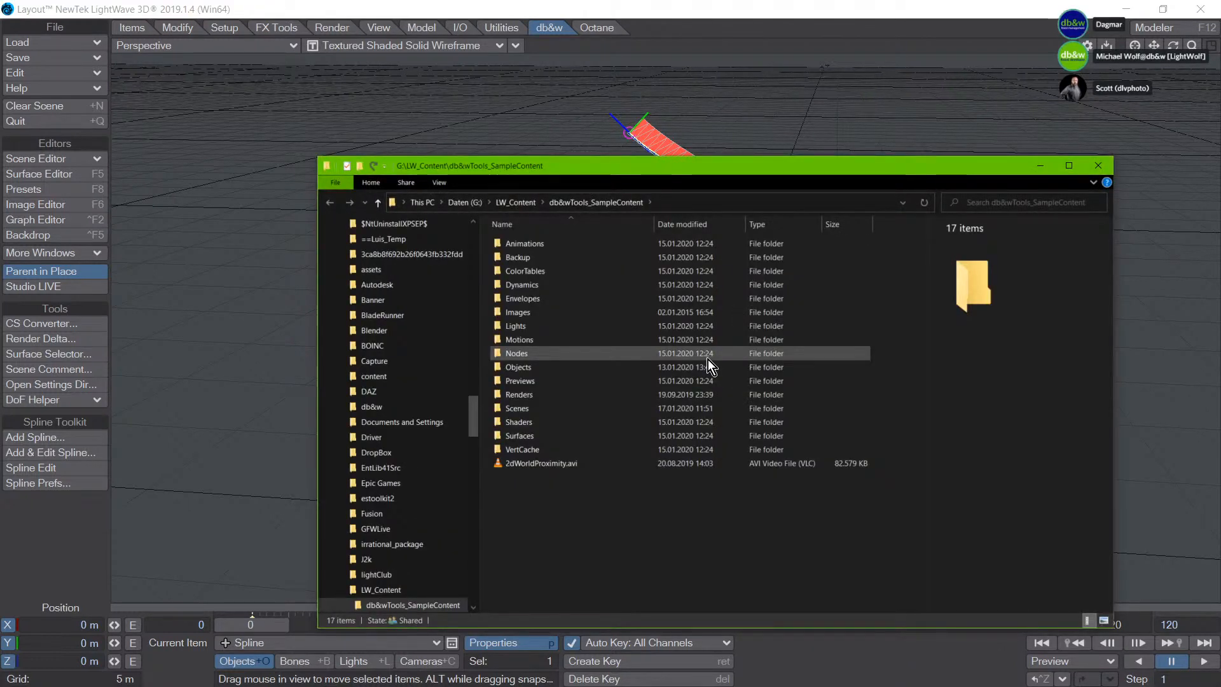
pyautogui.click(1098, 165)
# Step: Call up the db&w launcher again to go over its command list, and dismiss it
pyautogui.press('space')
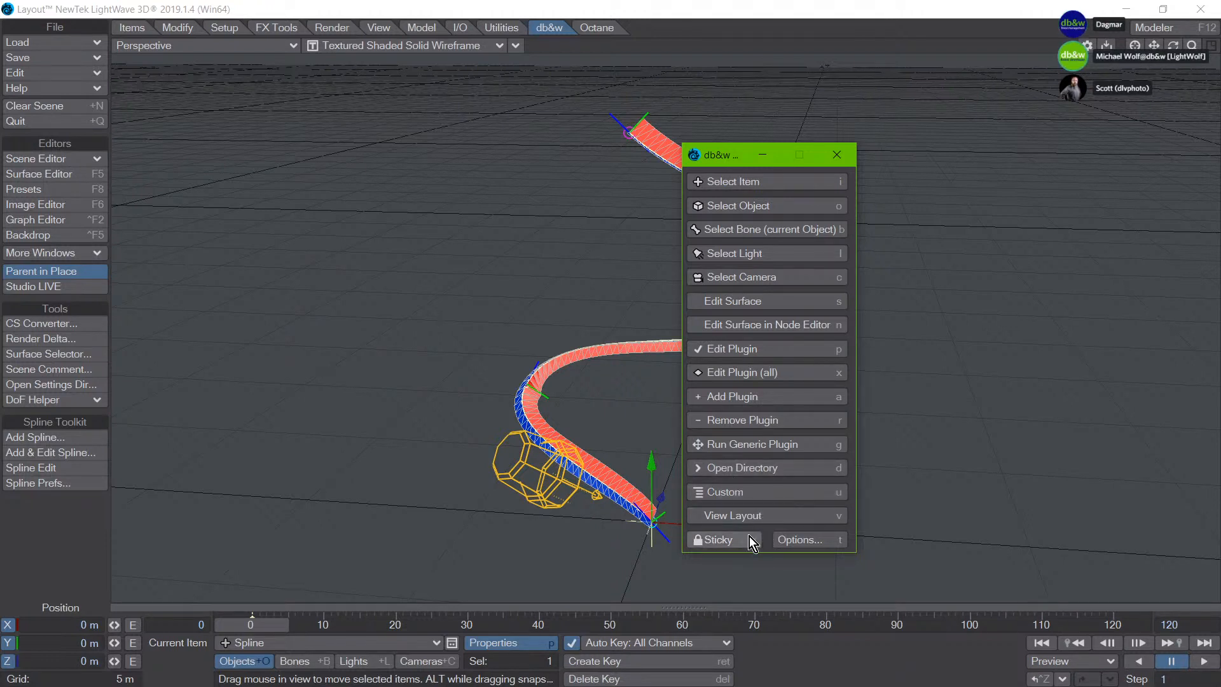
pyautogui.moveTo(723, 157); pyautogui.dragTo(600, 110)
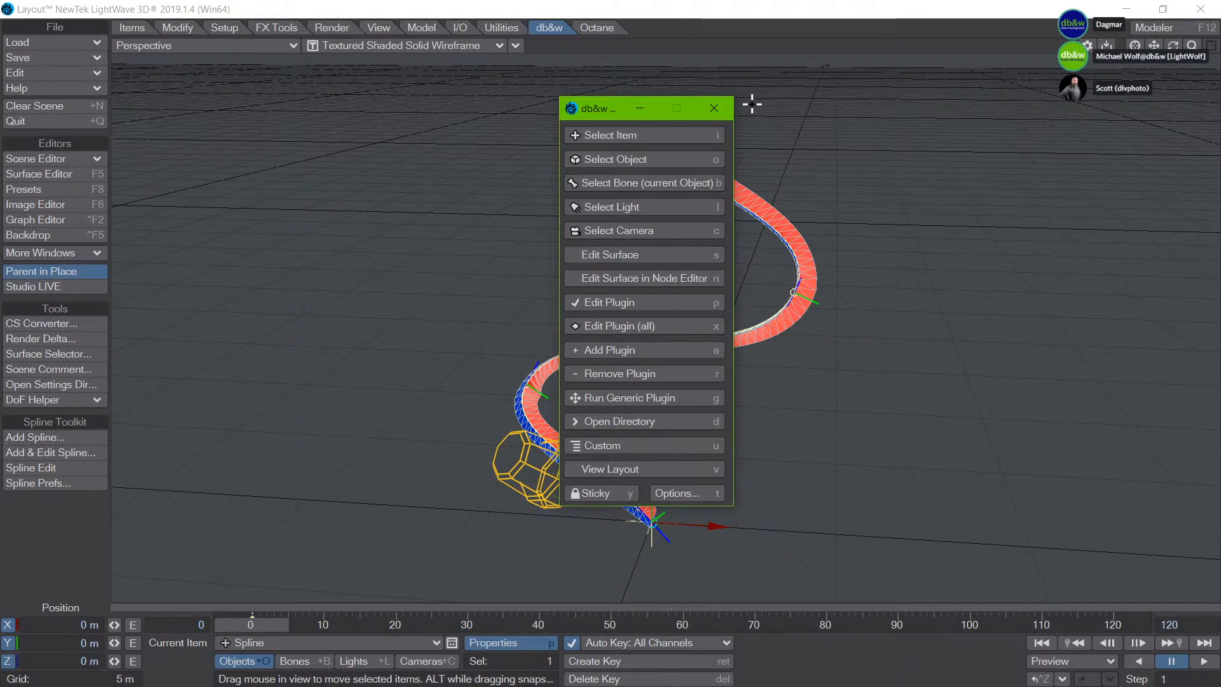
pyautogui.click(710, 110)
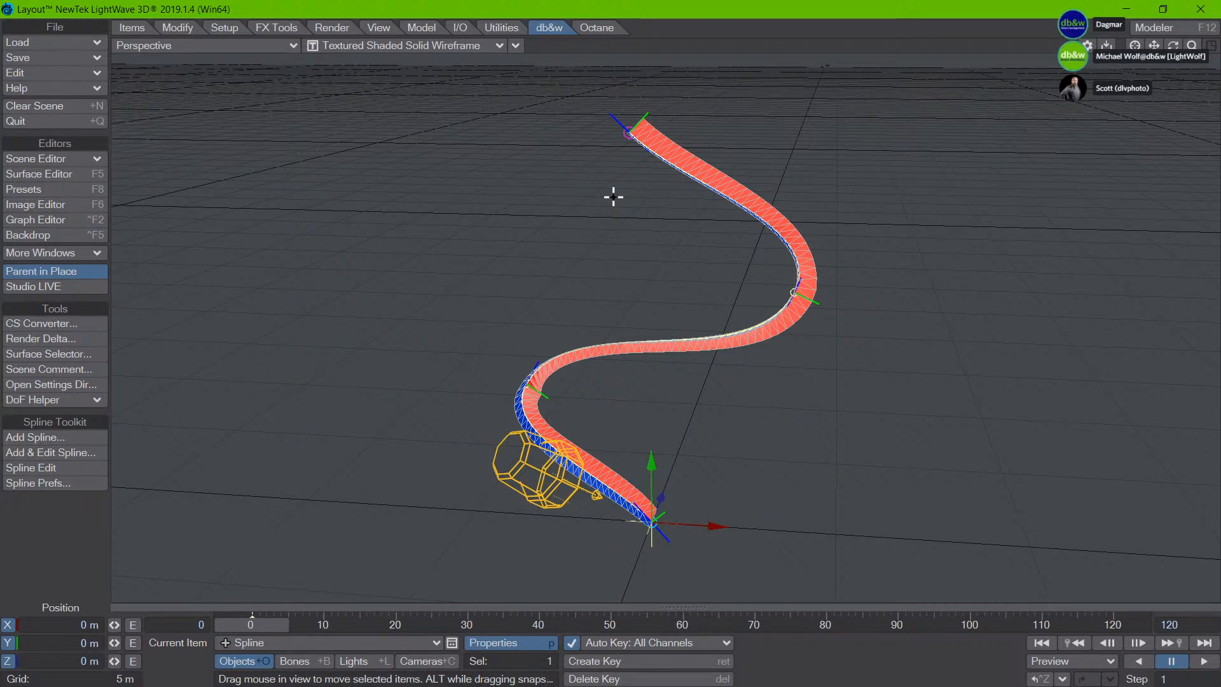
pyautogui.press('space')
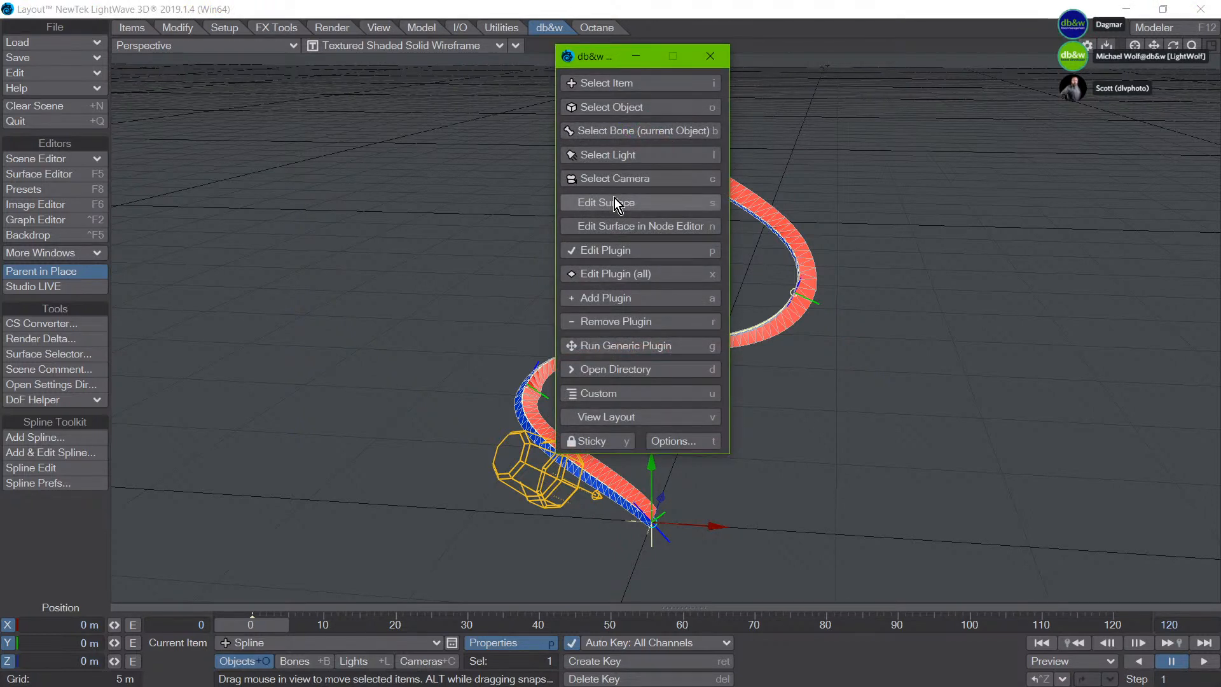
pyautogui.press('Escape')
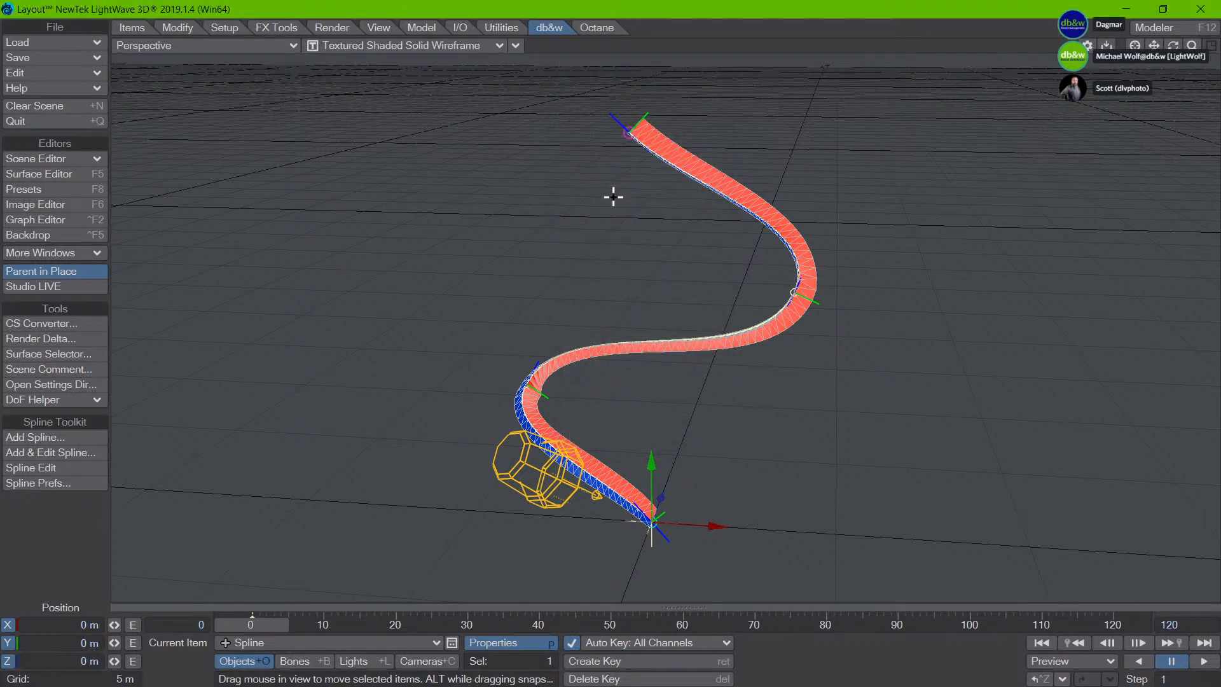
# Step: Open the SimpleDeform object's Green surface for editing through the db&w launcher, and dismiss the Surface Editor
pyautogui.press('space')
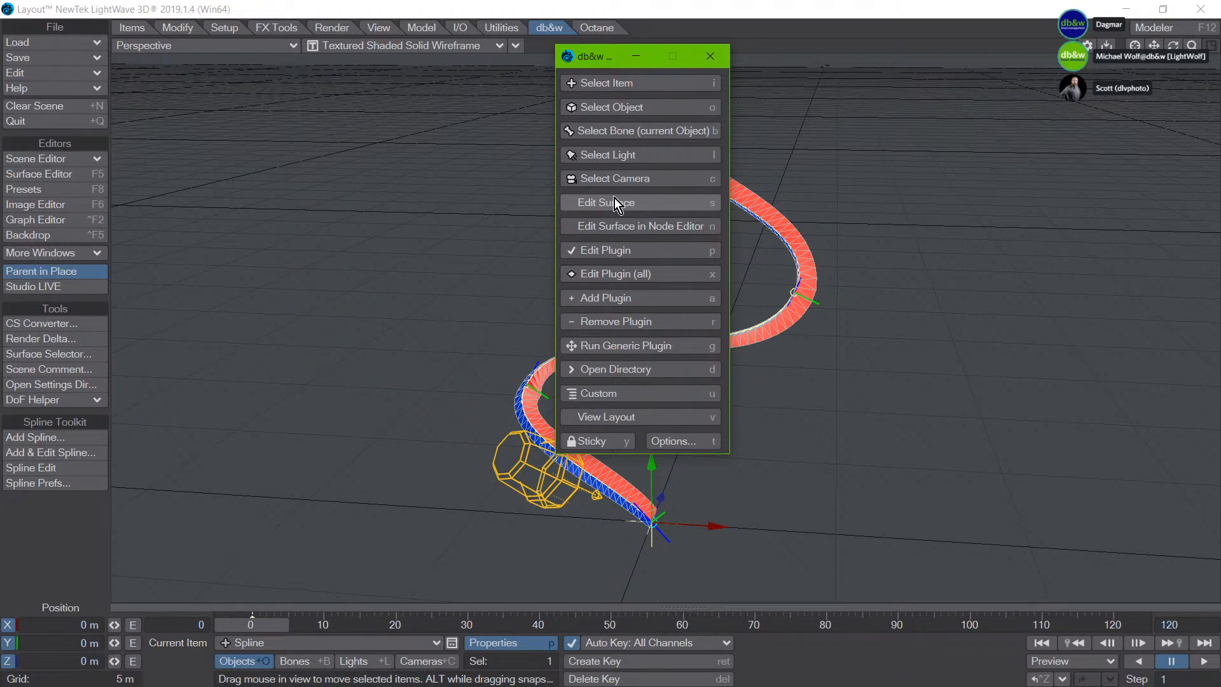
pyautogui.click(615, 200)
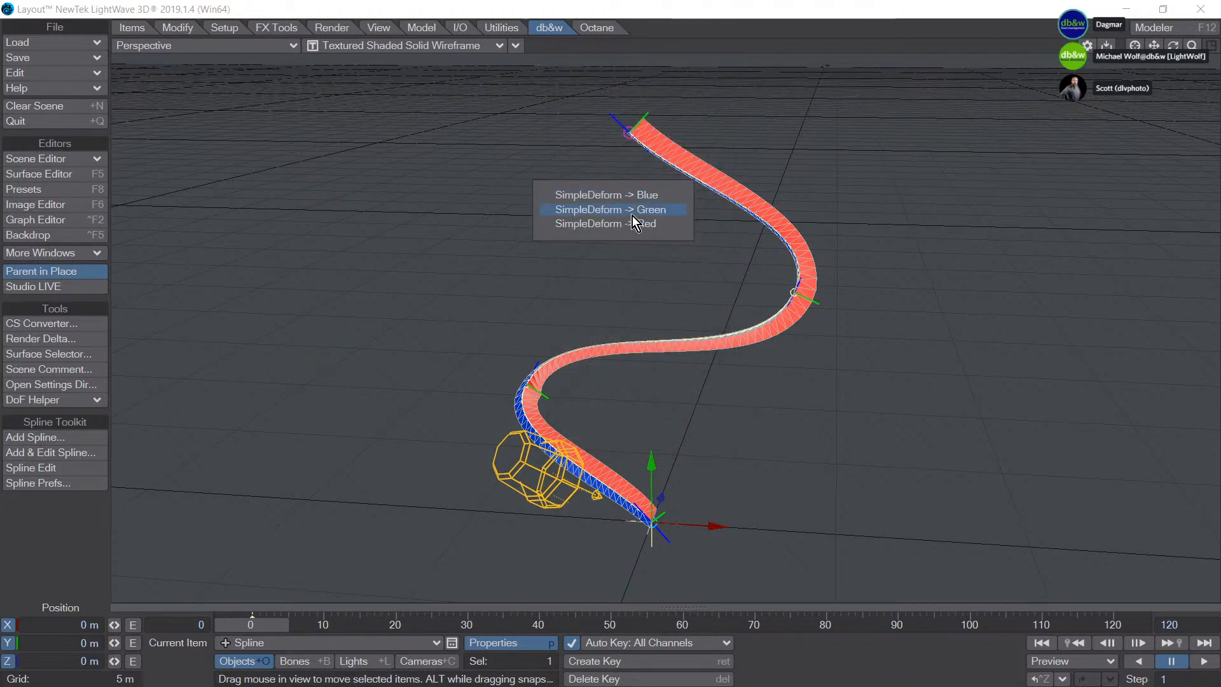
pyautogui.click(628, 211)
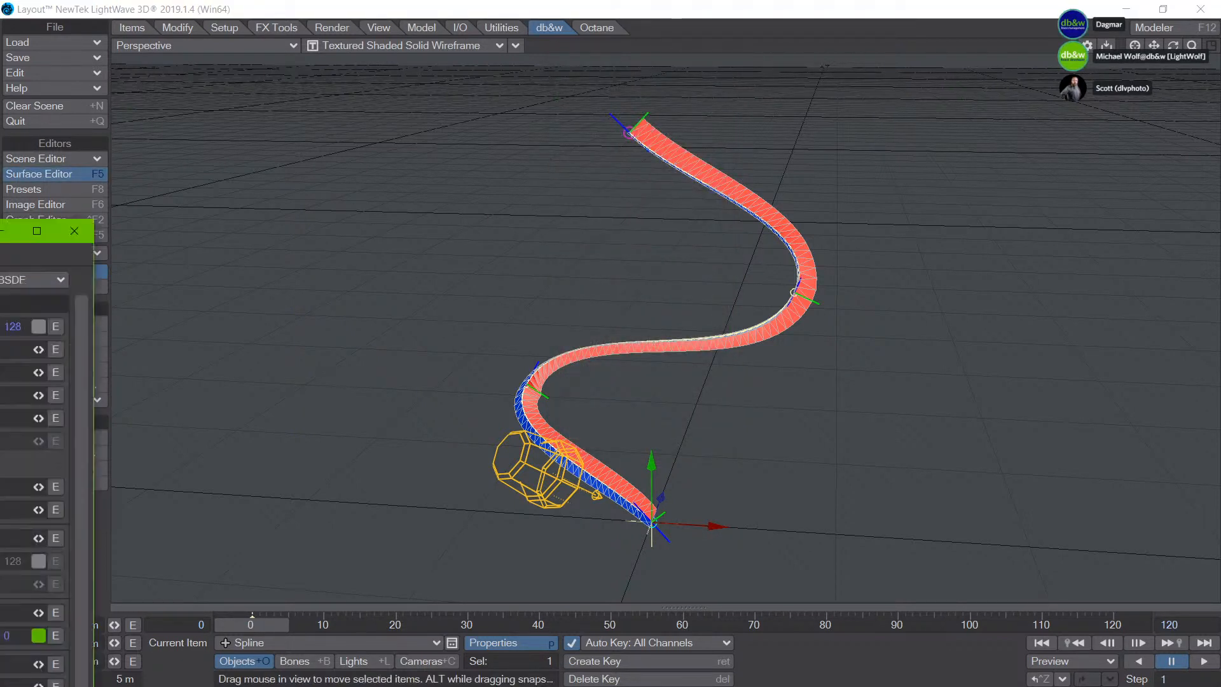
pyautogui.click(829, 10)
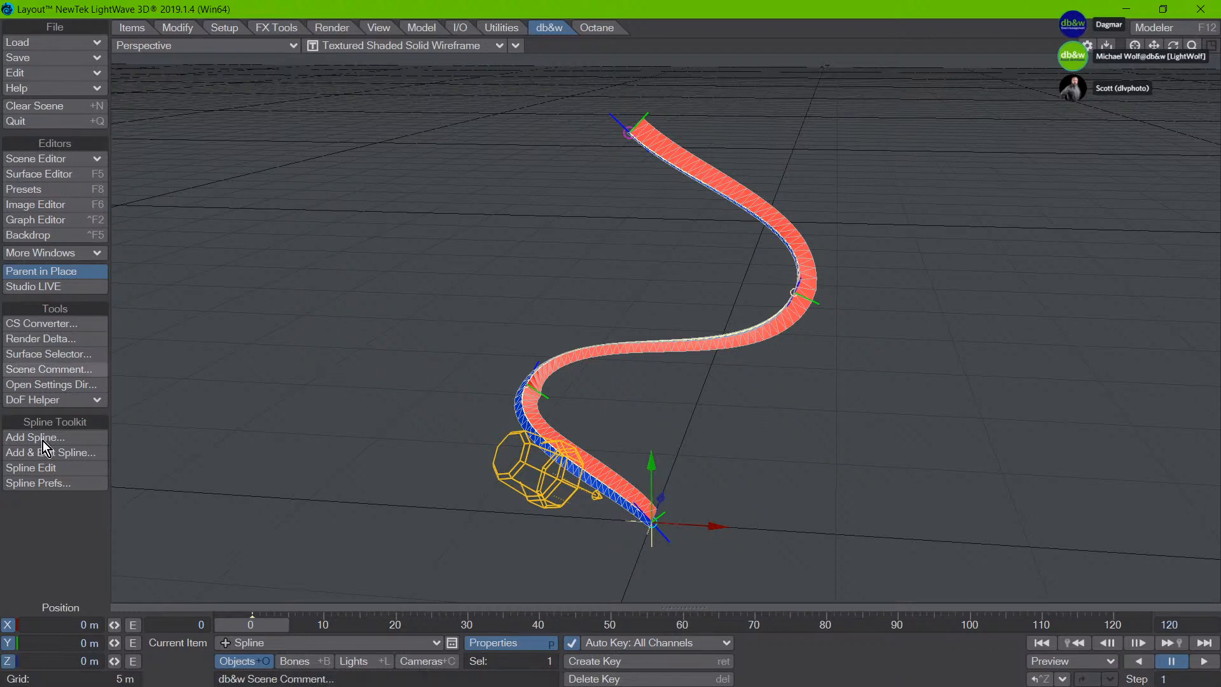
# Step: Open the db&w Surface Selector, shift its window slightly down, and choose the SimpleDeform object's Green surface in it
pyautogui.click(78, 357)
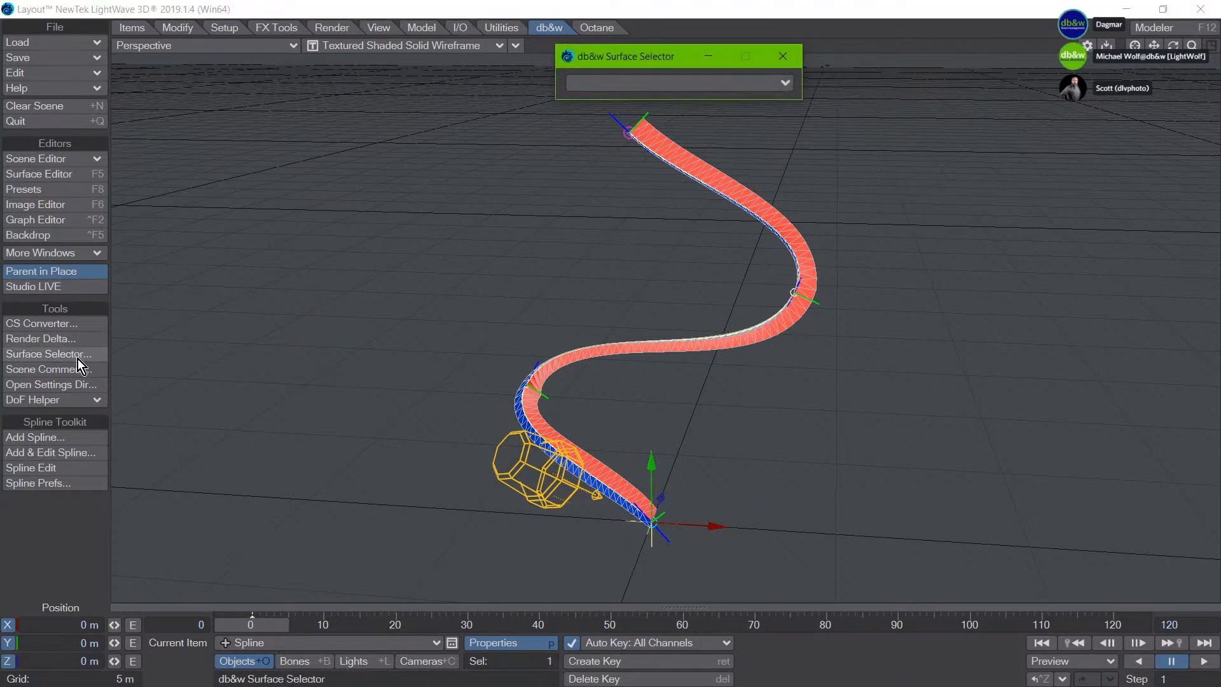
pyautogui.moveTo(608, 52); pyautogui.dragTo(605, 74)
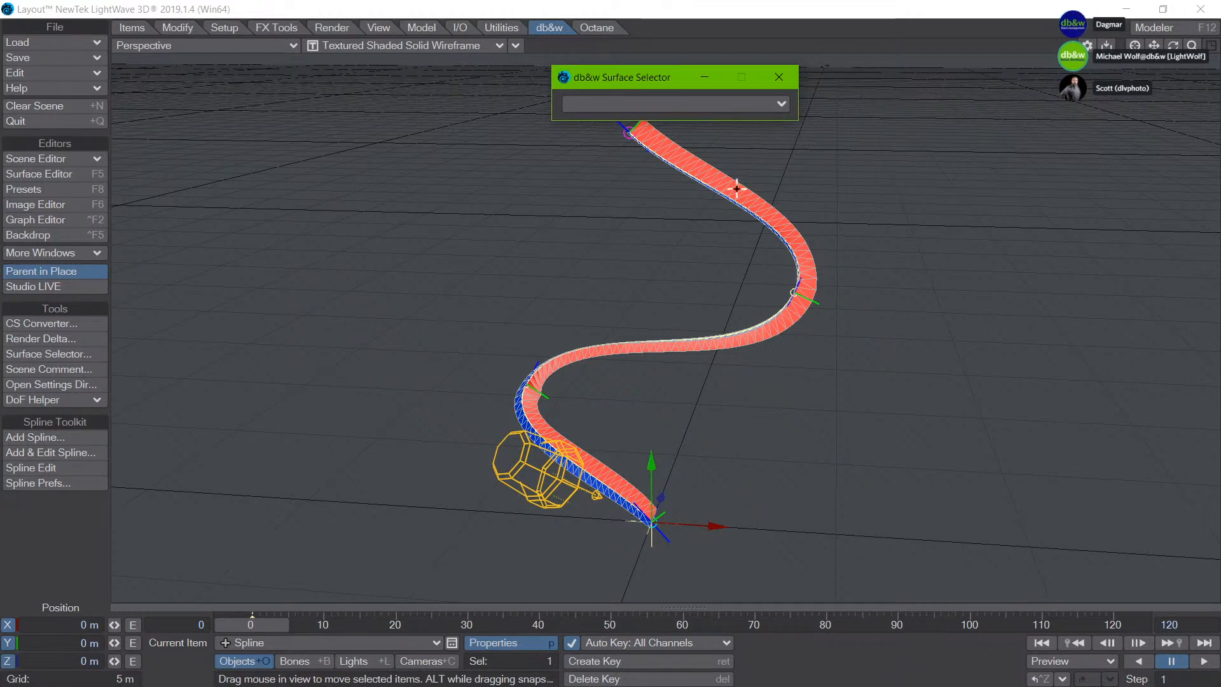
pyautogui.click(670, 110)
pyautogui.click(657, 119)
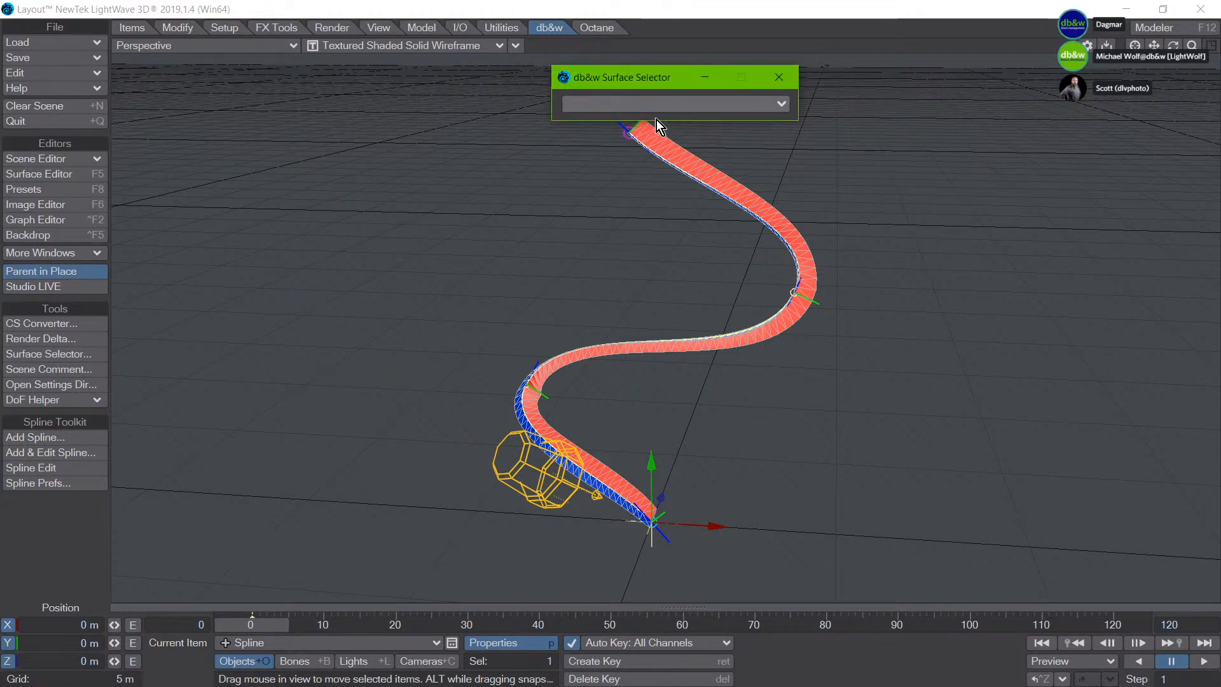
pyautogui.moveTo(1, 390); pyautogui.dragTo(460, 153)
pyautogui.click(1049, 149)
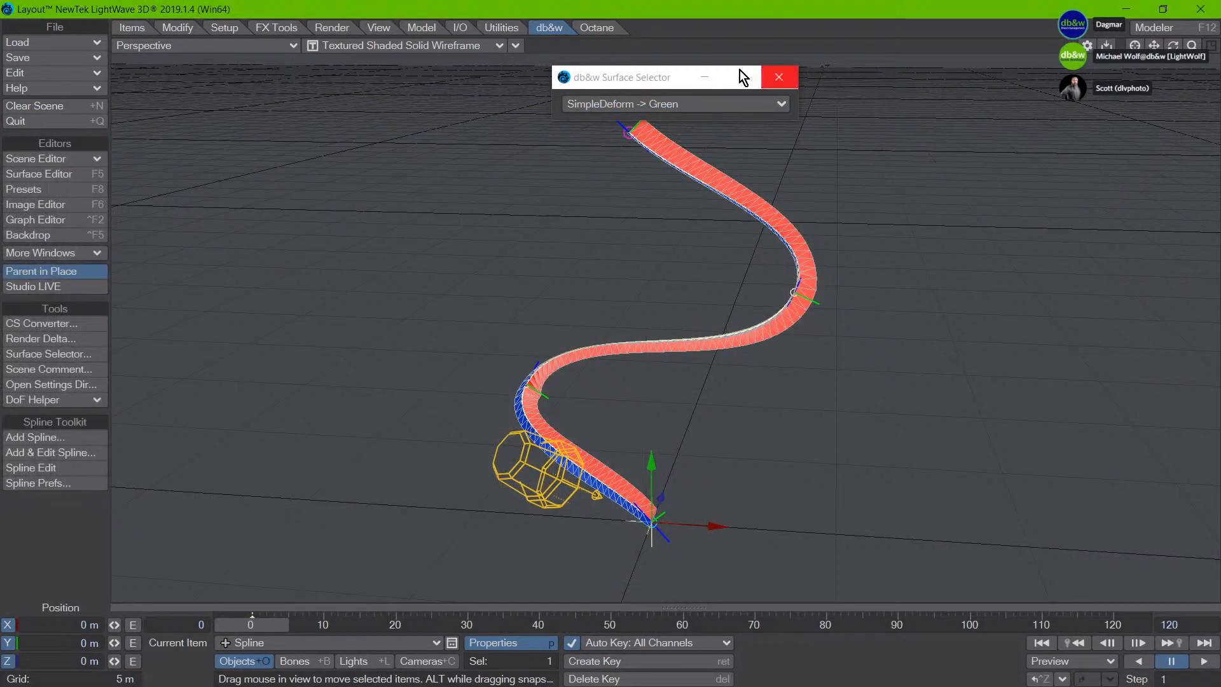